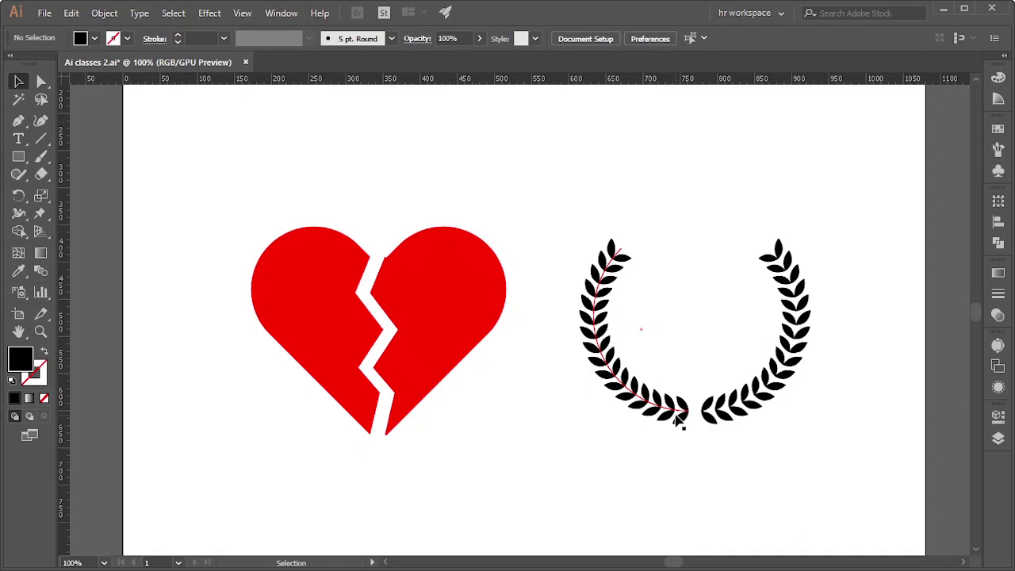
- Open the Pathfinder panel from the Window menu and pan across the artboard
click(282, 14)
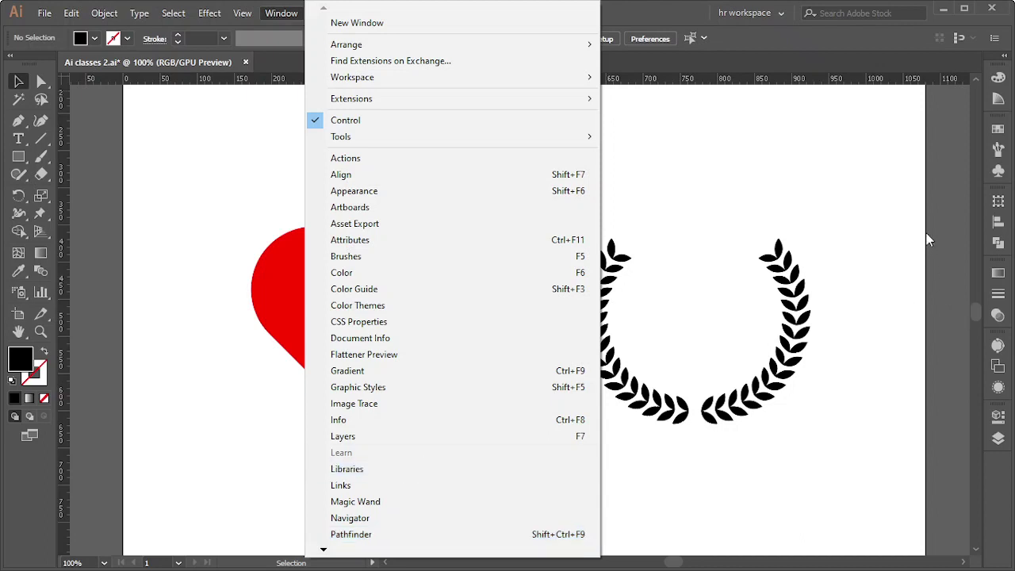
click(998, 242)
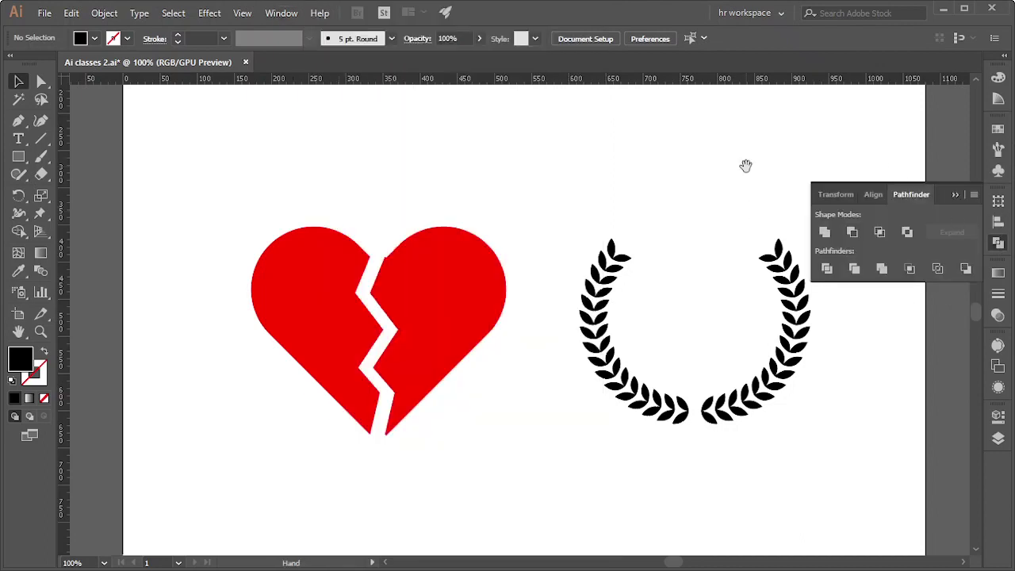
drag(749, 158, 697, 185)
key(space)
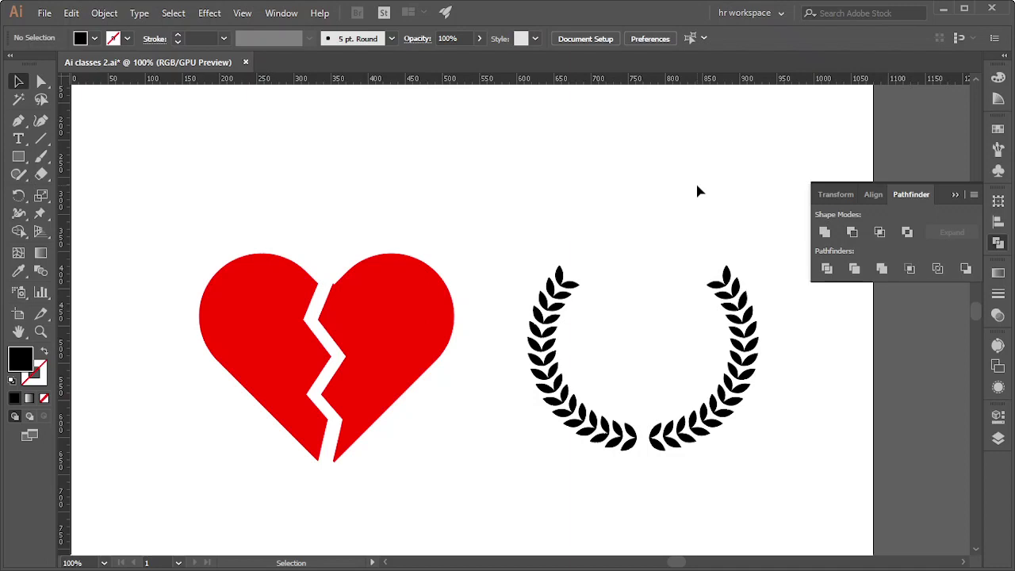
- Zoom out and drag the broken heart and laurel wreath left off the artboard
scroll(760, 279, down, 1)
scroll(760, 279, down, 1)
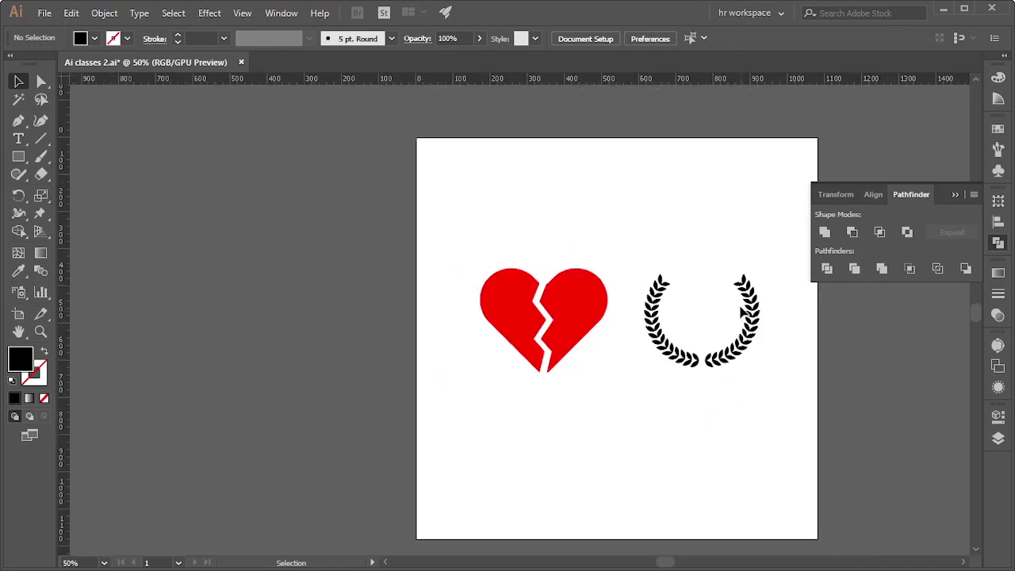
drag(461, 225, 763, 397)
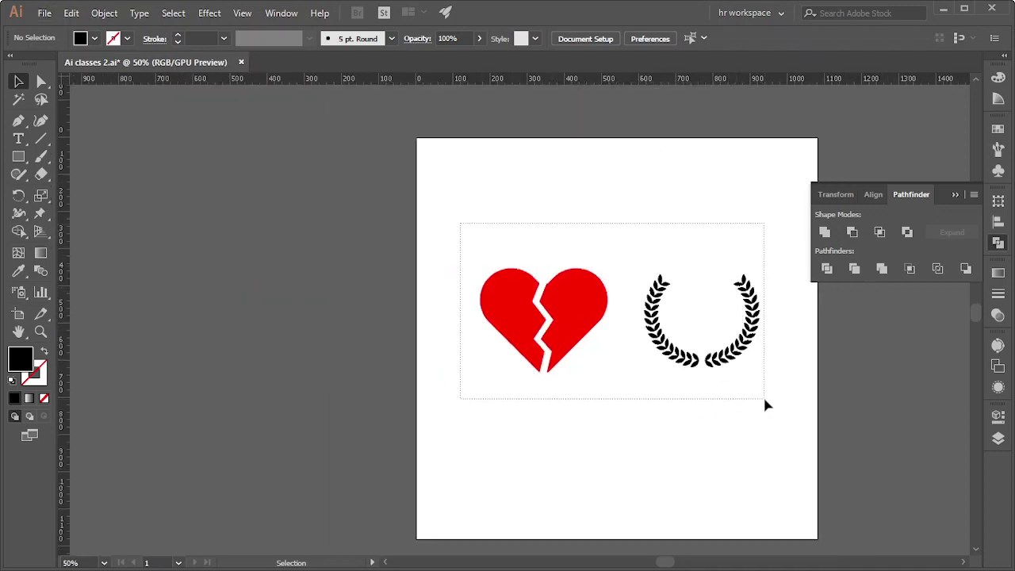
click(592, 297)
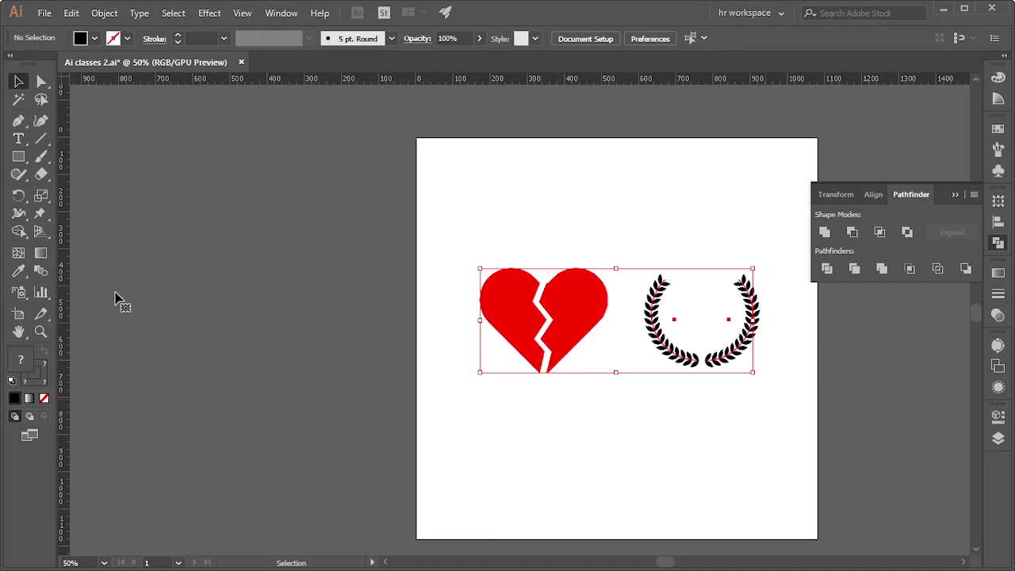
click(232, 397)
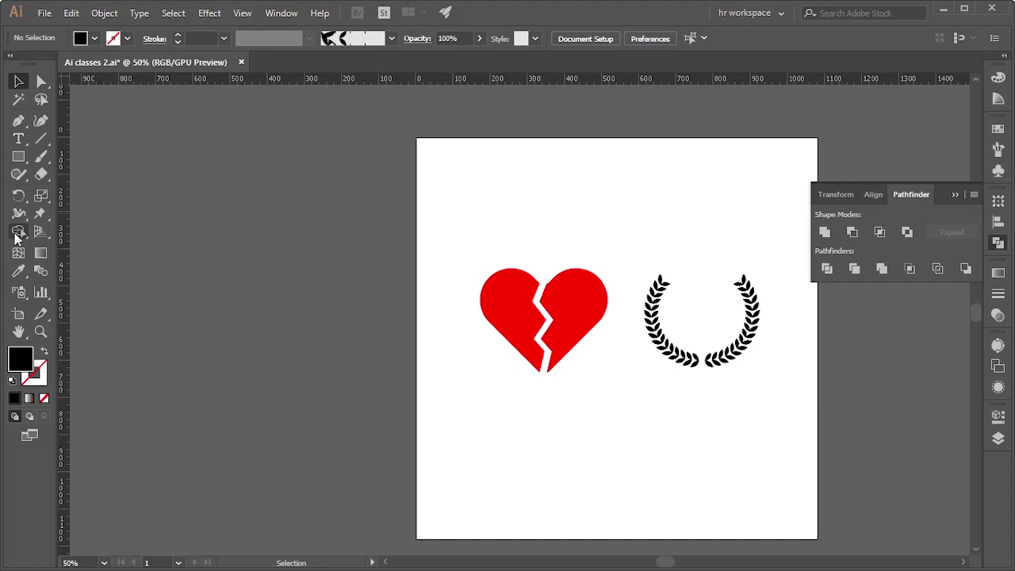
drag(453, 221, 759, 431)
click(758, 431)
mouse_move(584, 301)
mouse_down()
mouse_move(321, 338)
mouse_move(166, 308)
mouse_up()
key(Escape)
drag(541, 309, 542, 309)
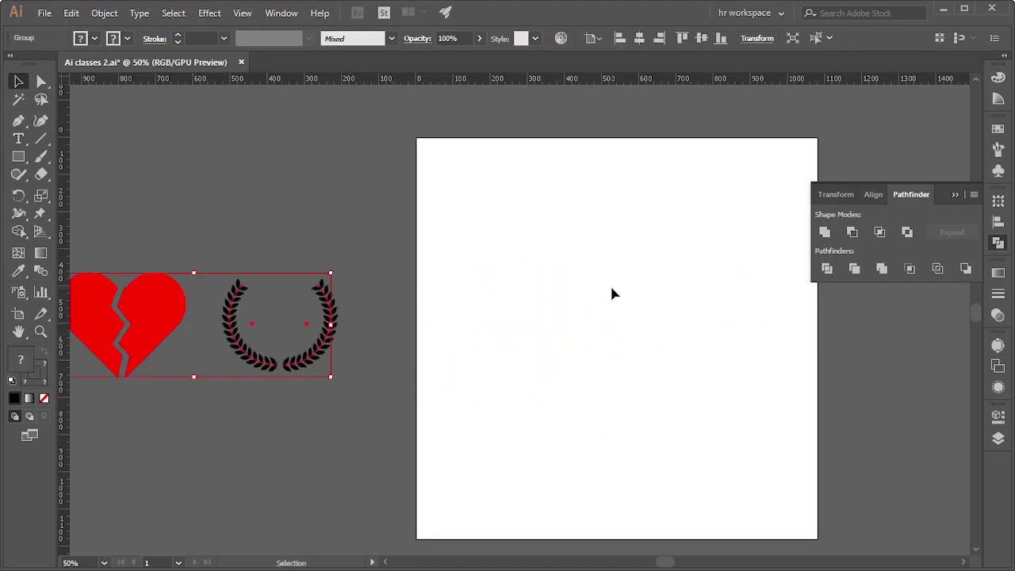
click(734, 310)
- Zoom back to 100% and pan onto the empty stretch of artboard
scroll(757, 276, up, 1)
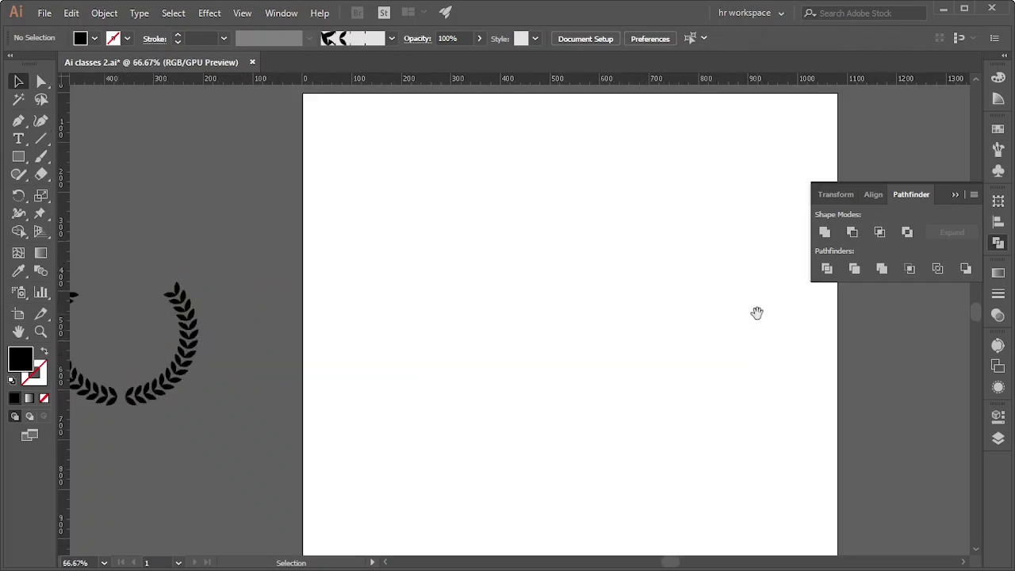
drag(756, 312, 686, 324)
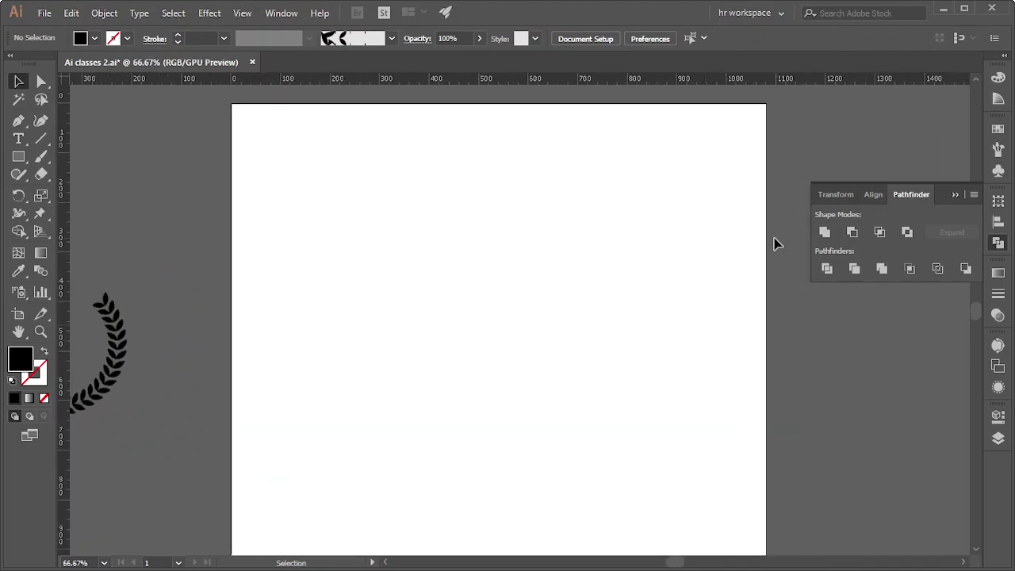
scroll(562, 233, up, 2)
scroll(739, 272, down, 1)
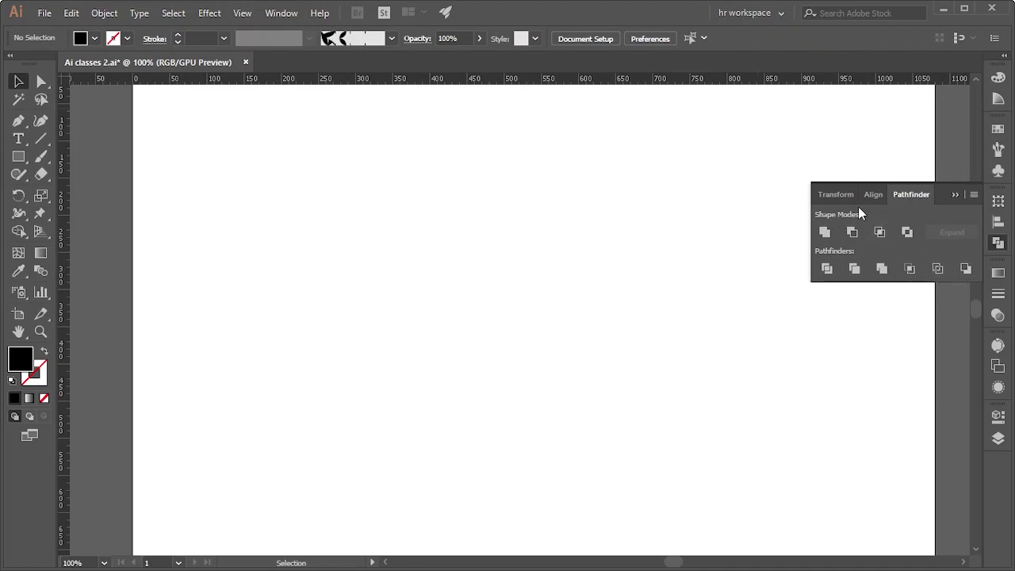
mouse_move(917, 187)
mouse_down()
mouse_move(856, 231)
mouse_move(626, 200)
mouse_up()
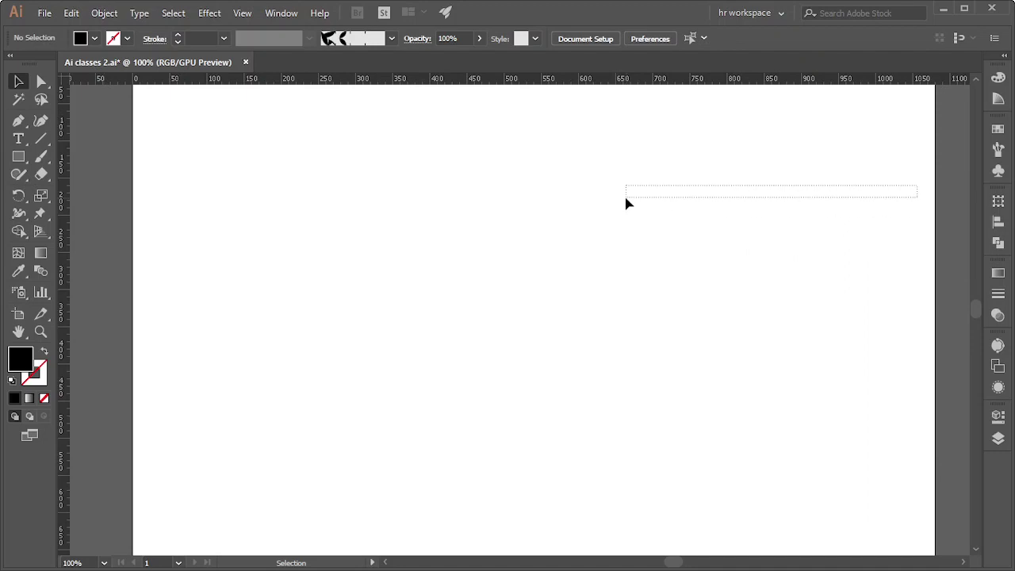
click(1004, 244)
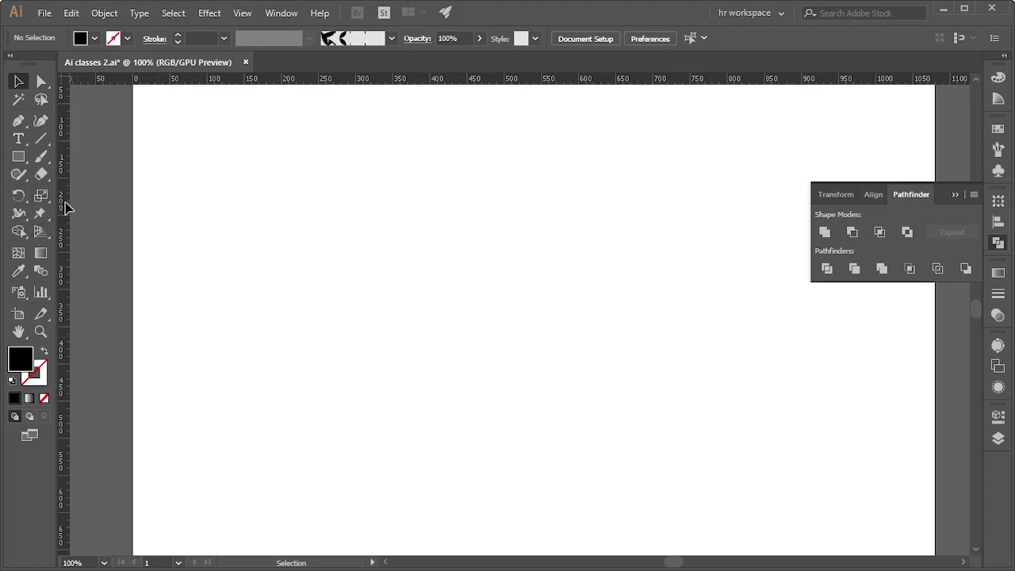
- Draw a 149 px black circle and Alt-drag overlapping copies into a cloud cluster
drag(14, 161, 70, 195)
drag(341, 180, 453, 290)
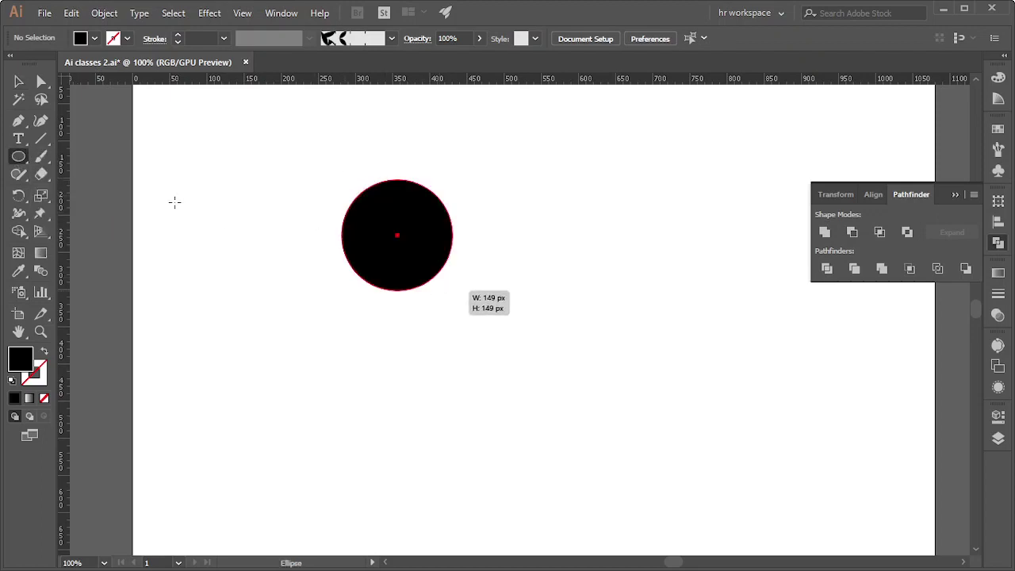
click(20, 82)
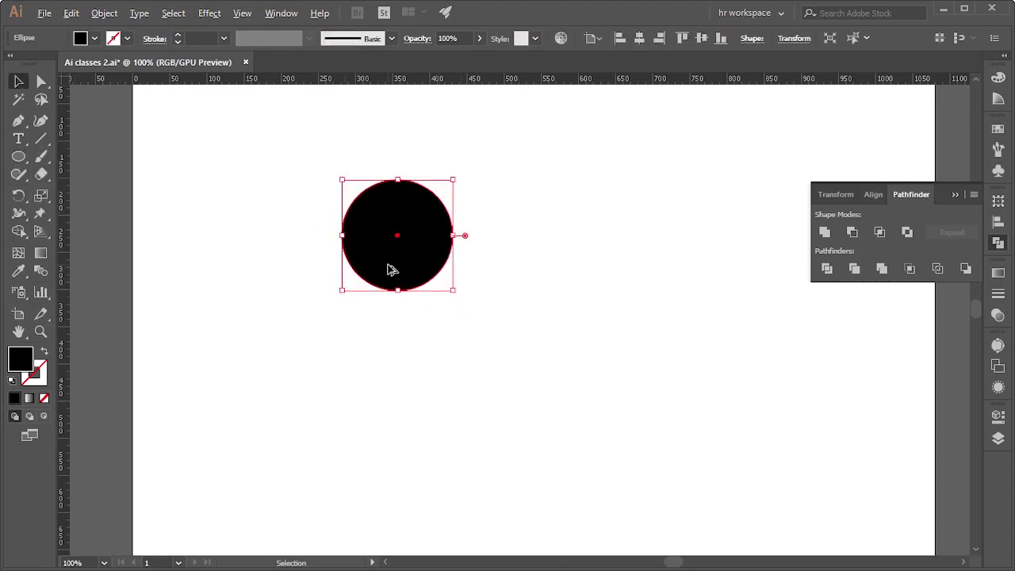
mouse_move(391, 270)
mouse_down()
mouse_move(457, 223)
mouse_move(525, 279)
mouse_move(424, 294)
mouse_move(418, 268)
mouse_up()
click(222, 181)
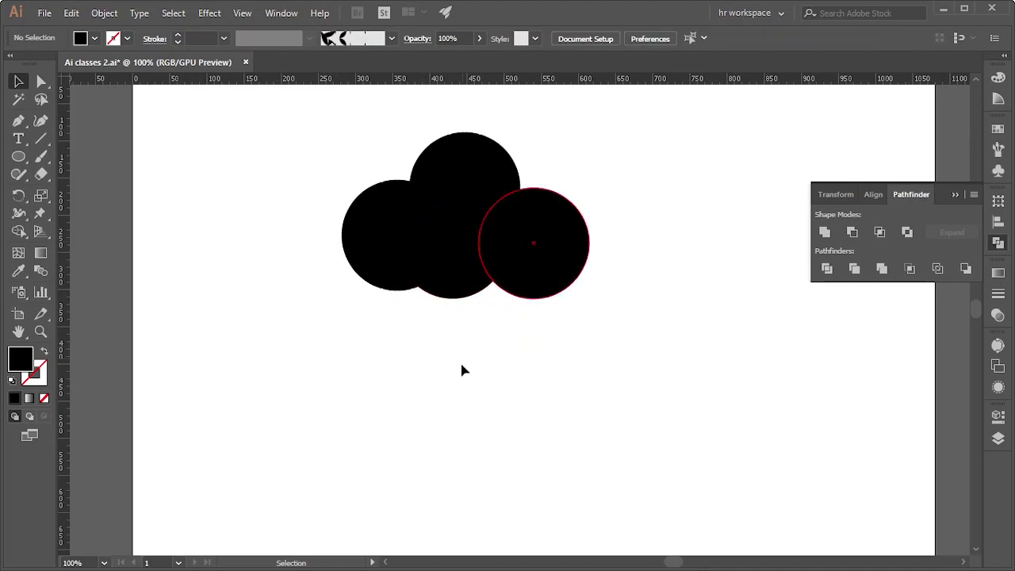
- Check the overlapping circles in Outline view (Ctrl+Y), then select all four
scroll(459, 367, up, 3)
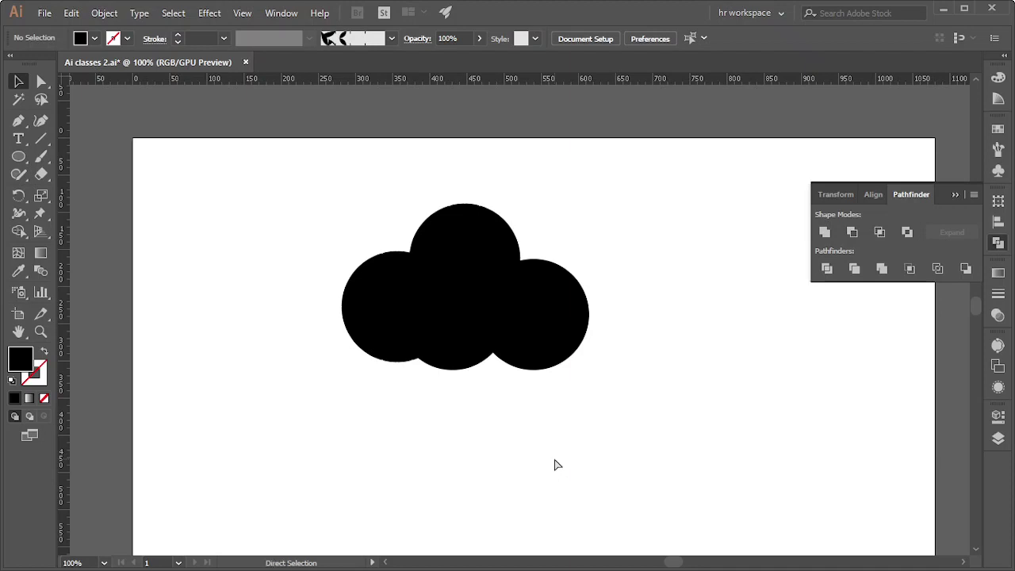
key(ctrl+y)
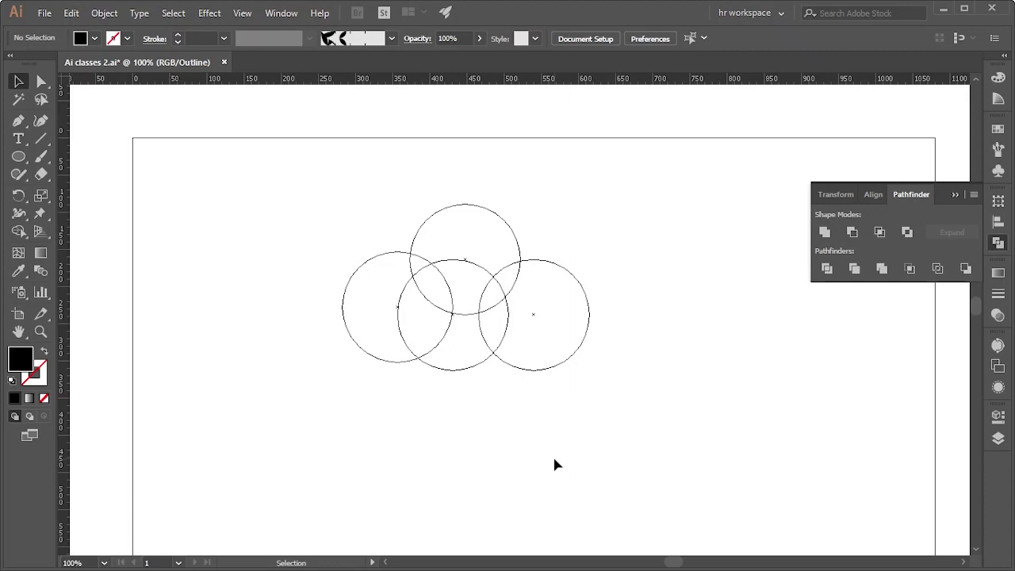
key(ctrl+y)
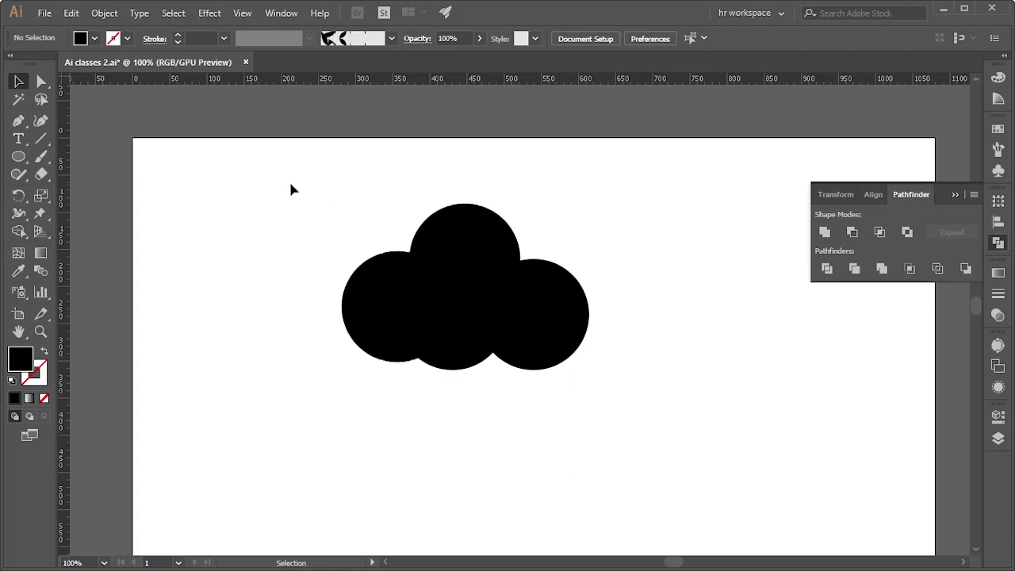
drag(290, 183, 753, 380)
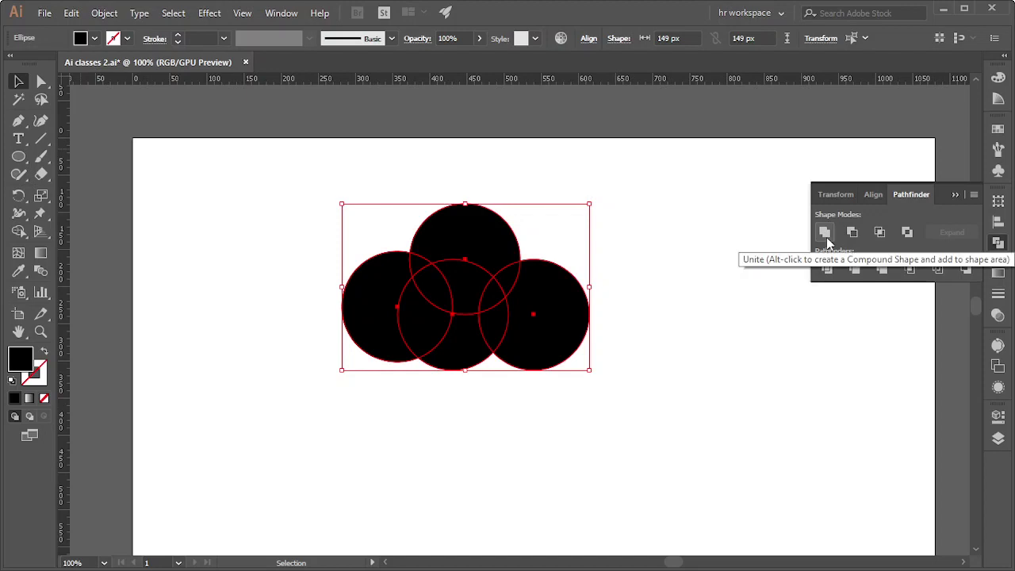
- Apply Unite to the four circles and confirm the single cloud path in Outline view
click(824, 233)
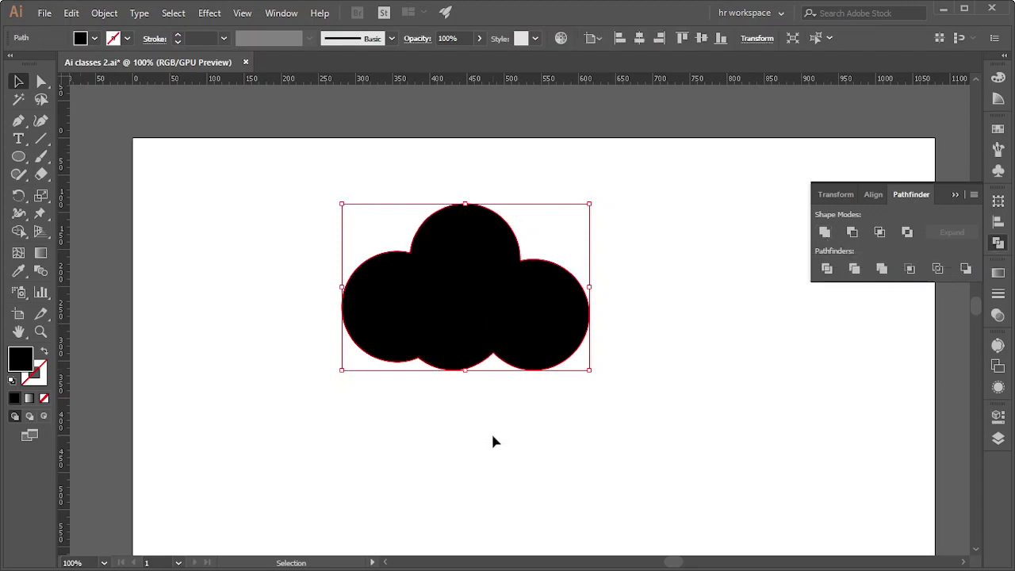
click(708, 244)
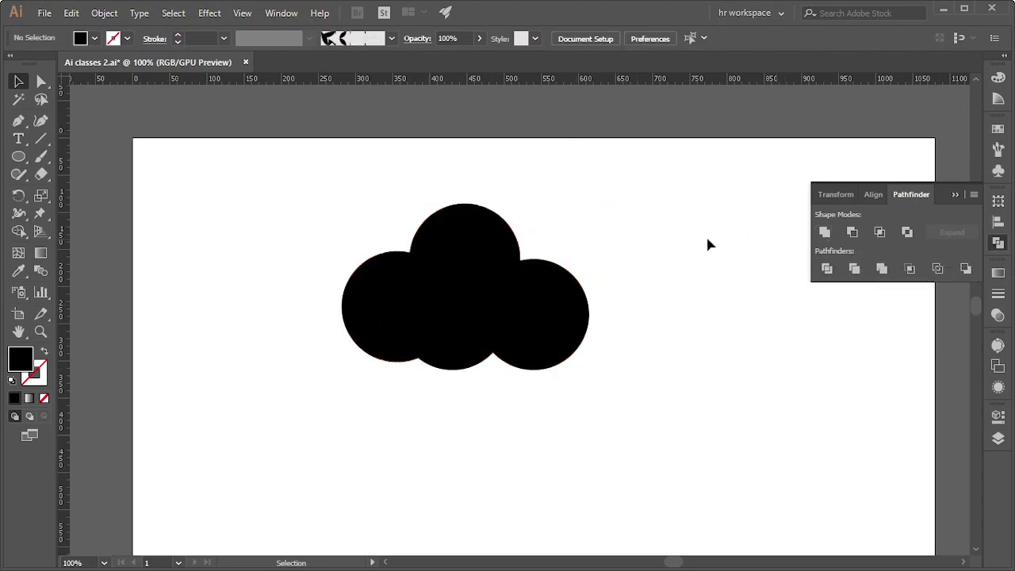
click(489, 244)
key(ctrl+y)
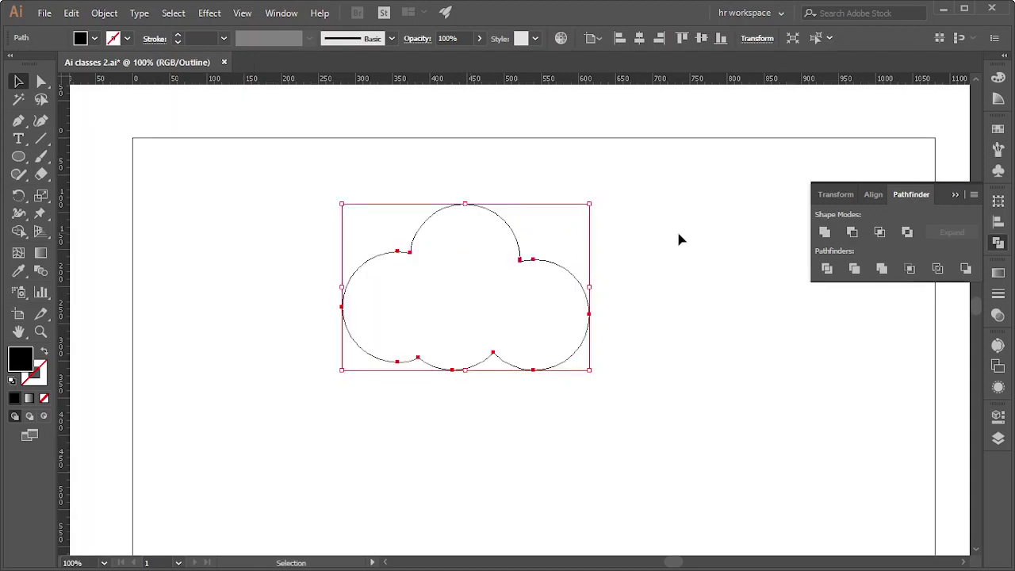
click(710, 317)
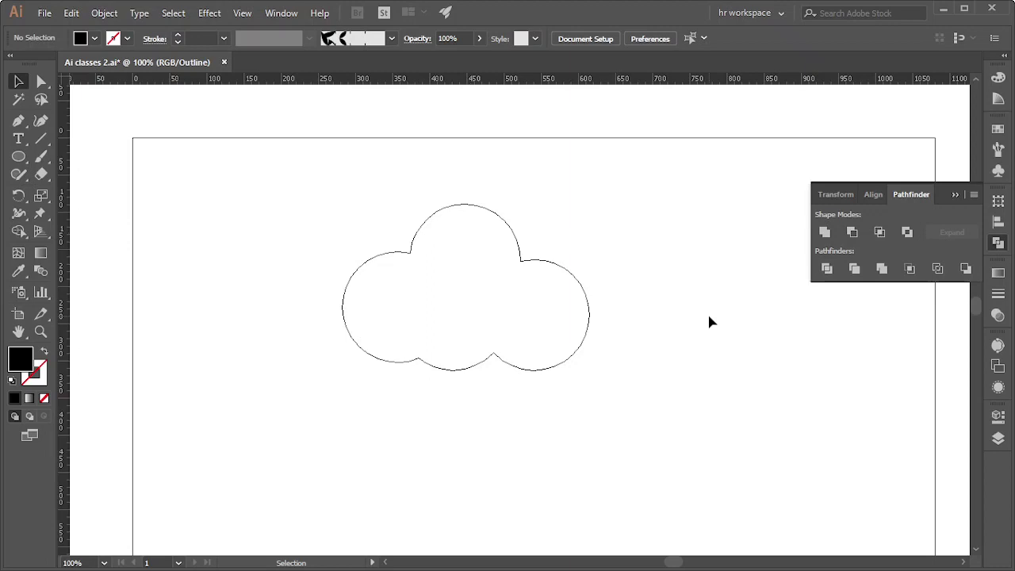
key(ctrl+y)
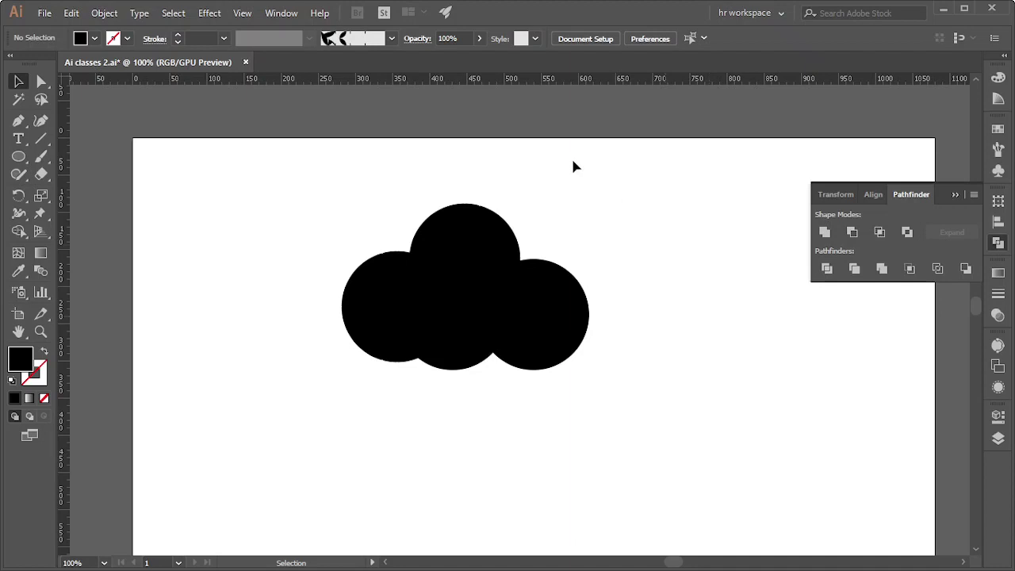
- Draw a black circle below the cloud and Alt-drag an overlapping copy down-right
alt+scroll(544, 324, down, 3)
scroll(634, 349, down, 1)
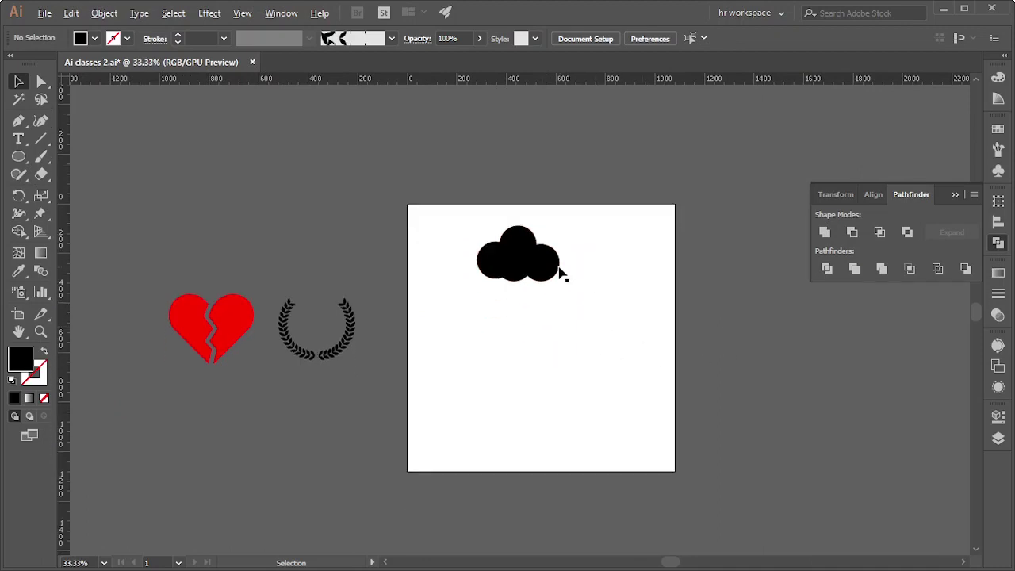
alt+scroll(559, 277, up, 2)
alt+scroll(549, 287, up, 1)
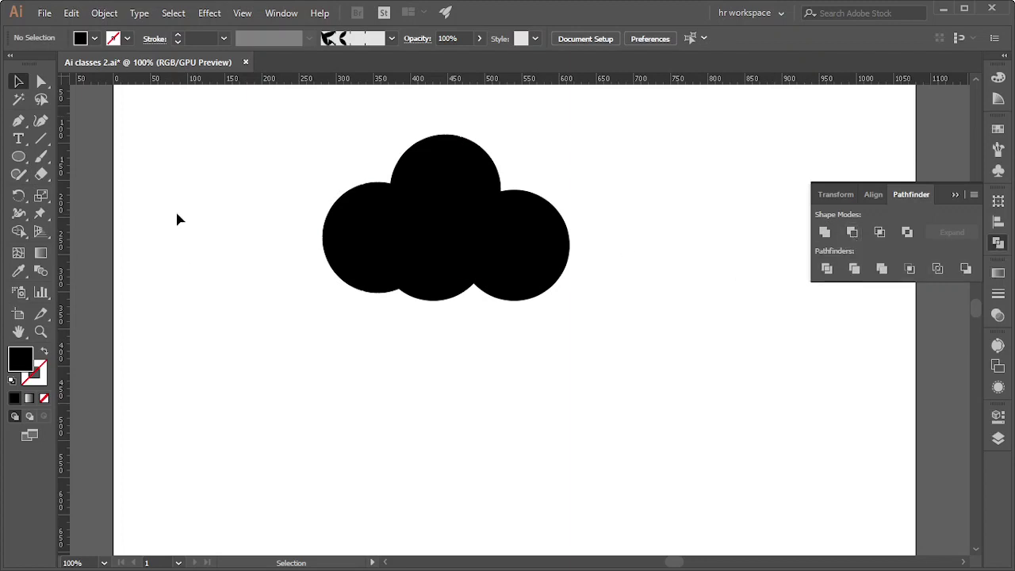
click(18, 156)
scroll(491, 410, down, 3)
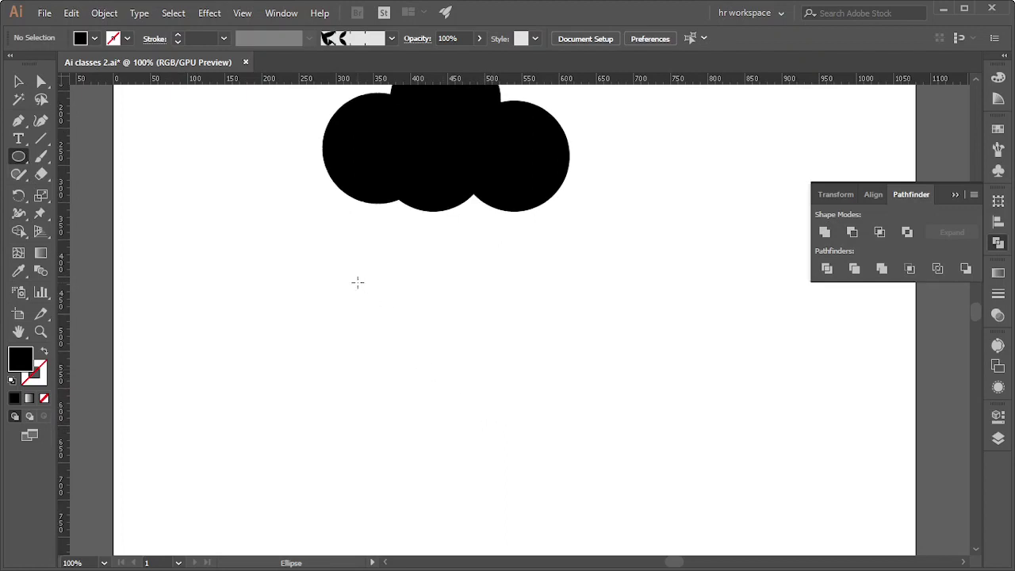
drag(357, 282, 493, 433)
click(21, 80)
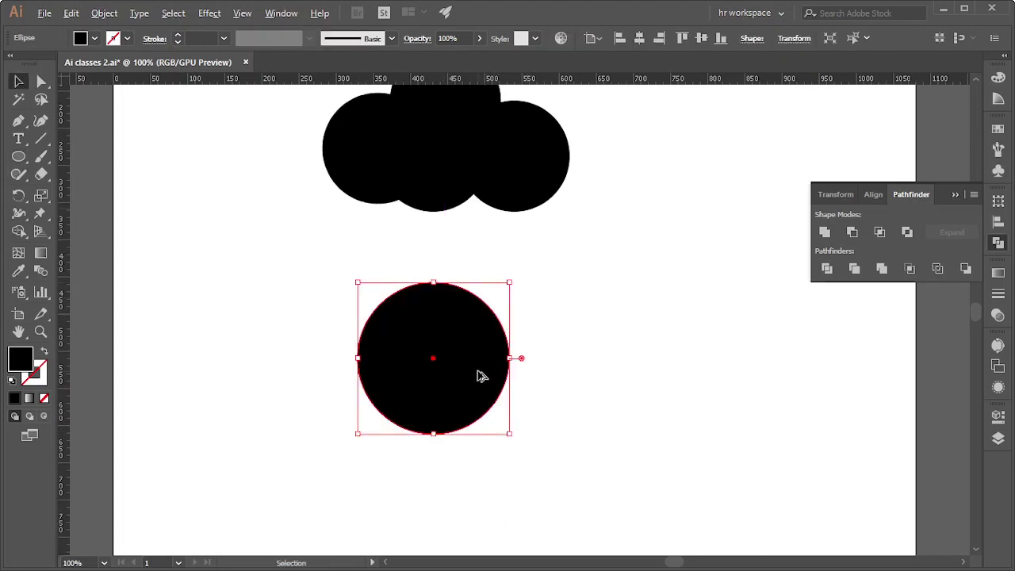
drag(480, 376, 561, 407)
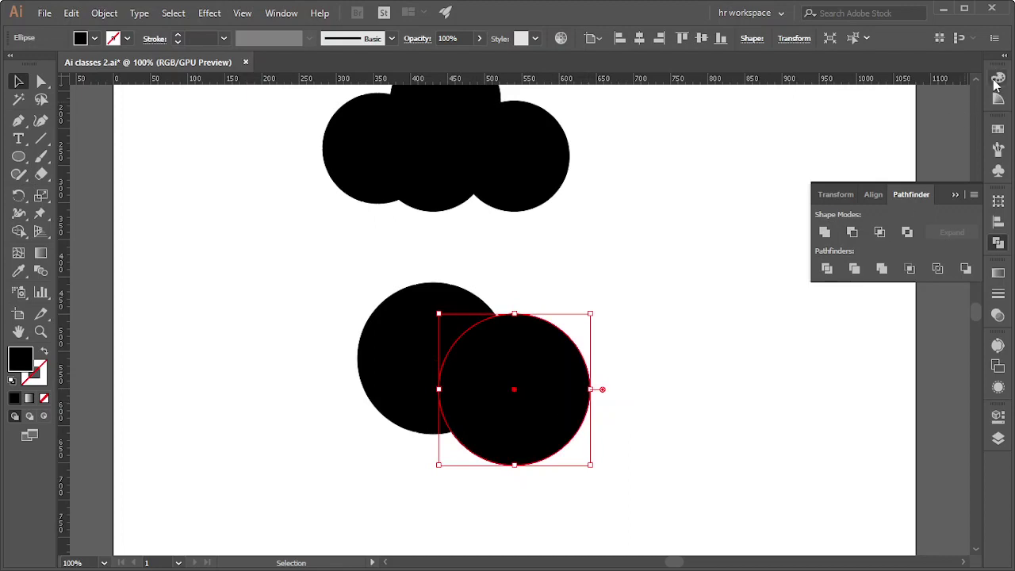
- Color the copy green (00ab00) and marquee-select both lower circles
click(997, 79)
click(909, 120)
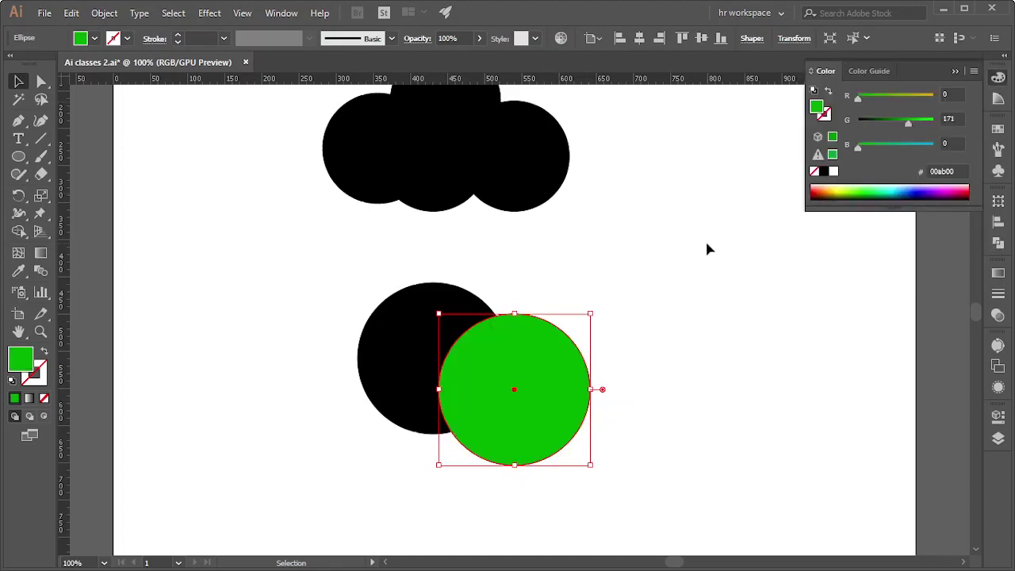
click(708, 248)
scroll(753, 401, down, 1)
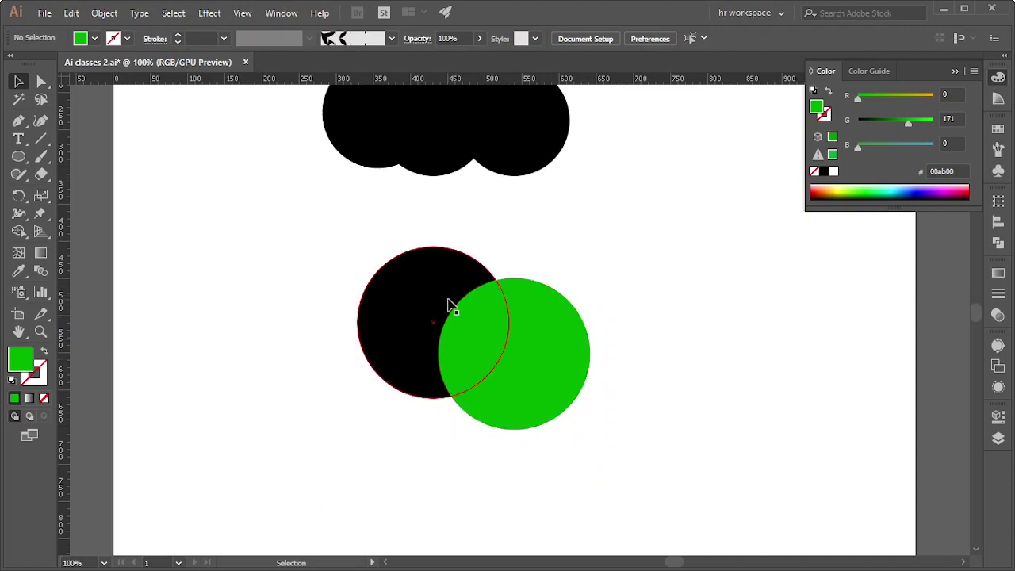
scroll(653, 324, down, 2)
scroll(539, 354, up, 1)
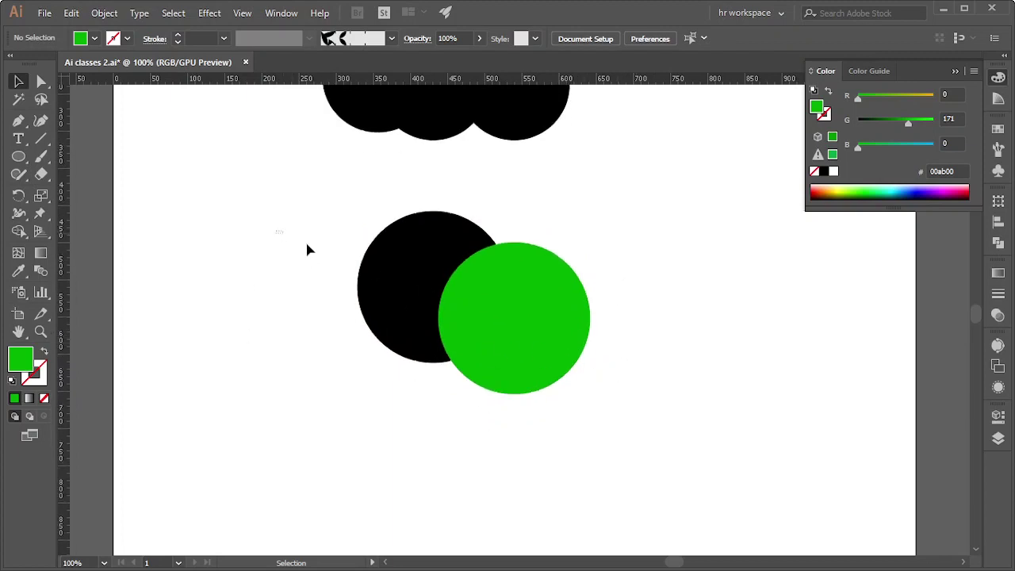
drag(309, 250, 563, 317)
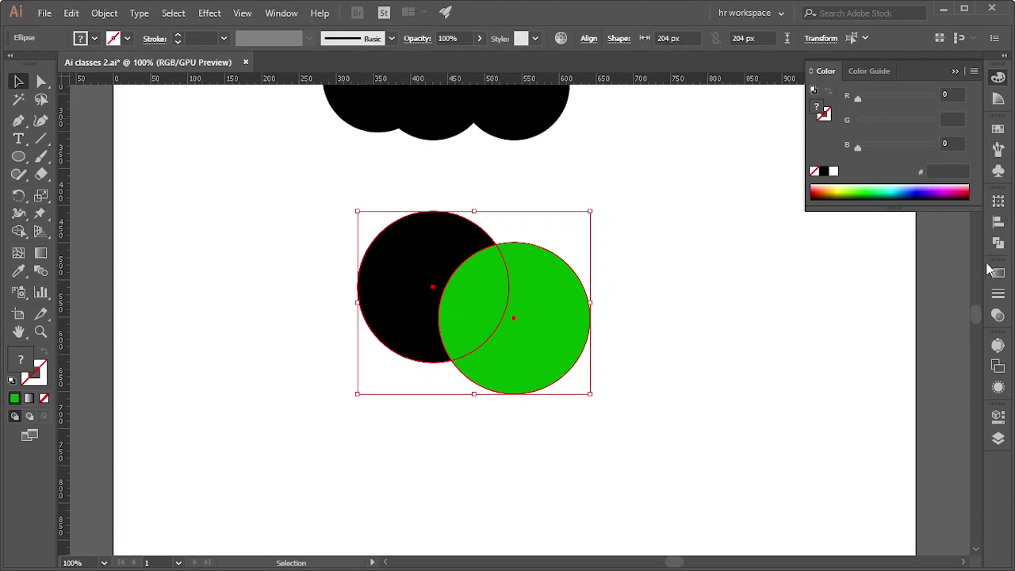
- Try Minus Front on the two circles, then undo it and clear the selection
click(999, 224)
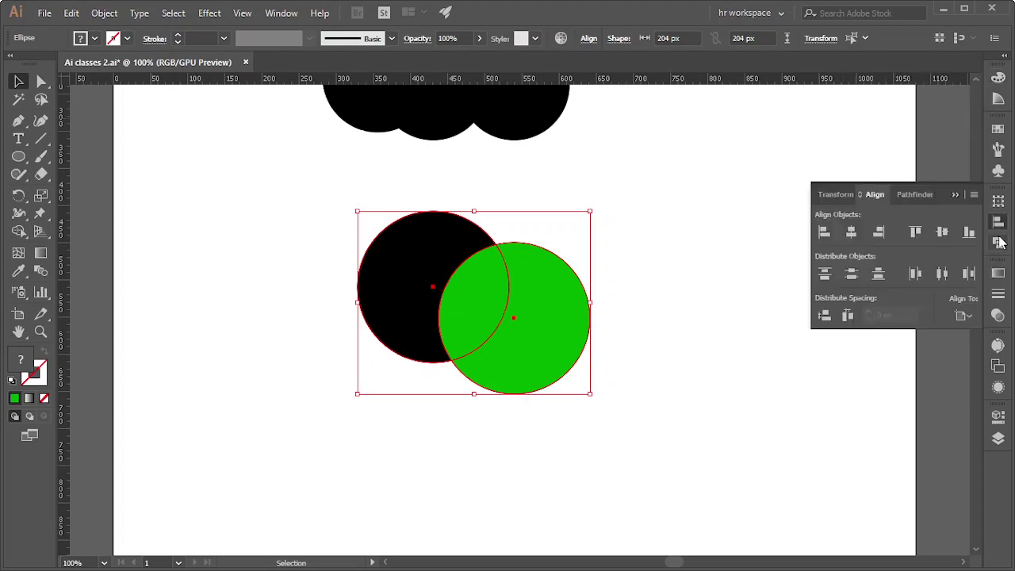
click(999, 246)
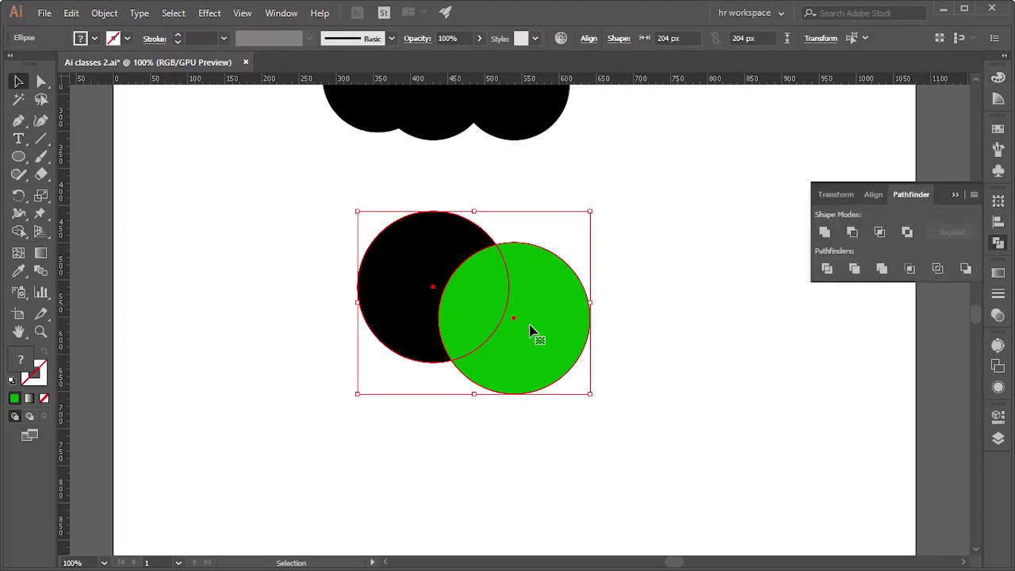
click(851, 232)
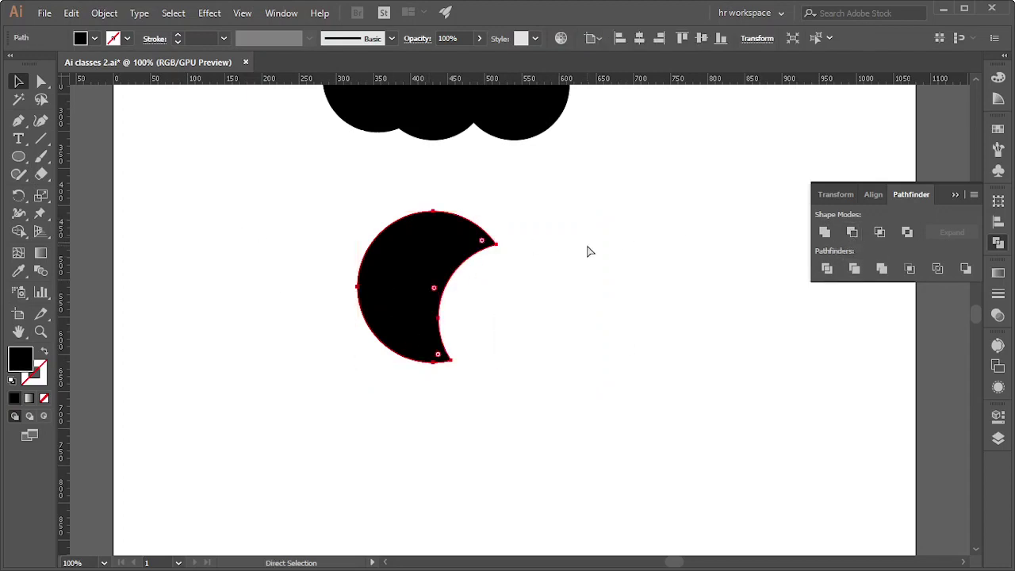
key(ctrl+z)
key(ctrl+z)
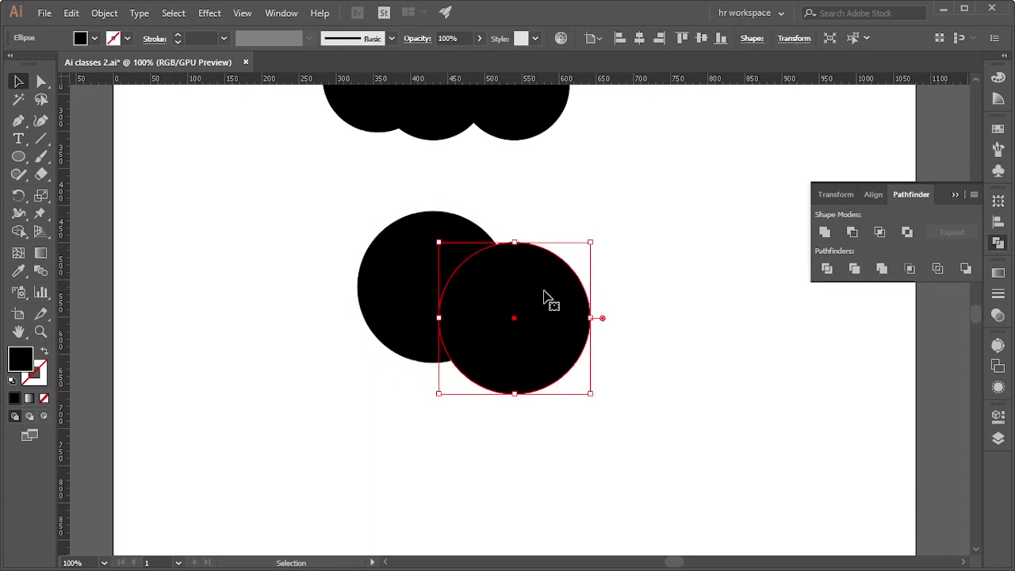
key(ctrl+shift+a)
- Move the front circle up-left over the black circle and color it green
scroll(489, 351, up, 2)
mouse_move(553, 428)
mouse_down()
mouse_move(516, 375)
mouse_move(498, 381)
mouse_up()
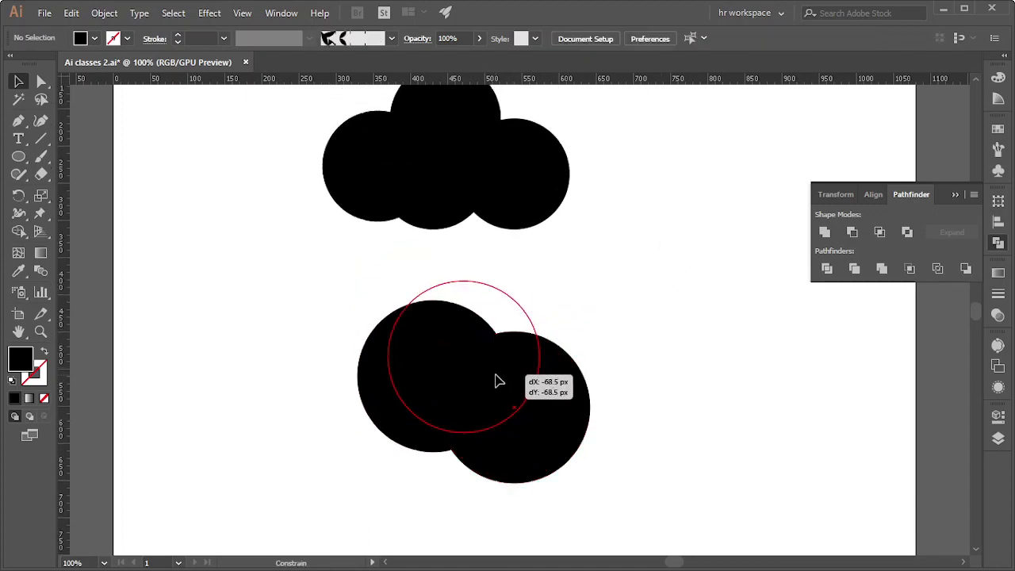
drag(498, 381, 472, 386)
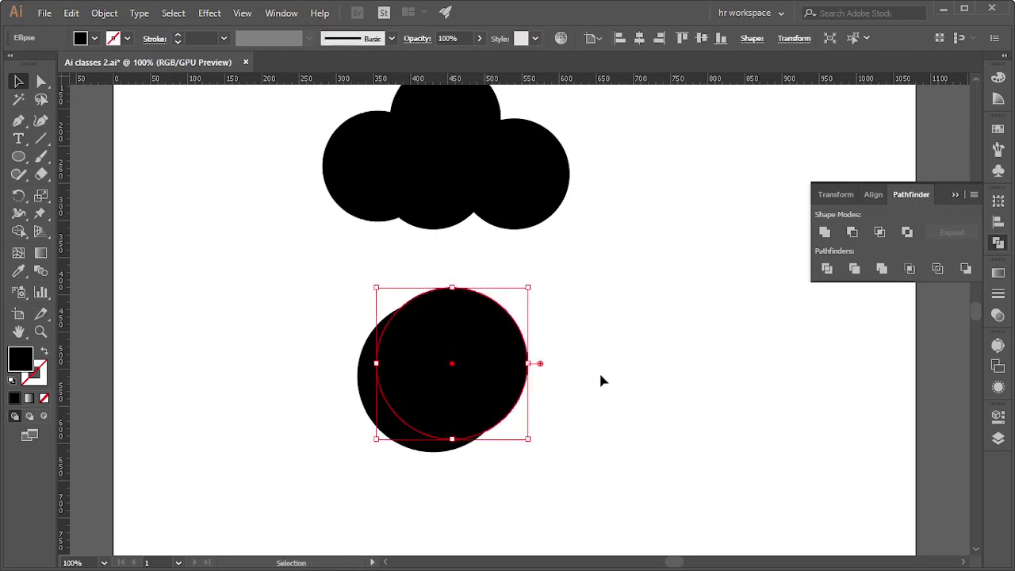
click(614, 331)
click(431, 401)
click(991, 83)
click(921, 123)
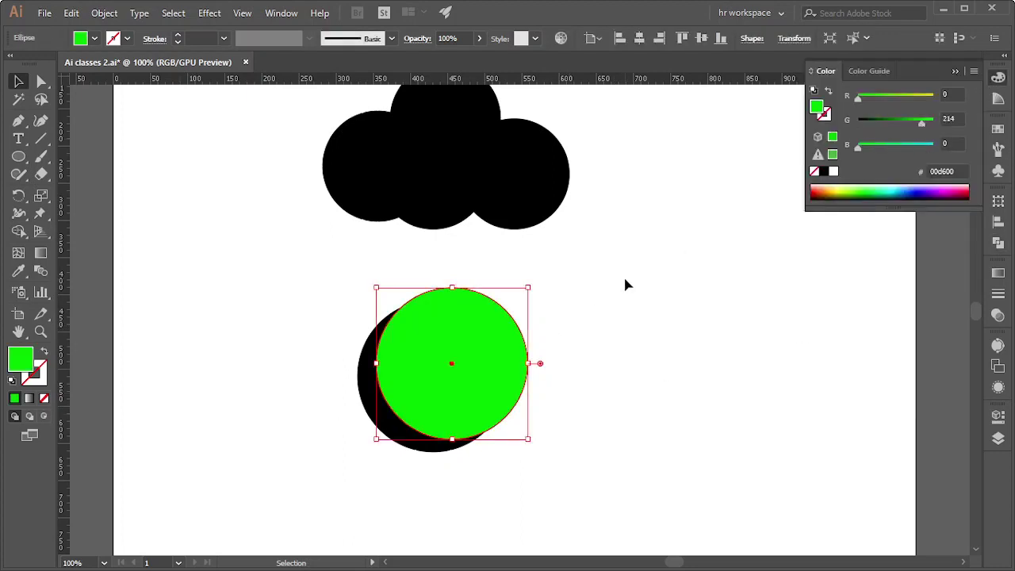
click(311, 403)
- Select both circles and apply Minus Front to leave a black crescent moon
scroll(311, 404, up, 1)
drag(294, 358, 645, 452)
scroll(713, 428, down, 5)
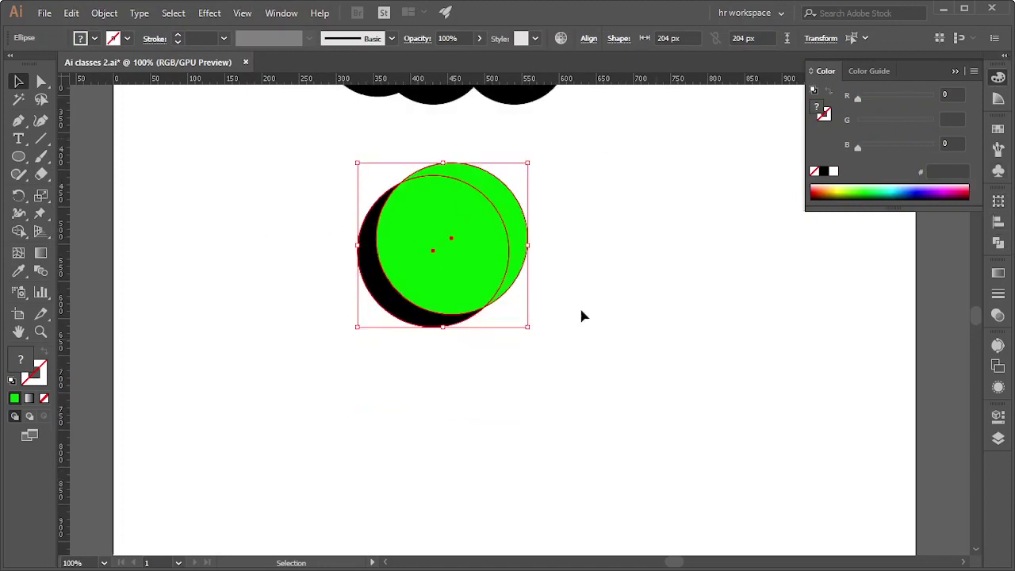
scroll(842, 290, up, 1)
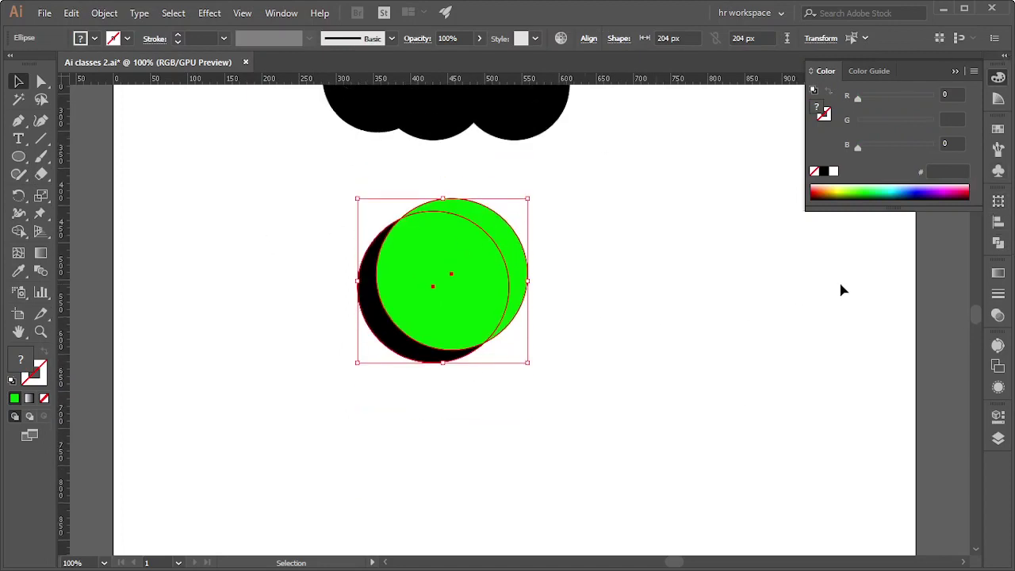
click(998, 243)
click(853, 232)
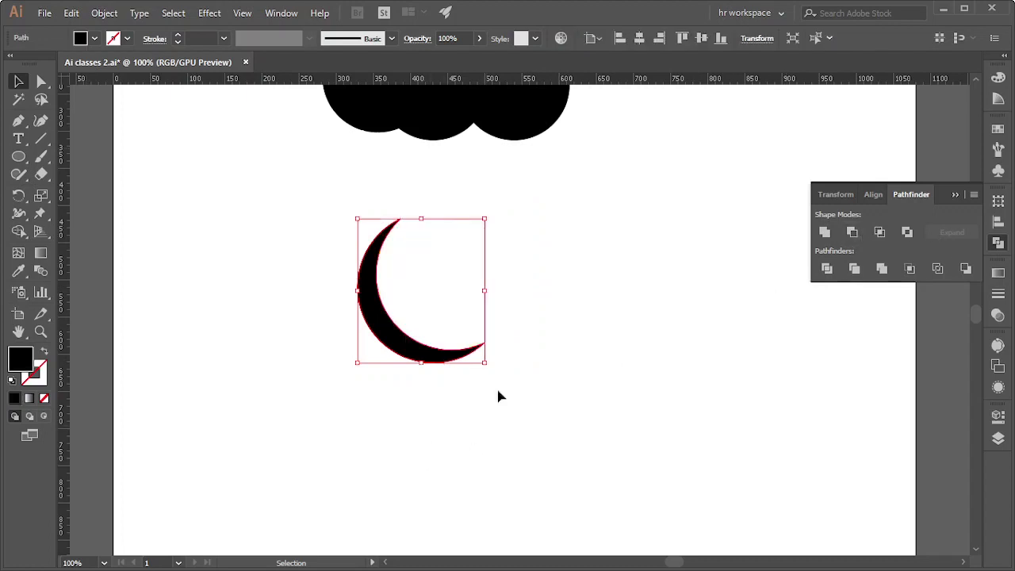
click(499, 396)
scroll(642, 458, up, 1)
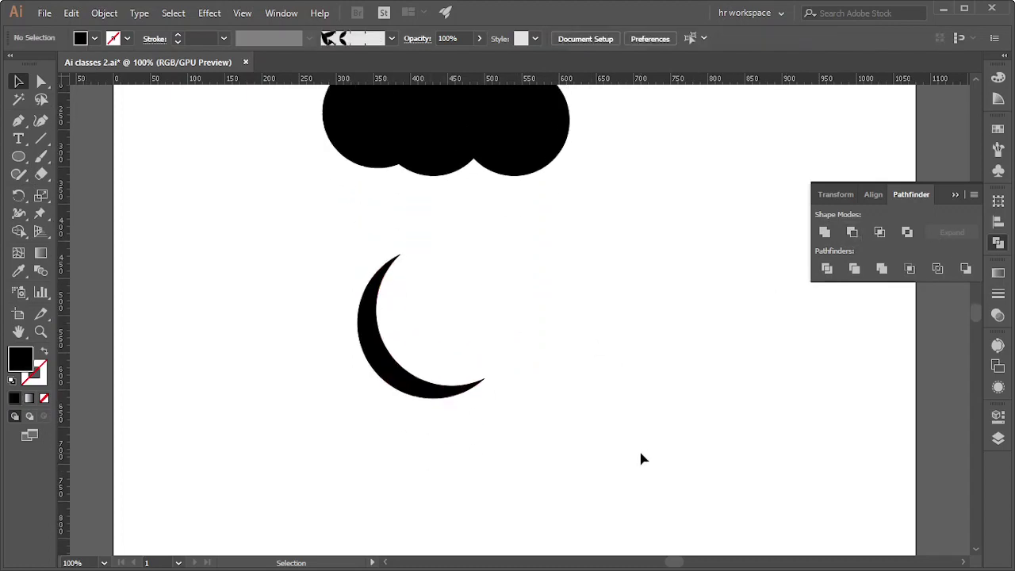
- Zoom out to 50% and drag the crescent to the right of the cloud
scroll(642, 459, up, 2)
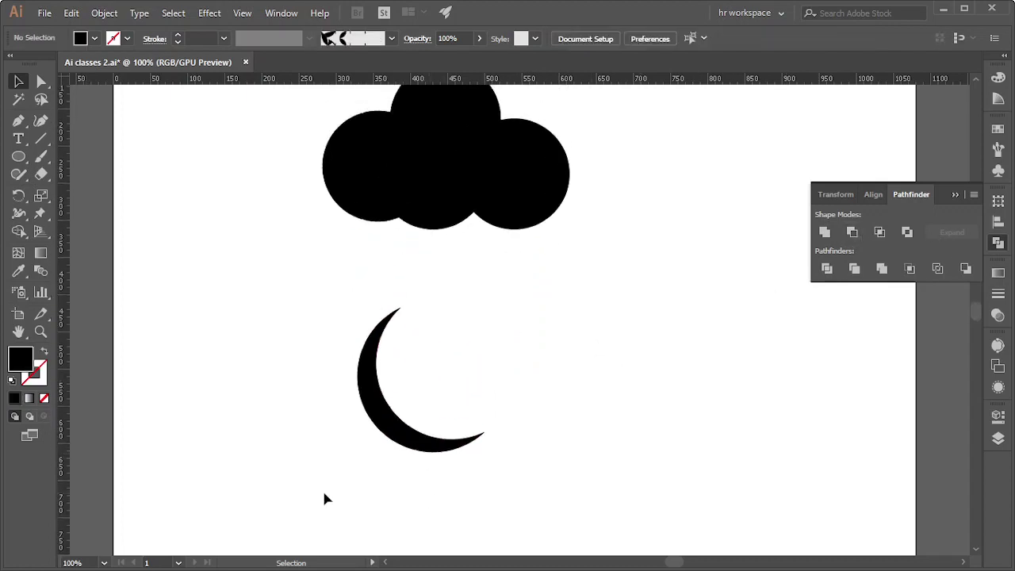
scroll(478, 454, down, 2)
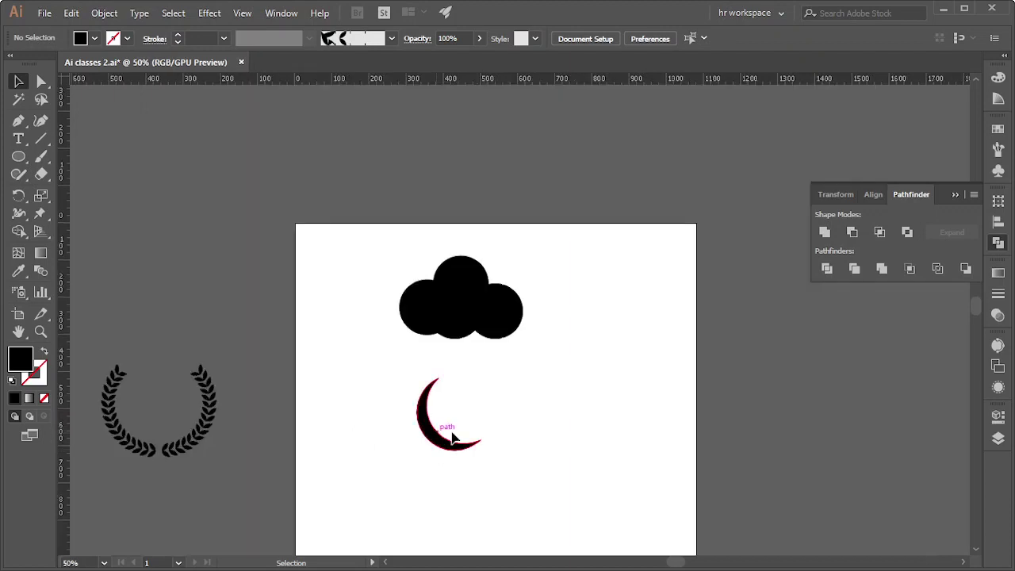
drag(421, 442, 576, 311)
click(585, 387)
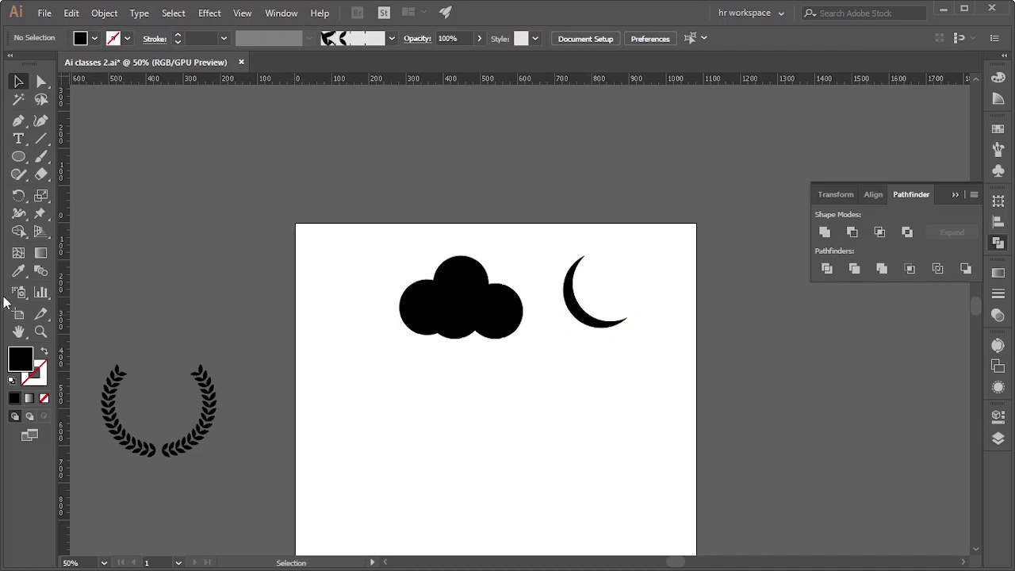
scroll(234, 405, down, 2)
scroll(234, 405, down, 1)
- Draw a 216 px circle below the cloud and duplicate it overlapping to the right
click(19, 156)
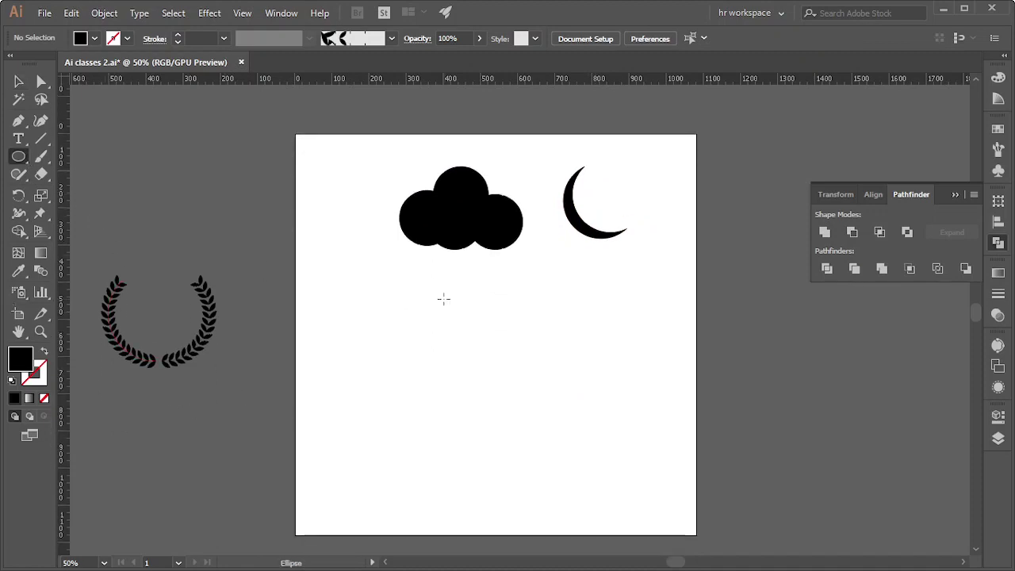
drag(395, 290, 476, 353)
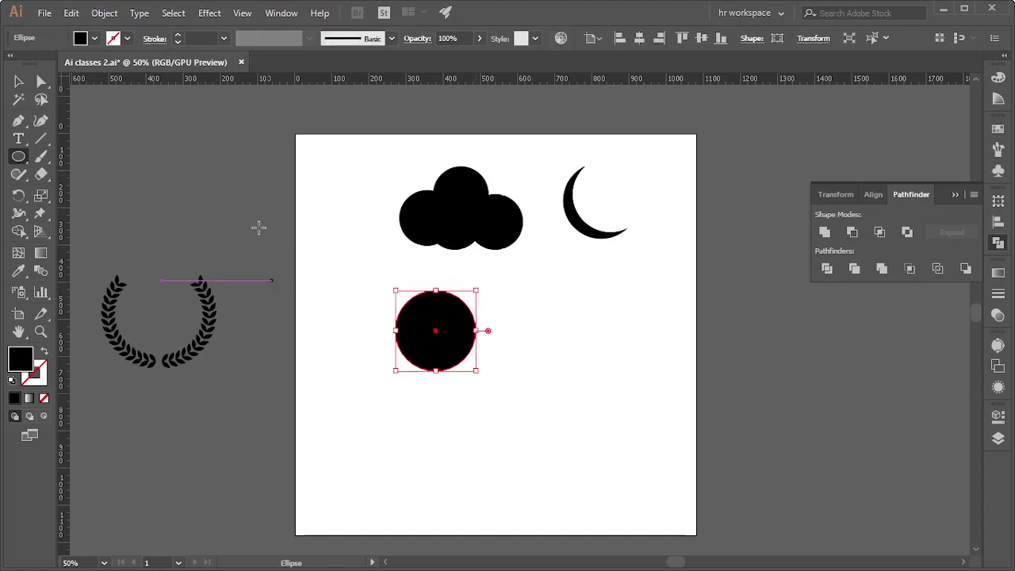
click(18, 81)
key(ctrl+plus)
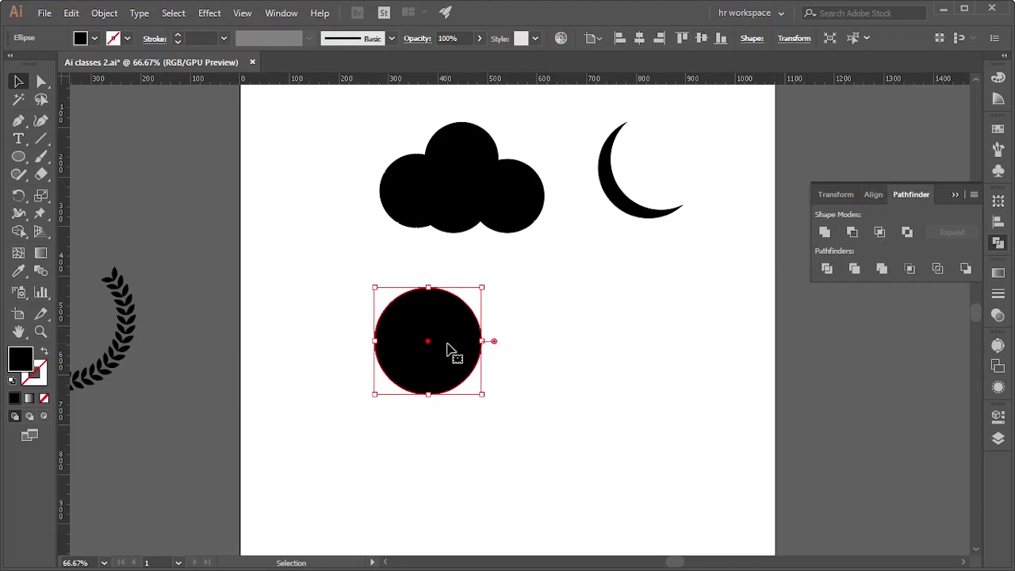
mouse_move(449, 344)
mouse_down()
mouse_move(522, 325)
mouse_move(533, 333)
mouse_up()
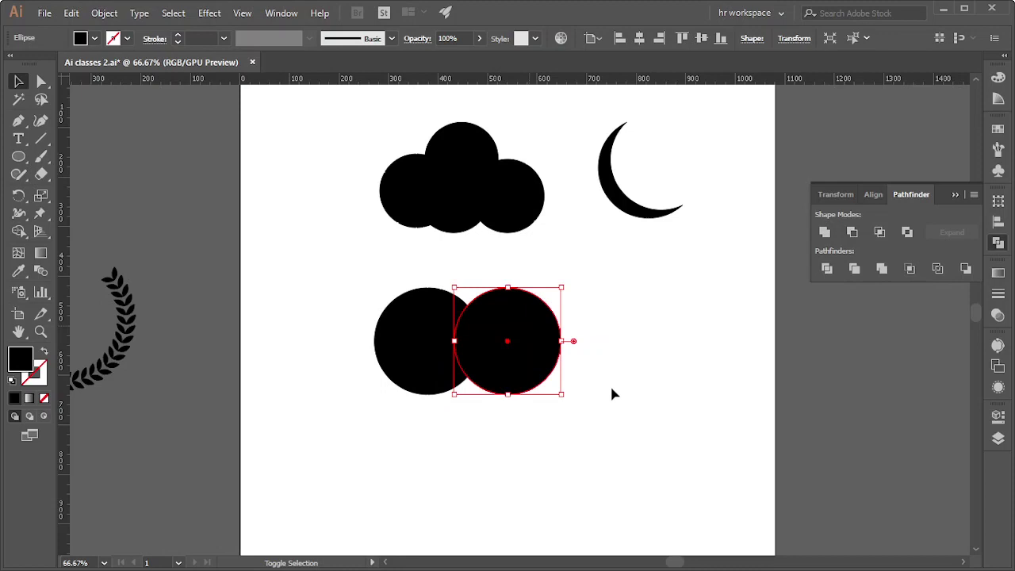
click(673, 336)
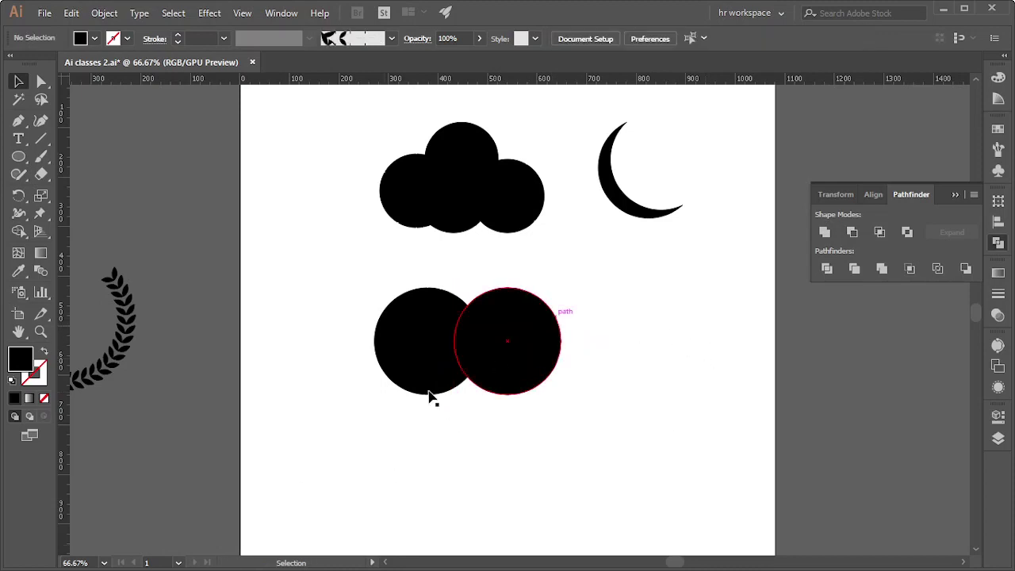
- Color the right circle green, select both, and apply Intersect to keep the lens overlap
click(563, 346)
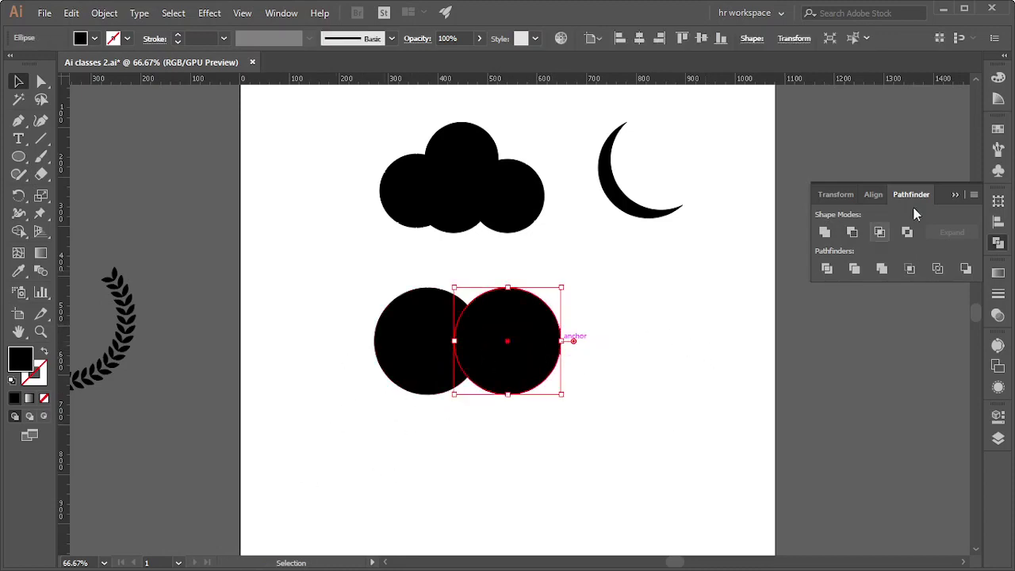
click(998, 77)
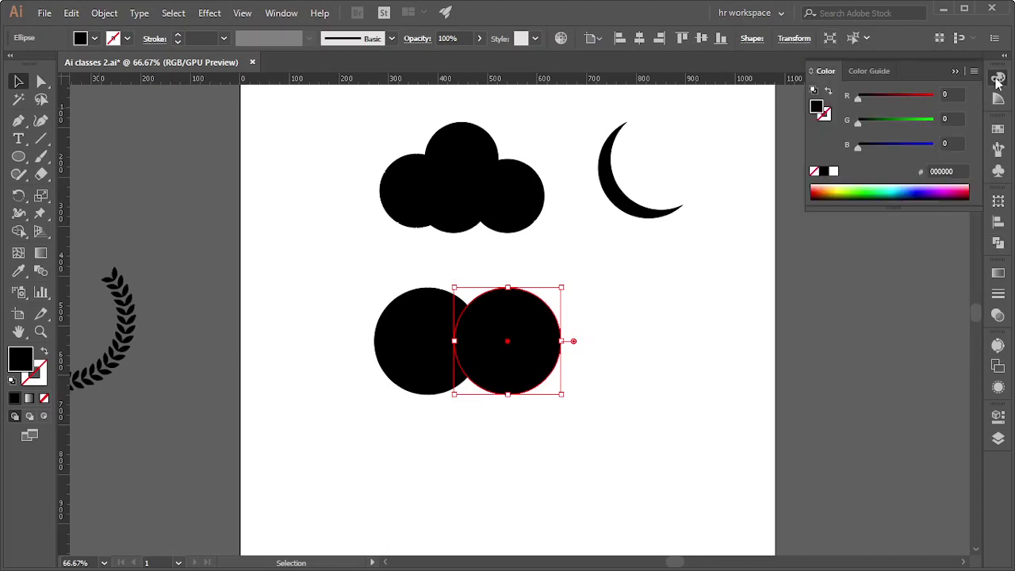
click(912, 121)
click(672, 341)
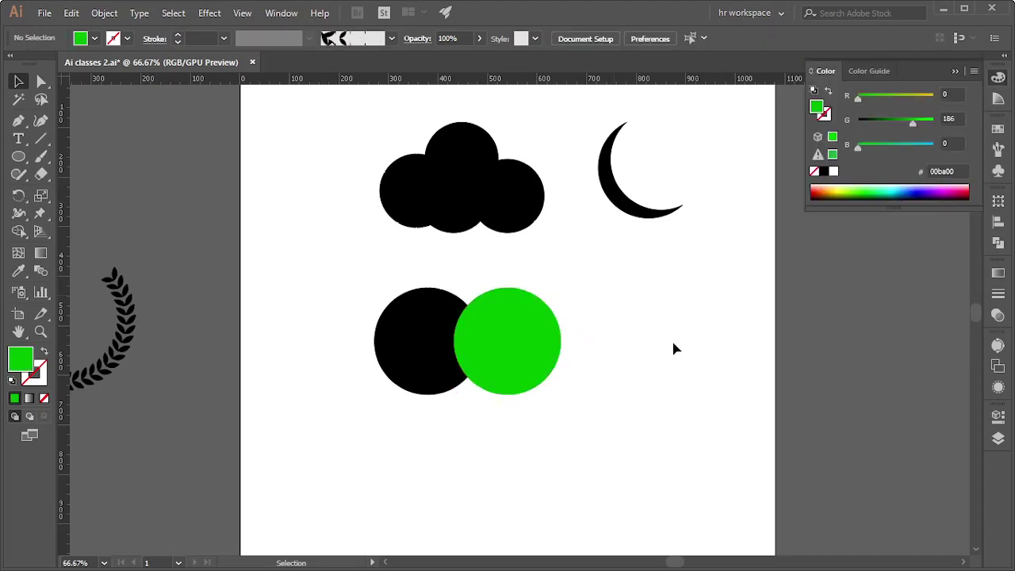
scroll(468, 385, down, 1)
drag(298, 294, 659, 390)
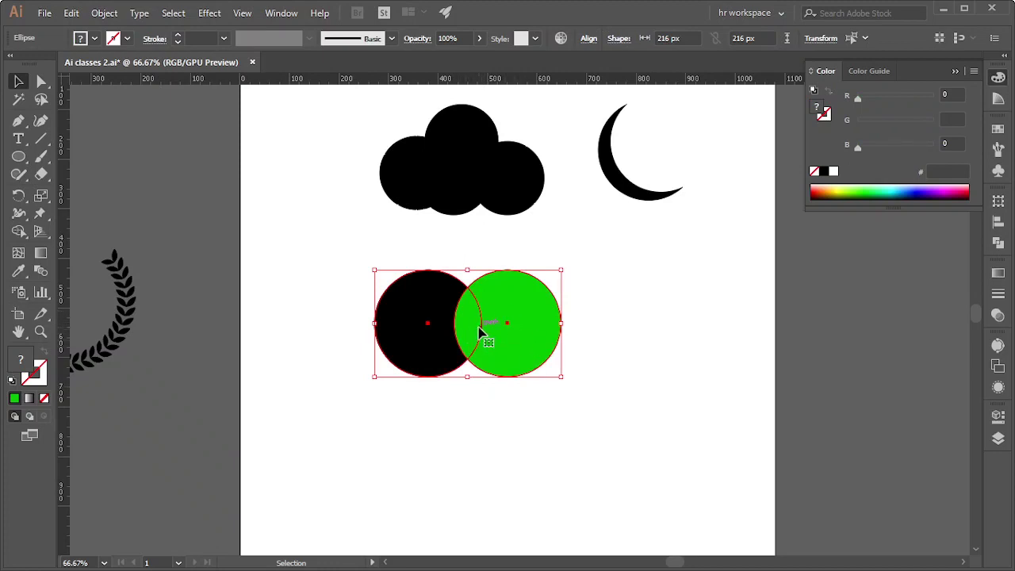
click(998, 244)
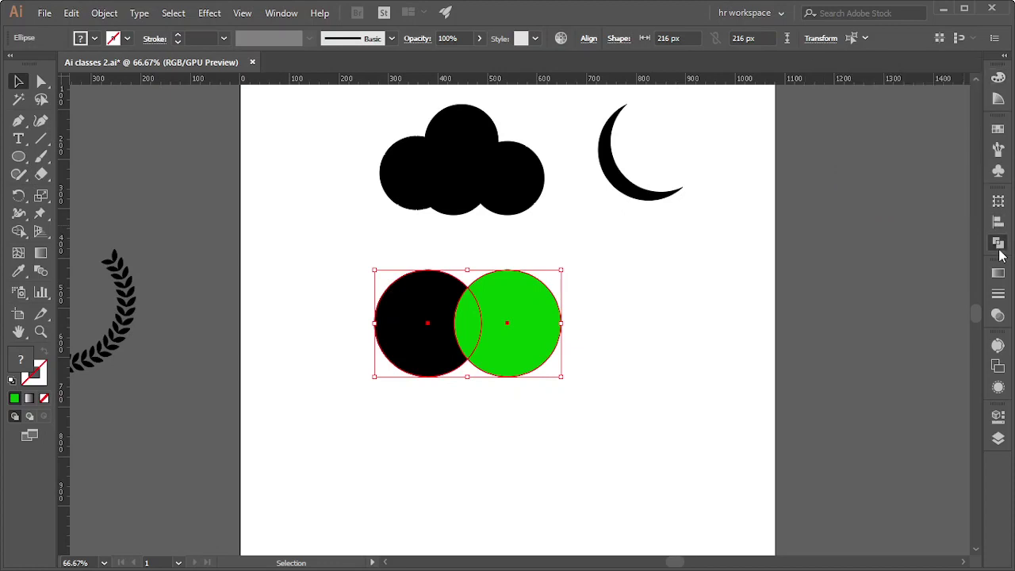
click(880, 232)
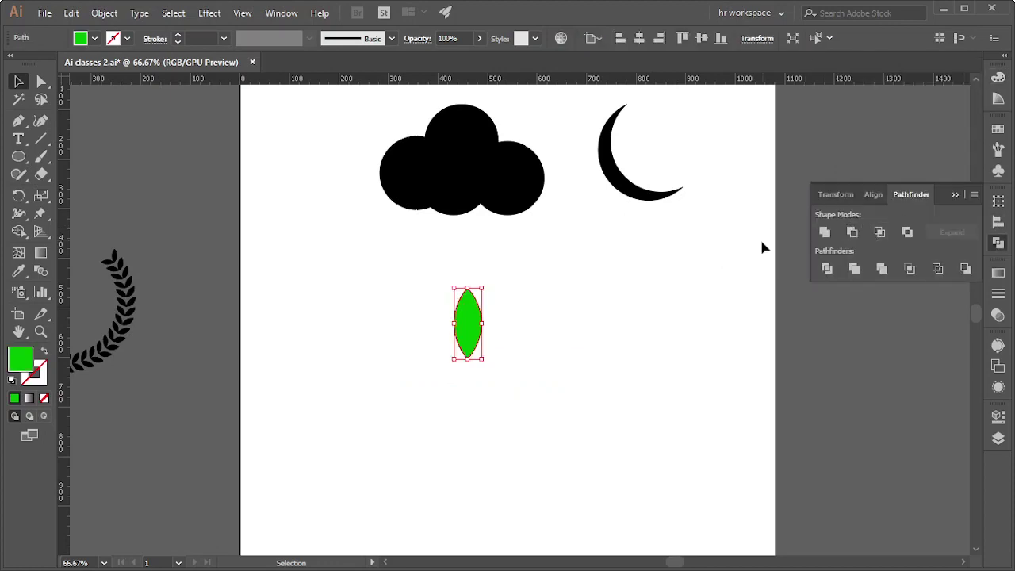
click(640, 283)
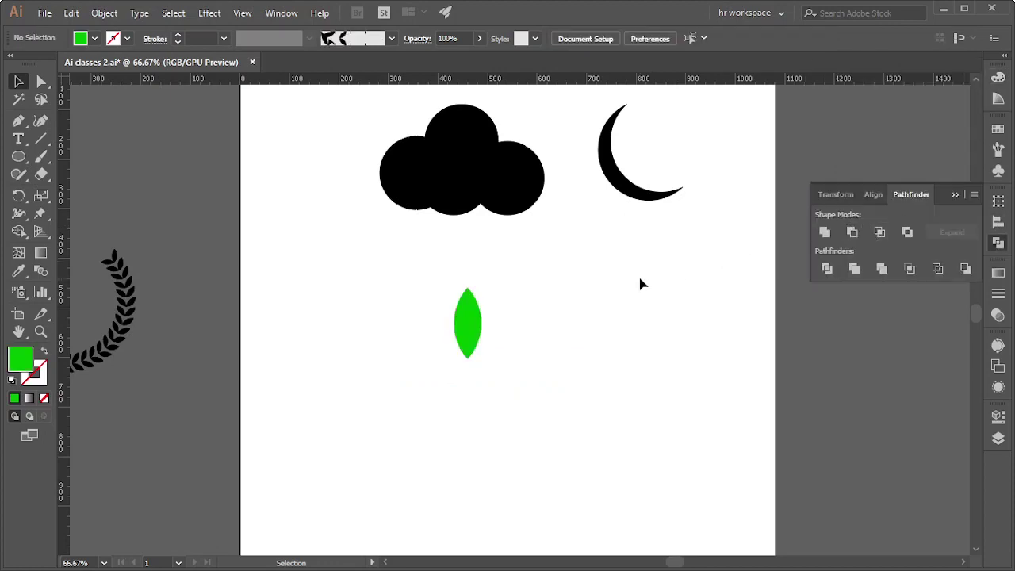
click(463, 321)
- Tilt the lens diagonally, Reflect a Vertical copy, and shift one leaf left
mouse_move(484, 282)
mouse_down()
mouse_move(519, 328)
mouse_move(516, 294)
mouse_up()
right_click(459, 333)
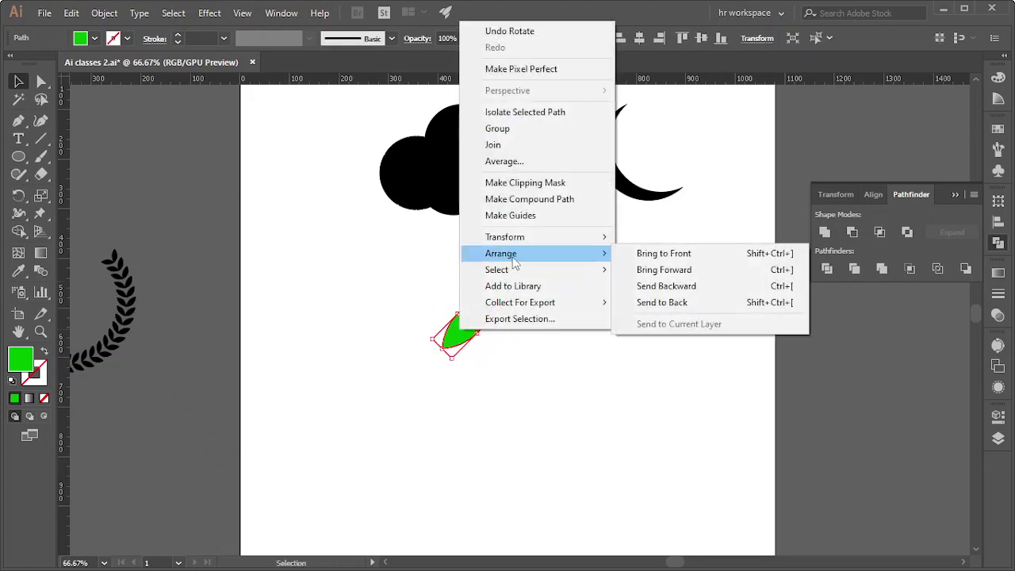
mouse_move(505, 237)
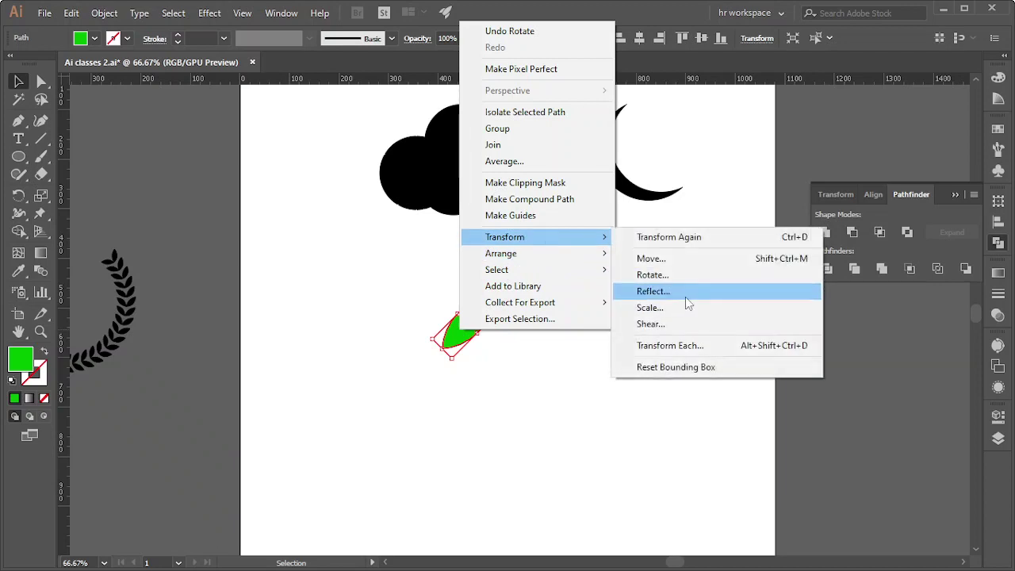
click(686, 298)
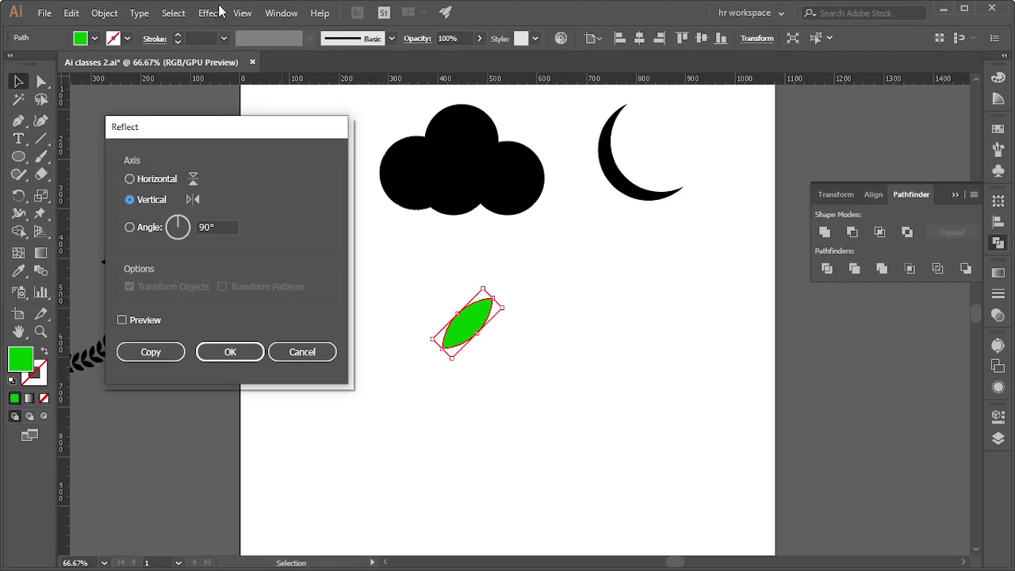
click(121, 319)
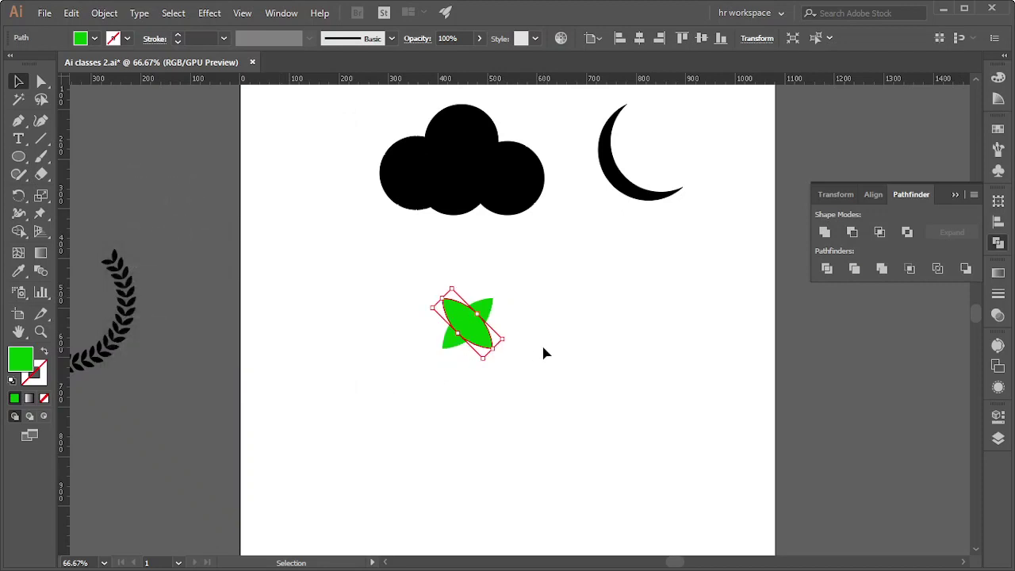
click(483, 346)
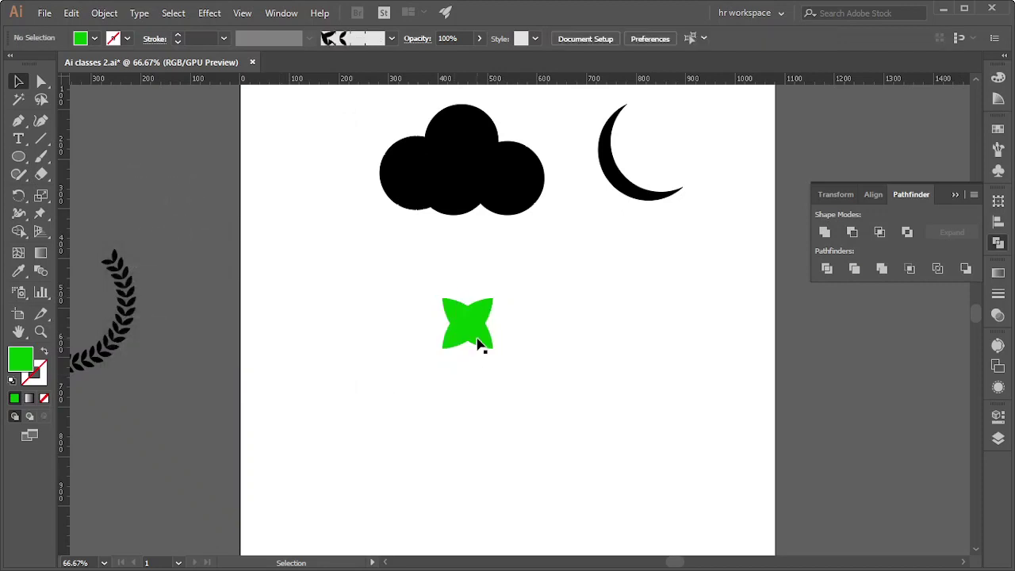
drag(478, 342, 420, 346)
click(503, 367)
- Copy the left leaf, scale it down, and place it upright between the two leaves
scroll(571, 380, down, 2)
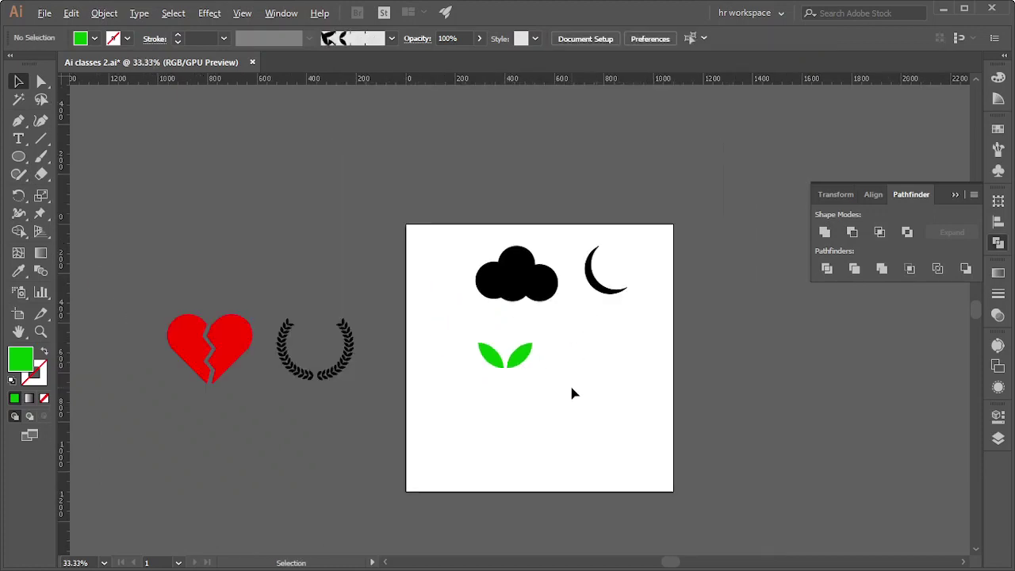
scroll(534, 405, up, 2)
click(516, 332)
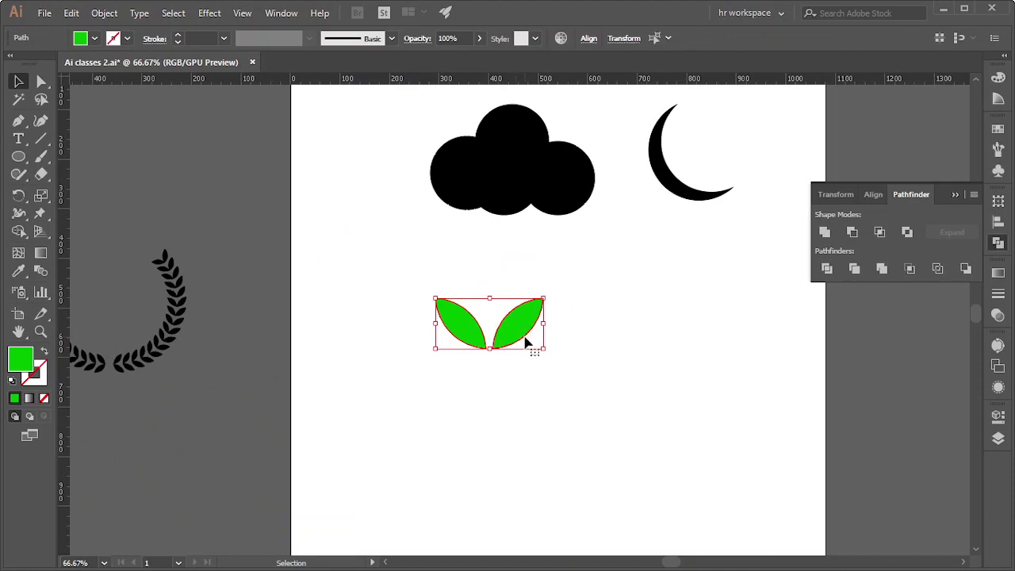
click(399, 344)
click(461, 335)
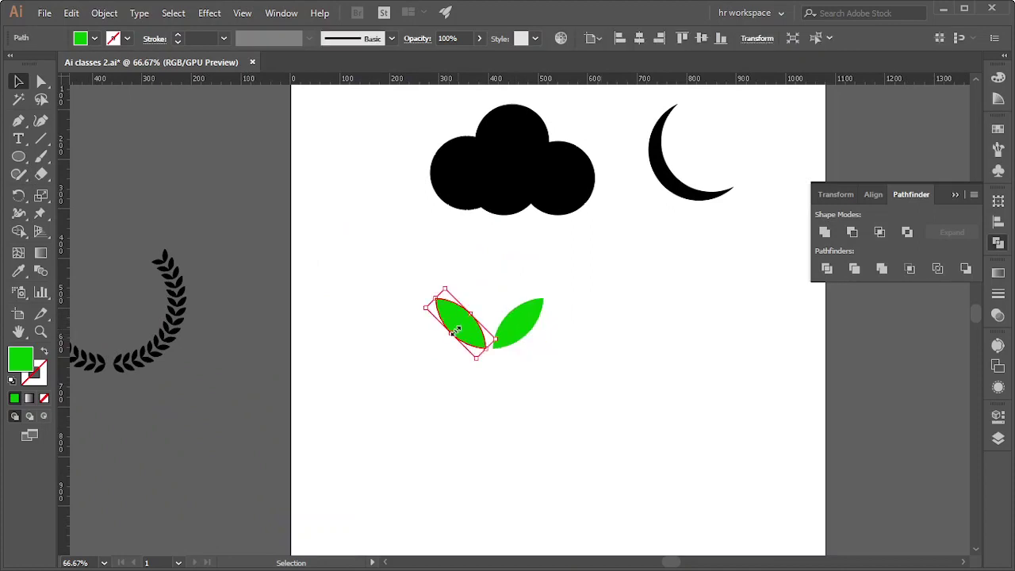
mouse_move(468, 308)
mouse_down()
mouse_move(466, 295)
mouse_move(486, 287)
mouse_move(475, 250)
mouse_move(494, 262)
mouse_up()
click(494, 356)
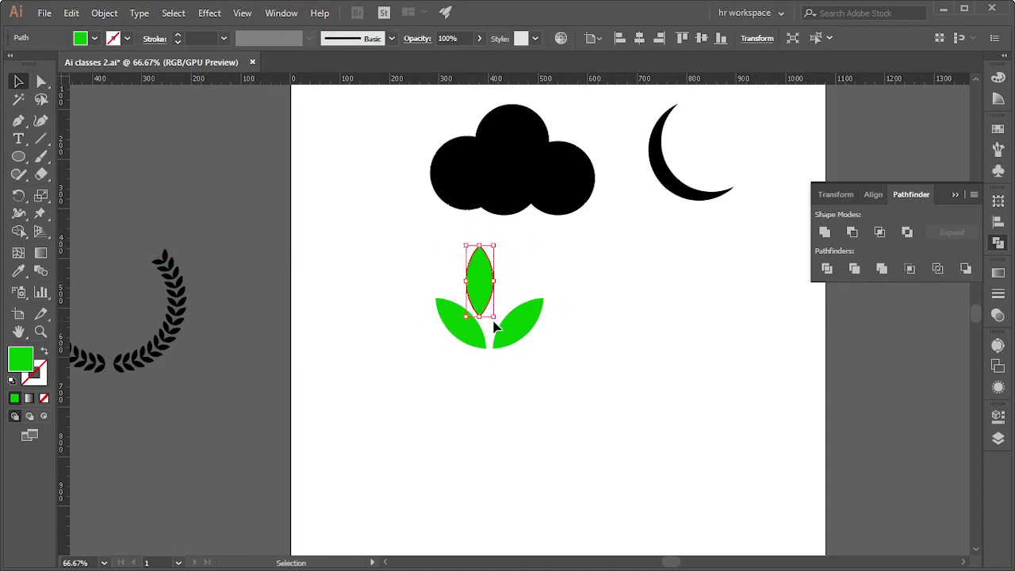
mouse_move(494, 317)
mouse_down()
mouse_move(486, 299)
mouse_move(494, 304)
mouse_up()
click(516, 299)
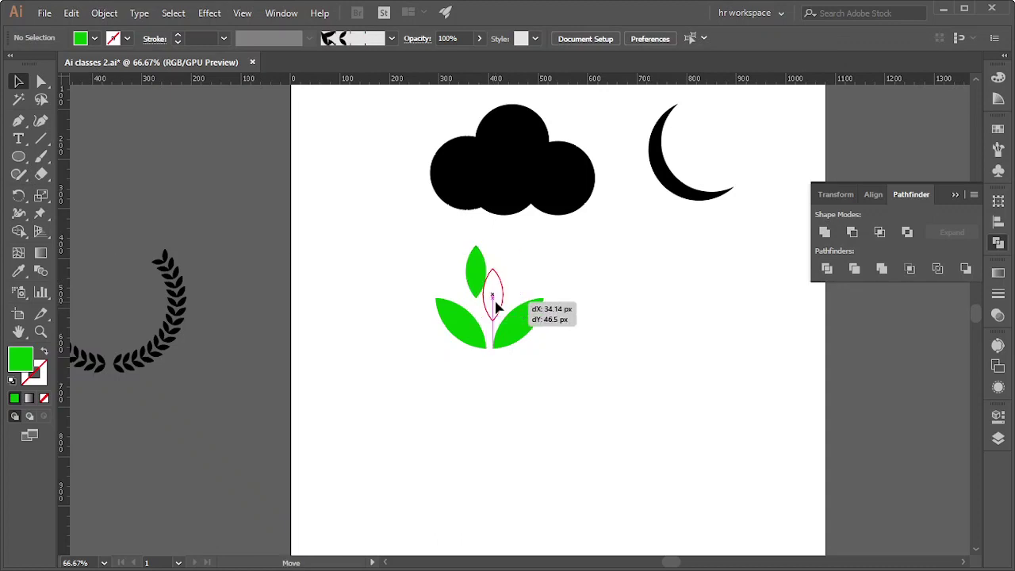
drag(494, 302, 494, 305)
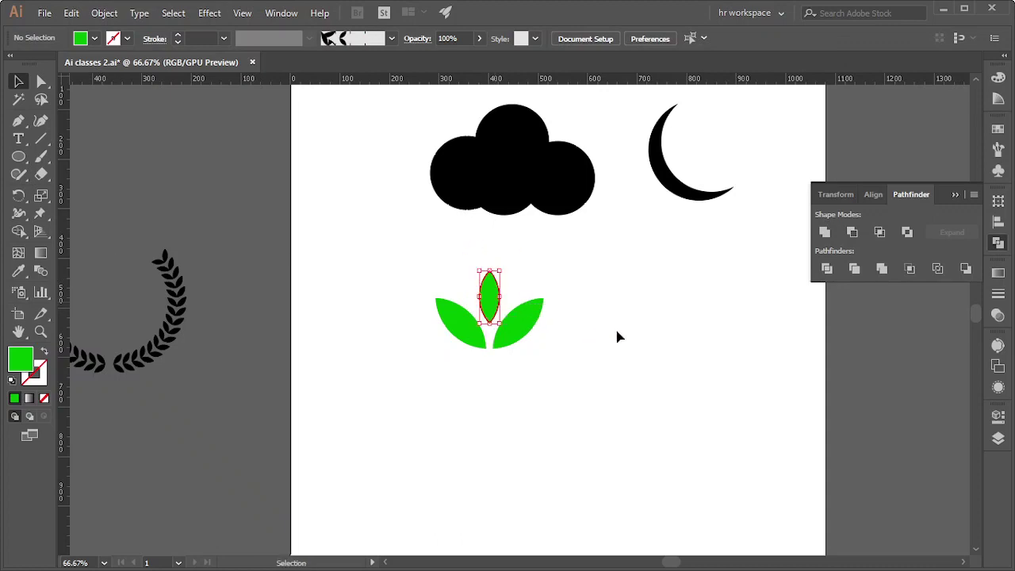
click(542, 411)
- Select all three leaves and move the sprout to the top-left beside the cloud
alt+scroll(542, 411, down, 2)
drag(467, 376, 550, 391)
key(a)
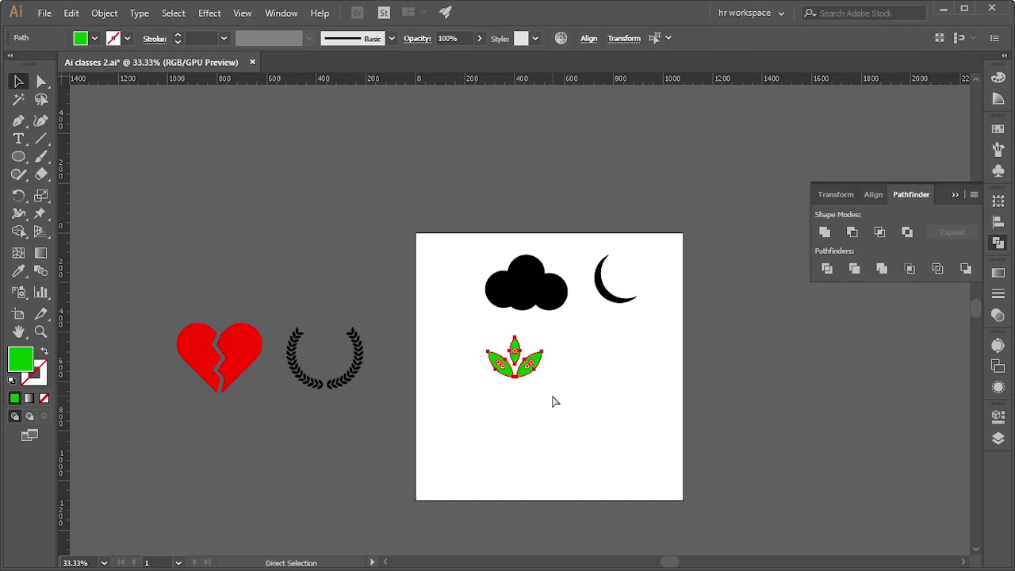
key(v)
click(584, 370)
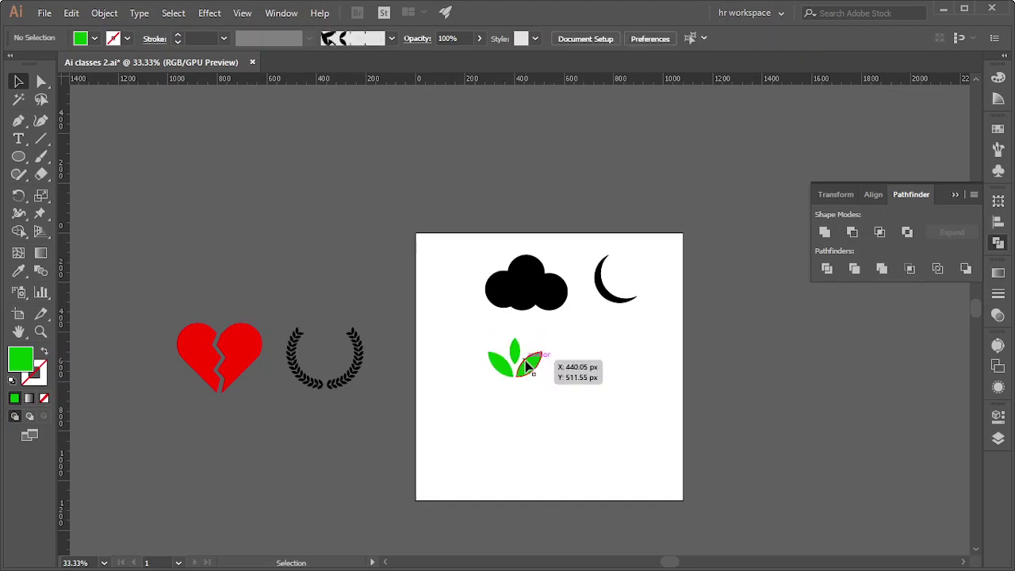
drag(528, 367, 456, 285)
click(489, 339)
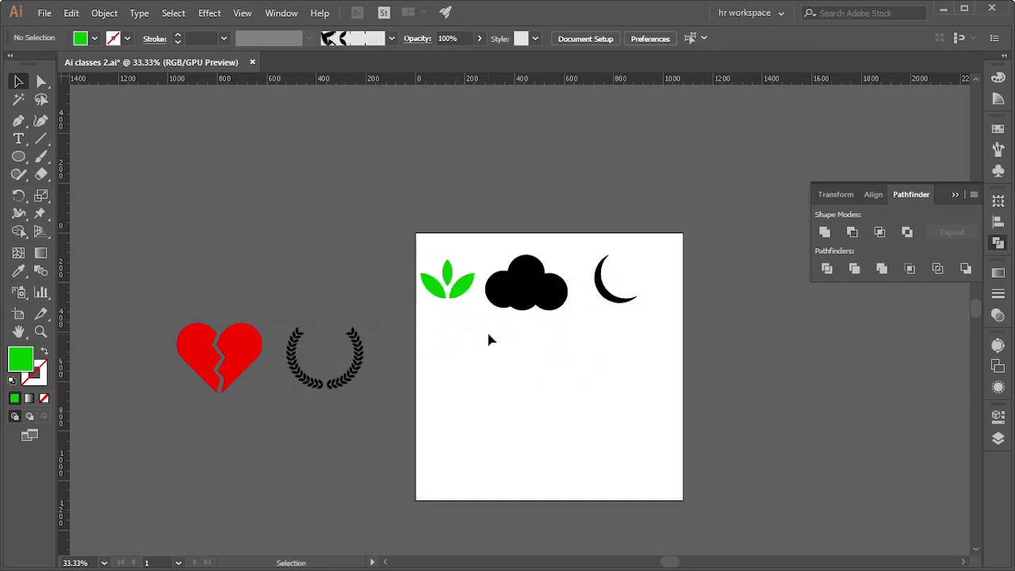
alt+scroll(584, 372, up, 1)
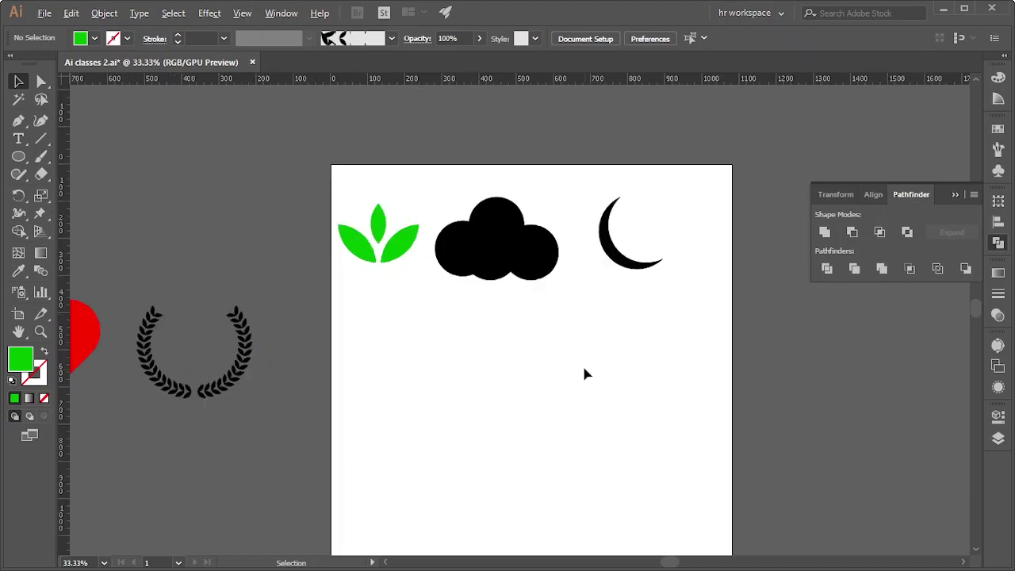
alt+scroll(582, 375, up, 2)
- Draw a green circle below the cloud and Alt-drag an overlapping copy to the right
alt+scroll(580, 374, down, 1)
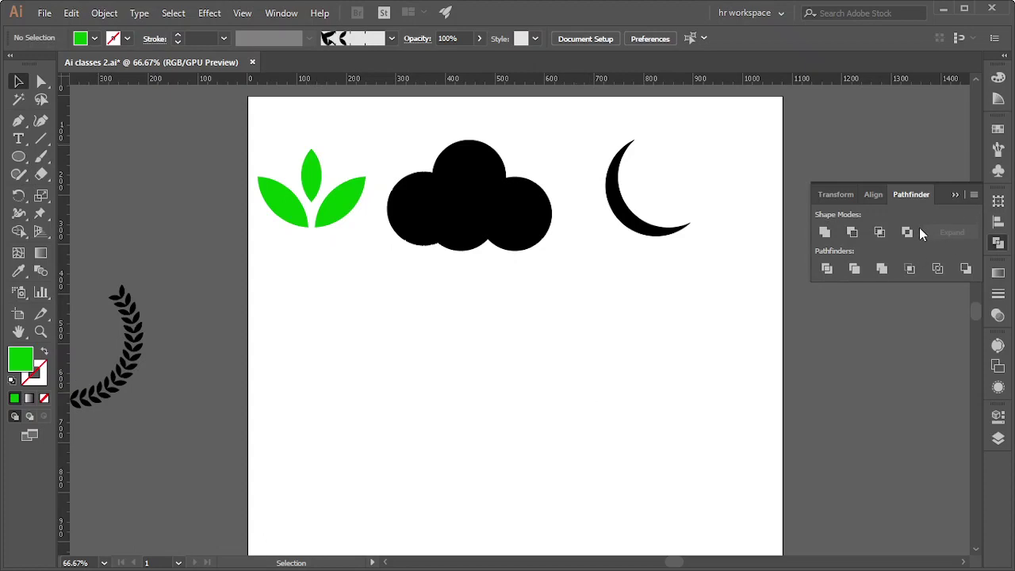
click(24, 160)
drag(418, 311, 504, 396)
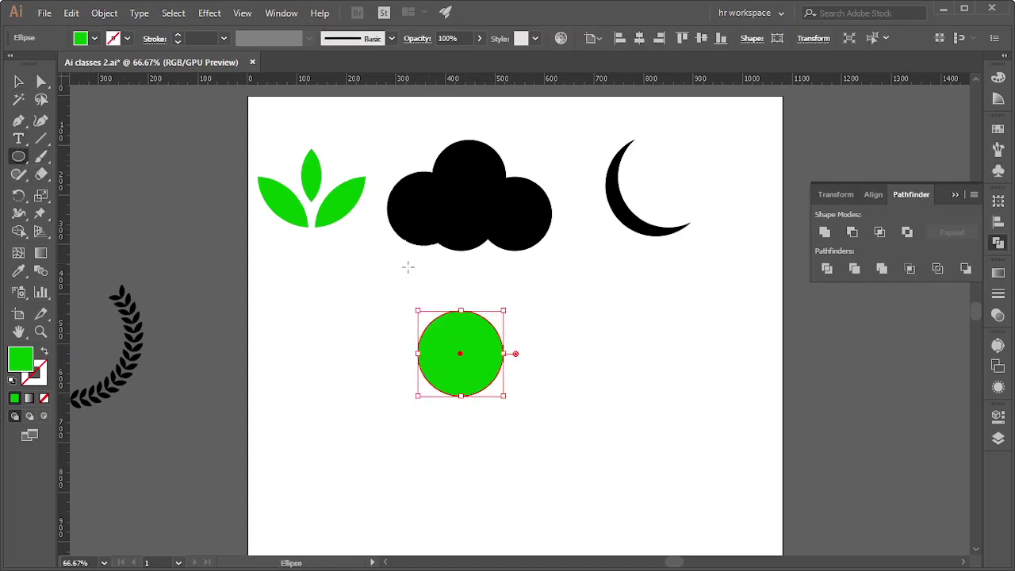
click(18, 81)
drag(450, 374, 513, 372)
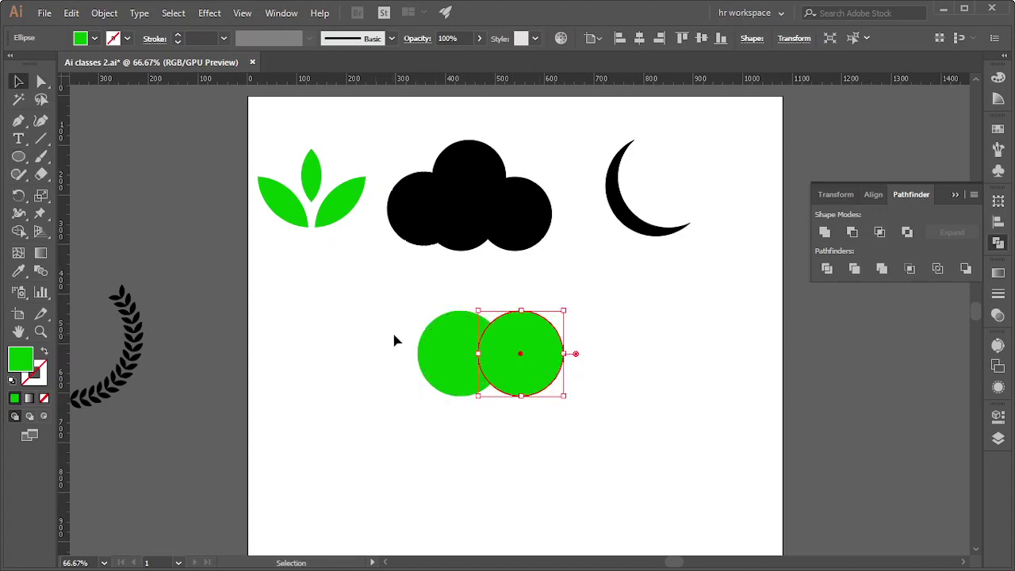
- Set the copy's R value to 169 to make it yellow-green, then select both circles
click(998, 77)
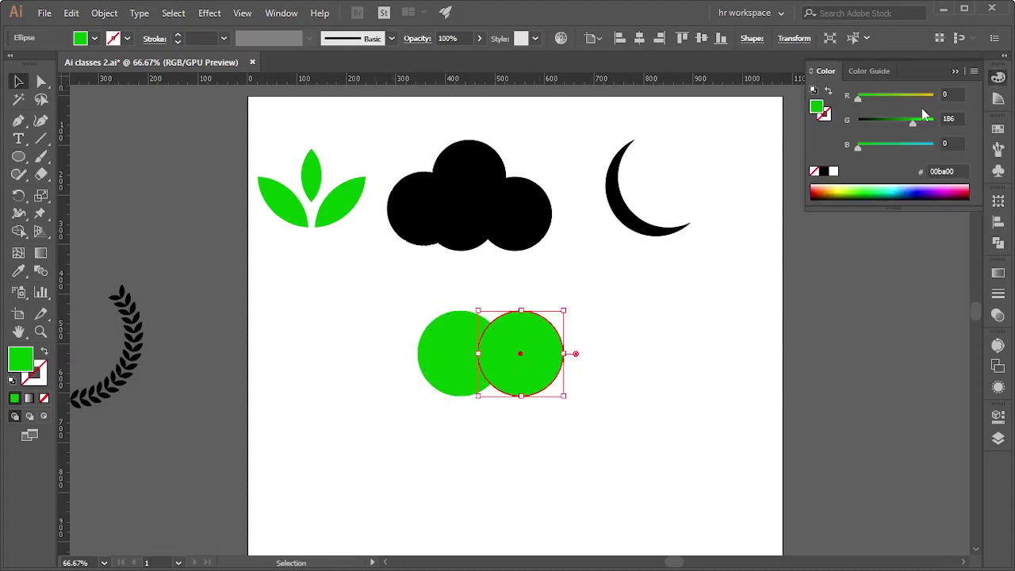
click(909, 96)
click(698, 420)
scroll(644, 389, down, 1)
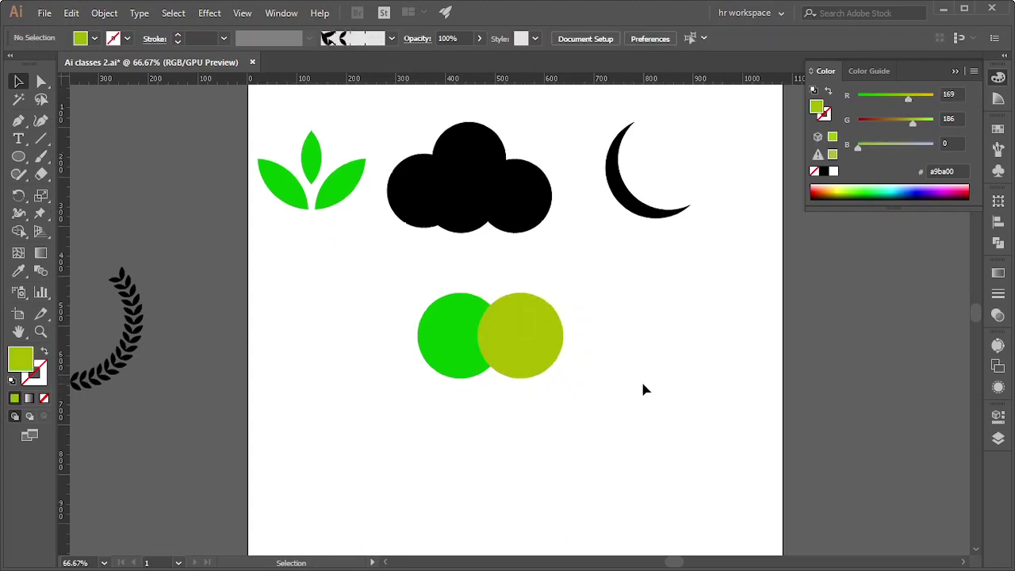
drag(588, 383, 589, 385)
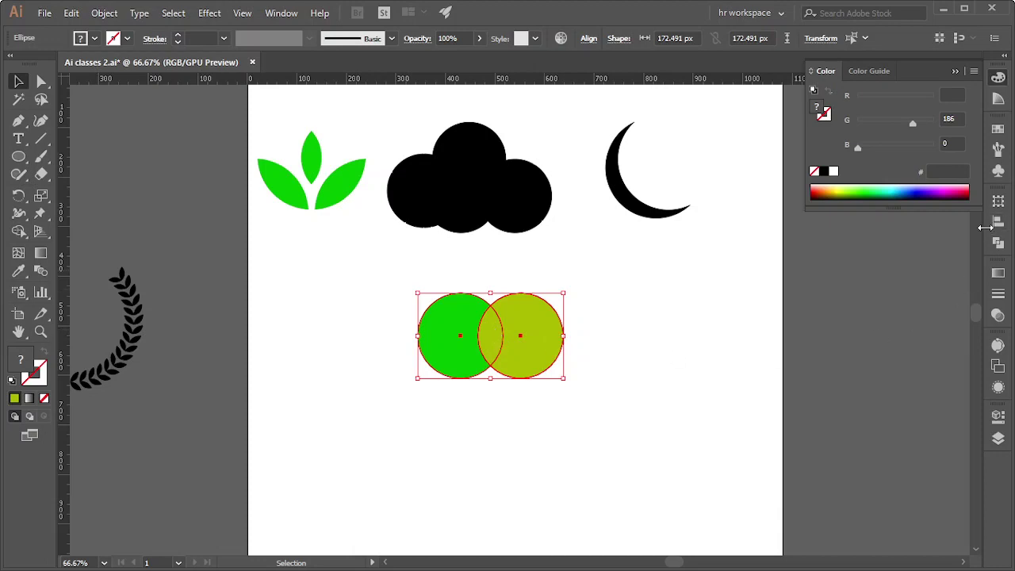
- Apply Pathfinder Exclude to the two circles and ungroup the hollow-overlap result
click(998, 242)
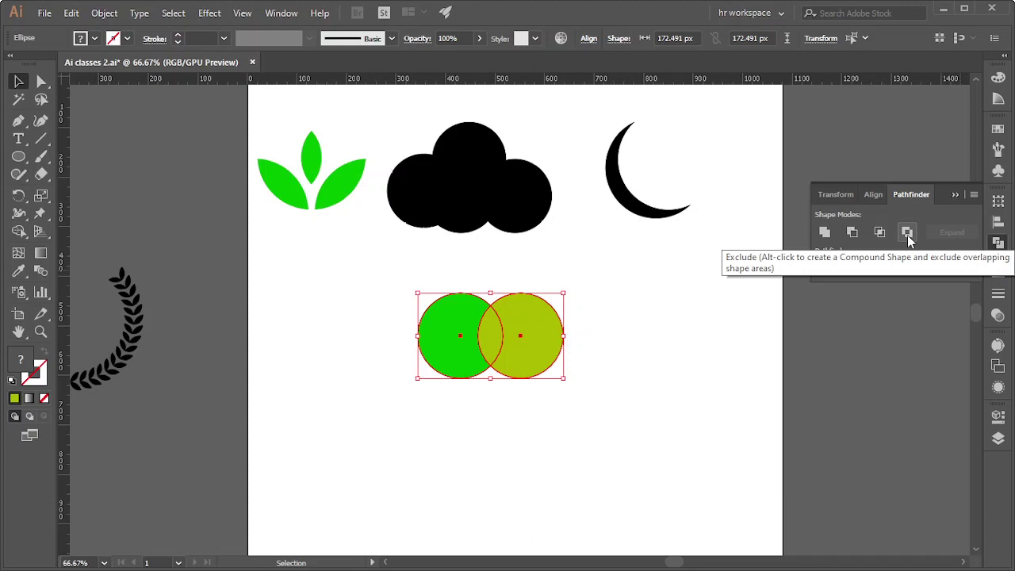
click(907, 232)
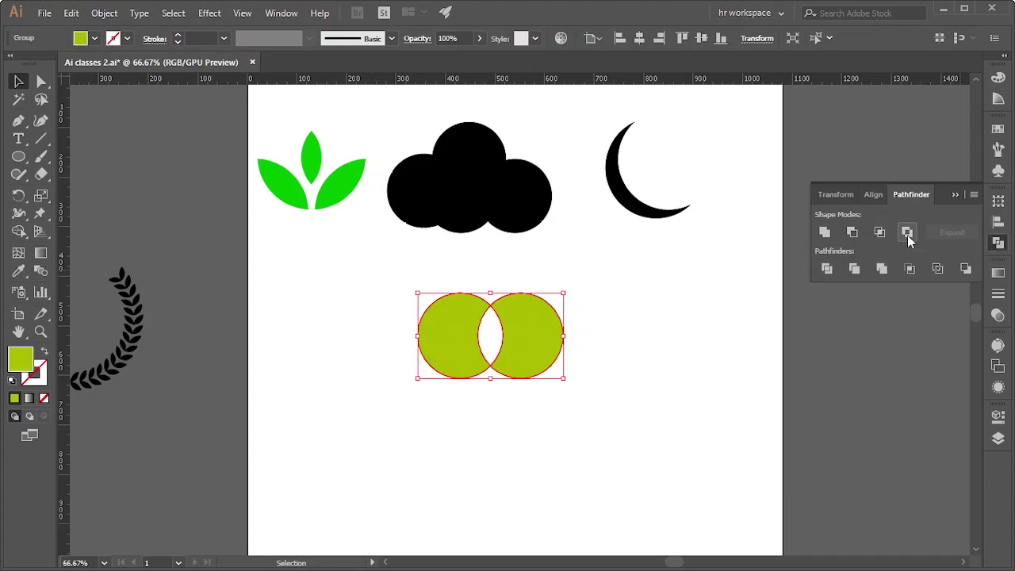
click(731, 489)
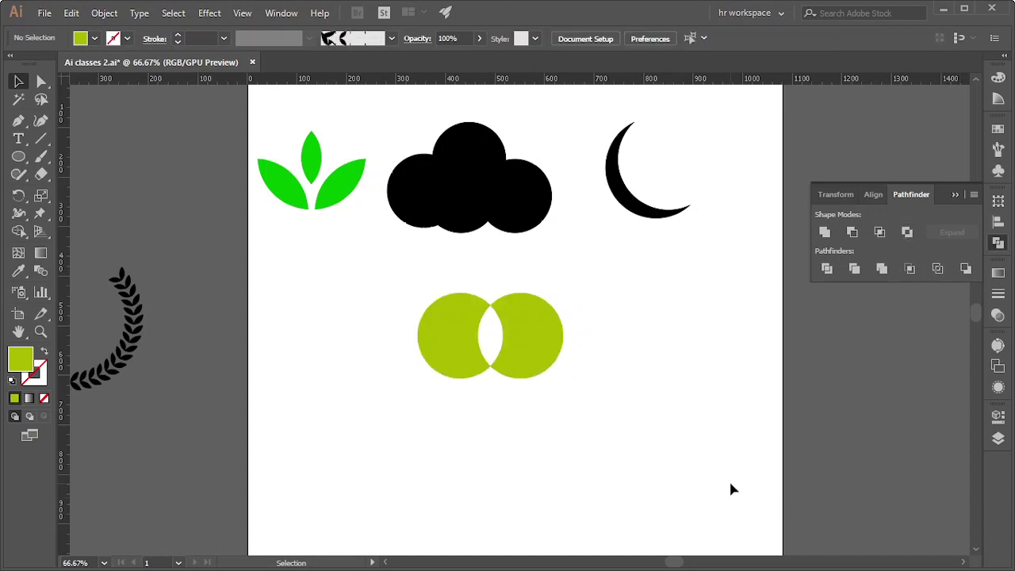
click(537, 325)
right_click(536, 325)
click(595, 208)
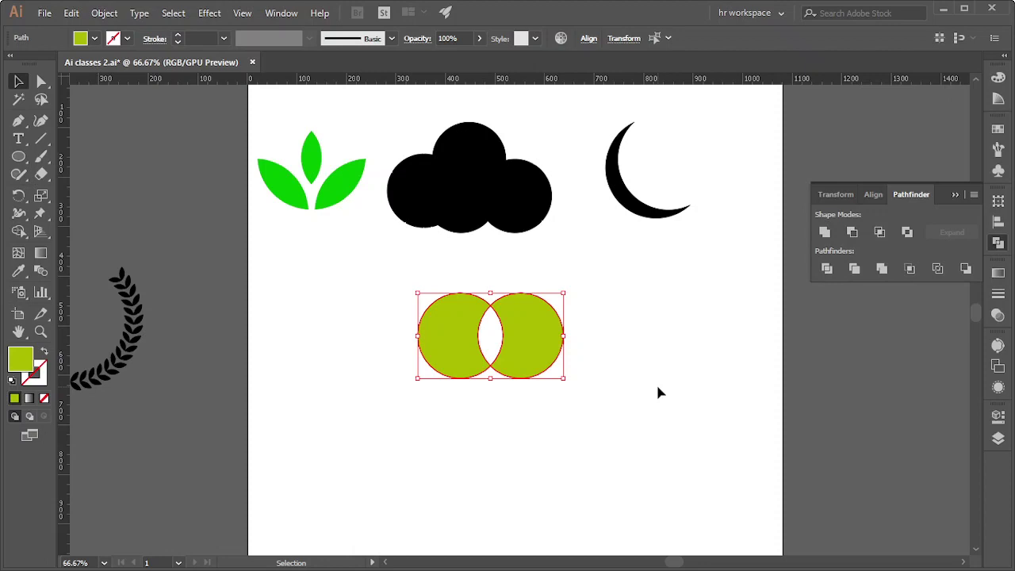
- Drag the right crescent piece away to show the cut-out, then undo to two green circles
right_click(517, 354)
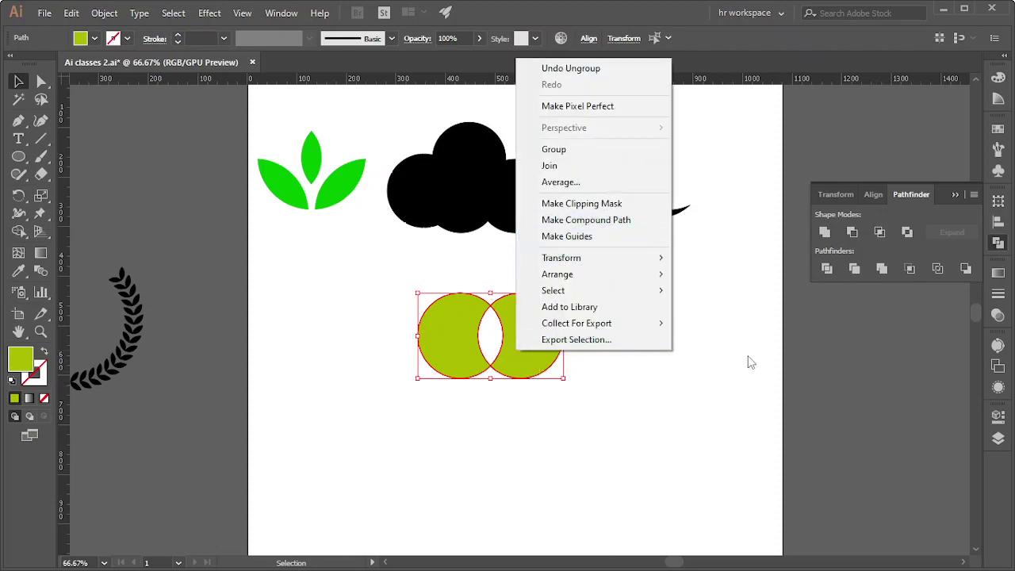
click(662, 370)
click(539, 363)
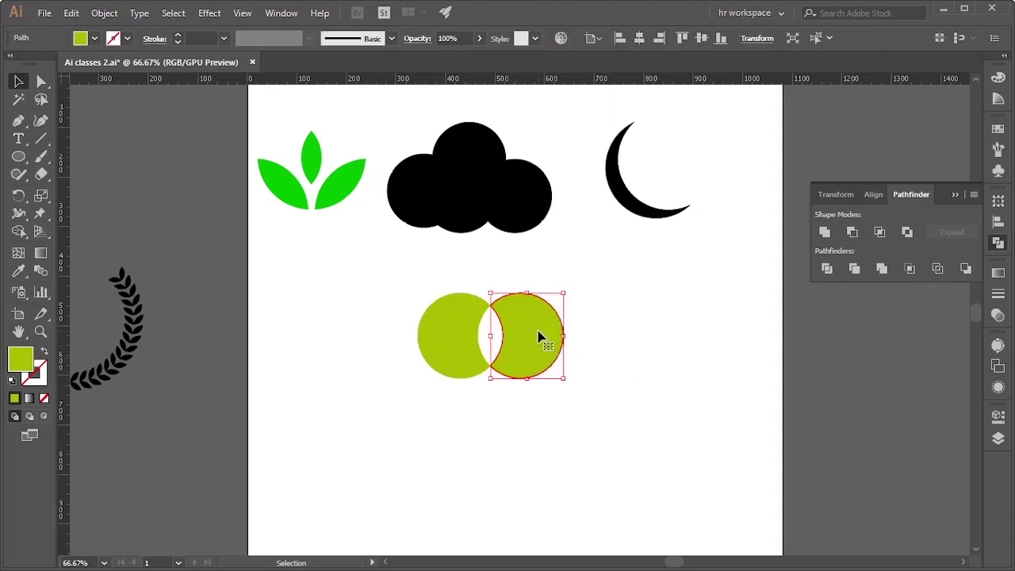
drag(539, 336, 634, 327)
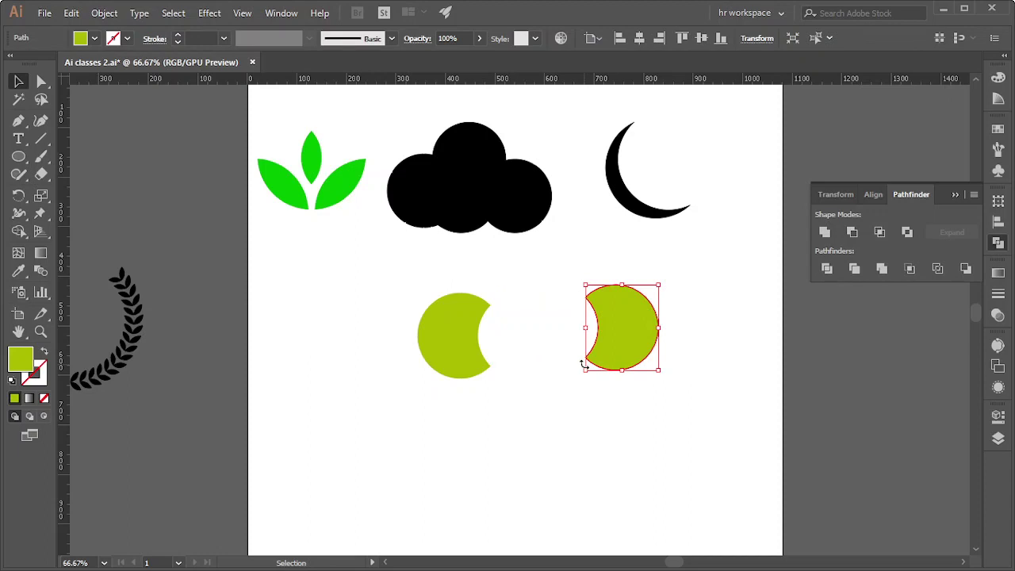
key(ctrl+z)
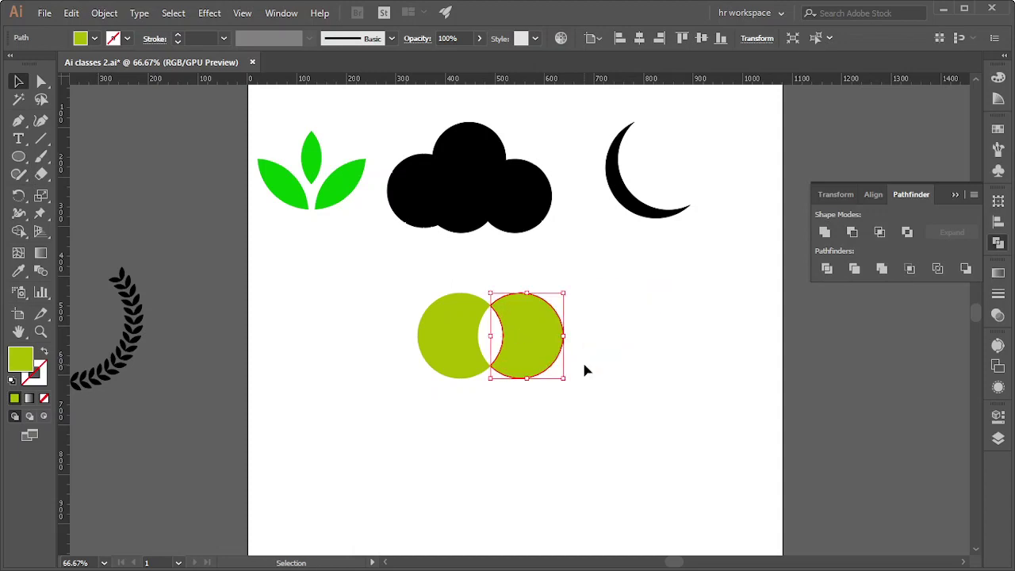
key(ctrl+z)
key(ctrl+z)
key(ctrl+z)
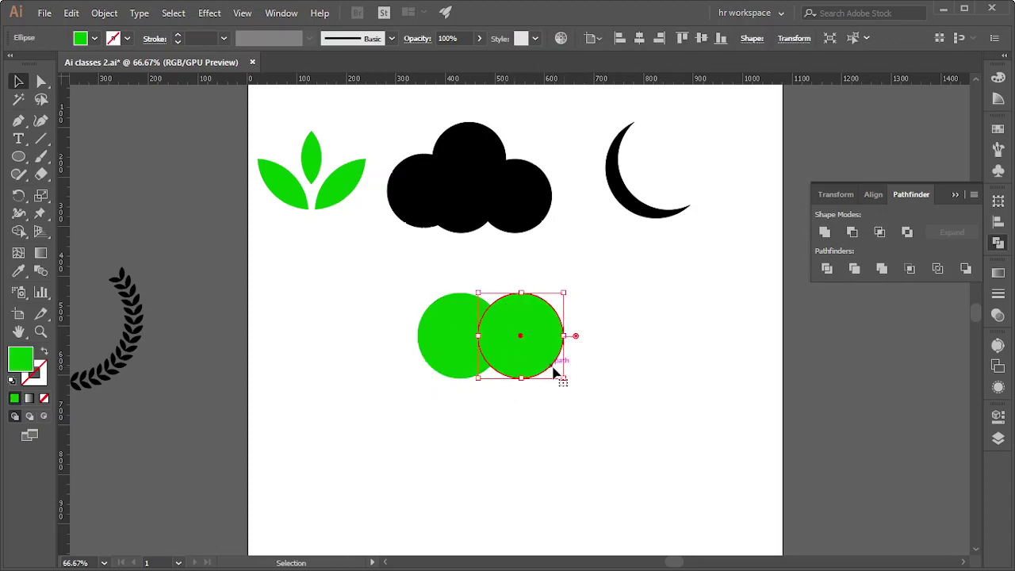
- Undo back to a single green circle, Alt-drag an overlapping copy, and select both
scroll(556, 365, up, 1)
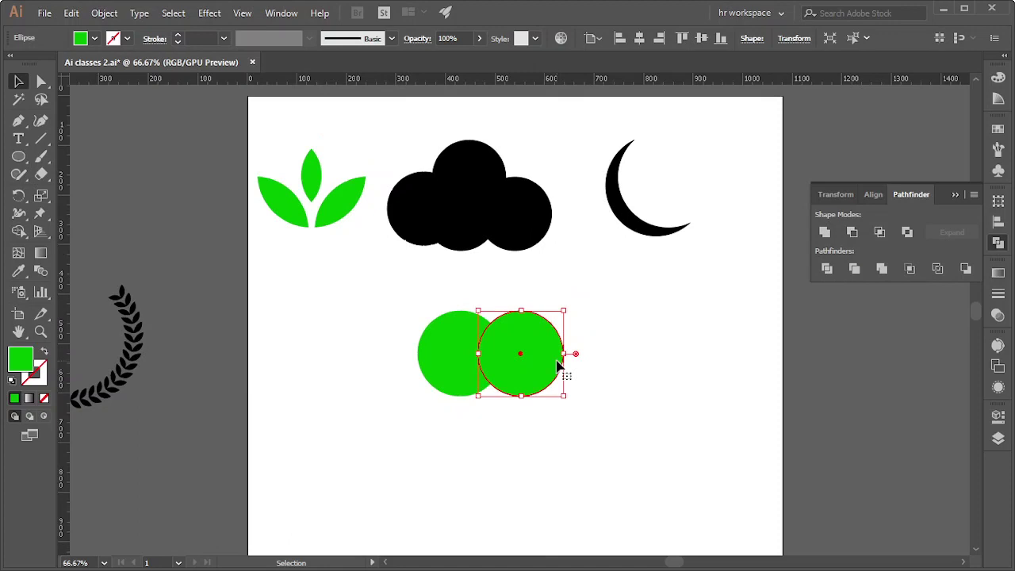
key(ctrl)
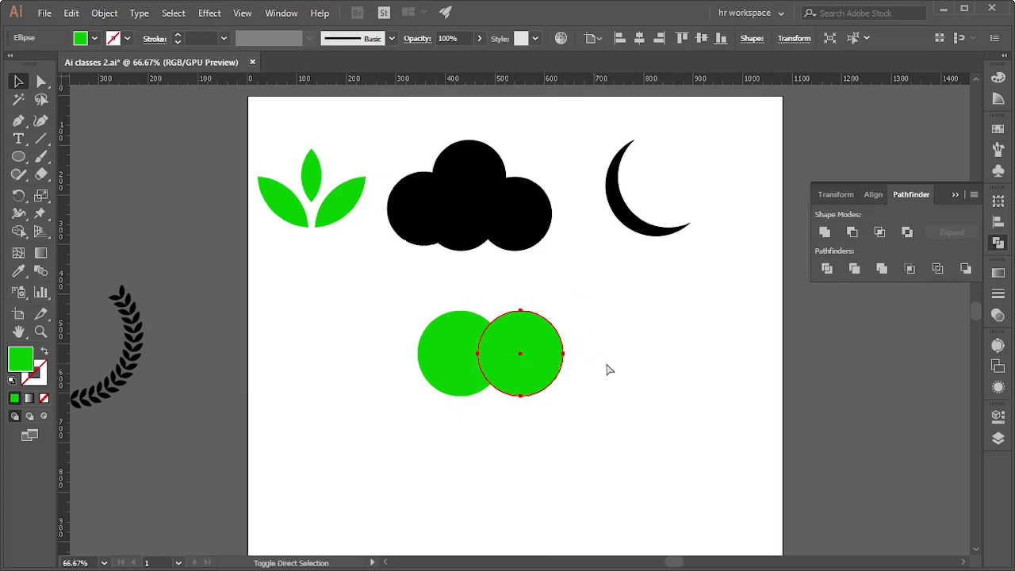
key(ctrl)
key(ctrl+z)
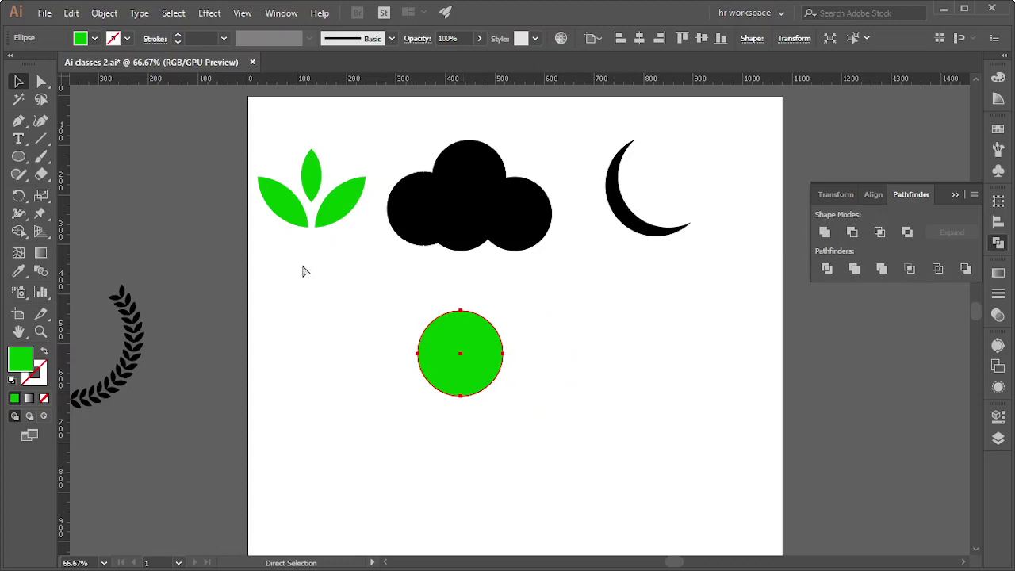
click(634, 309)
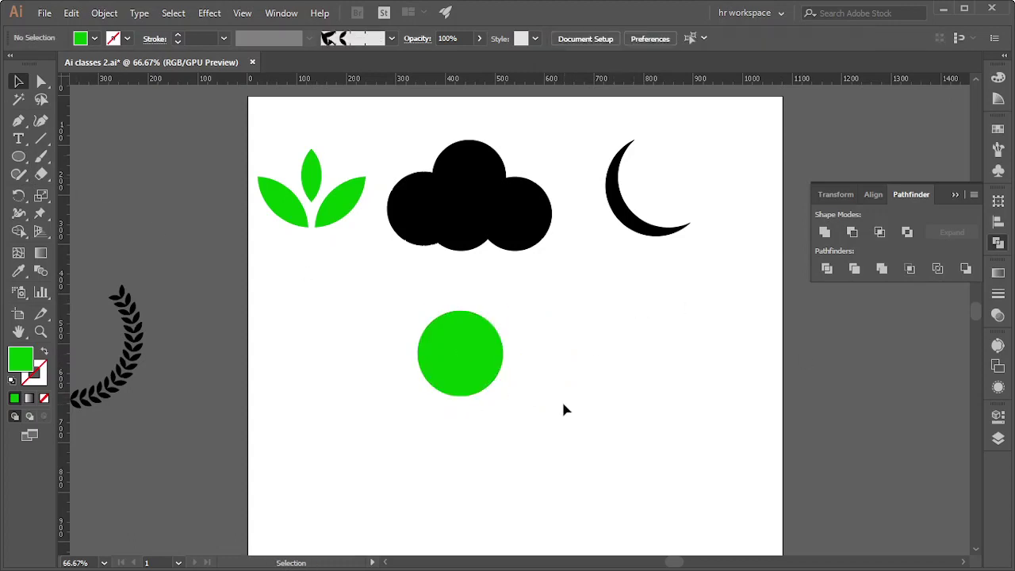
drag(466, 381, 524, 385)
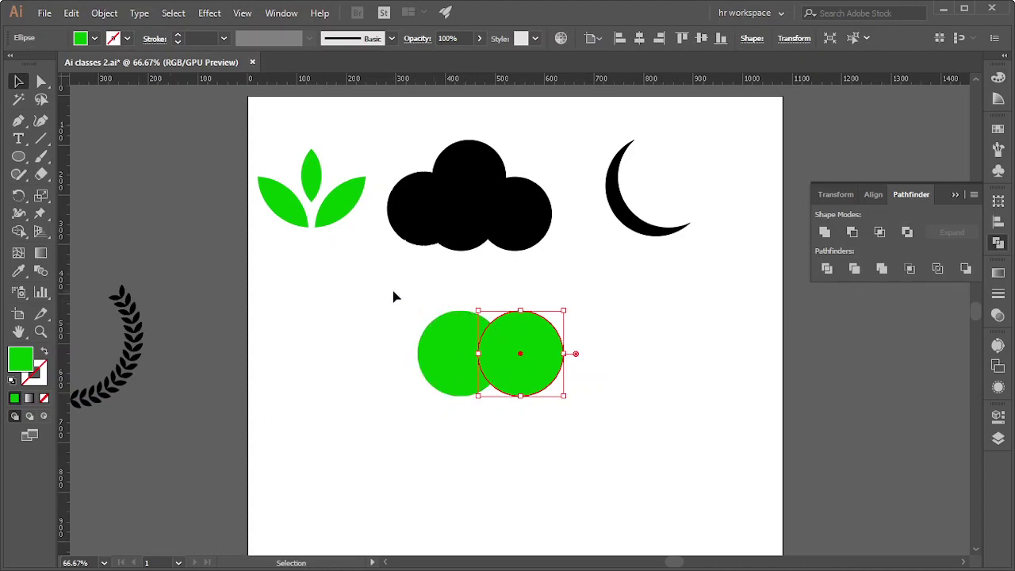
drag(396, 295, 618, 371)
- Apply Exclude to the green pair and move the result to the upper left below the leaves
click(907, 232)
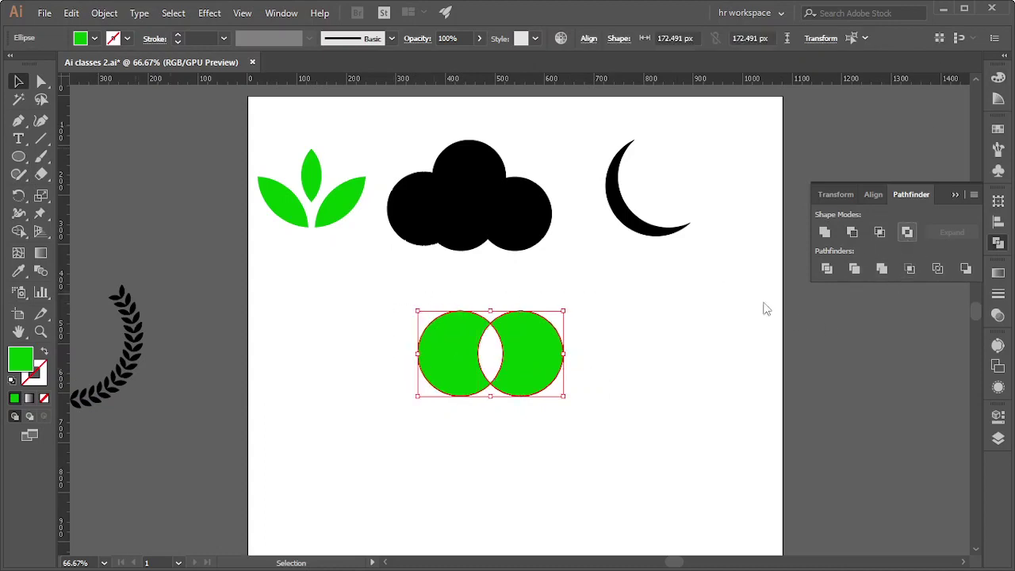
click(644, 357)
scroll(544, 458, down, 1)
drag(535, 354, 690, 314)
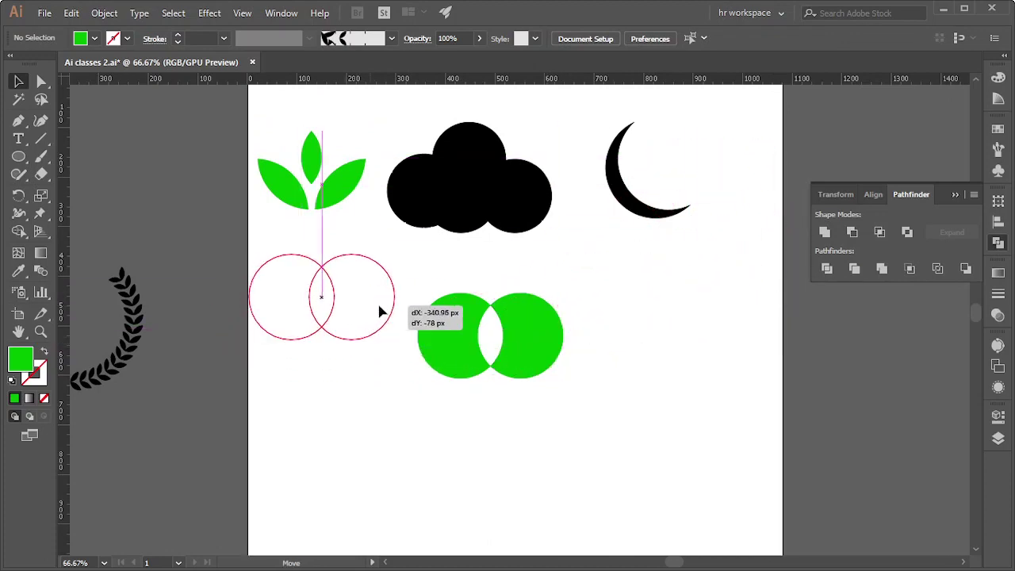
drag(690, 315, 371, 314)
click(588, 374)
scroll(587, 374, down, 3)
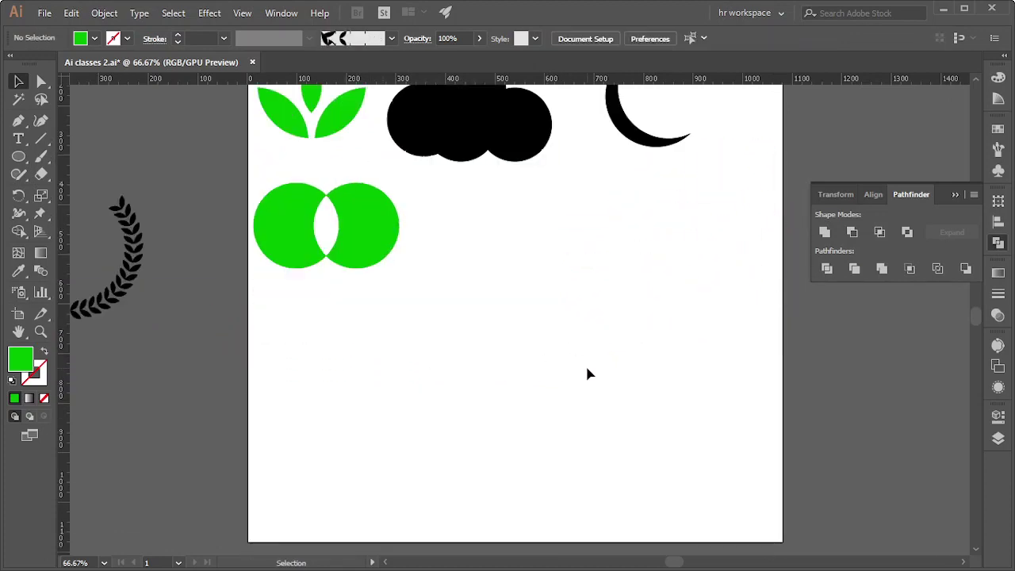
- Draw a circle below the green pair, Alt-drag copies into a four-circle cluster, and select all four
scroll(413, 306, down, 1)
scroll(446, 313, up, 1)
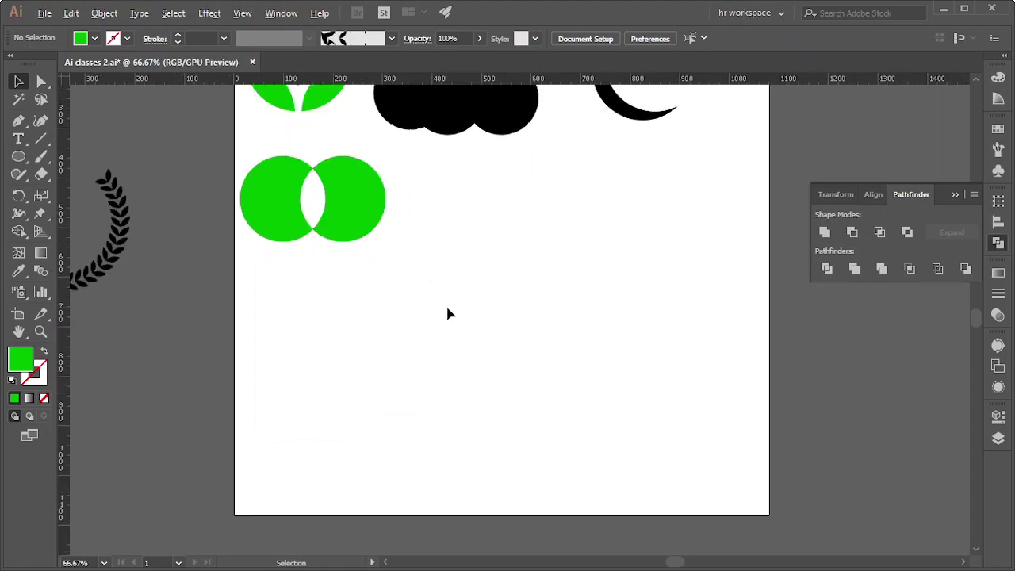
scroll(659, 326, up, 2)
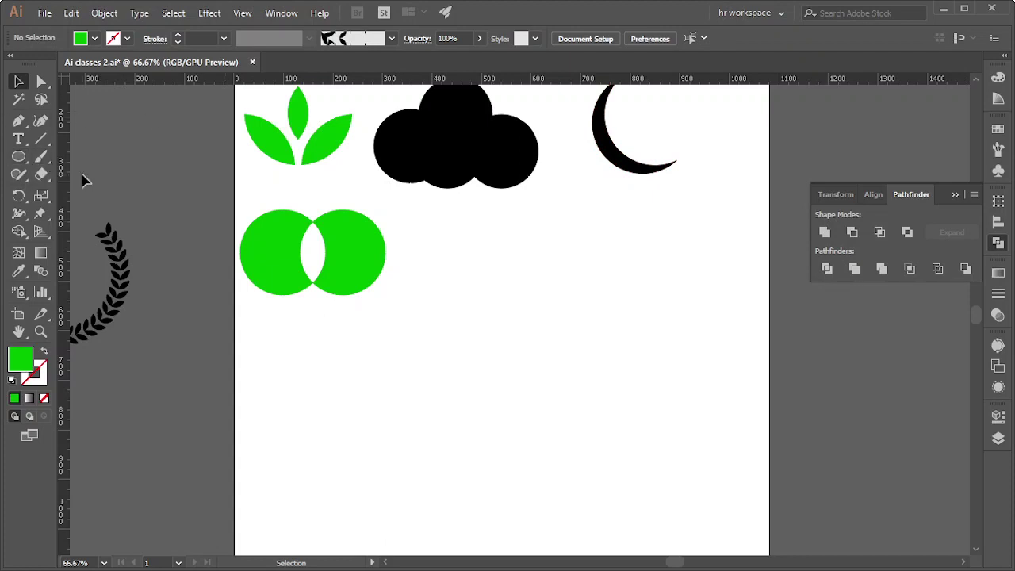
click(20, 157)
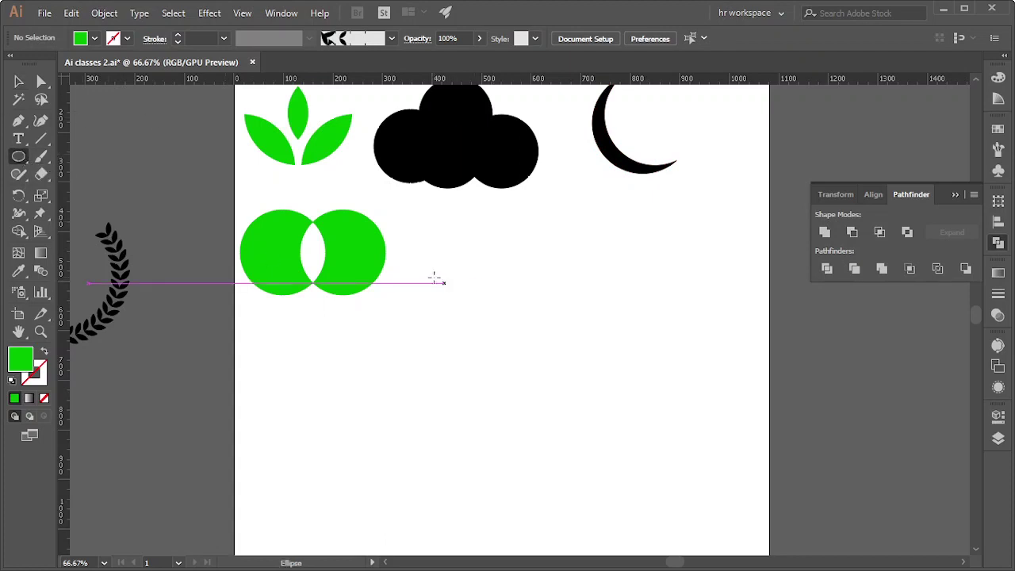
drag(429, 275, 540, 410)
click(19, 81)
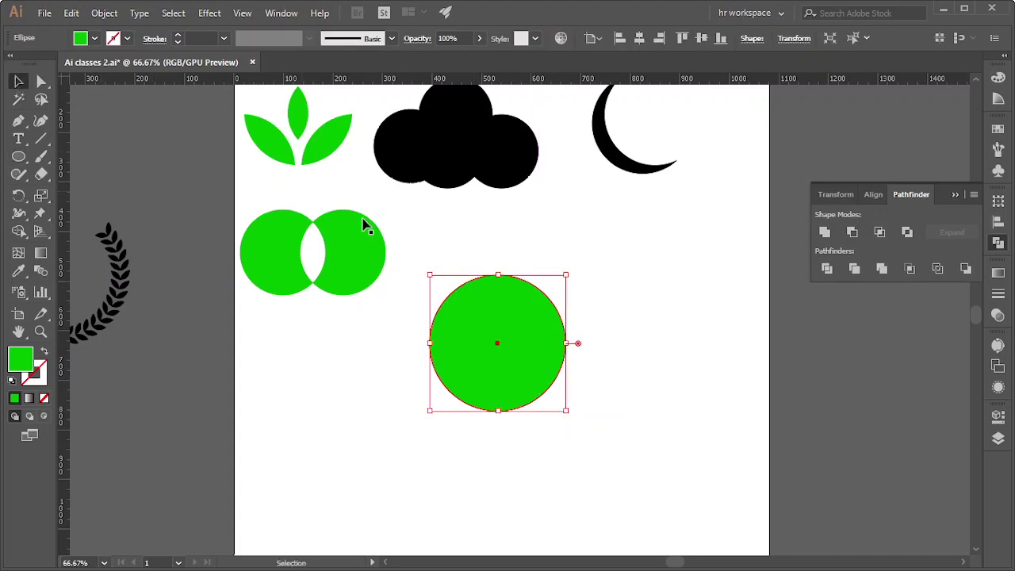
mouse_move(521, 355)
mouse_down()
mouse_move(608, 396)
mouse_move(489, 403)
mouse_move(618, 289)
mouse_up()
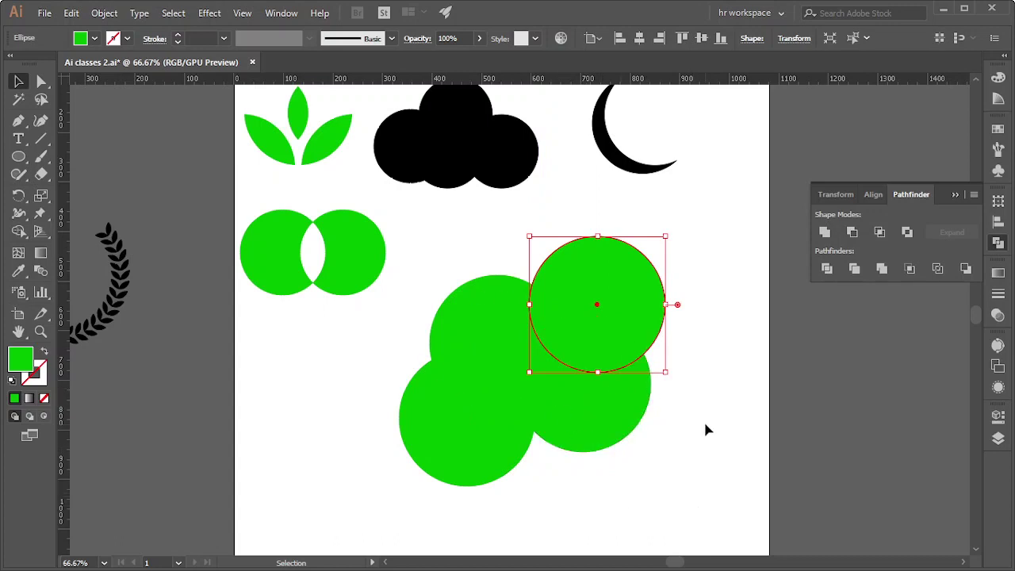
drag(397, 310, 666, 444)
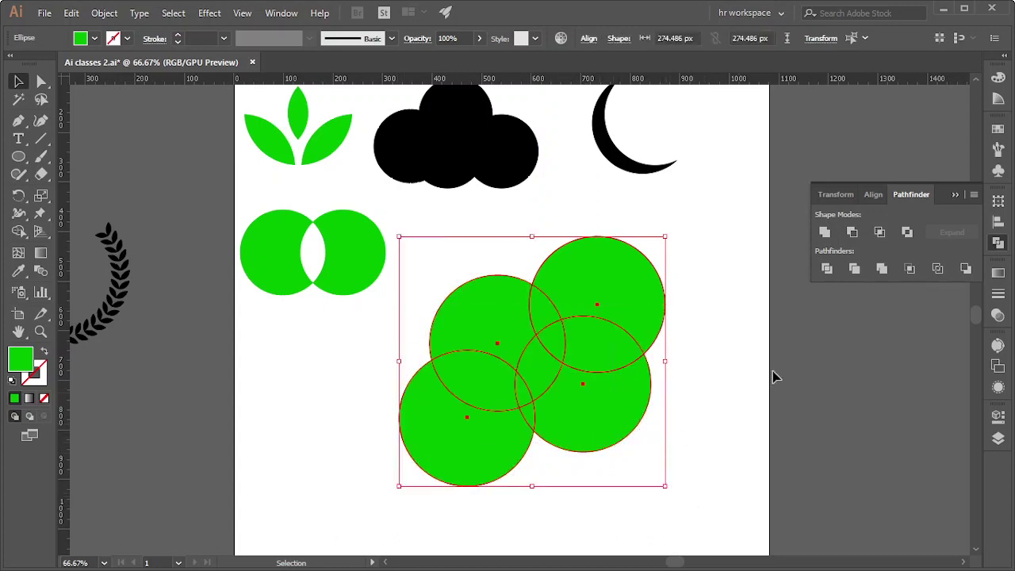
click(853, 232)
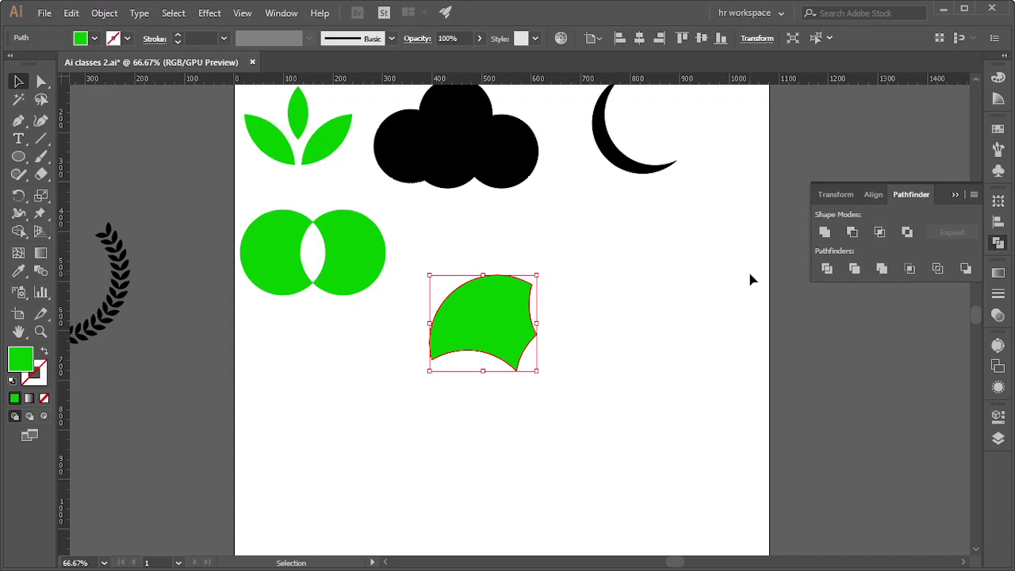
key(ctrl+z)
key(ctrl+z)
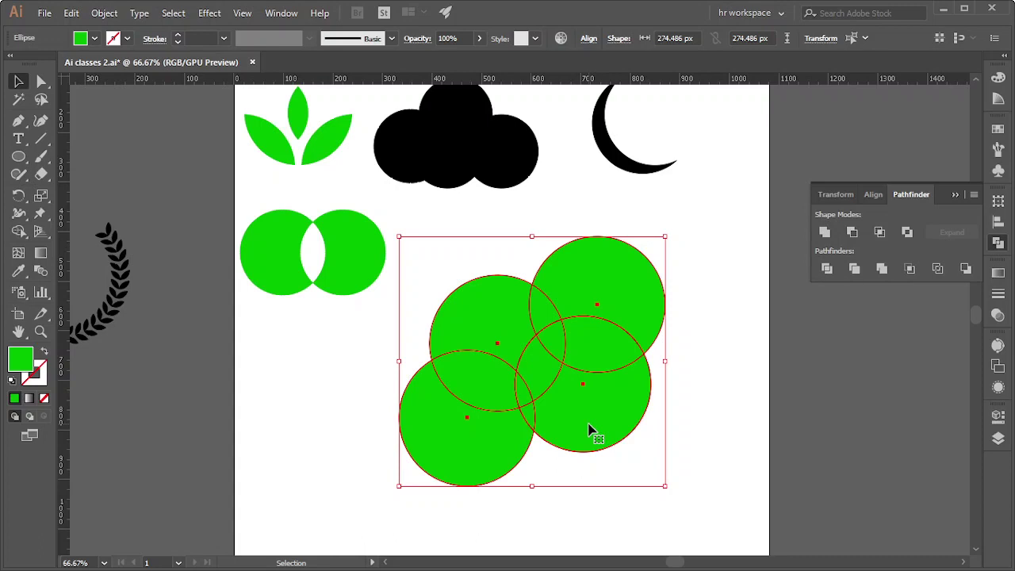
- Apply Pathfinder Divide to the four circles and ungroup the resulting pieces
click(822, 276)
right_click(603, 335)
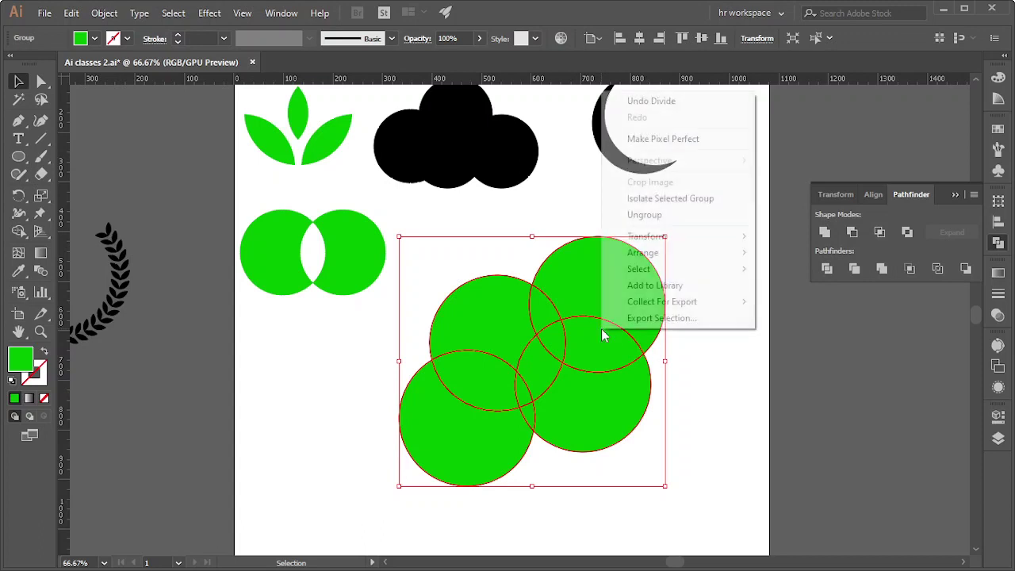
click(647, 215)
click(650, 229)
- Drag the divided pieces apart to show each overlap fragment separately
click(622, 319)
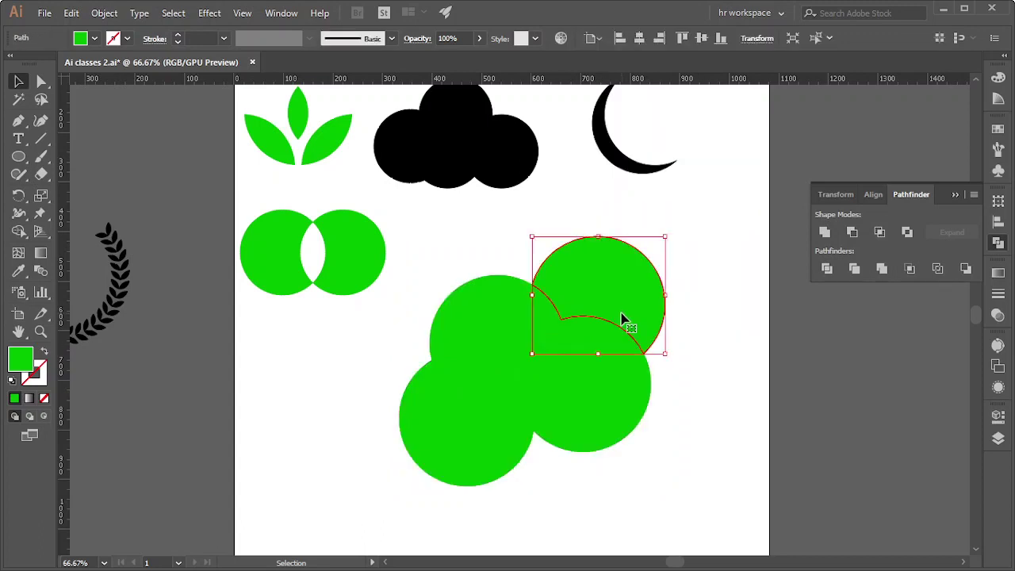
drag(623, 319, 658, 287)
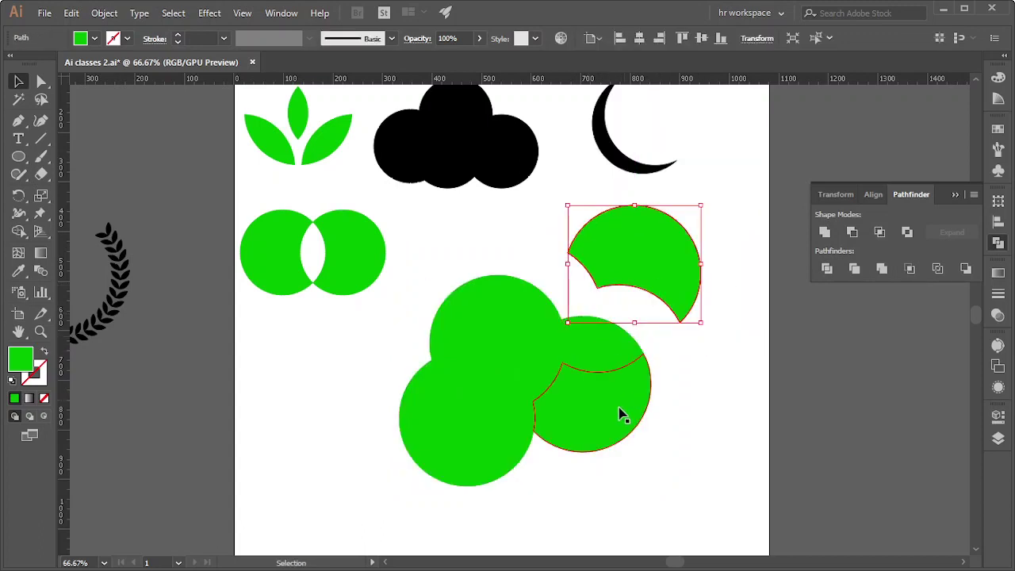
drag(618, 430, 702, 479)
drag(644, 357, 682, 360)
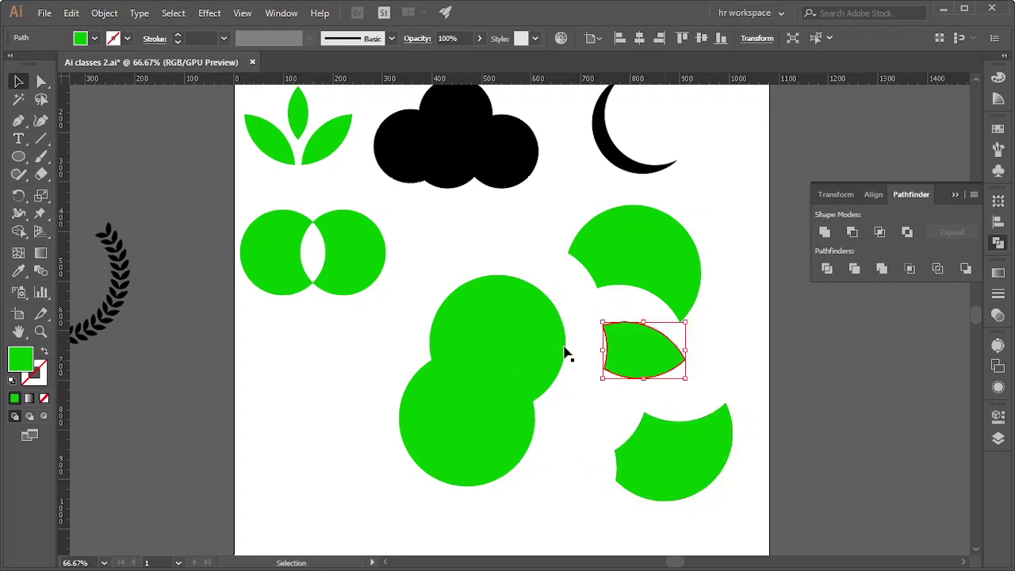
drag(536, 301, 537, 245)
drag(512, 320, 469, 297)
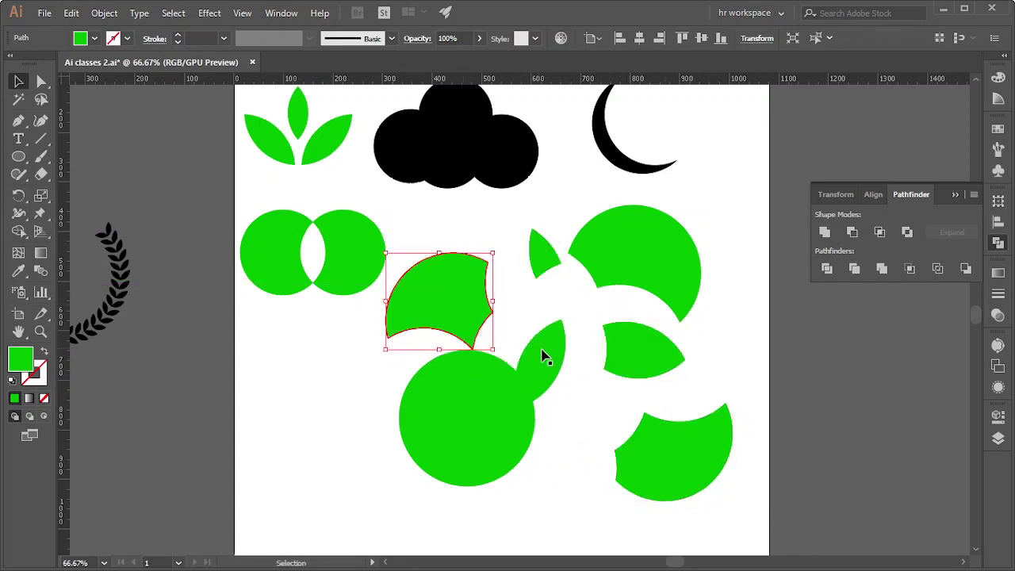
mouse_move(533, 346)
mouse_down()
mouse_move(580, 376)
mouse_move(536, 344)
mouse_up()
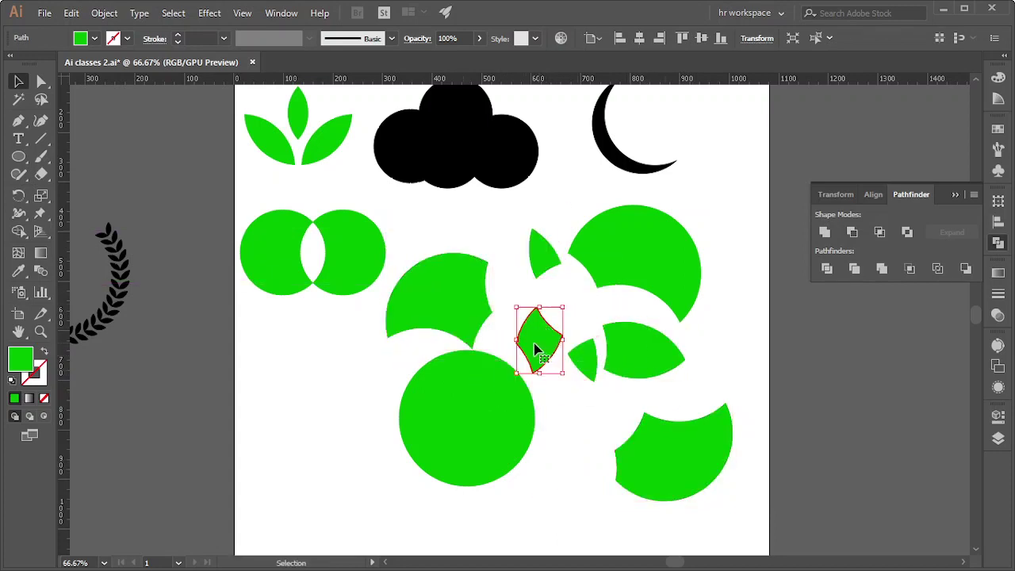
drag(452, 444, 412, 461)
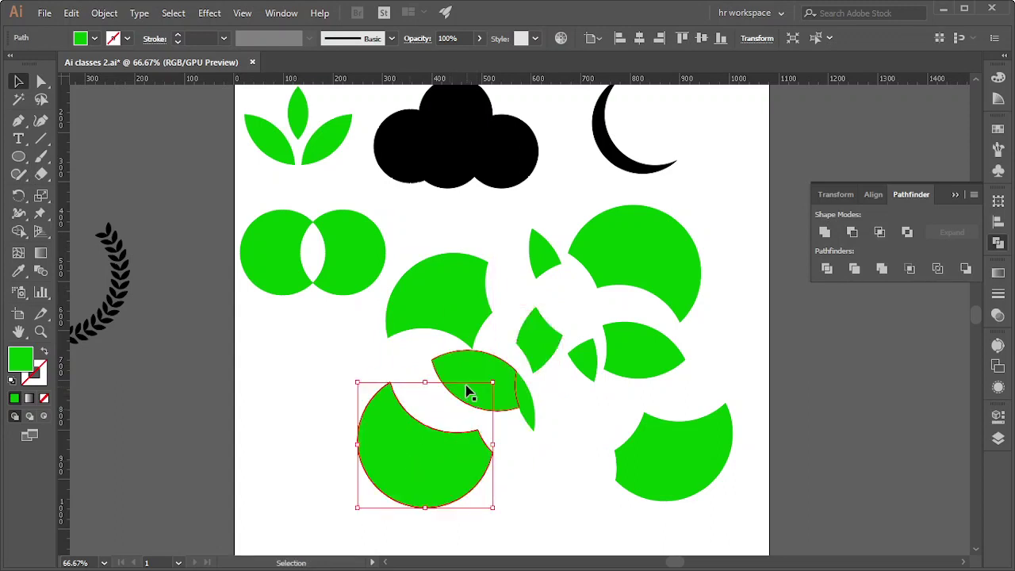
drag(469, 392, 396, 378)
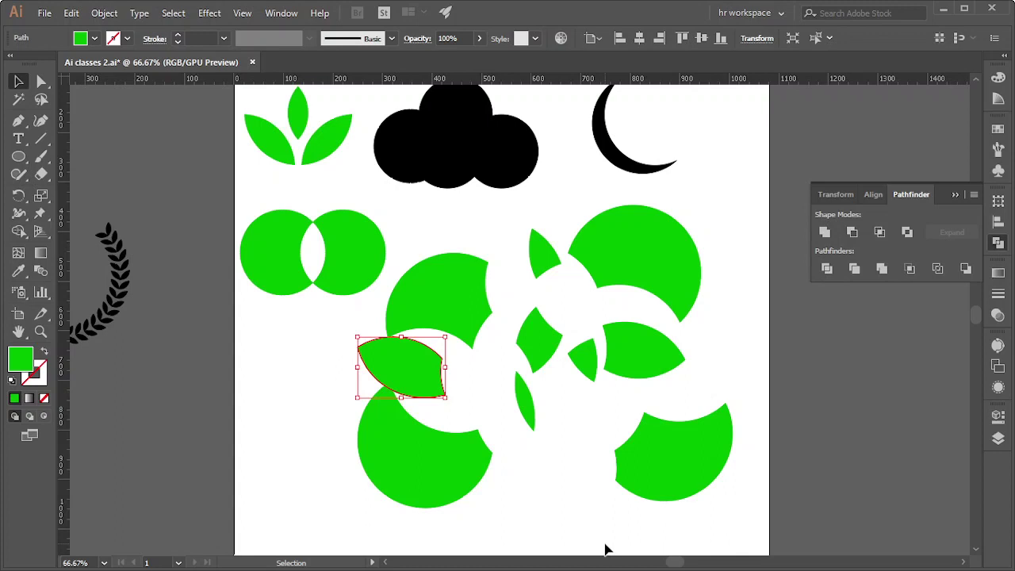
- Undo the piece moves and ungroup to restore the divided cluster in place
key(ctrl+z)
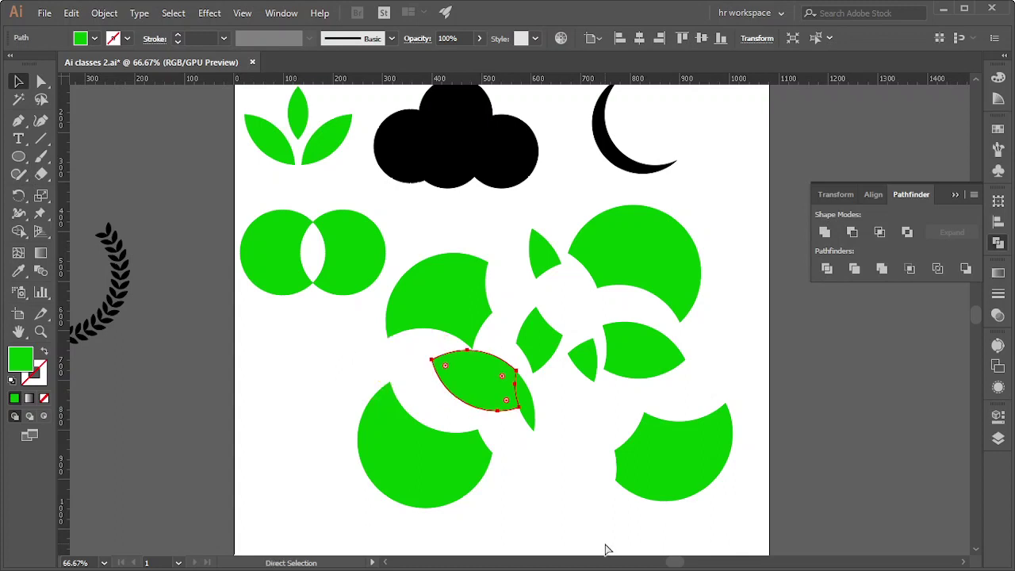
key(ctrl+z)
key(ctrl+z)
key(ctrl+z)
key(ctrl+z)
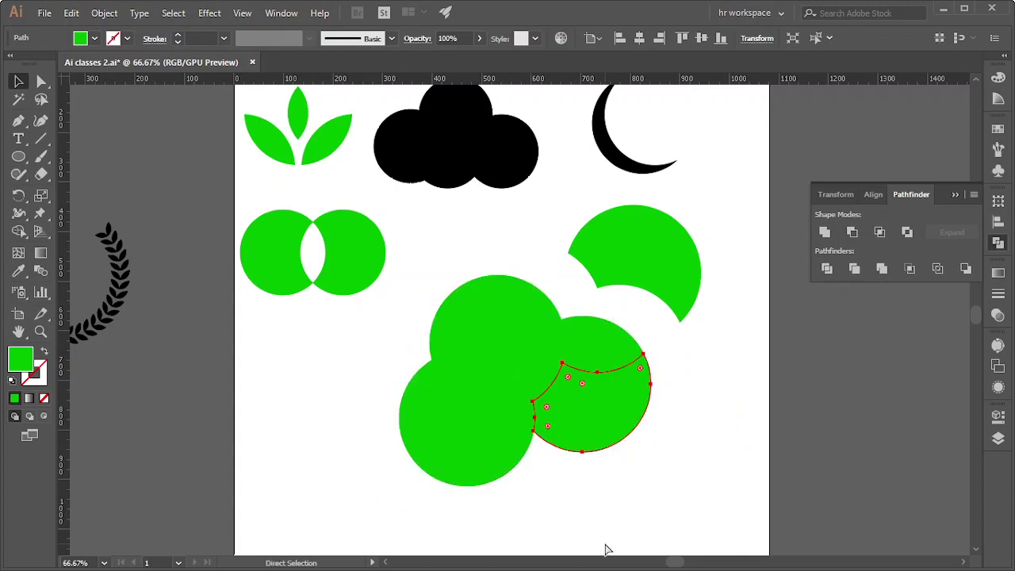
key(ctrl+z)
key(ctrl+z)
key(ctrl+z)
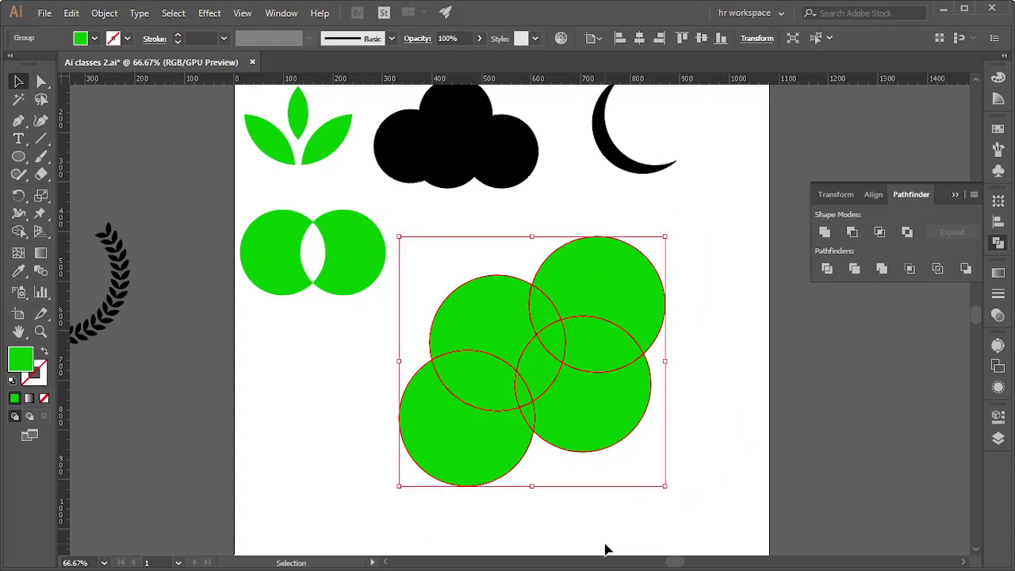
key(ctrl+z)
key(ctrl+z)
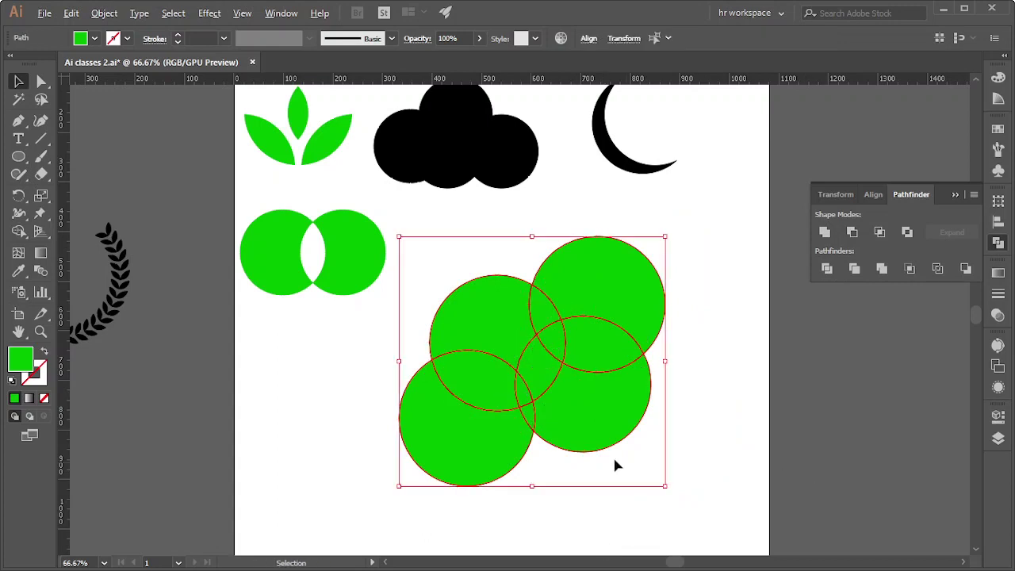
- Recentre the view and drag the divided four-circle group onto the pasteboard at the upper right
click(772, 419)
alt+scroll(728, 433, down, 4)
alt+scroll(611, 356, up, 1)
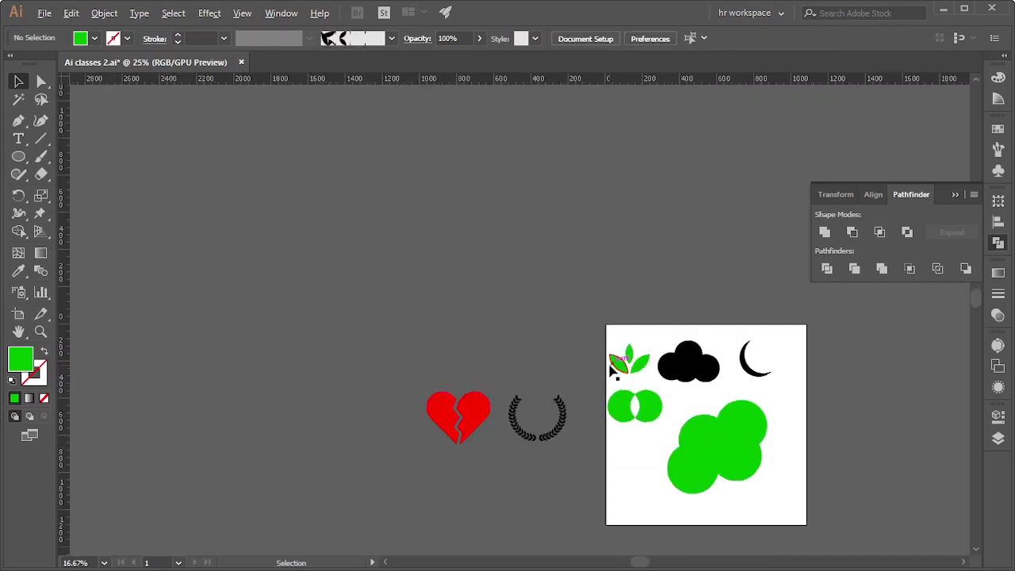
alt+scroll(611, 356, up, 2)
drag(777, 381, 477, 355)
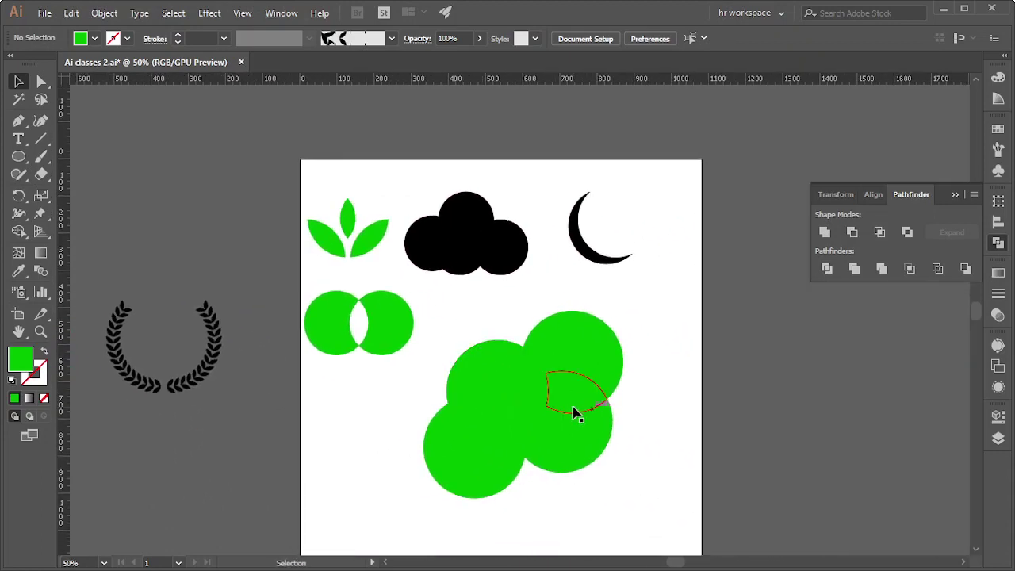
drag(574, 403, 778, 238)
key(ctrl+z)
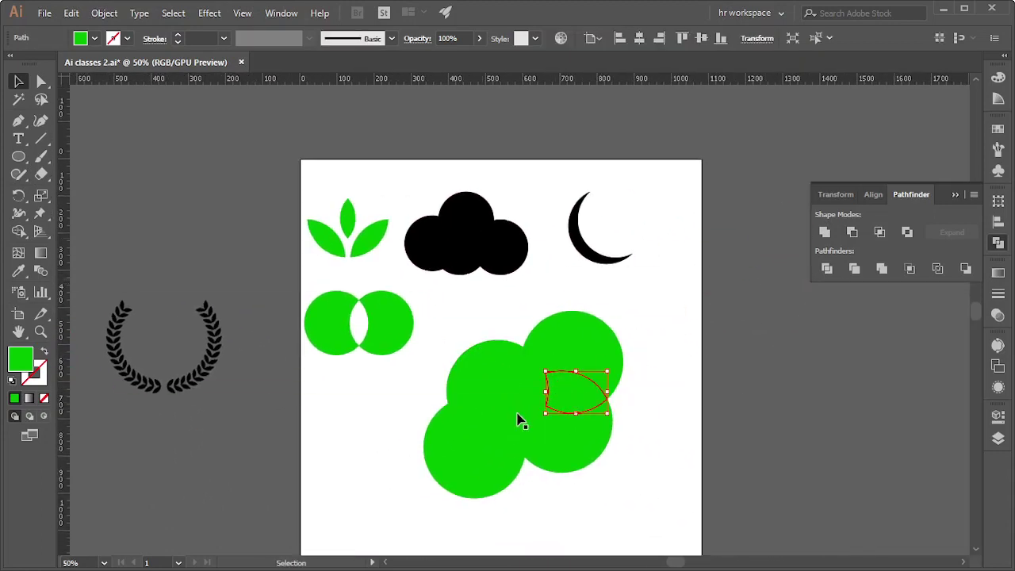
drag(402, 362, 719, 448)
key(v)
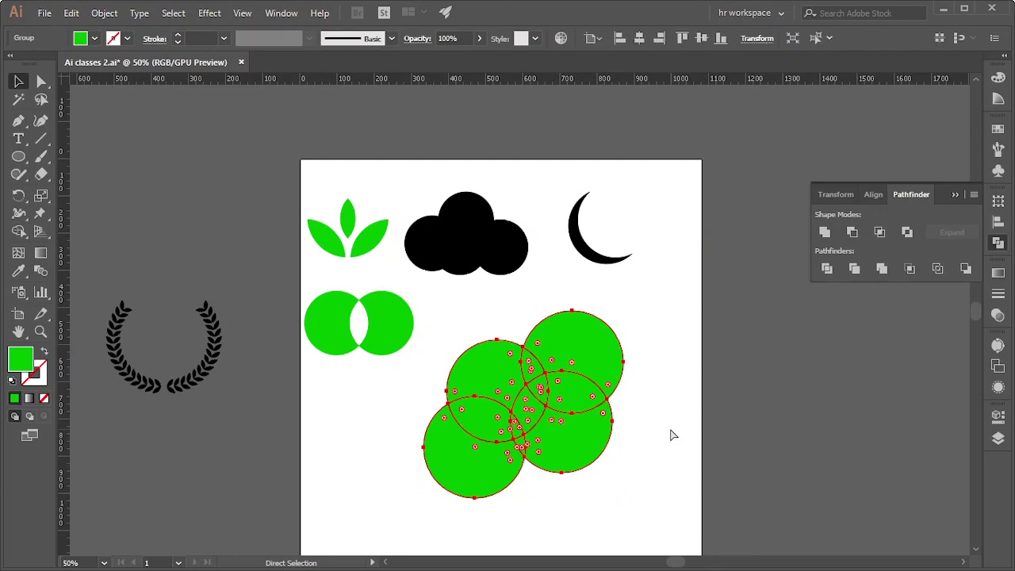
click(670, 432)
drag(578, 391, 849, 165)
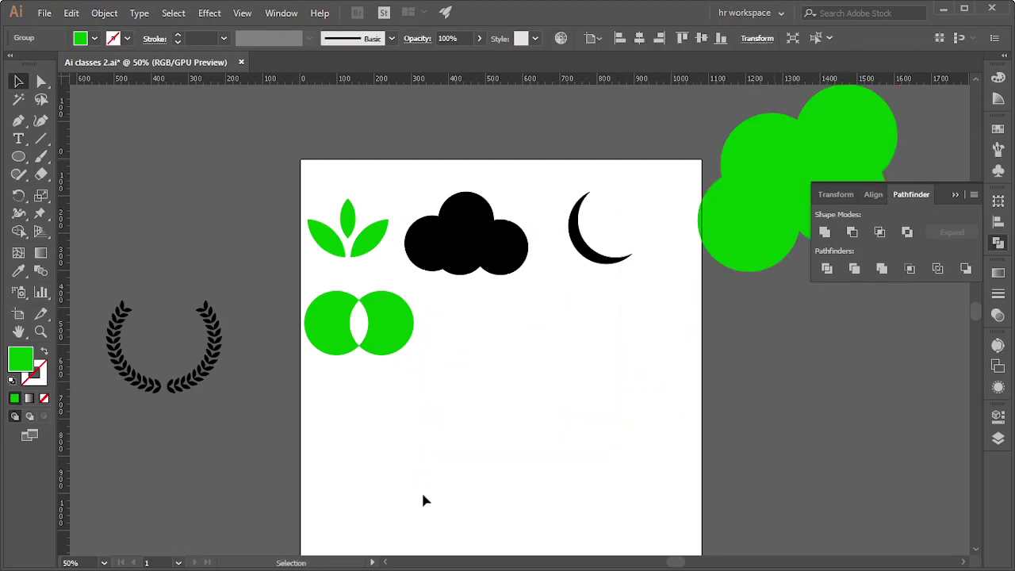
scroll(215, 419, down, 2)
- Draw a new large green circle in the lower middle of the artboard
click(18, 157)
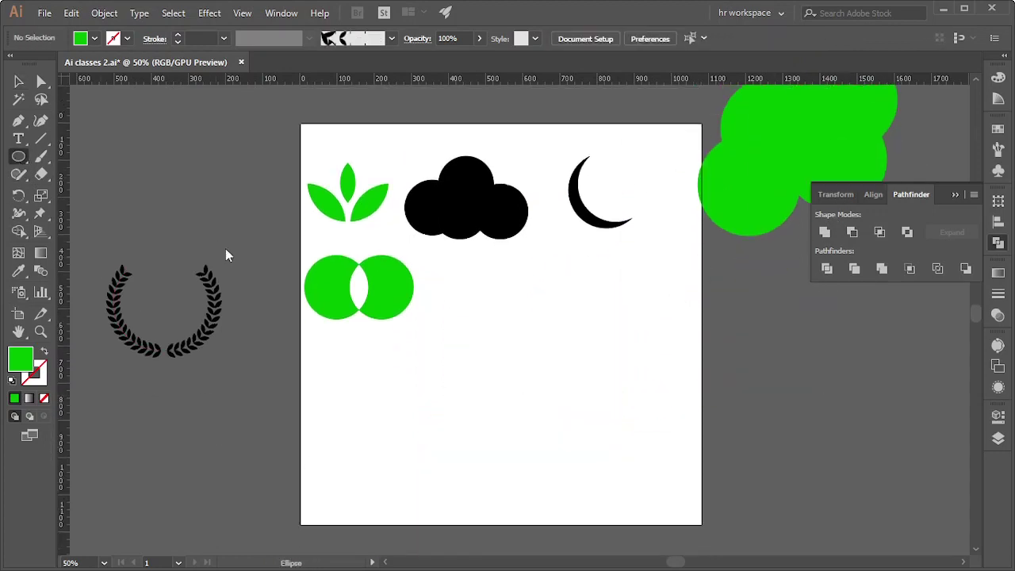
drag(396, 355, 535, 494)
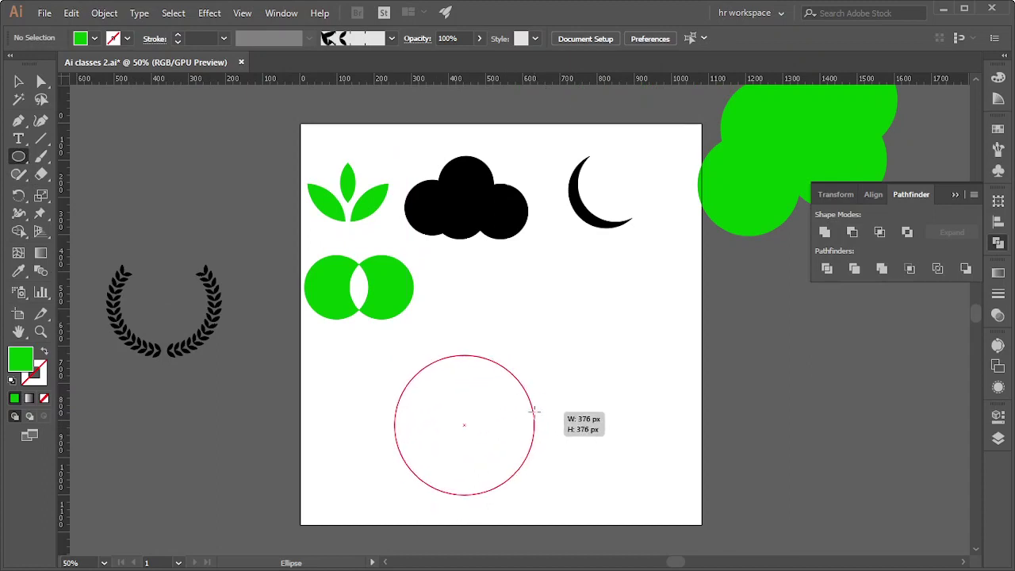
click(18, 81)
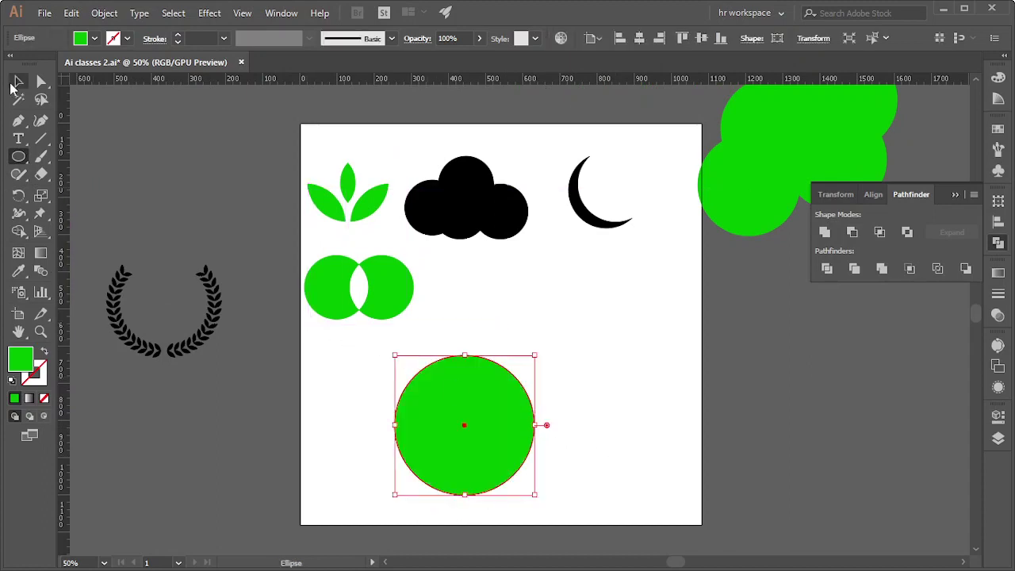
click(615, 298)
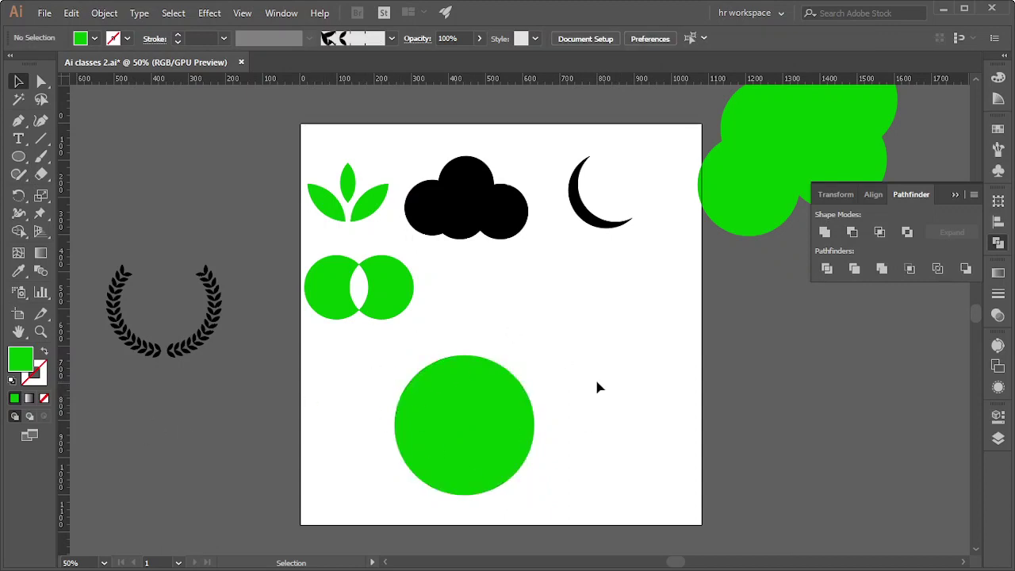
click(493, 413)
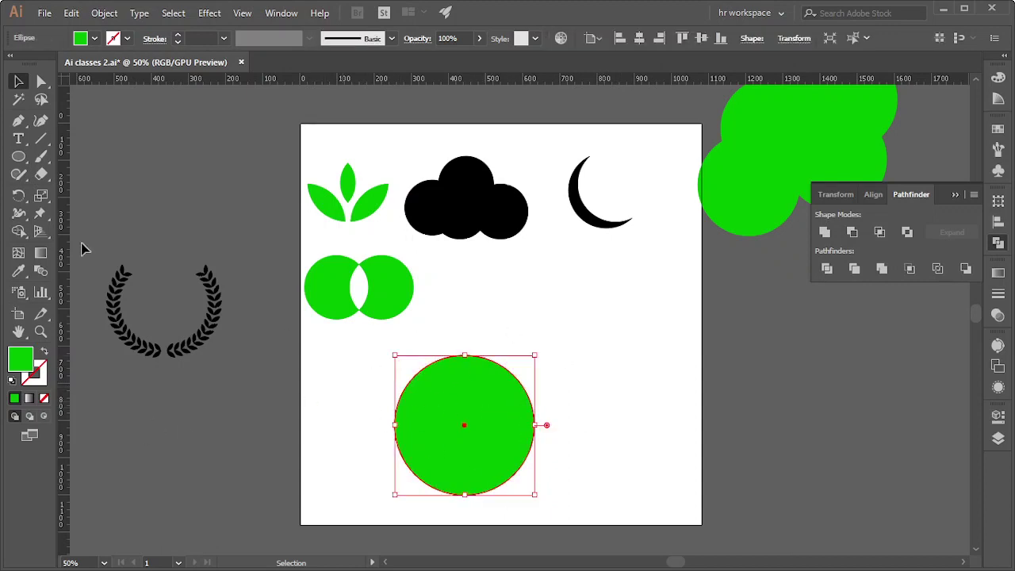
- Draw a vertical line through the circle's centre and select both circle and line
click(40, 138)
drag(466, 328, 460, 466)
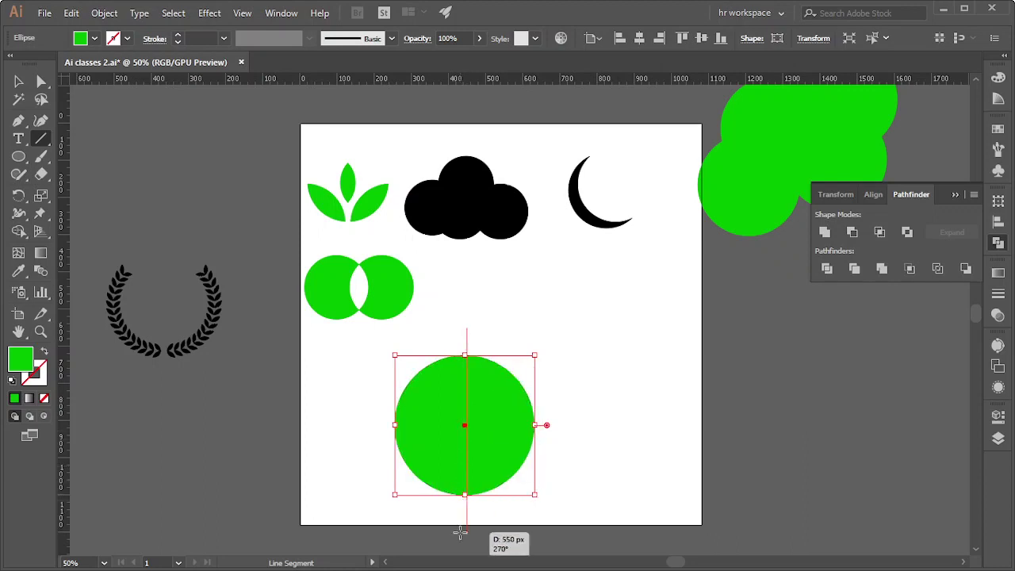
drag(461, 466, 457, 531)
click(18, 80)
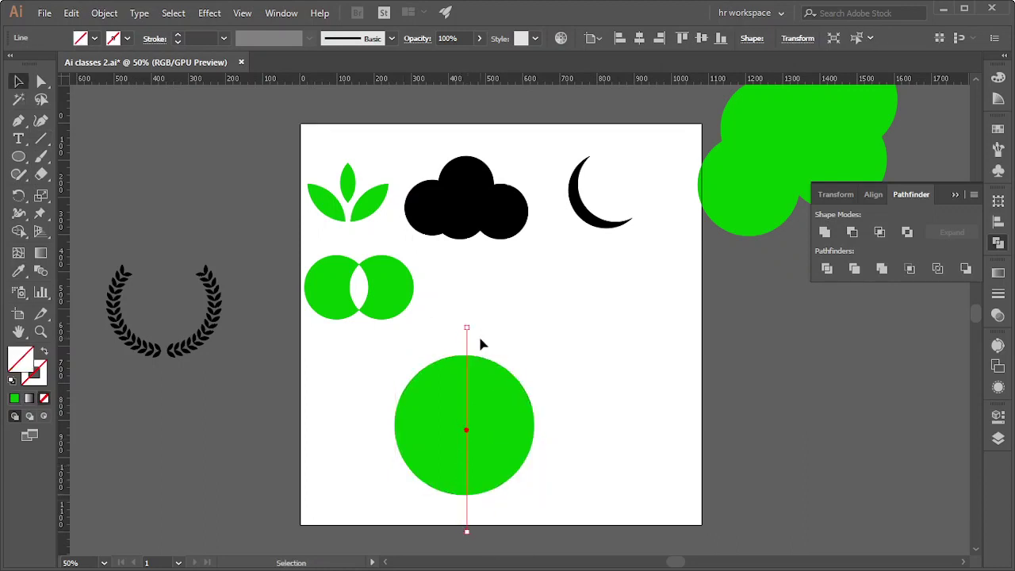
click(475, 340)
drag(358, 362, 576, 485)
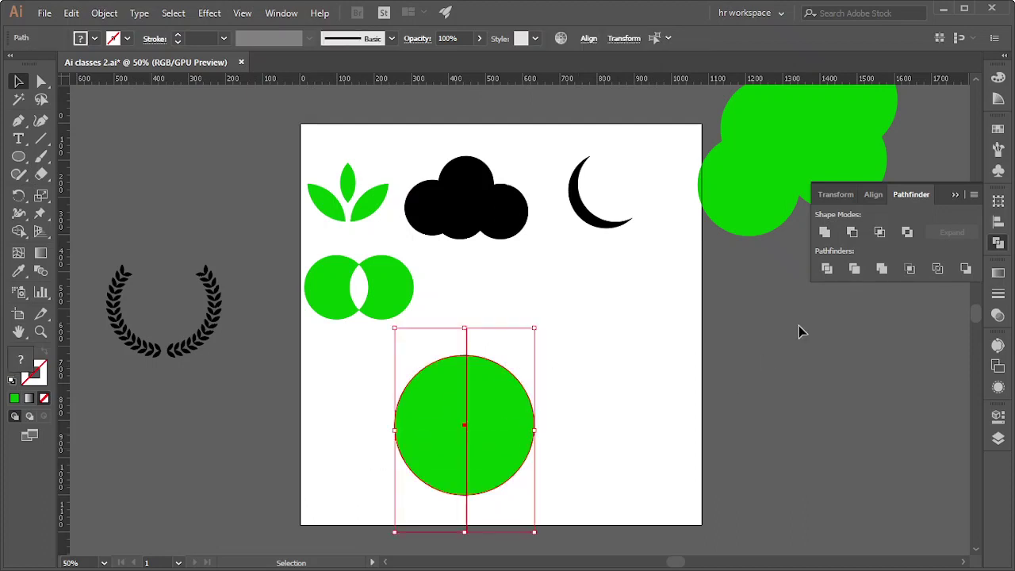
- Divide the circle along the line, pull a half away, then undo back to the whole circle
click(833, 272)
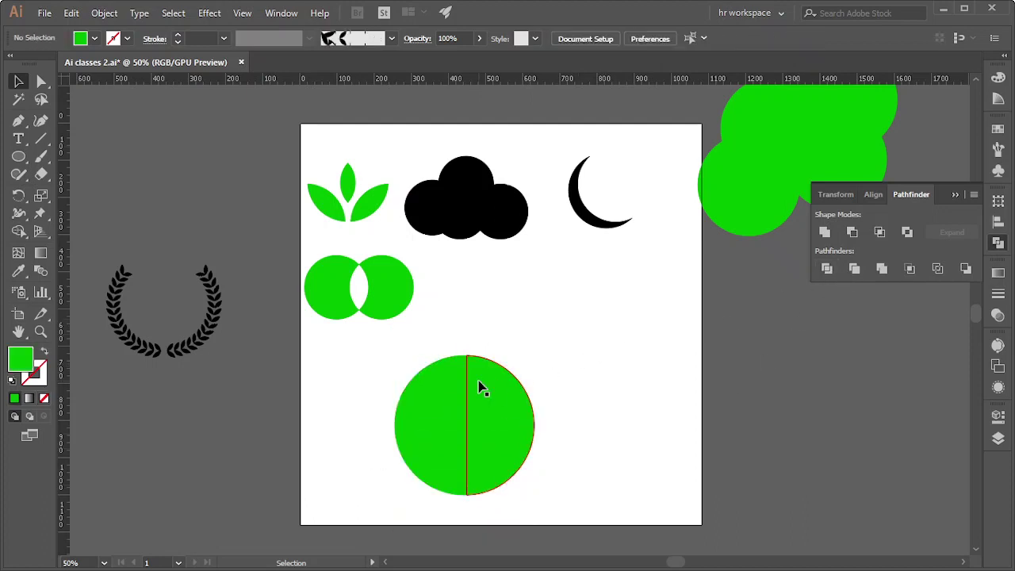
right_click(478, 383)
click(590, 267)
click(589, 384)
drag(516, 404, 605, 400)
key(a)
key(ctrl+z)
key(ctrl+z)
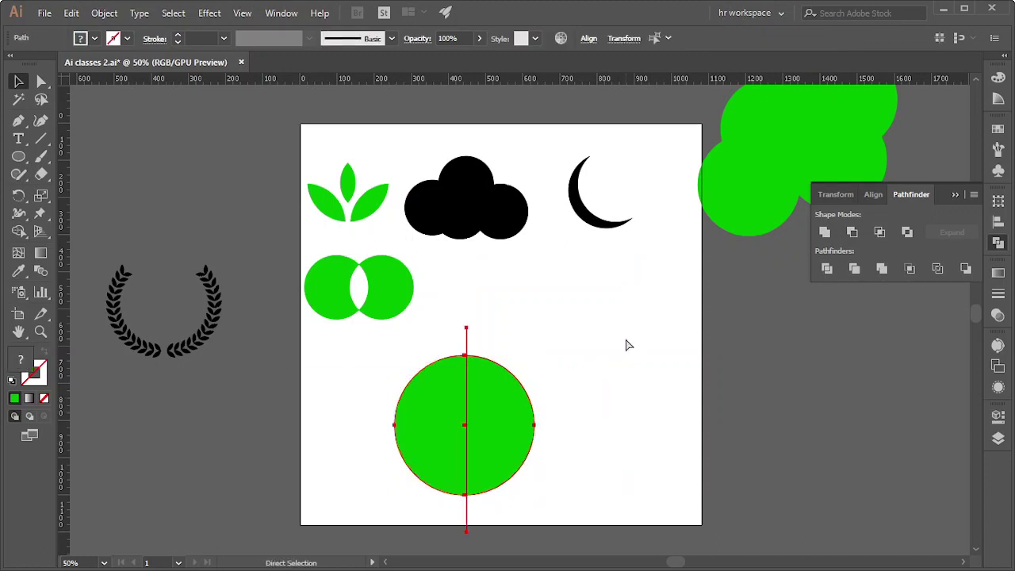
key(ctrl+z)
key(v)
key(ctrl+h)
- Drag a vertical guide from the ruler through the circle's centre and select circle with guide
scroll(625, 345, down, 2)
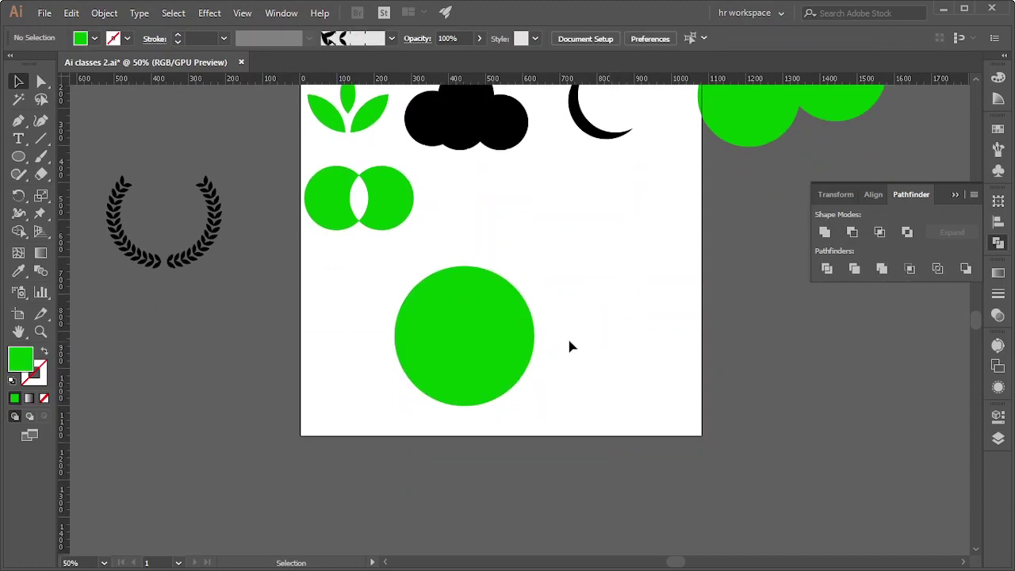
click(501, 345)
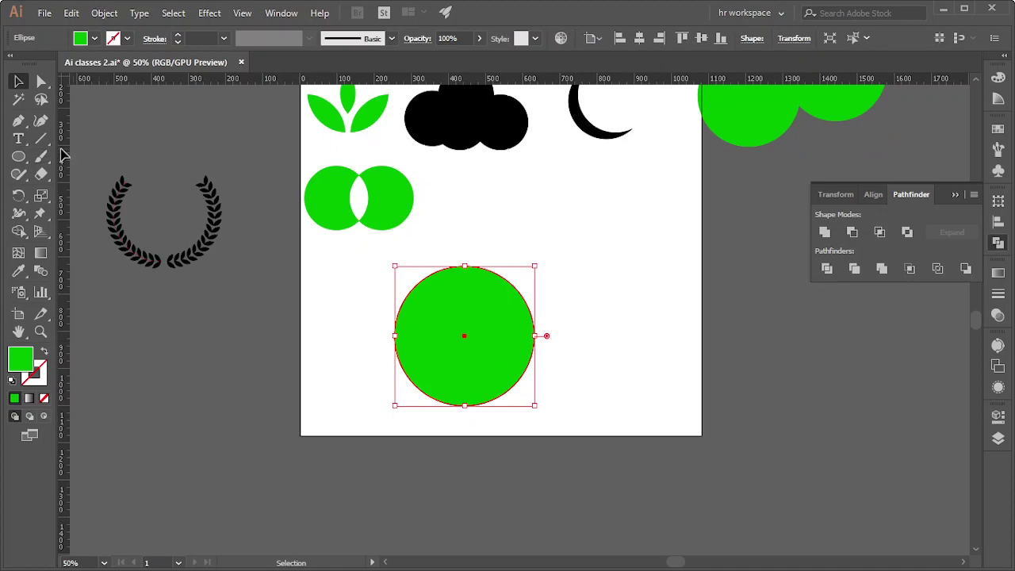
drag(64, 155, 466, 340)
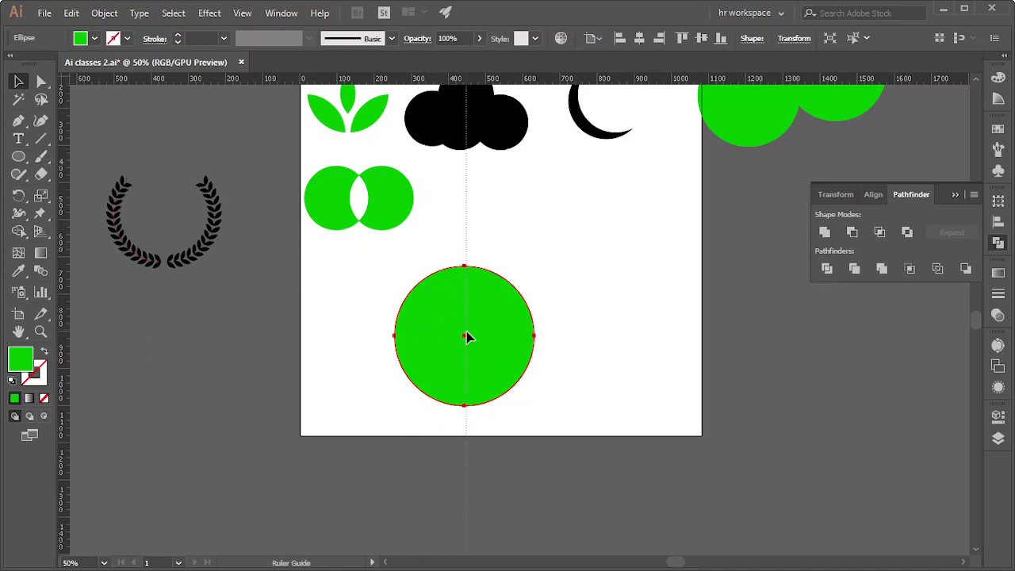
right_click(589, 246)
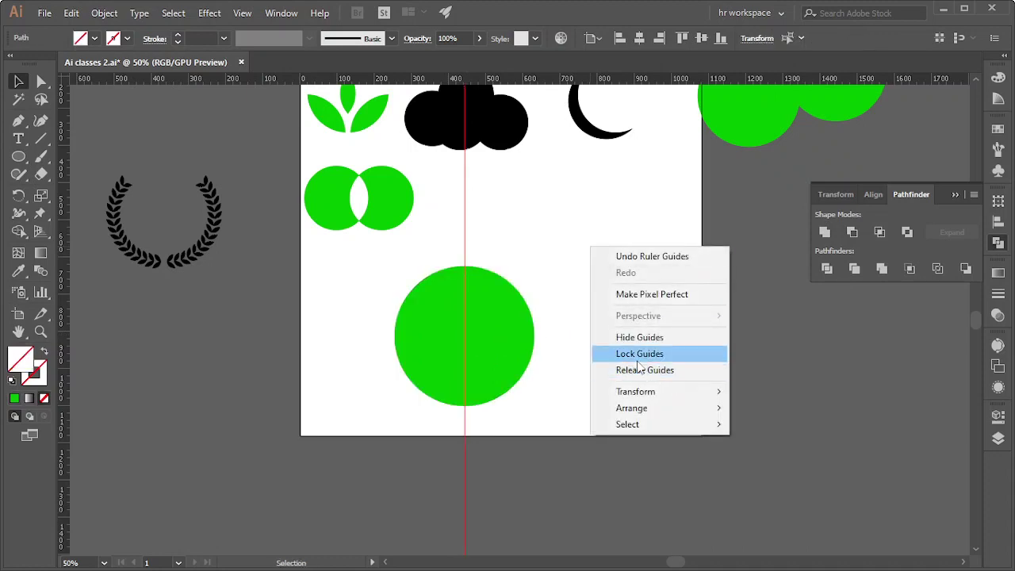
click(474, 207)
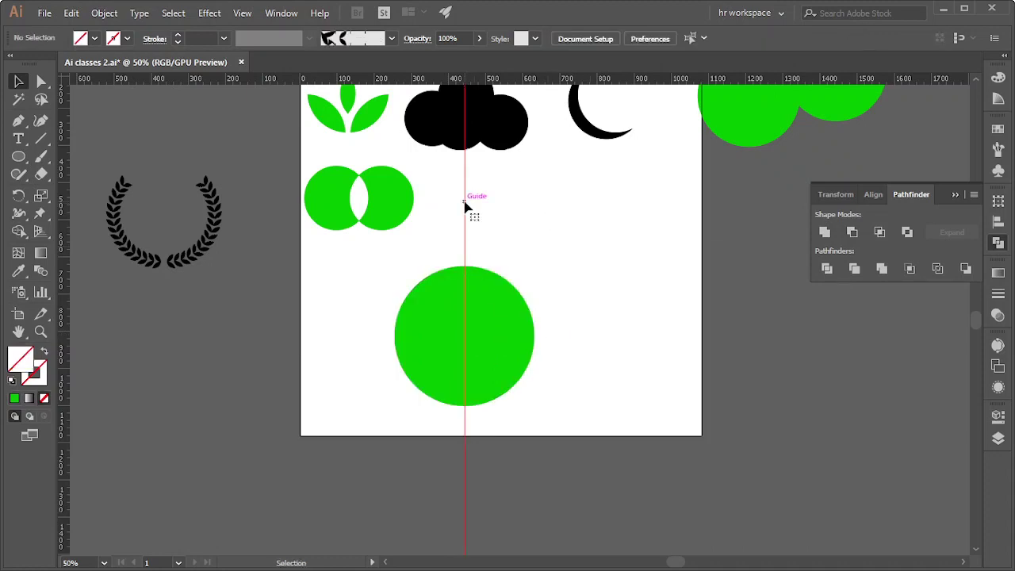
click(465, 207)
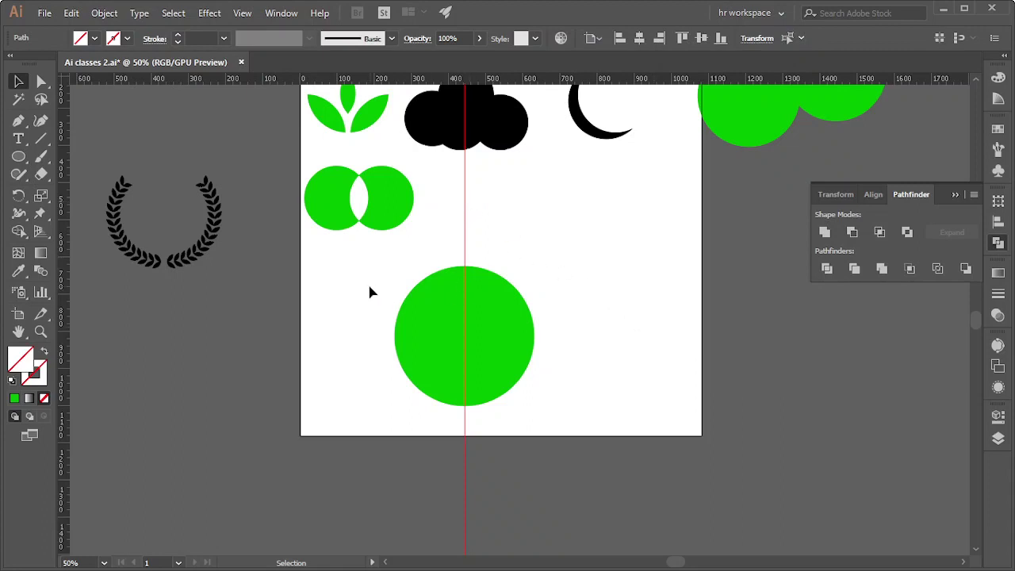
click(364, 312)
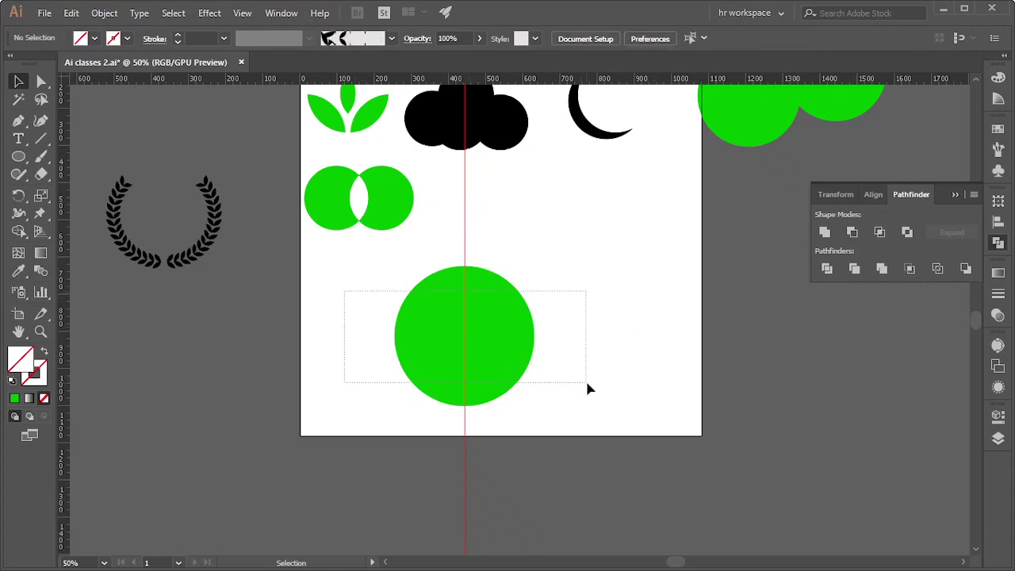
drag(588, 388, 586, 387)
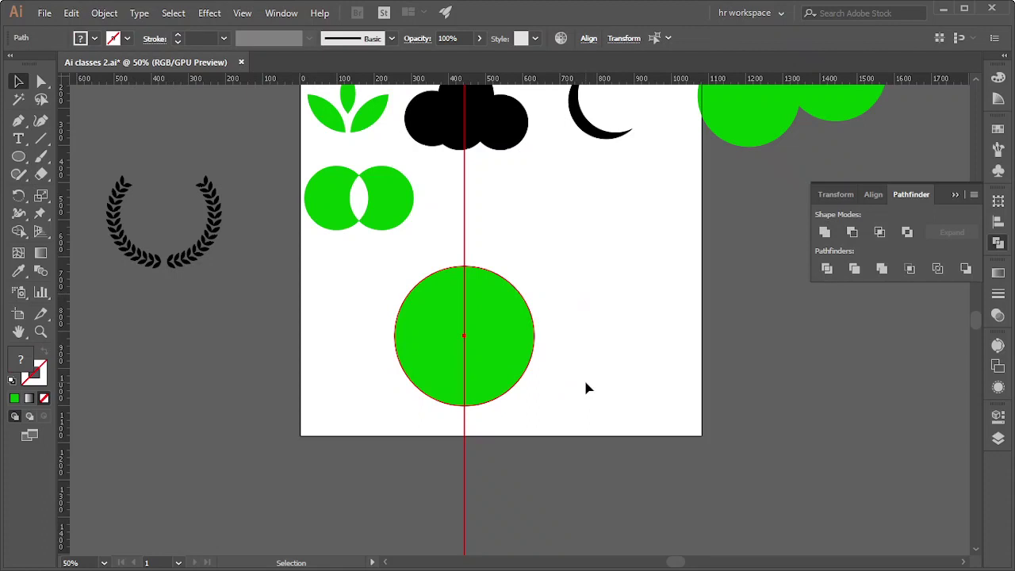
- Divide the circle along the guide, ungroup and pull the halves apart, then undo the move
click(838, 274)
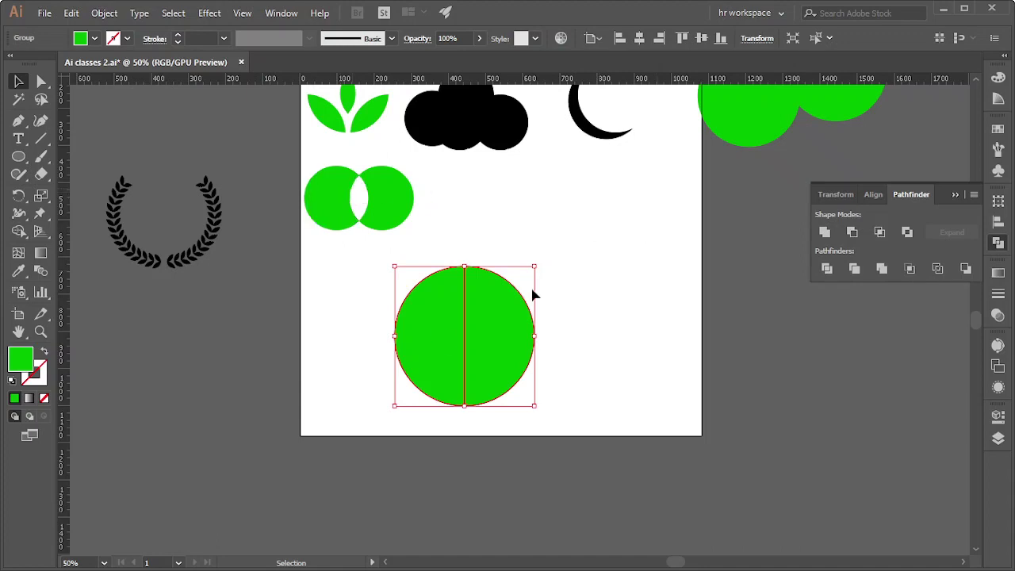
right_click(429, 337)
click(483, 212)
click(691, 262)
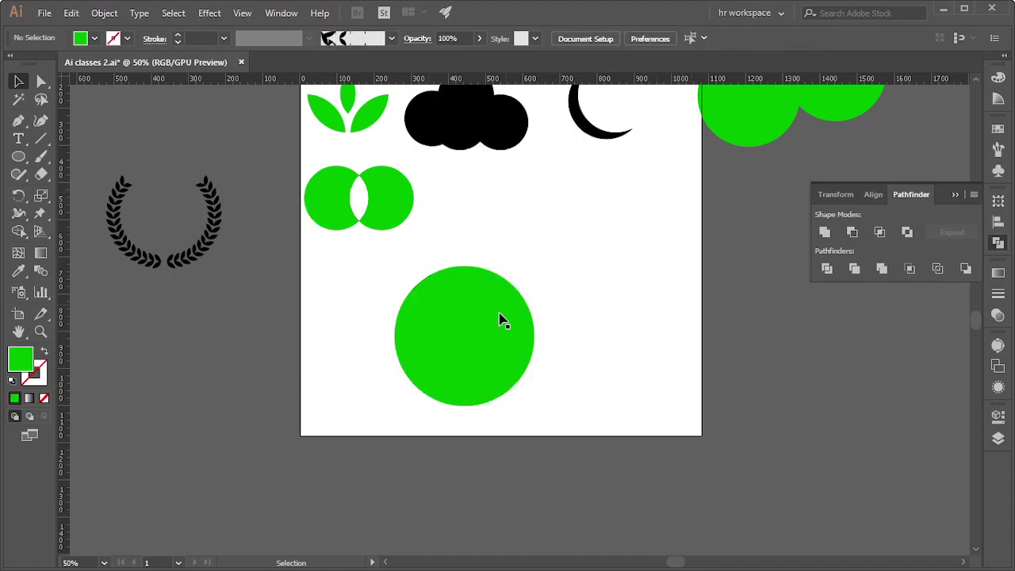
drag(501, 319, 604, 318)
drag(430, 310, 342, 310)
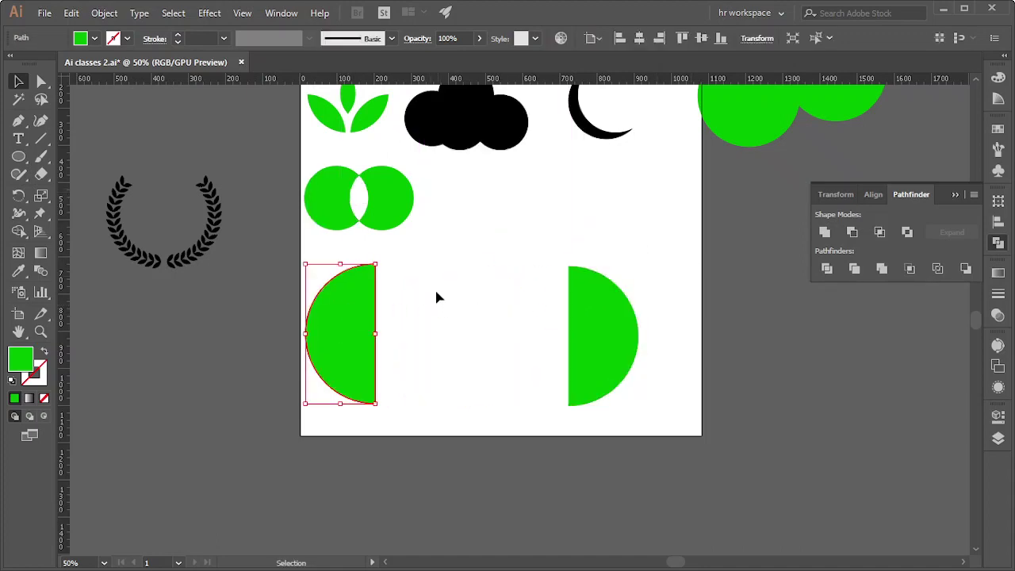
click(509, 377)
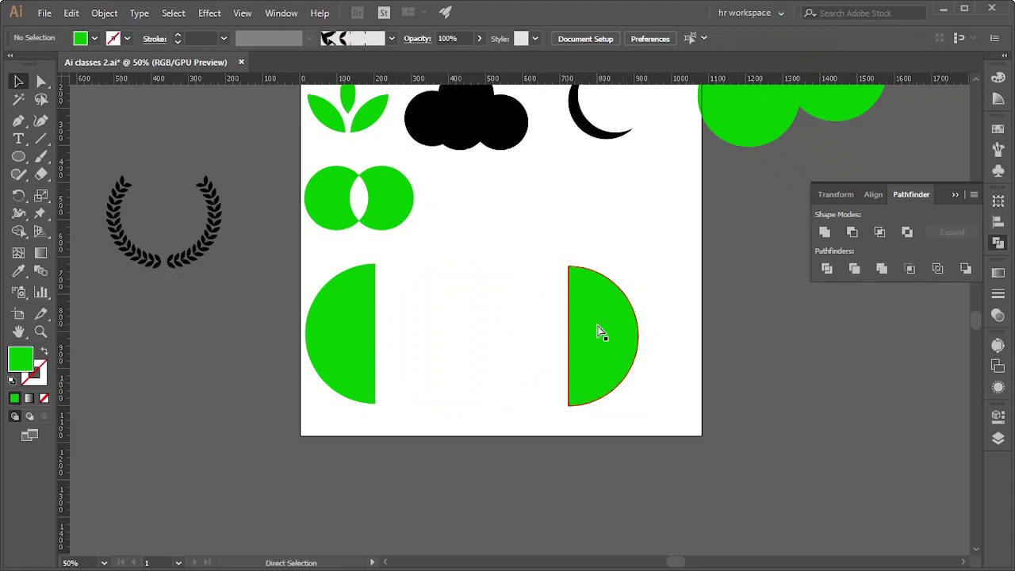
key(ctrl+z)
key(ctrl+z)
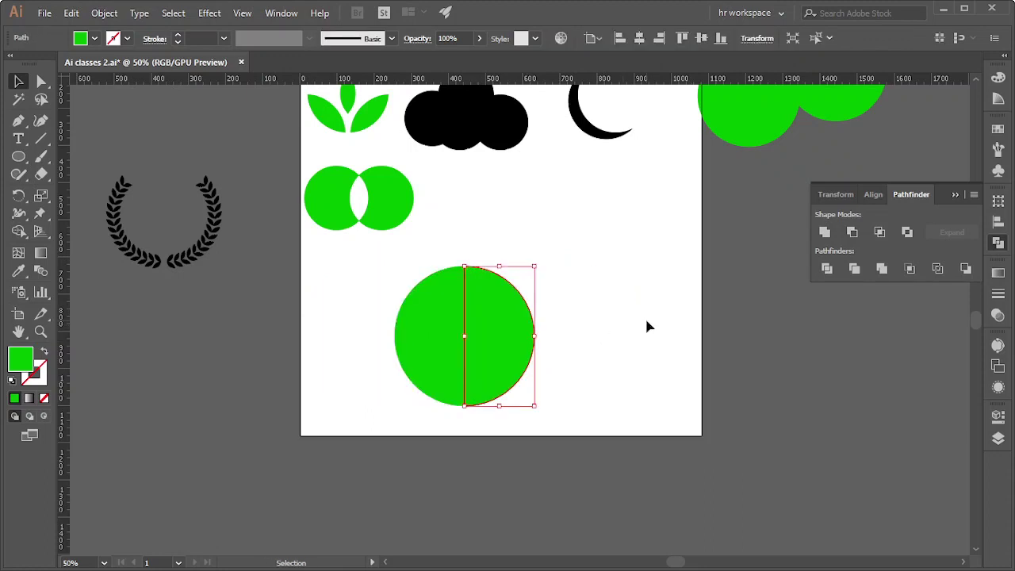
- Move the halved circle up and right beside the hollow-overlap shape
scroll(603, 337, down, 1)
scroll(571, 380, up, 3)
scroll(397, 365, down, 2)
shift+click(428, 337)
drag(512, 335, 624, 233)
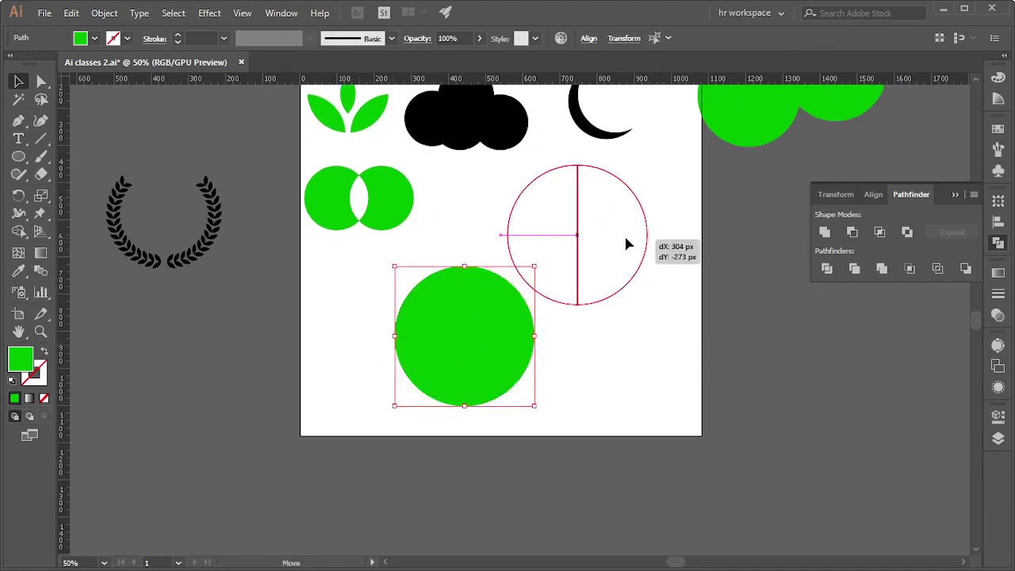
drag(18, 156, 79, 154)
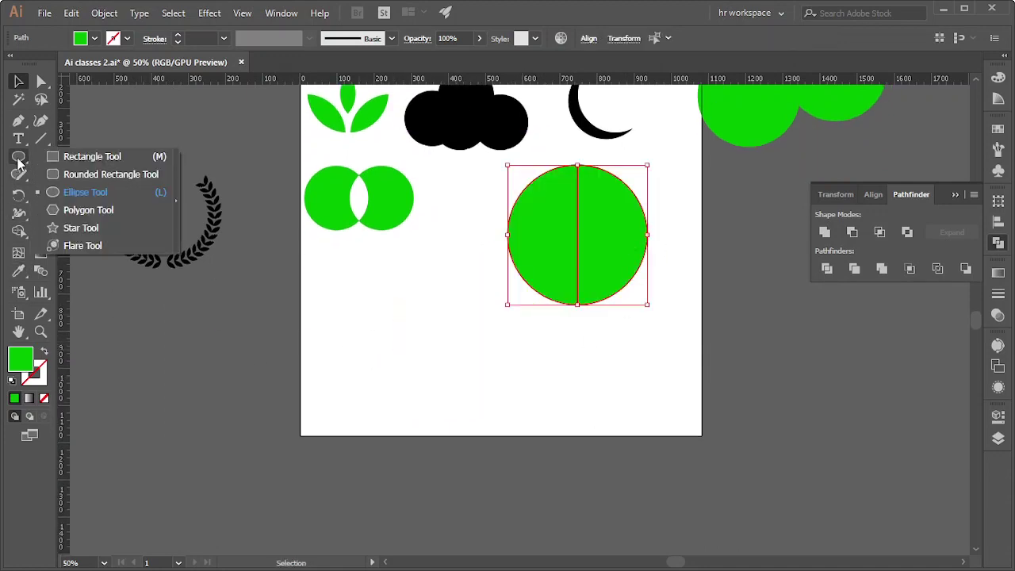
- Draw a green band overhanging the artboard bottom and place a guide on the bottom edge
drag(300, 357, 711, 437)
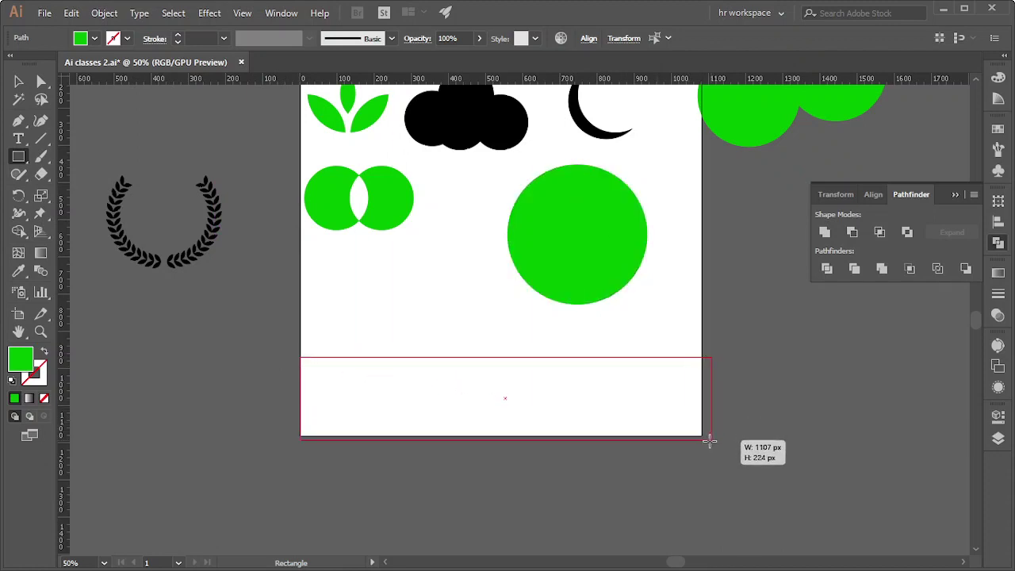
drag(710, 437, 702, 447)
mouse_move(261, 78)
mouse_down()
mouse_move(242, 89)
mouse_move(346, 434)
mouse_up()
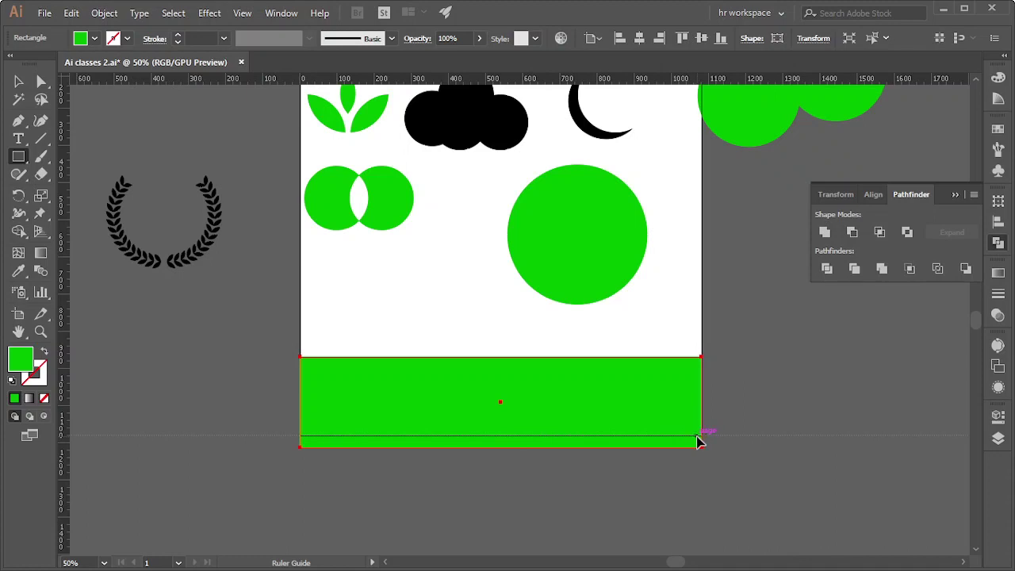
drag(697, 435, 697, 435)
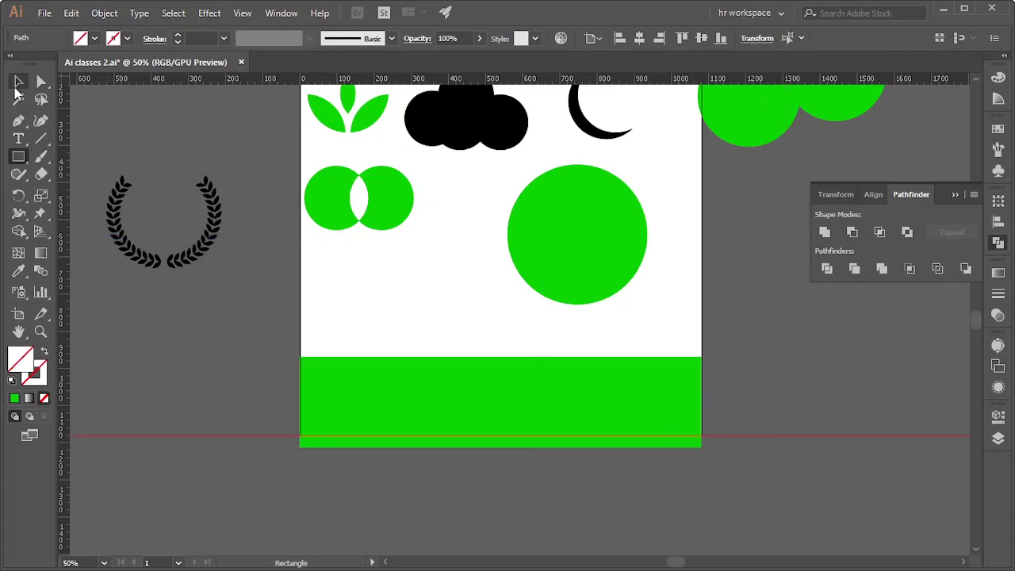
- Divide the band along the guide and delete the strip hanging below the artboard
click(17, 84)
shift+click(460, 424)
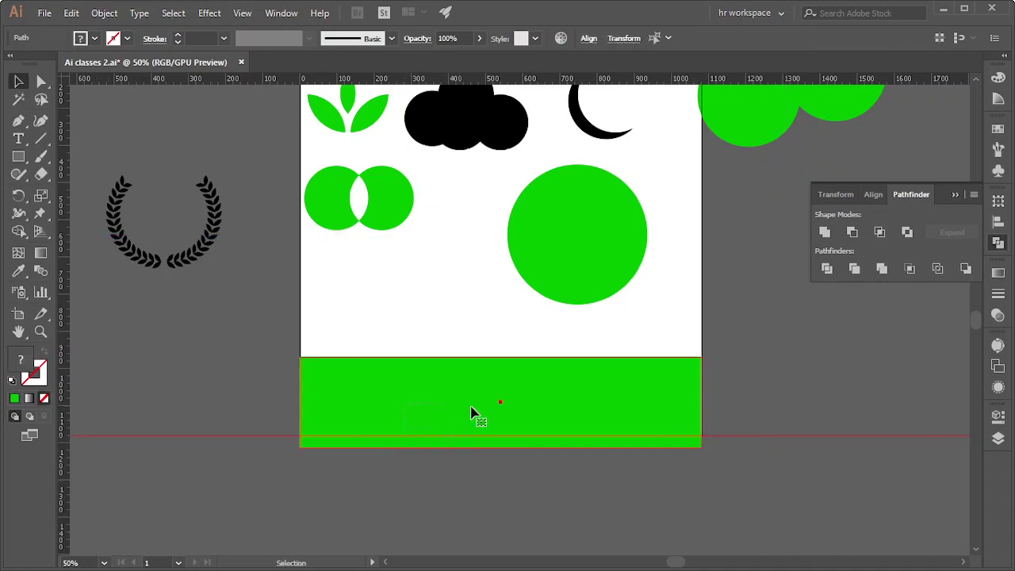
click(825, 268)
right_click(332, 415)
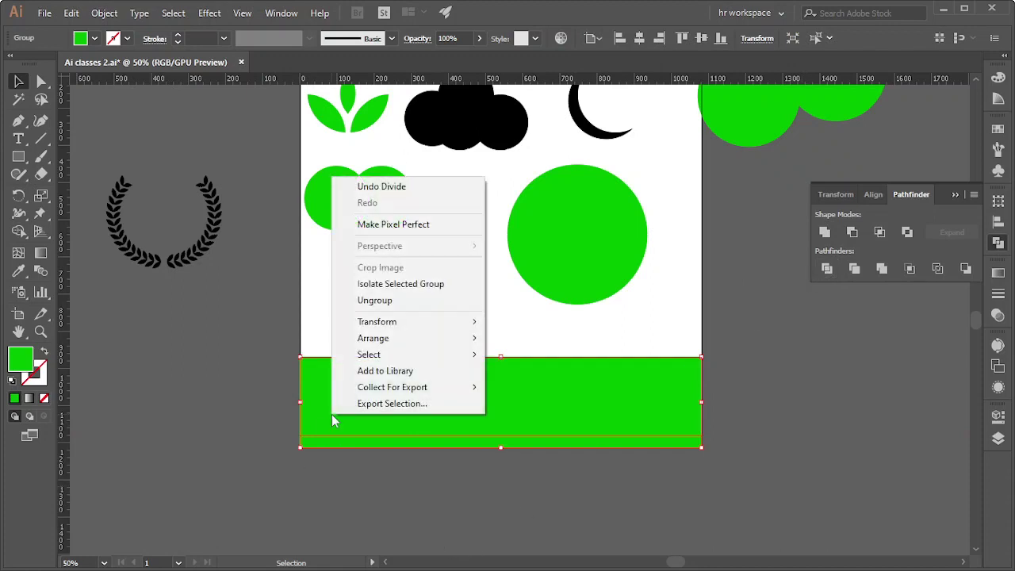
click(394, 299)
double_click(639, 444)
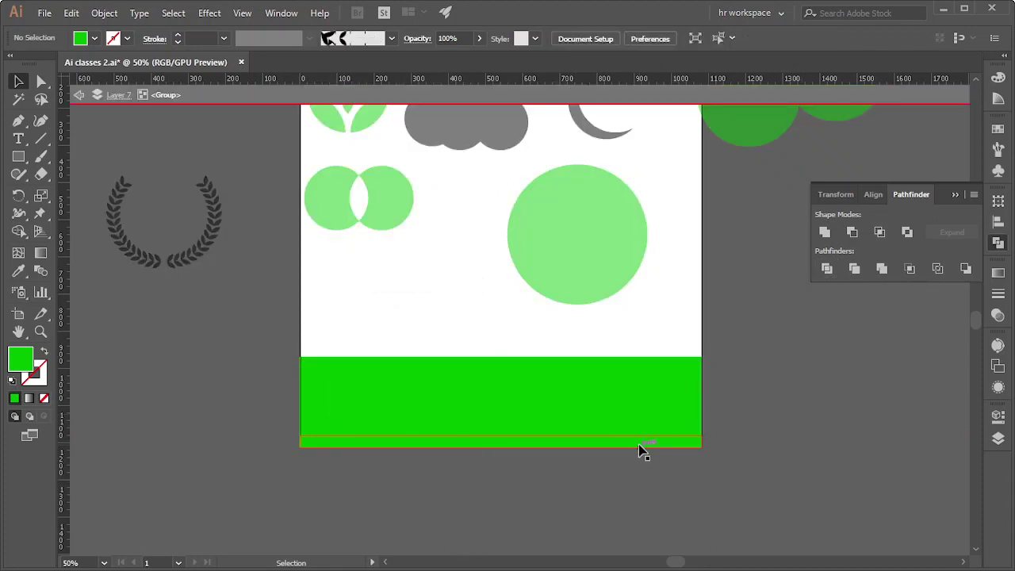
click(643, 442)
key(Delete)
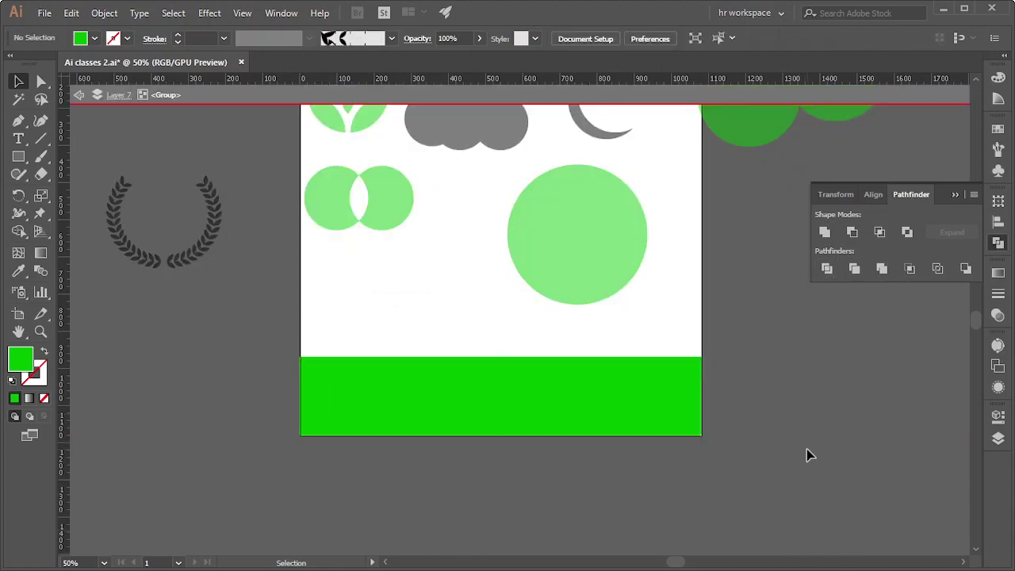
double_click(806, 449)
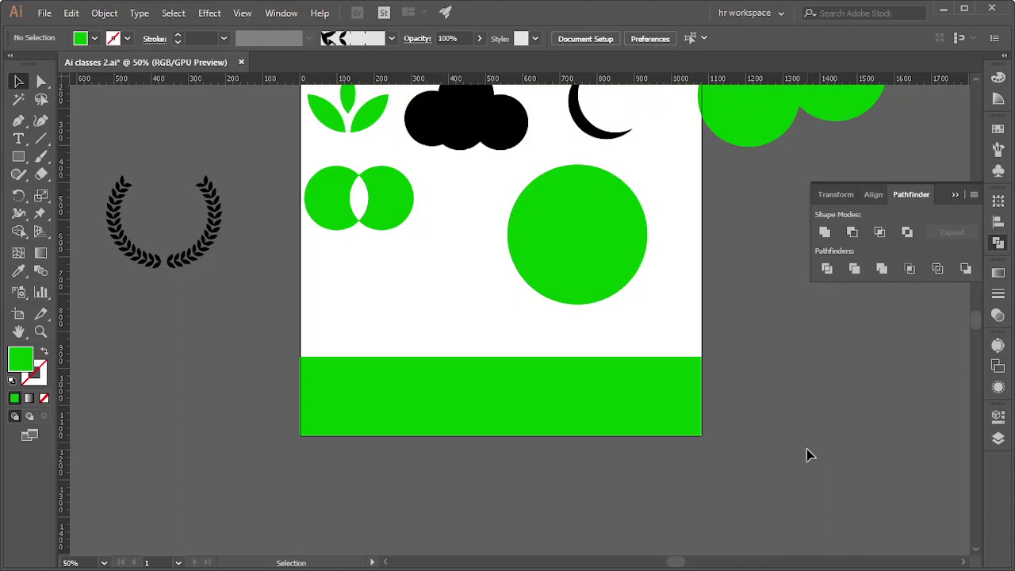
scroll(799, 439, up, 3)
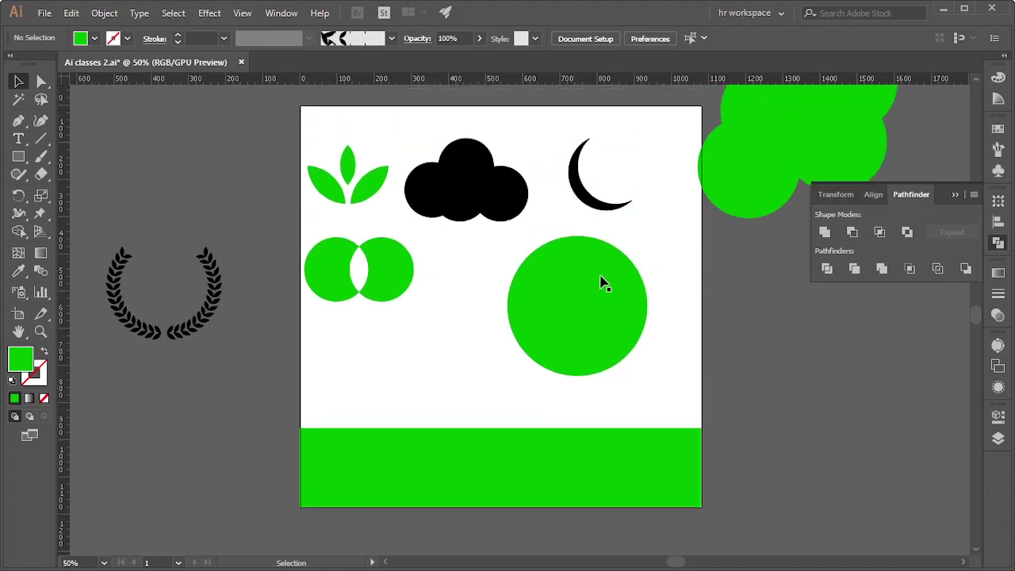
click(586, 295)
- Delete the green bottom band below the circle
scroll(793, 351, down, 3)
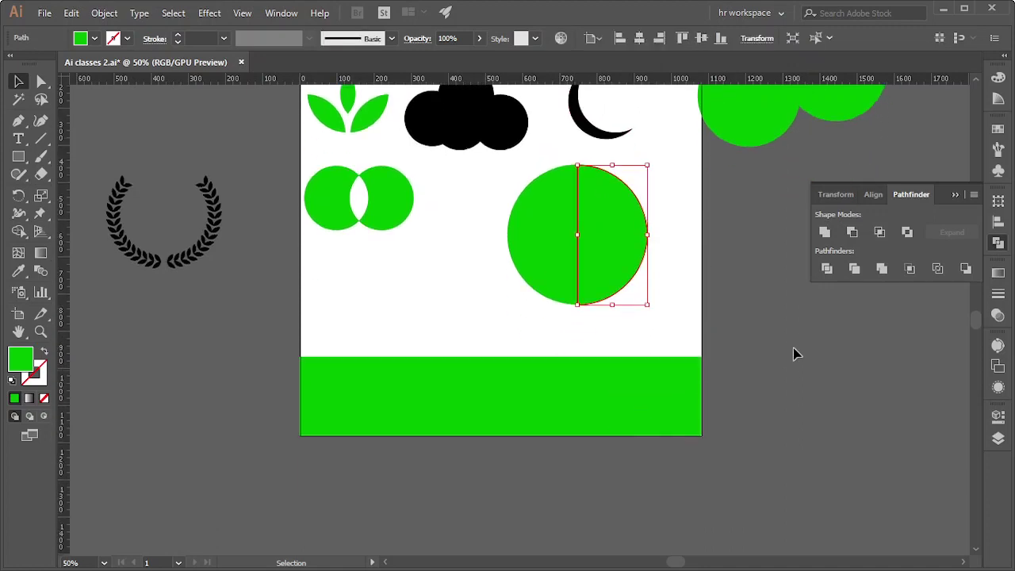
click(793, 351)
click(665, 403)
key(Delete)
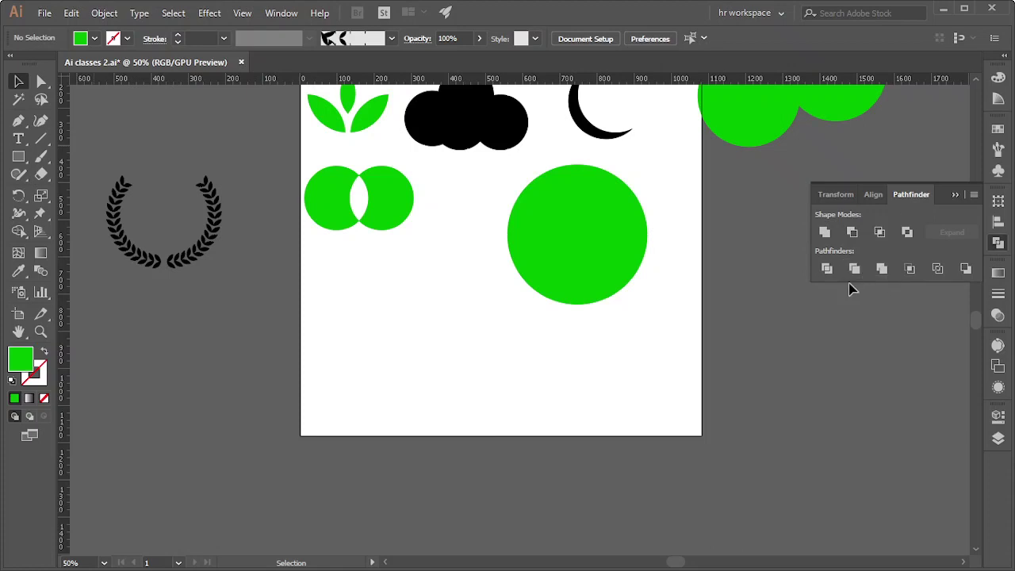
- Marquee-select the large divided green circle and delete it
scroll(615, 338, up, 1)
scroll(615, 339, up, 2)
scroll(615, 339, up, 1)
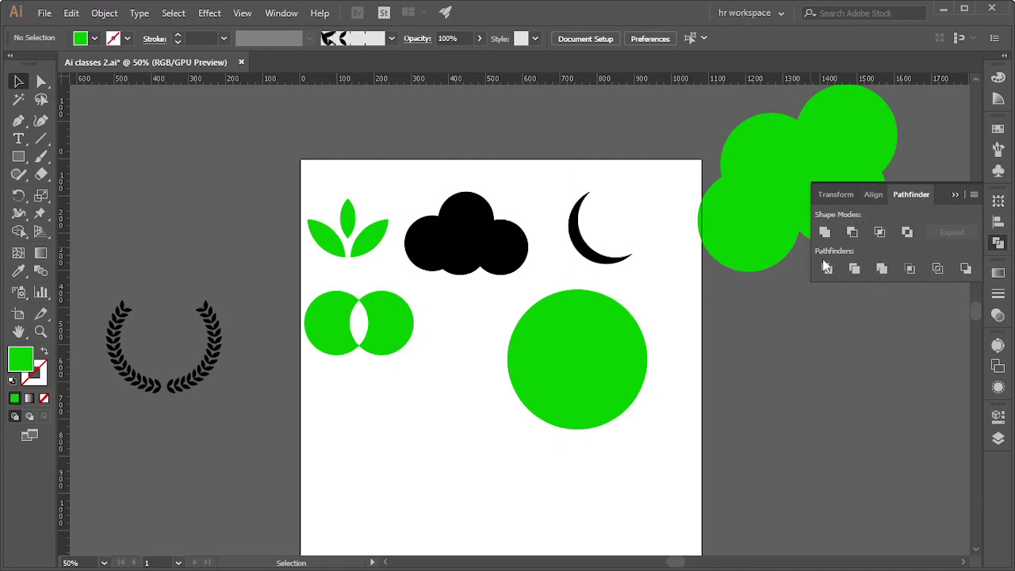
scroll(511, 341, down, 3)
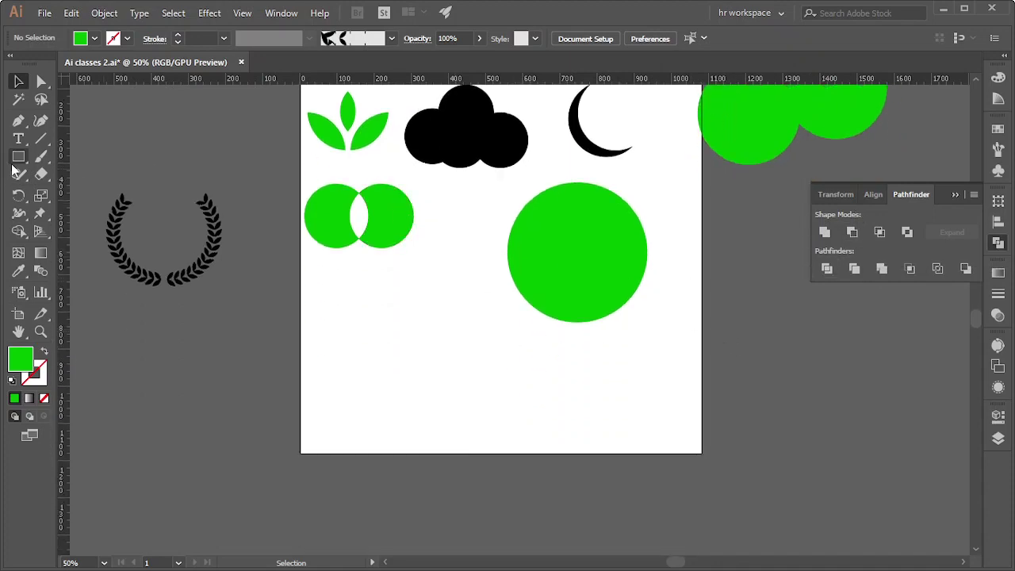
scroll(368, 297, down, 1)
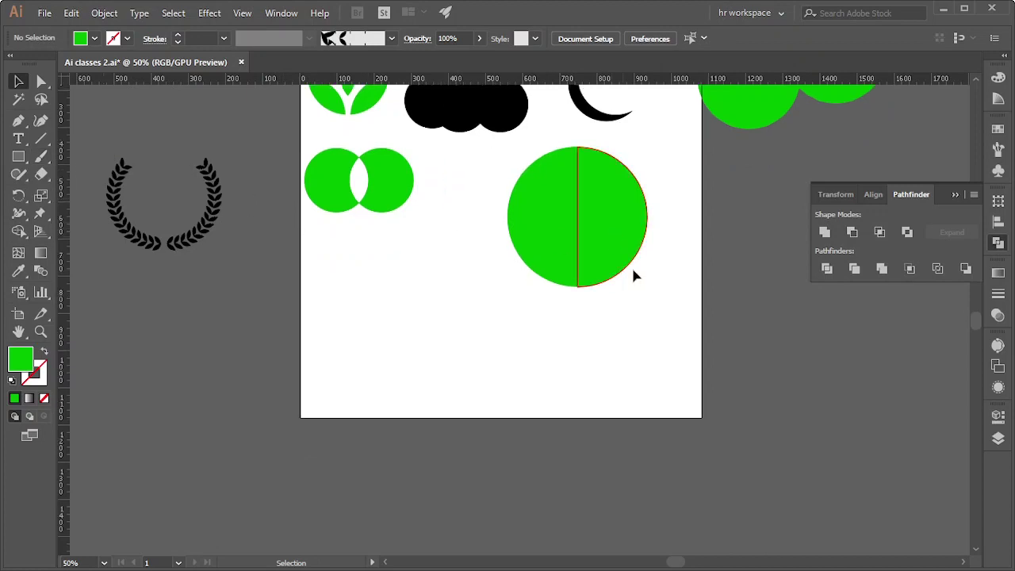
scroll(488, 230, up, 1)
drag(487, 231, 684, 287)
key(Delete)
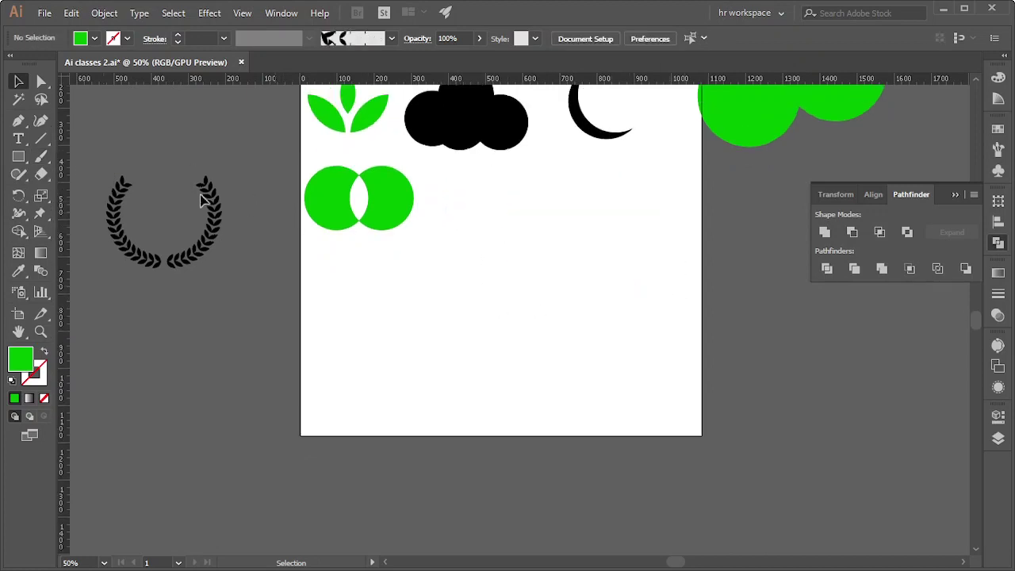
- Draw a green rectangle below the overlapping circles
click(20, 159)
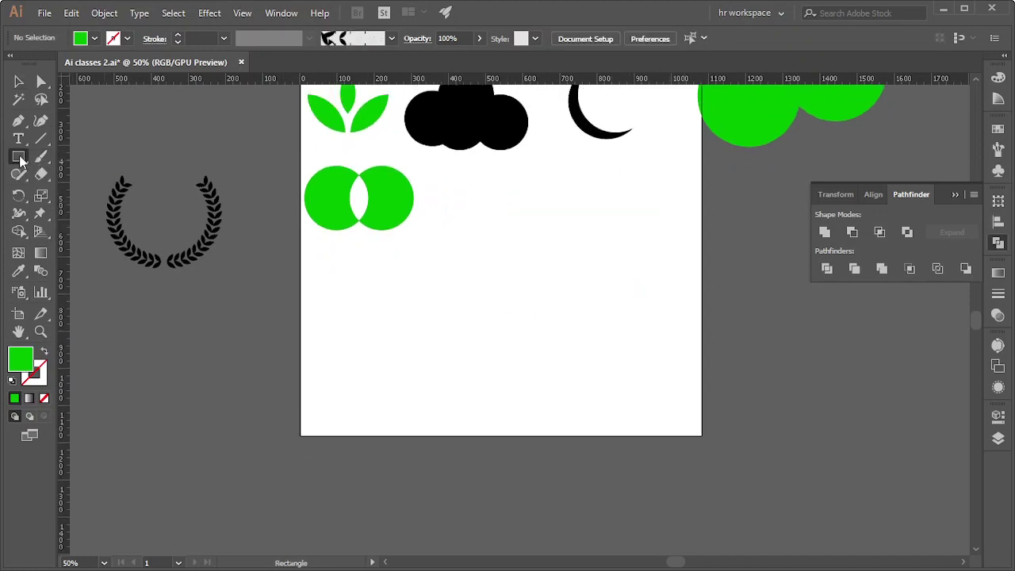
mouse_move(467, 221)
mouse_down()
mouse_move(565, 370)
mouse_move(539, 309)
mouse_up()
key(v)
scroll(598, 315, up, 1)
scroll(598, 316, up, 2)
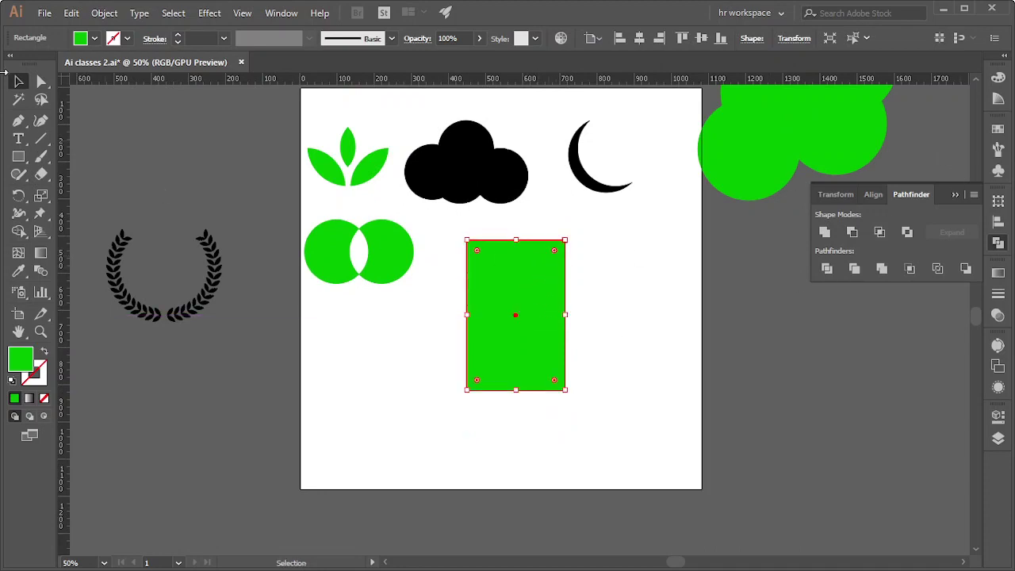
- Round the rectangle's top corners fully into an arch using Direct Selection corner widgets
click(41, 81)
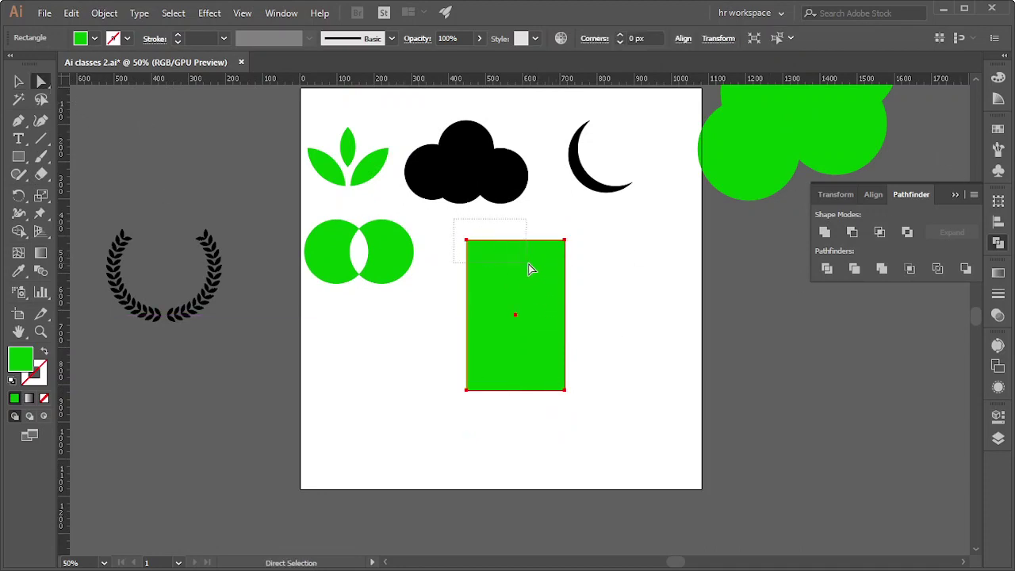
click(555, 254)
drag(554, 251, 536, 296)
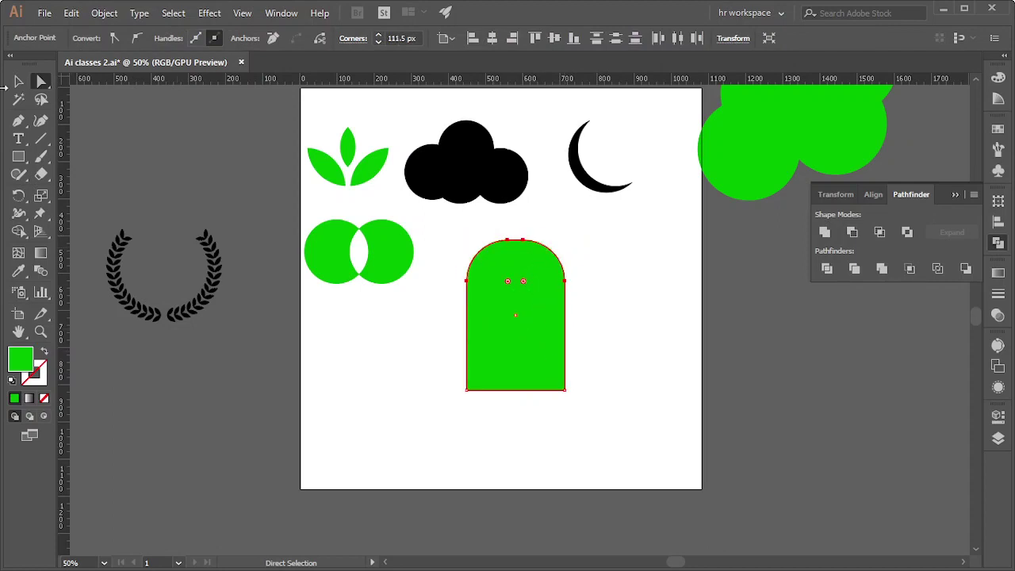
click(18, 81)
click(610, 303)
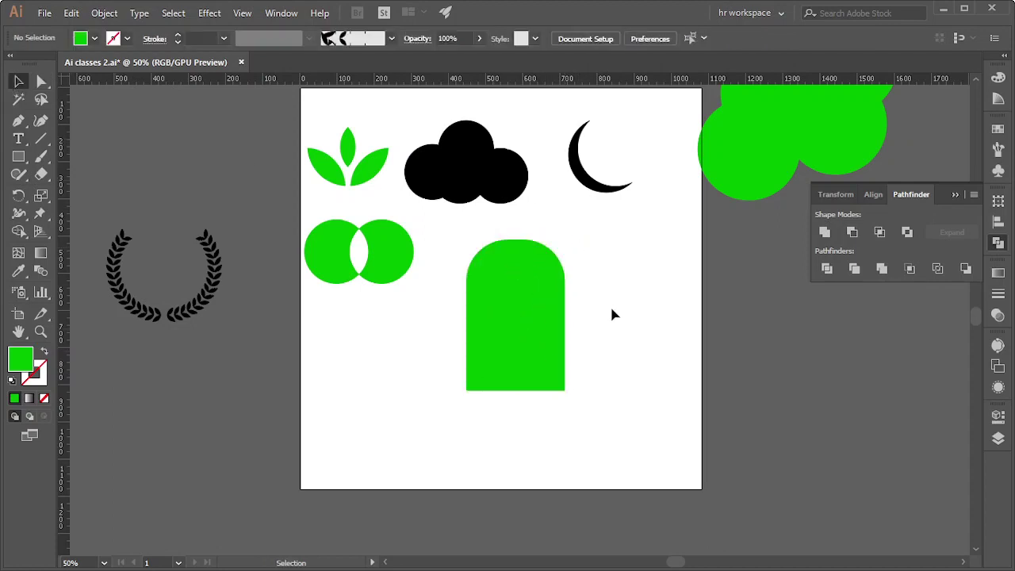
scroll(555, 294, down, 2)
- Draw a narrow rectangle stick beneath the arched shape
click(510, 287)
scroll(555, 302, up, 1)
scroll(588, 311, up, 2)
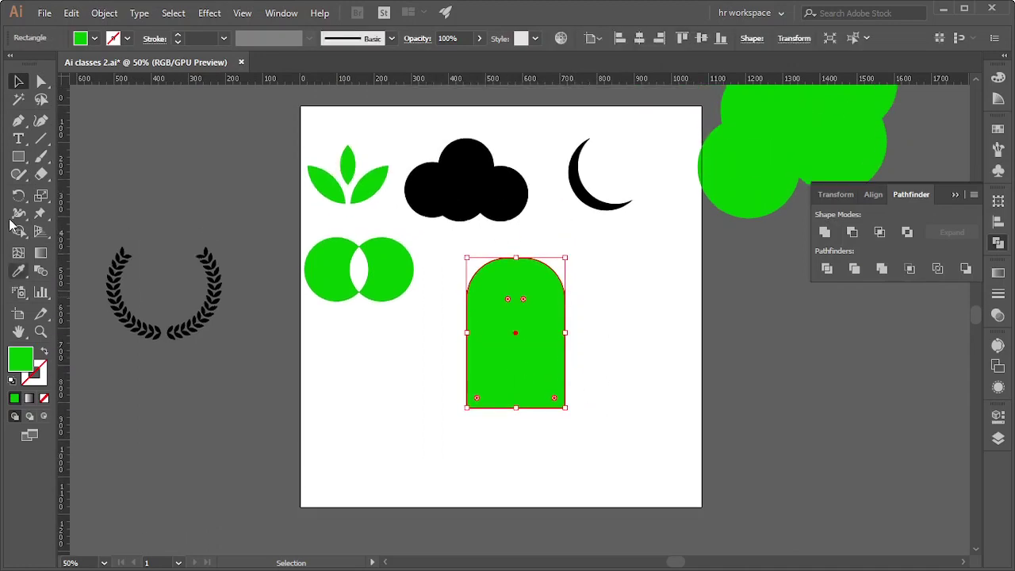
click(18, 156)
scroll(444, 310, down, 2)
scroll(550, 328, down, 2)
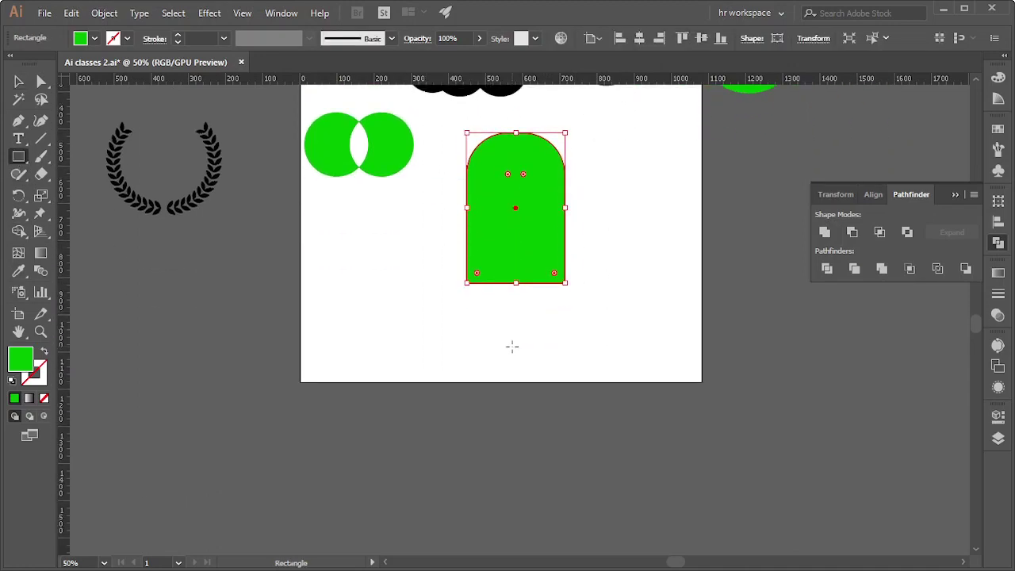
drag(505, 368, 532, 278)
- Select the stick and arched top and apply Horizontal Align Center
click(18, 82)
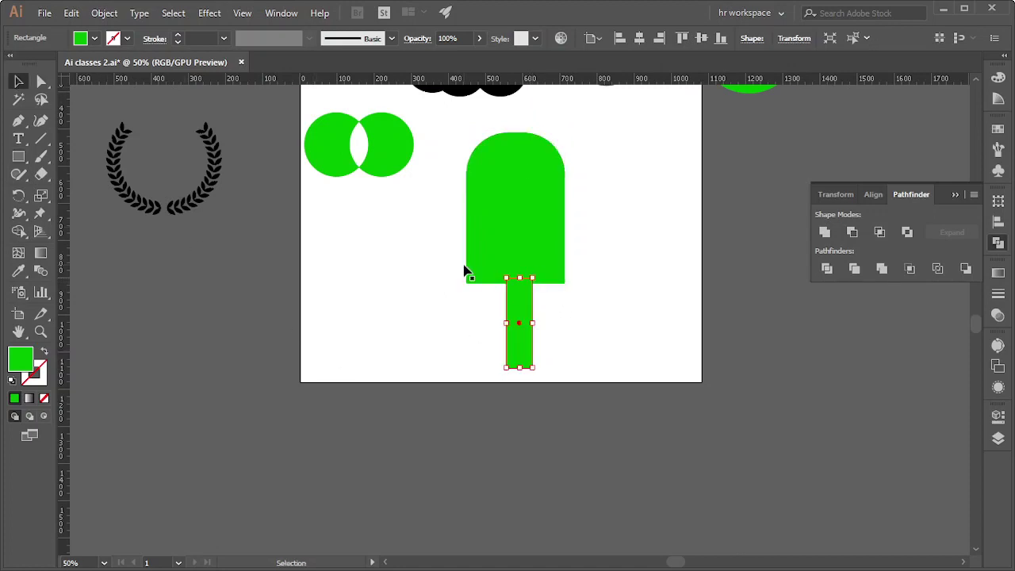
shift+click(516, 210)
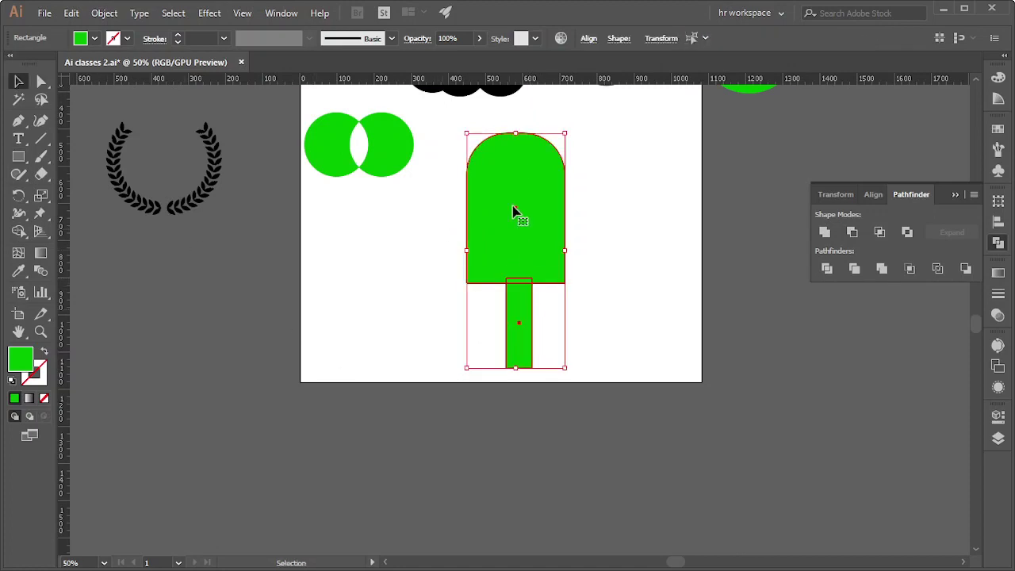
click(588, 42)
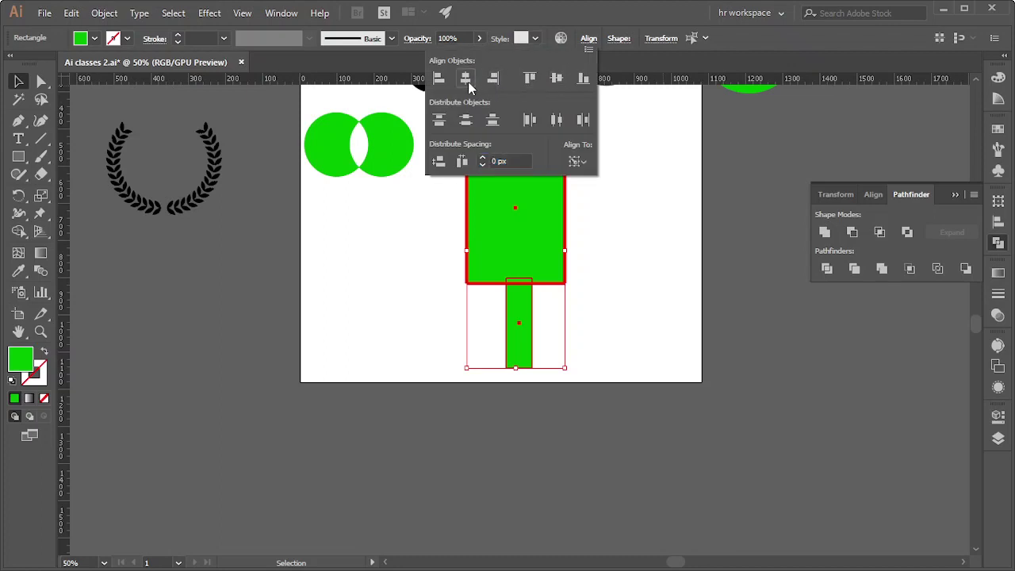
click(466, 79)
click(627, 287)
scroll(780, 272, up, 2)
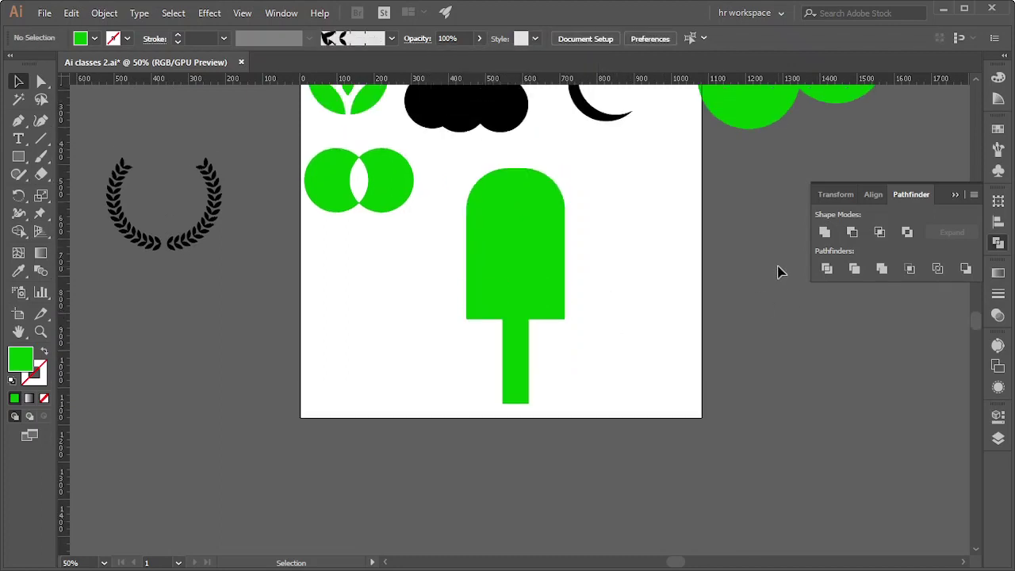
- Fill the popsicle top with dark brown (54460d) via the Color Picker
scroll(687, 317, up, 3)
scroll(655, 301, up, 1)
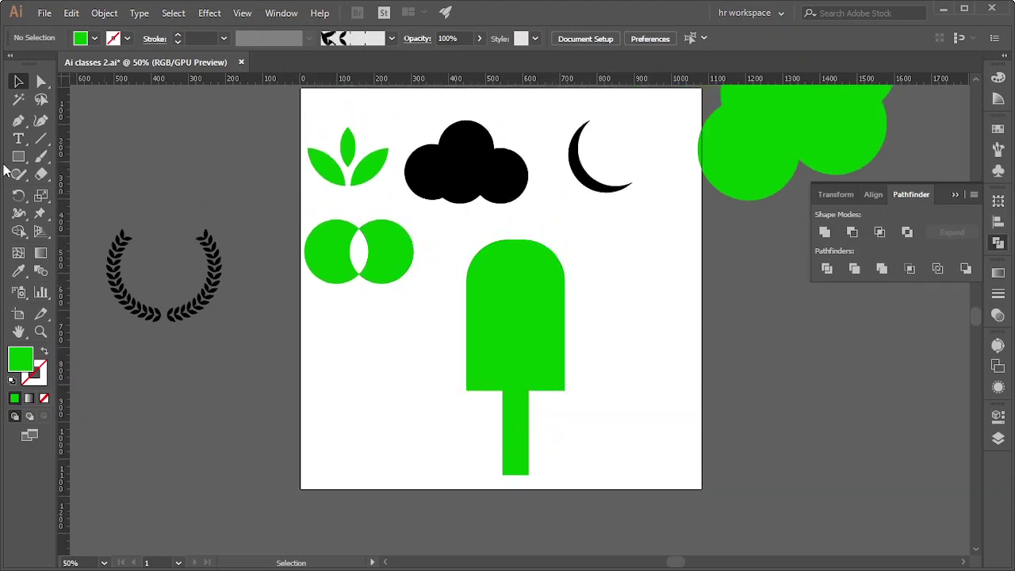
click(516, 340)
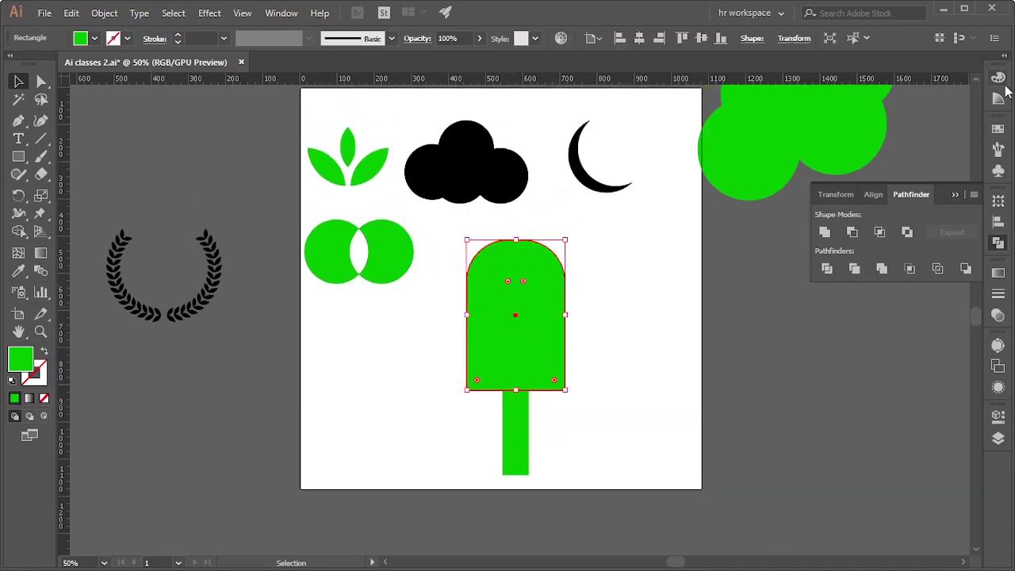
click(998, 78)
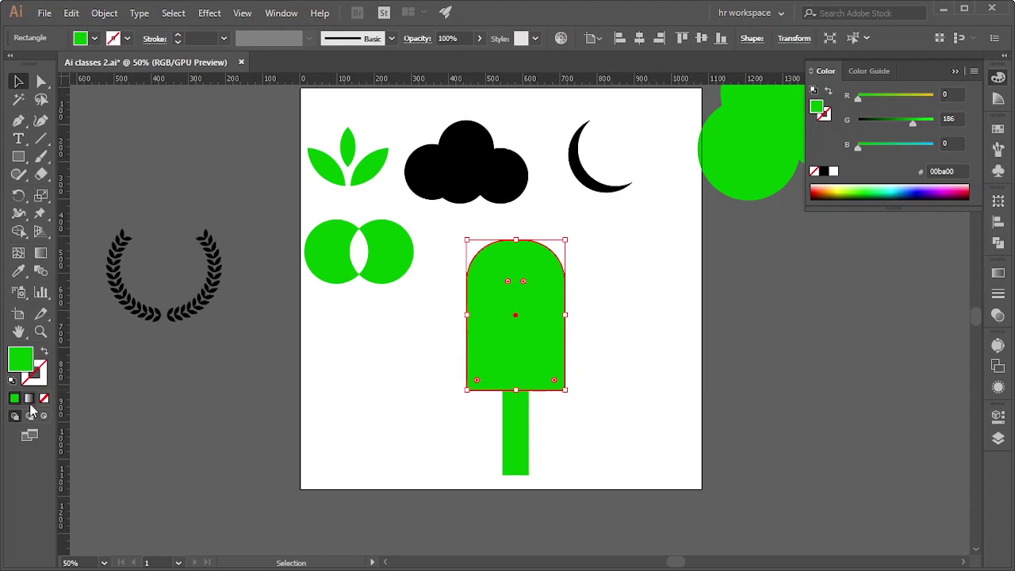
double_click(22, 363)
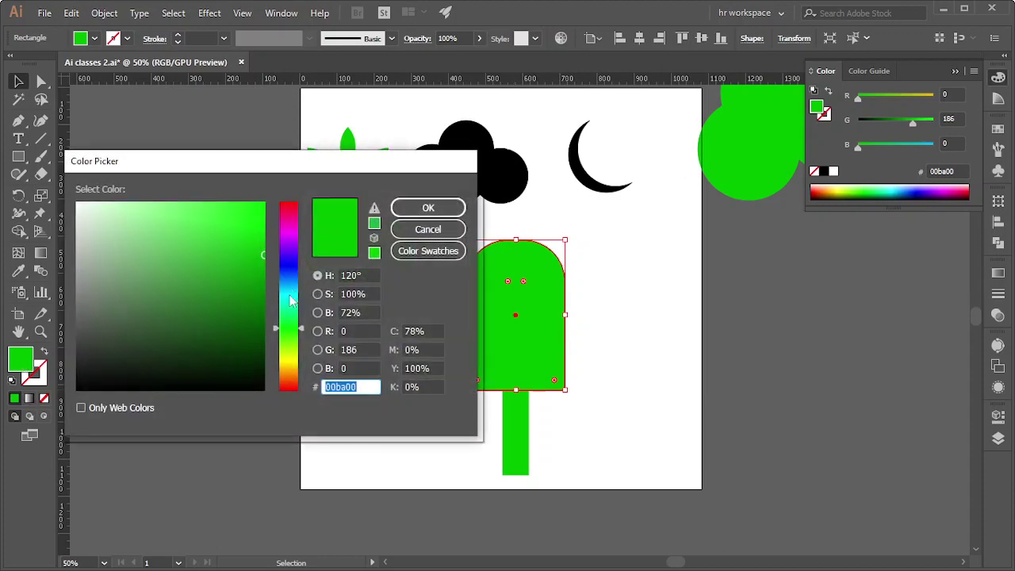
click(291, 367)
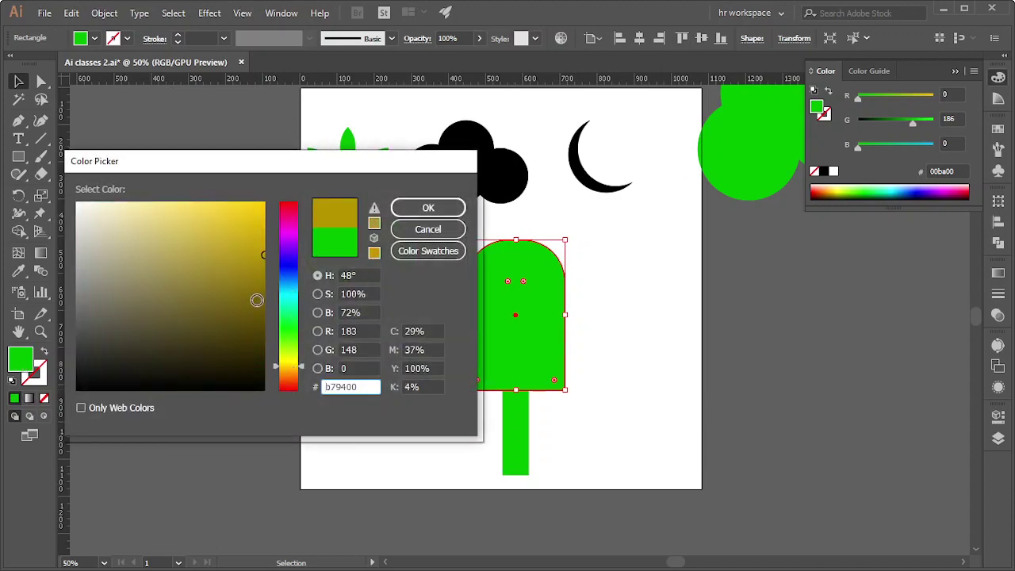
drag(257, 300, 235, 328)
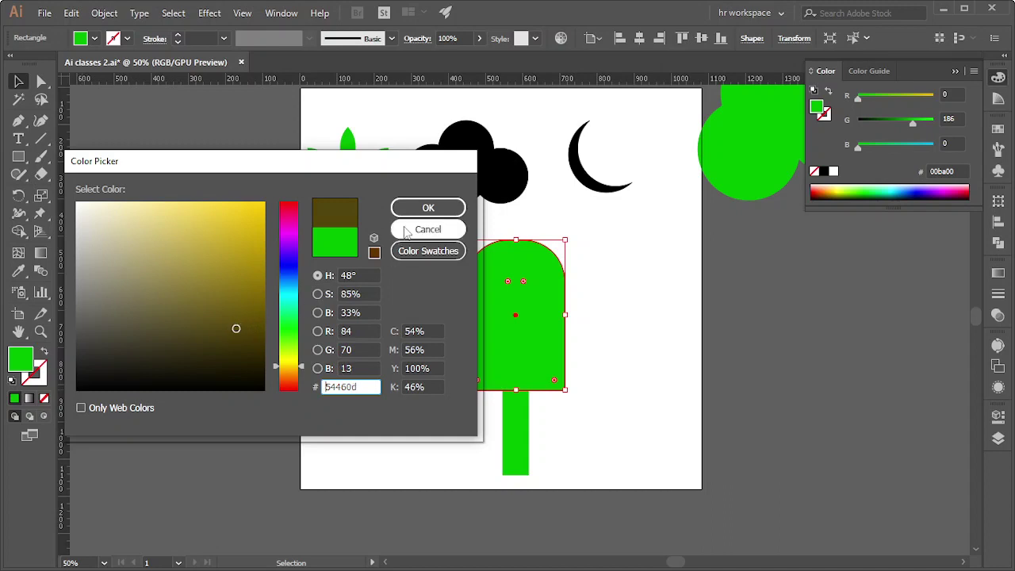
click(428, 208)
click(582, 357)
- Fill the stick with a bright golden yellow via the Color Picker
scroll(538, 421, down, 2)
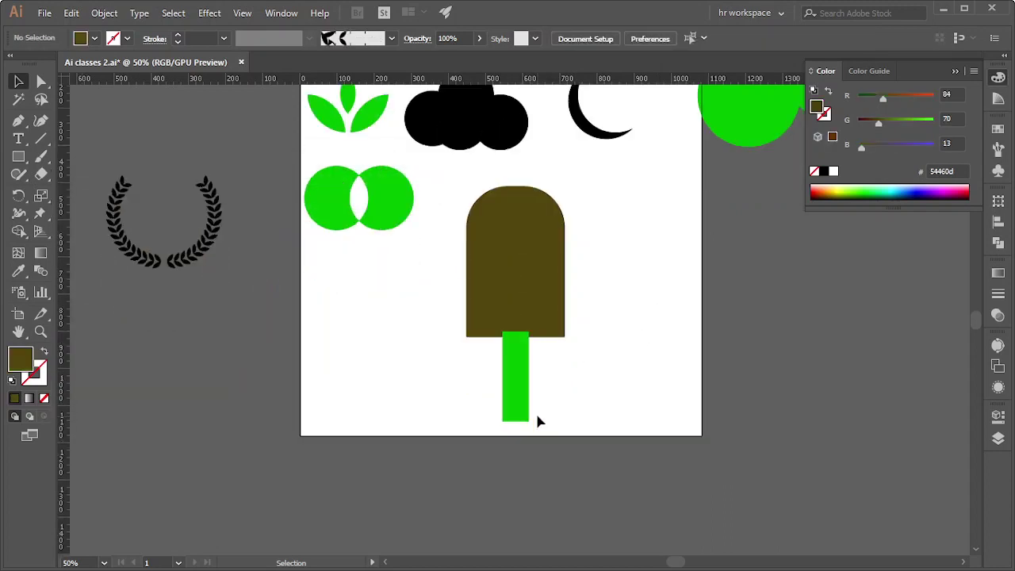
click(519, 395)
double_click(19, 368)
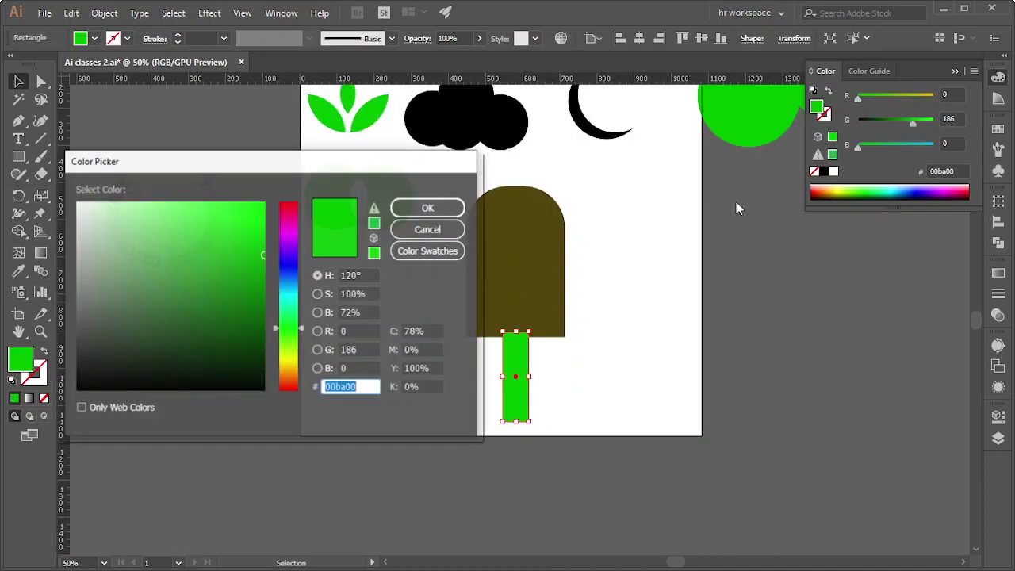
click(300, 369)
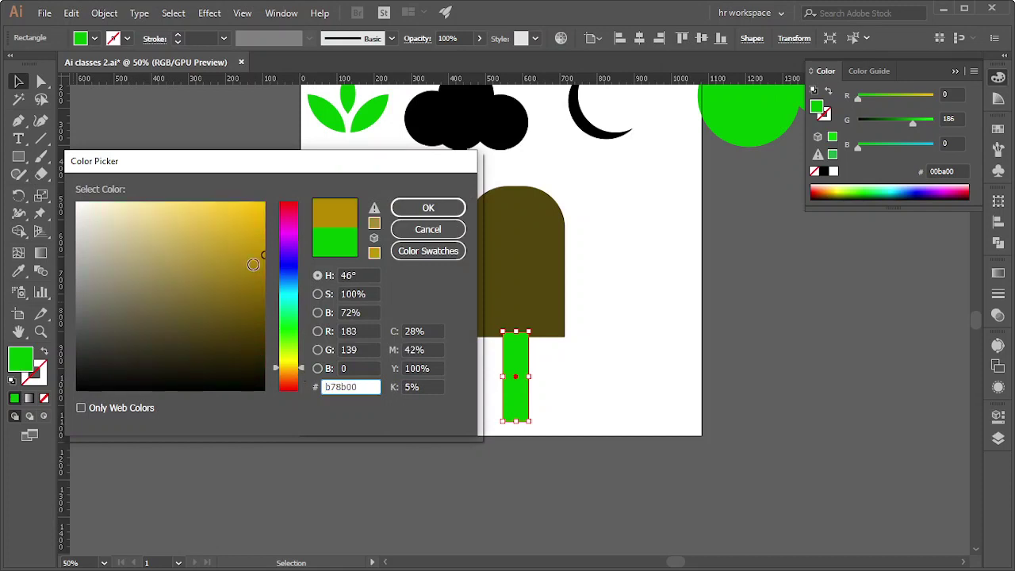
drag(253, 264, 252, 209)
click(428, 229)
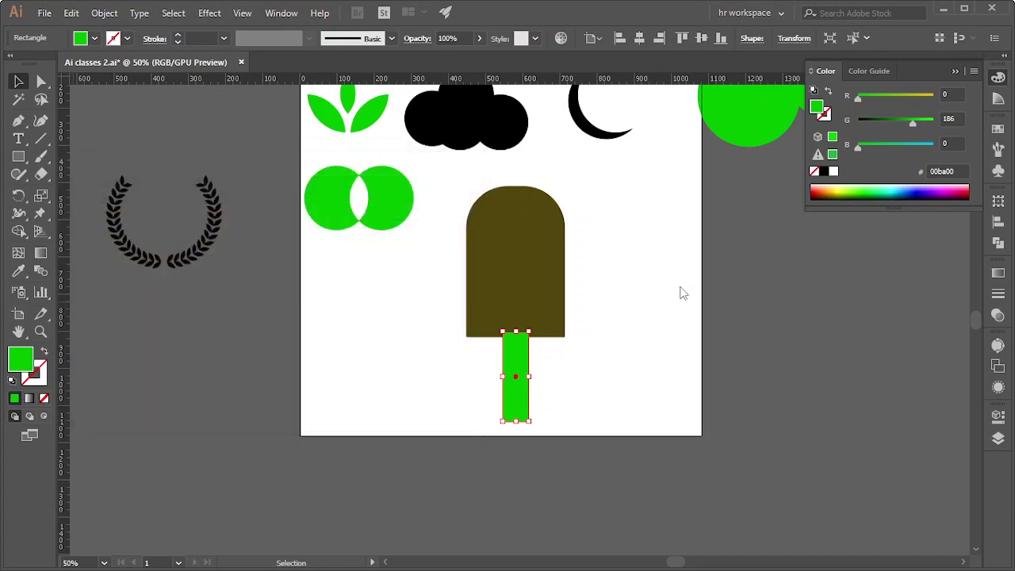
click(643, 267)
- Bring the brown top to the front, over the stick
click(510, 282)
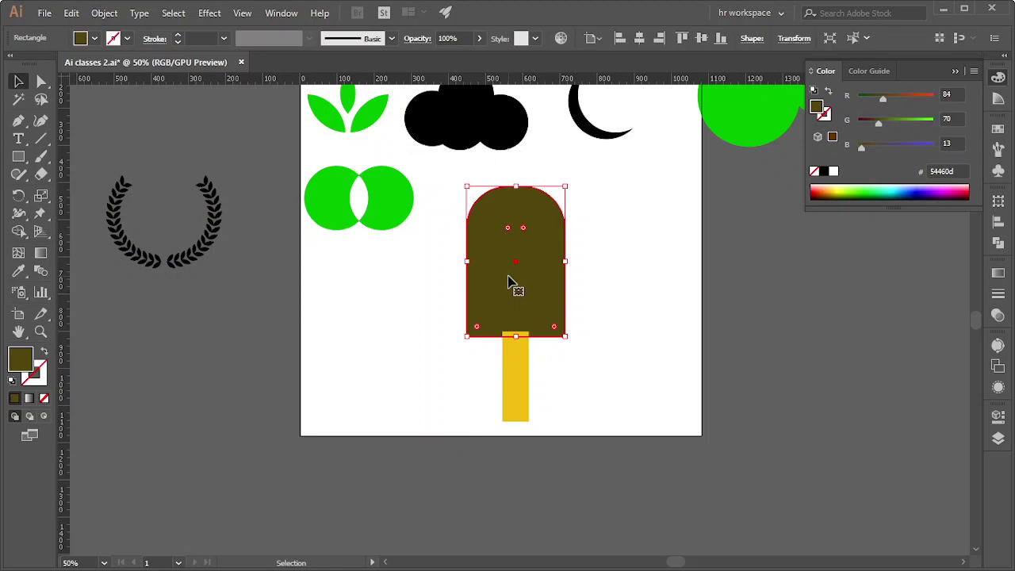
key(ctrl+shift+bracketright)
click(573, 293)
scroll(614, 305, up, 2)
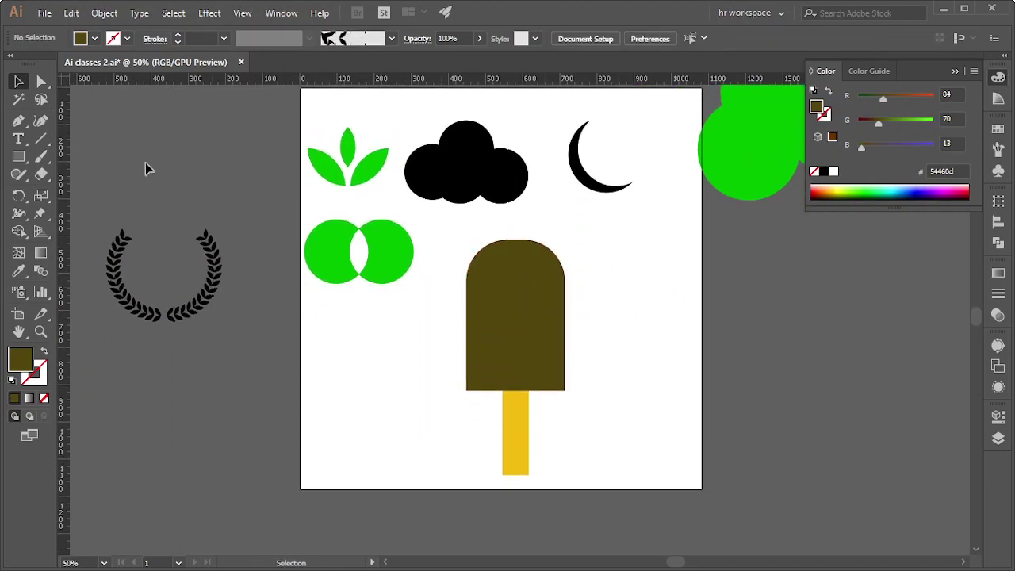
- Draw a circle over the top's upper-right corner and eyedropper it white
drag(19, 156, 79, 194)
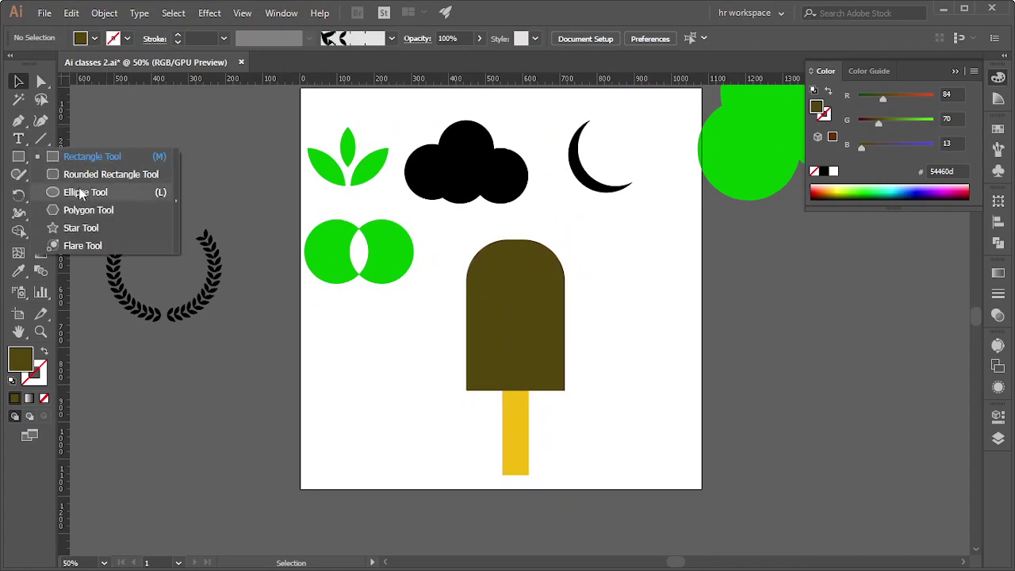
mouse_move(605, 223)
mouse_down()
mouse_move(526, 272)
mouse_move(537, 275)
mouse_up()
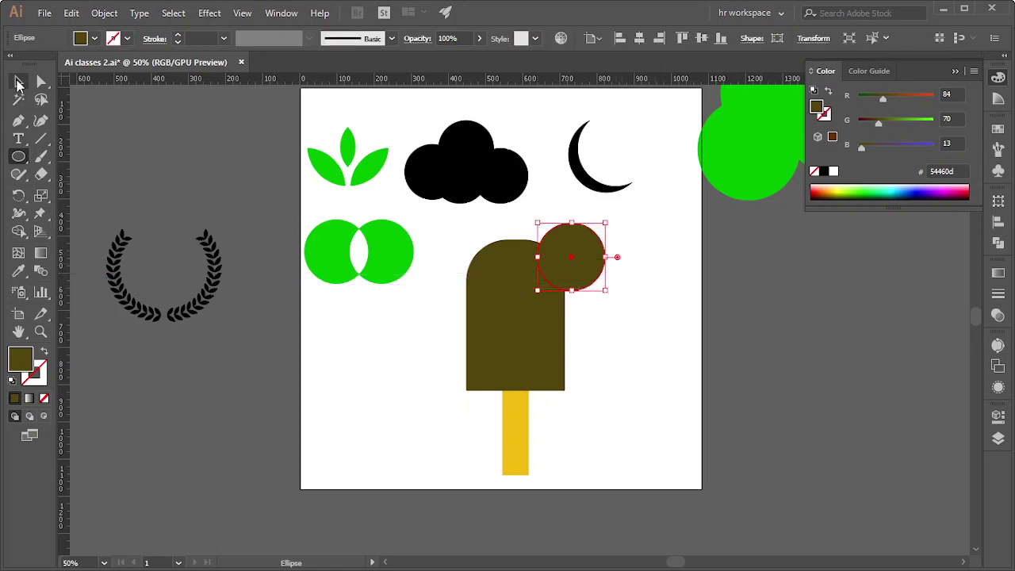
click(19, 81)
click(18, 270)
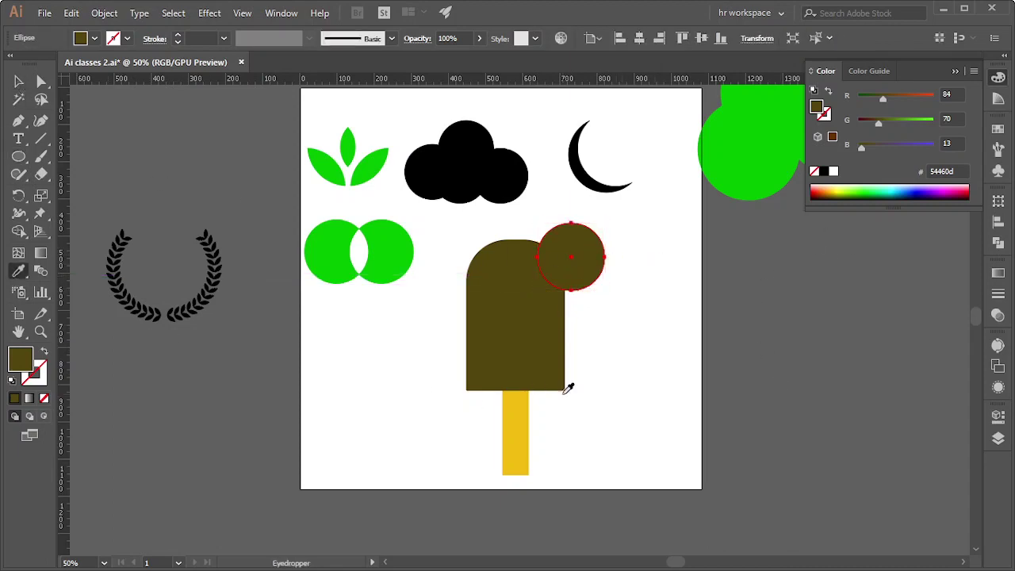
click(611, 392)
click(19, 82)
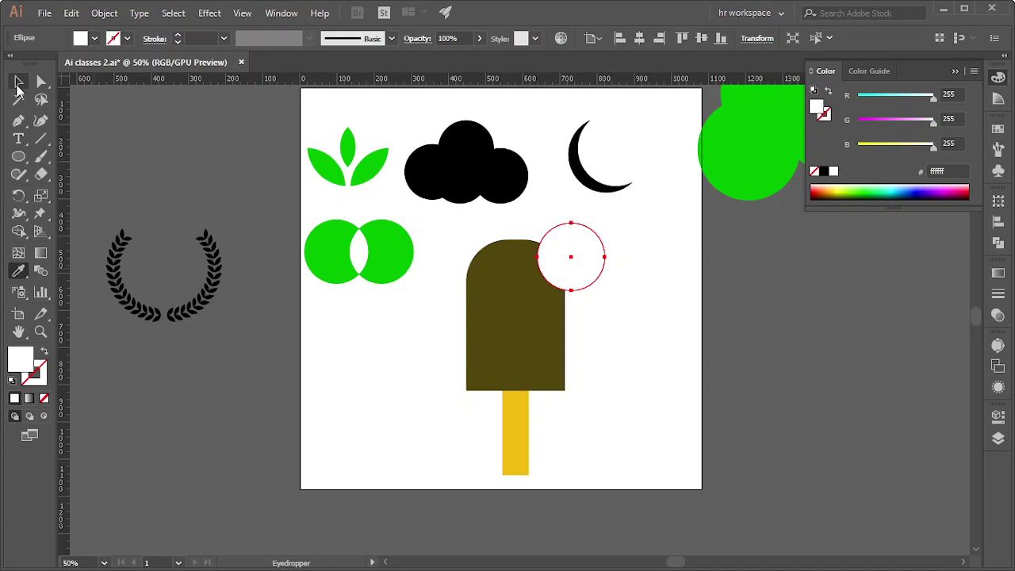
click(643, 328)
- Alt-drag a copy of the white circle, shrink it, and place it on the right edge
alt+scroll(651, 276, up, 2)
click(489, 261)
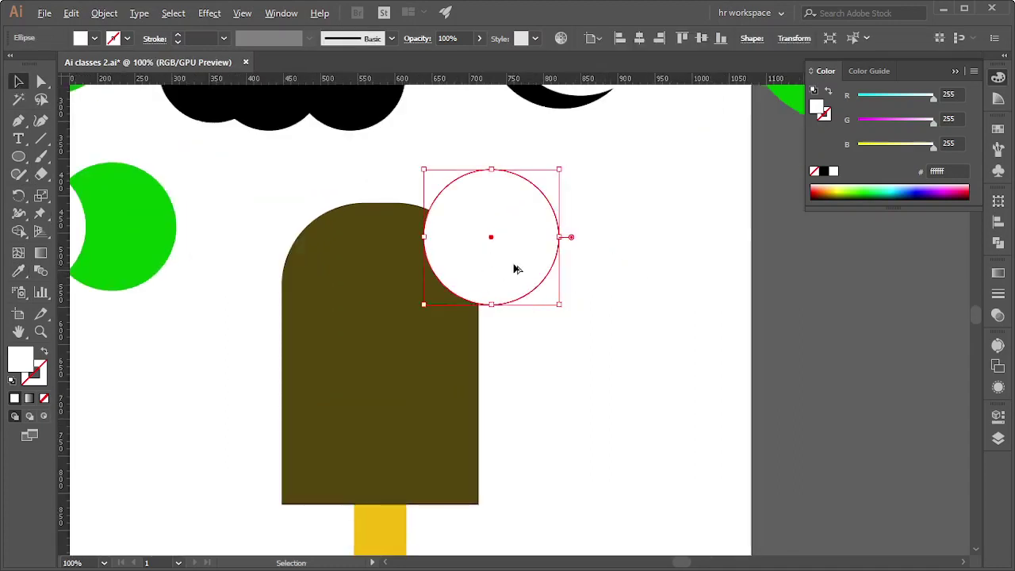
mouse_move(515, 264)
mouse_down()
mouse_move(529, 314)
mouse_move(538, 308)
mouse_up()
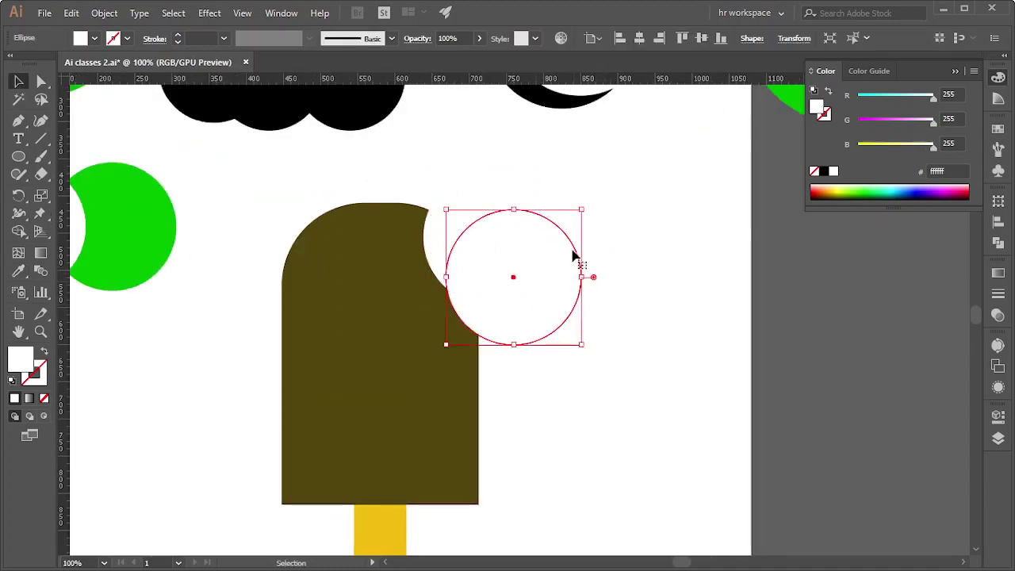
key(shift)
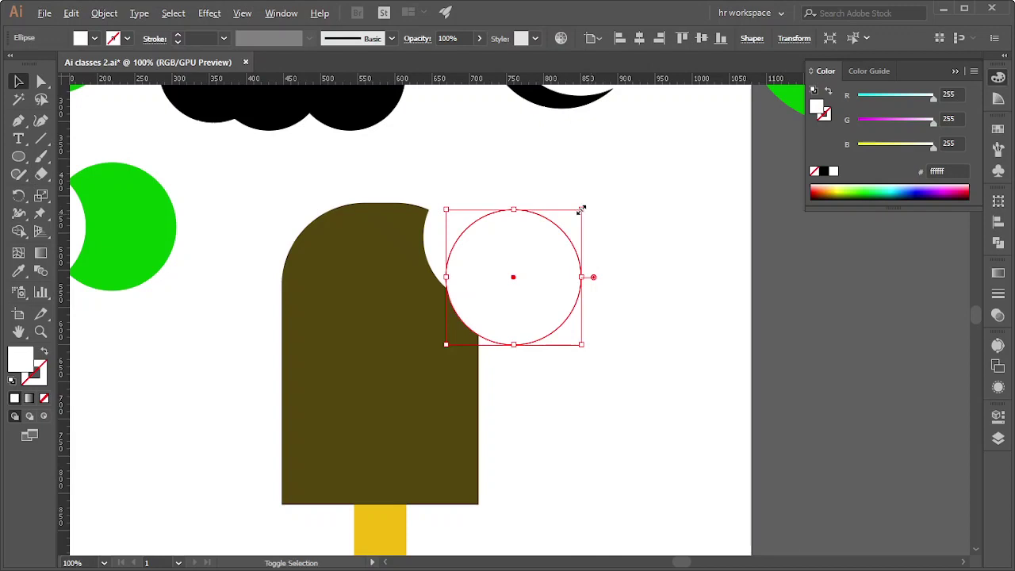
drag(581, 209, 536, 253)
mouse_move(508, 284)
mouse_down()
mouse_move(497, 303)
mouse_move(459, 313)
mouse_move(425, 221)
mouse_up()
- Add another white bite circle along the popsicle top's edge
click(613, 376)
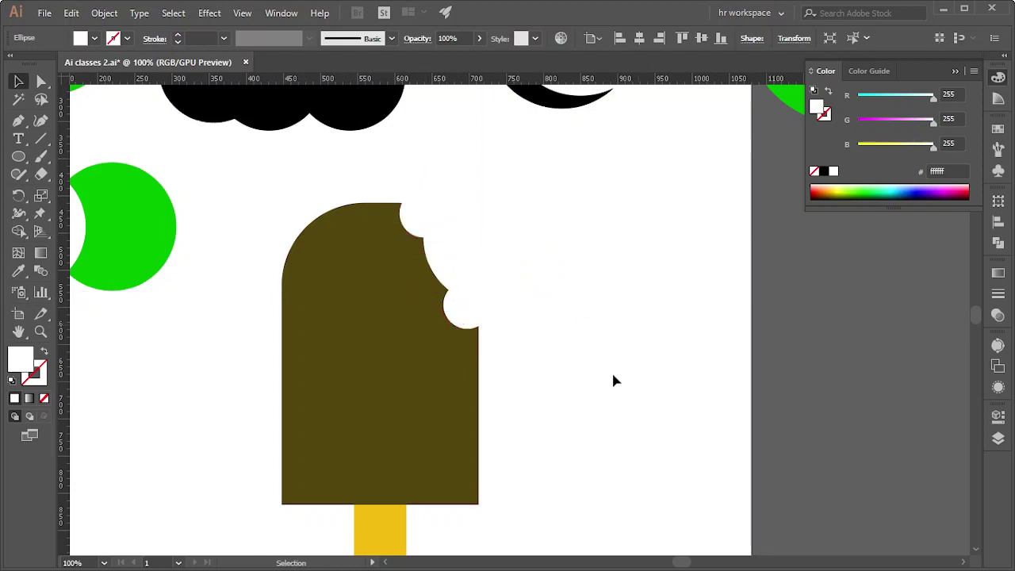
scroll(612, 378, down, 1)
scroll(608, 388, down, 1)
scroll(595, 380, up, 1)
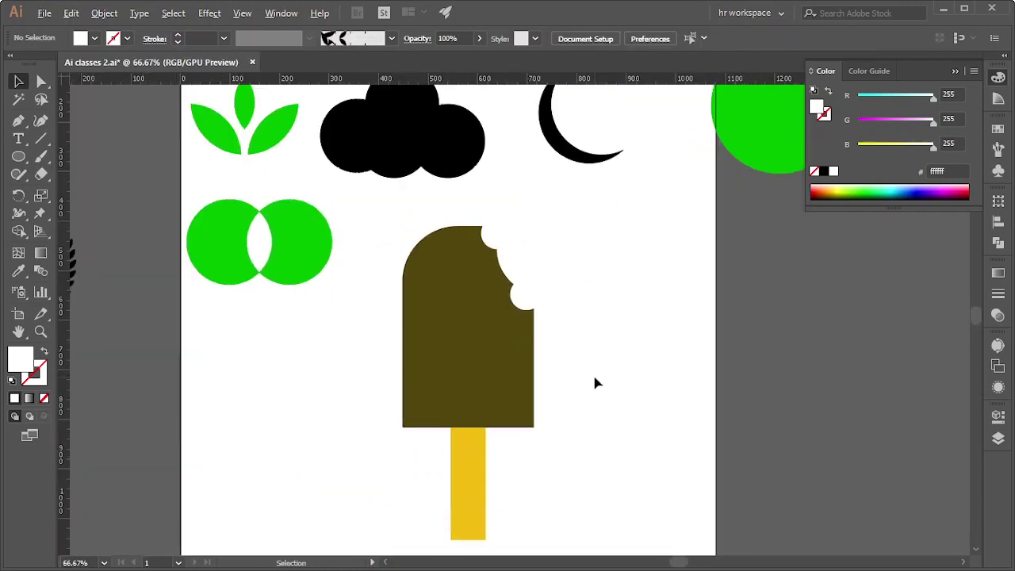
scroll(516, 444, down, 1)
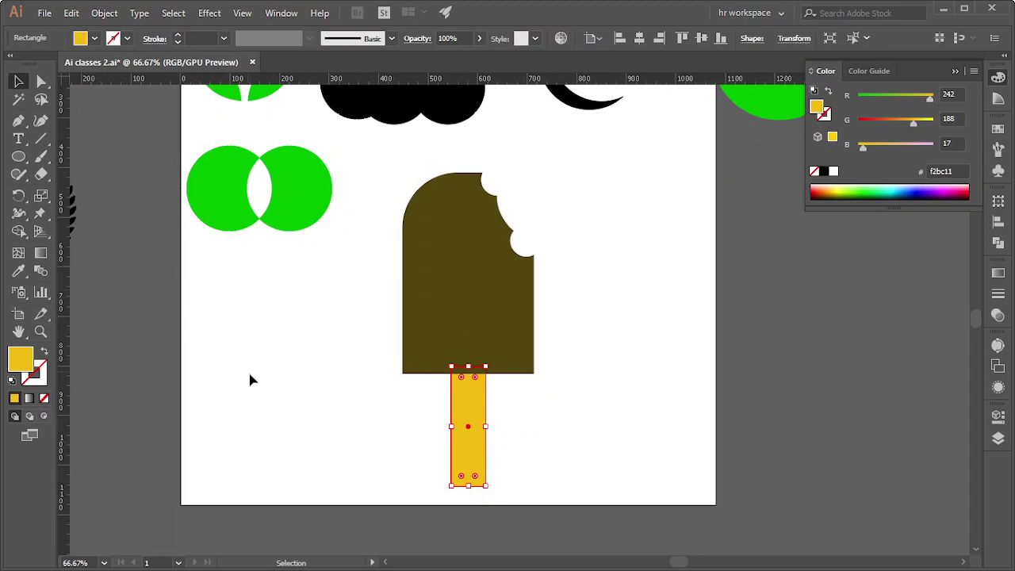
- Fully round the yellow stick's bottom corners with Direct Selection, then reselect the brown top
key(a)
mouse_move(436, 478)
mouse_down()
mouse_move(498, 498)
mouse_move(474, 471)
mouse_up()
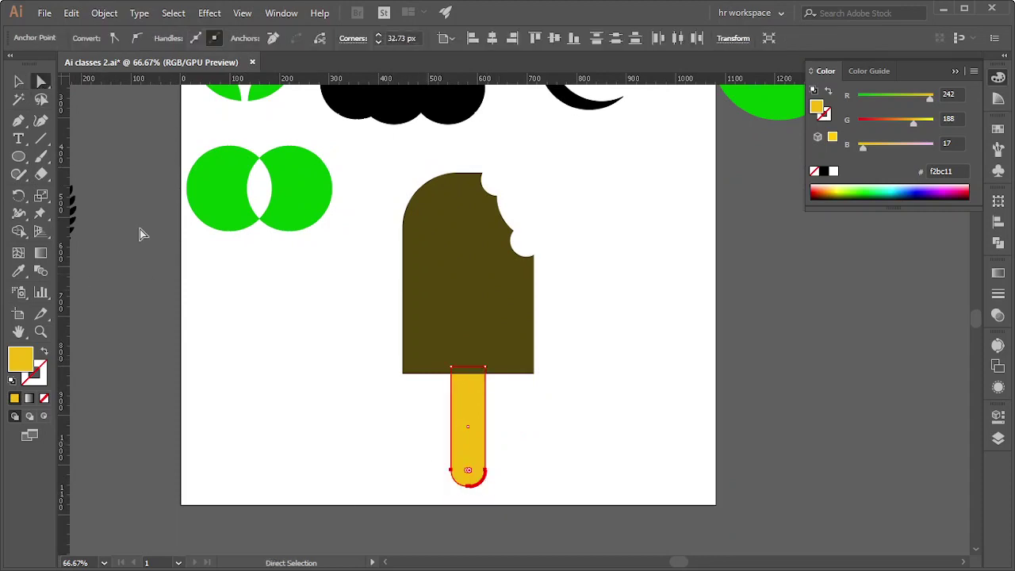
click(18, 81)
click(672, 421)
scroll(644, 382, up, 3)
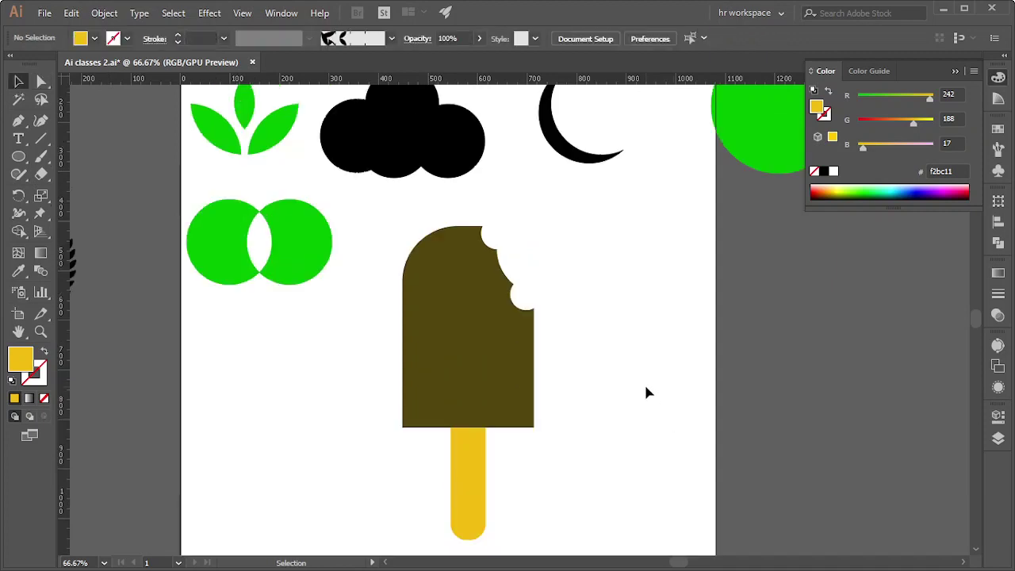
scroll(643, 382, up, 3)
click(428, 381)
click(435, 418)
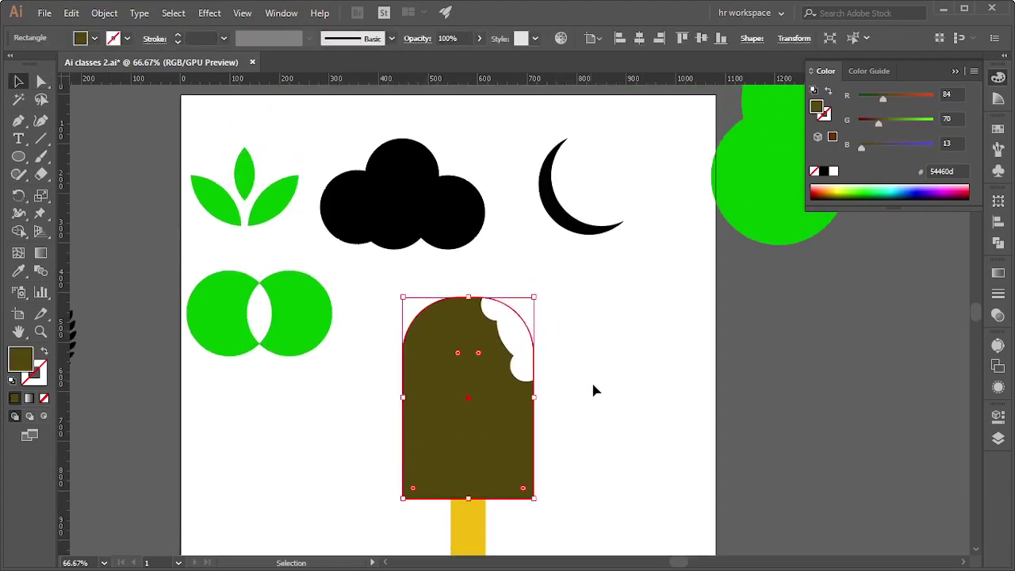
- Select the brown top with its bite circles and apply Pathfinder Minus Front
click(594, 423)
drag(530, 296, 533, 297)
click(605, 422)
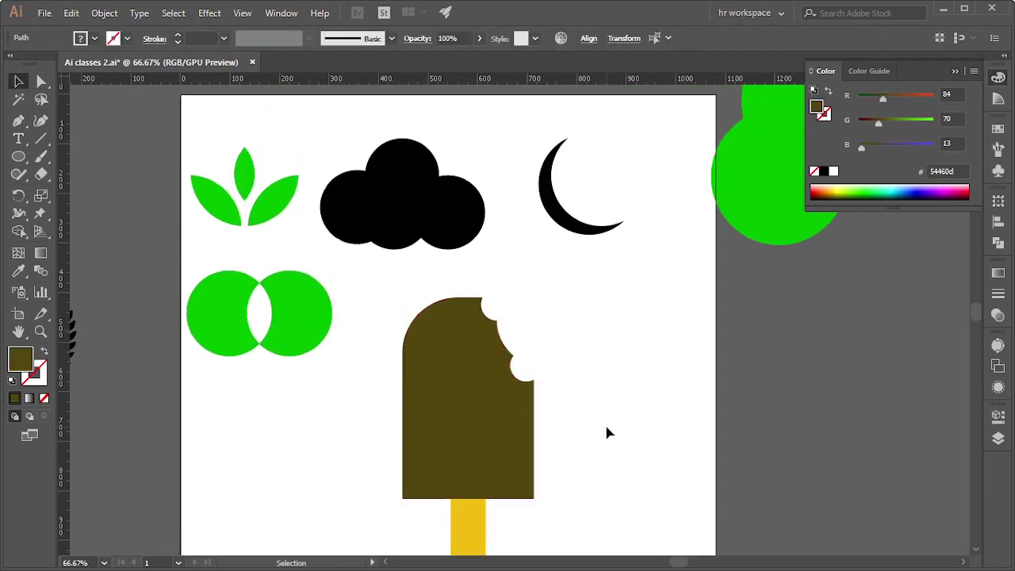
drag(569, 391, 569, 393)
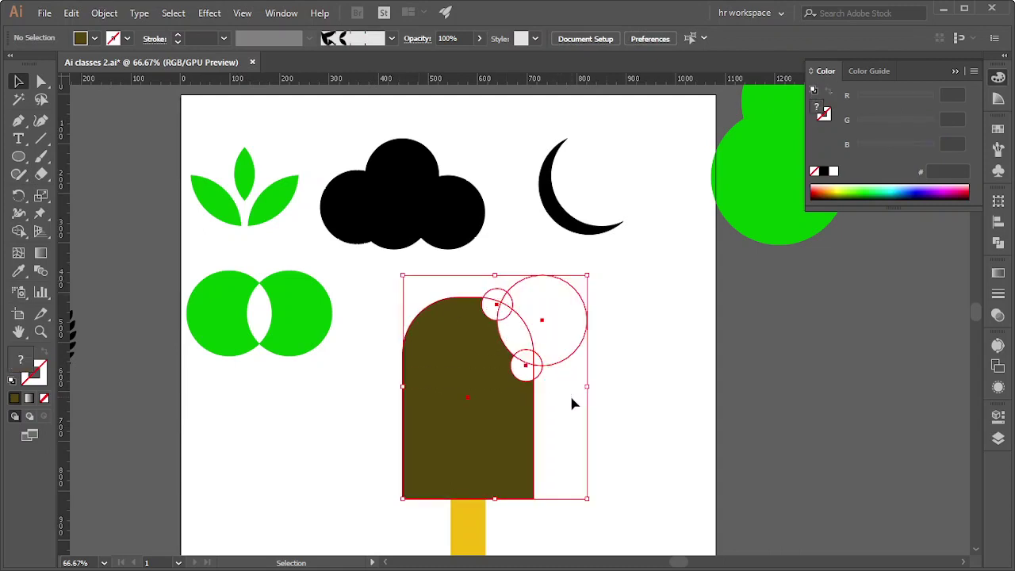
click(997, 244)
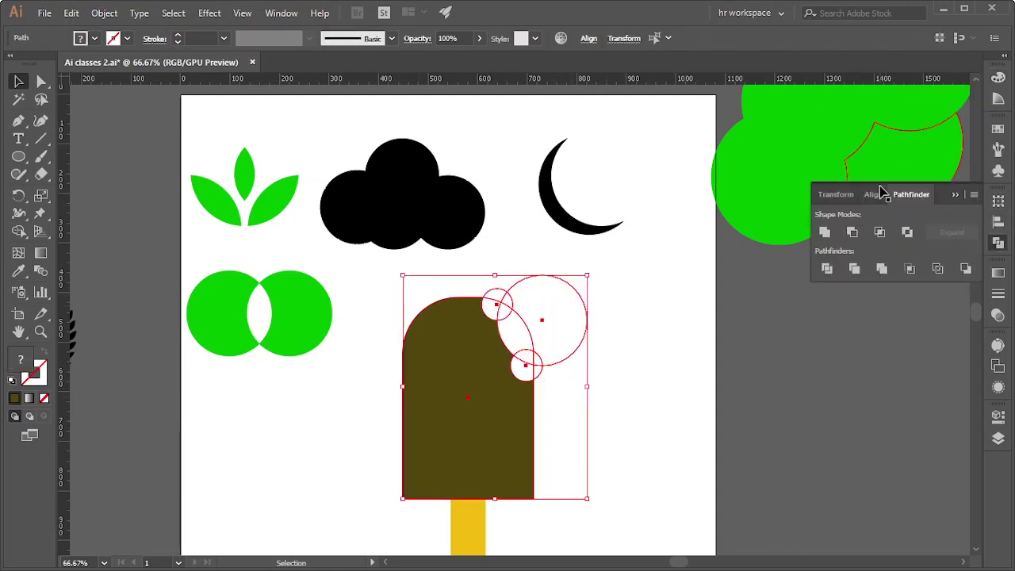
click(851, 231)
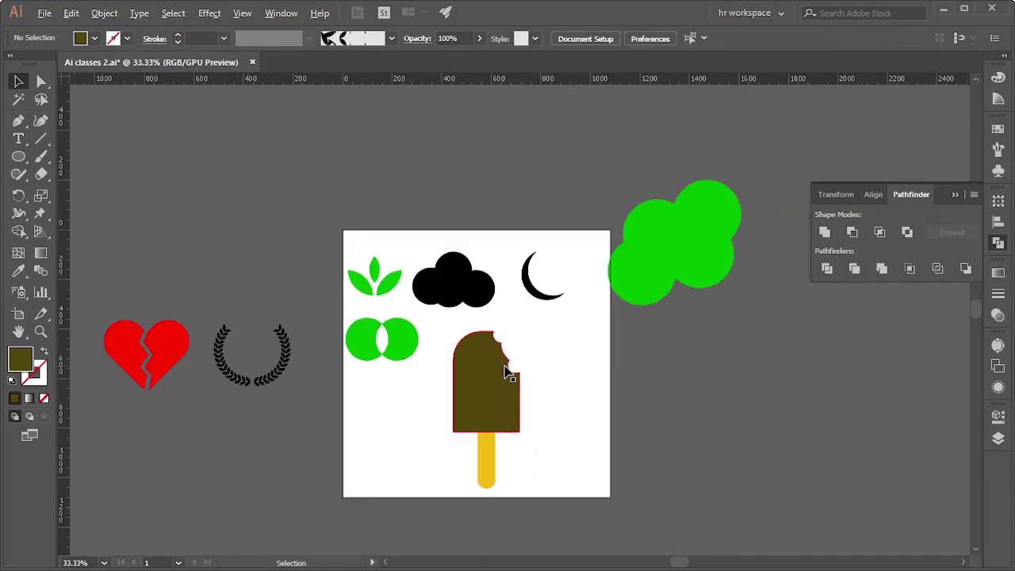
- Zoom out and drag the popsicle top and stick off the artboard to the right
key(ctrl+minus)
drag(397, 401, 513, 492)
drag(492, 415, 776, 424)
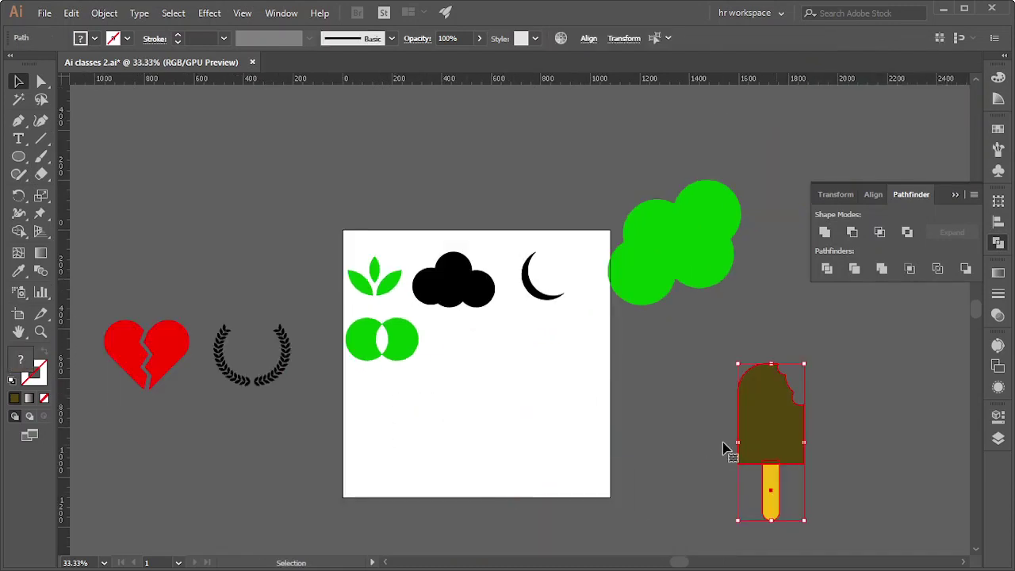
click(657, 435)
scroll(843, 424, up, 3)
scroll(841, 420, down, 1)
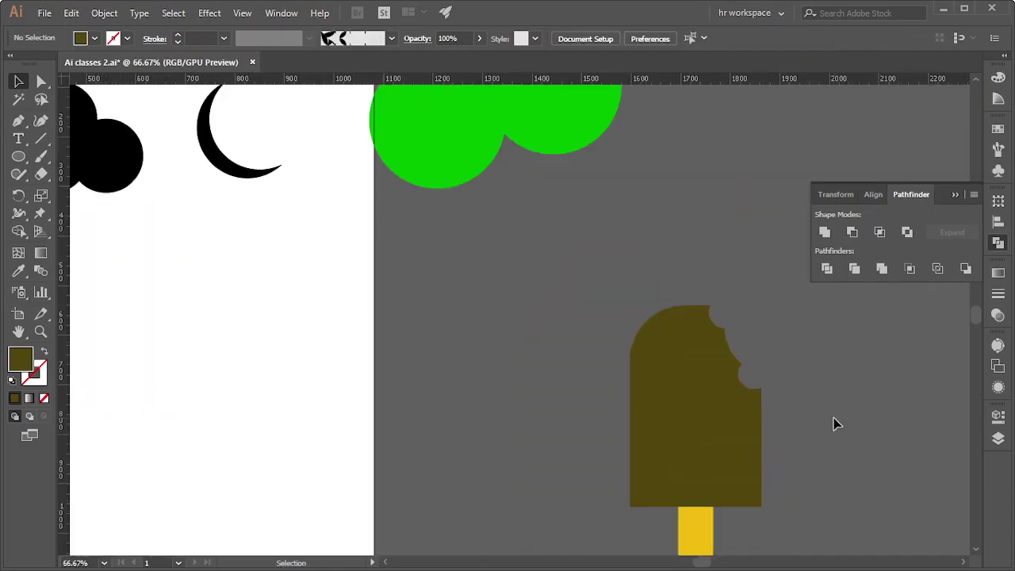
- Step through recent edits with Ctrl+Z, leaving the bitten popsicle set aside
key(ctrl+z)
scroll(800, 417, down, 2)
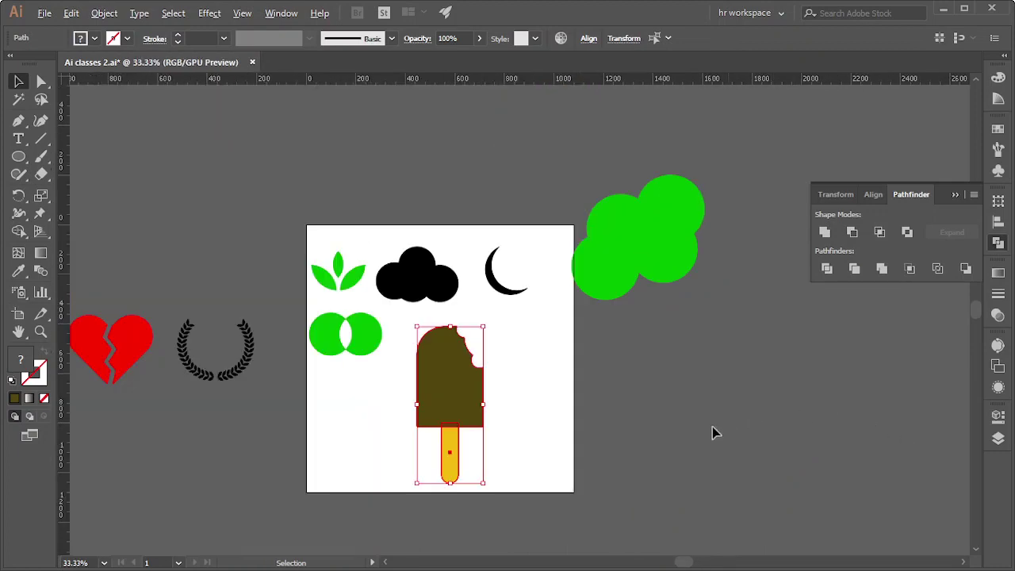
key(a)
key(ctrl+z)
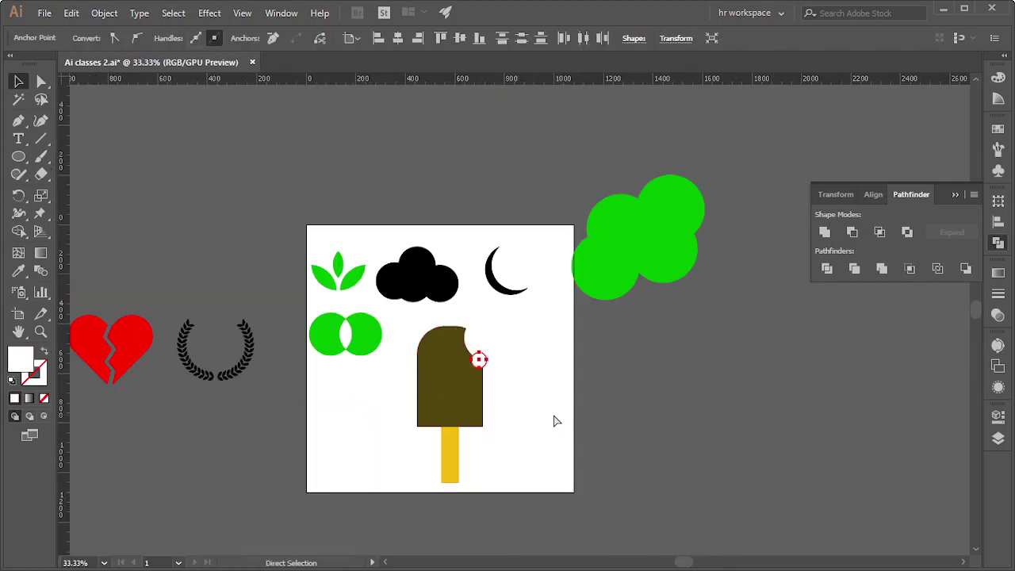
key(ctrl+z)
key(ctrl+z)
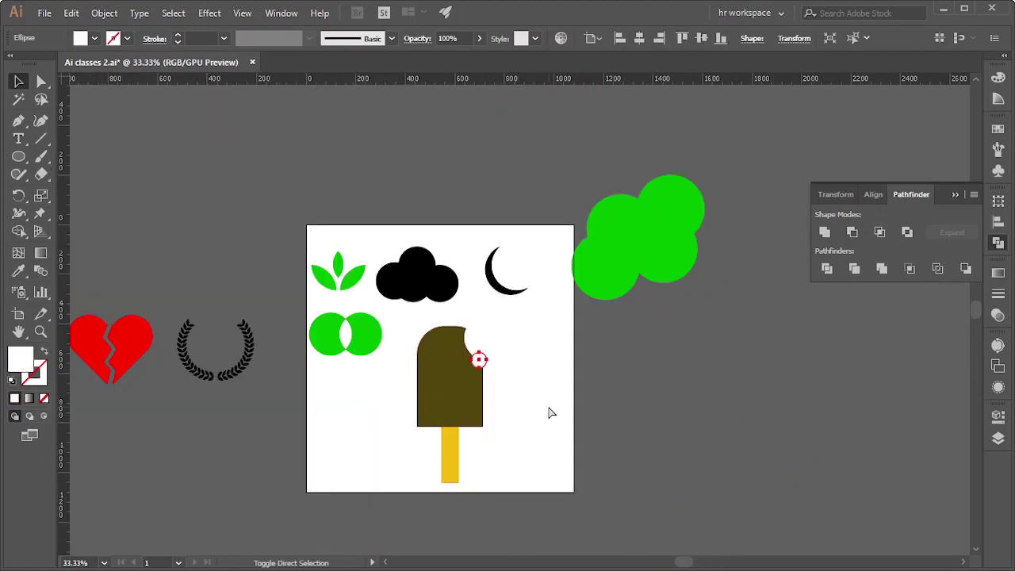
key(ctrl+z)
key(ctrl+z)
key(ctrl+z)
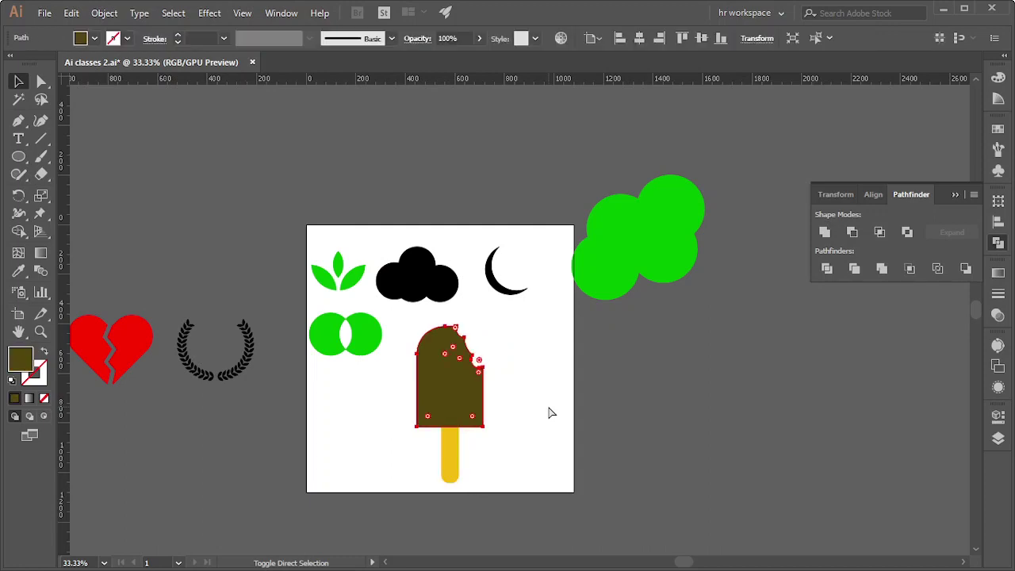
key(ctrl+z)
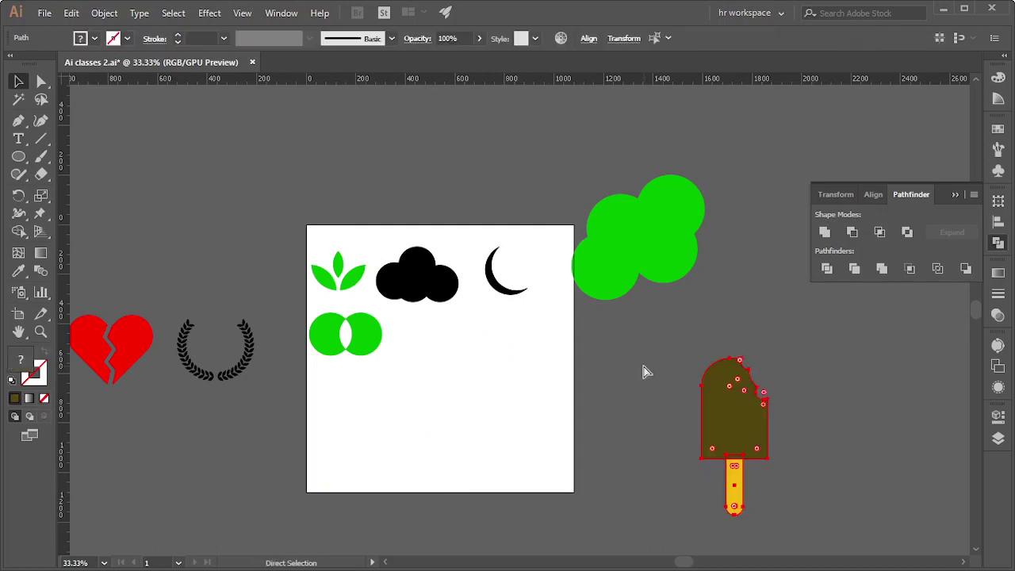
click(389, 394)
scroll(386, 394, up, 2)
- Draw an olive circle, Alt-drag three overlapping copies, and eyedropper the right one green
scroll(372, 401, down, 2)
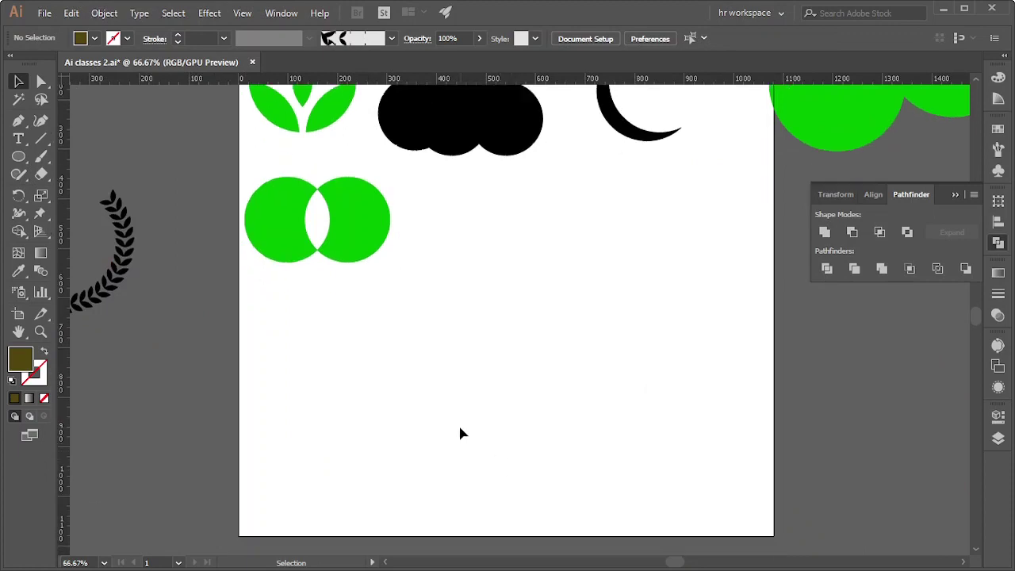
scroll(458, 428, up, 2)
click(18, 156)
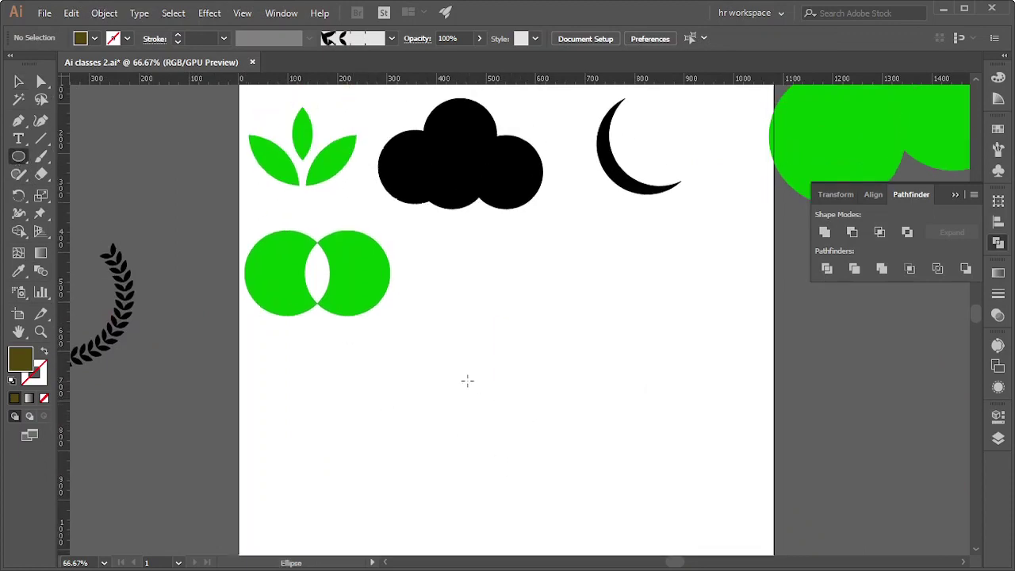
drag(467, 380, 563, 479)
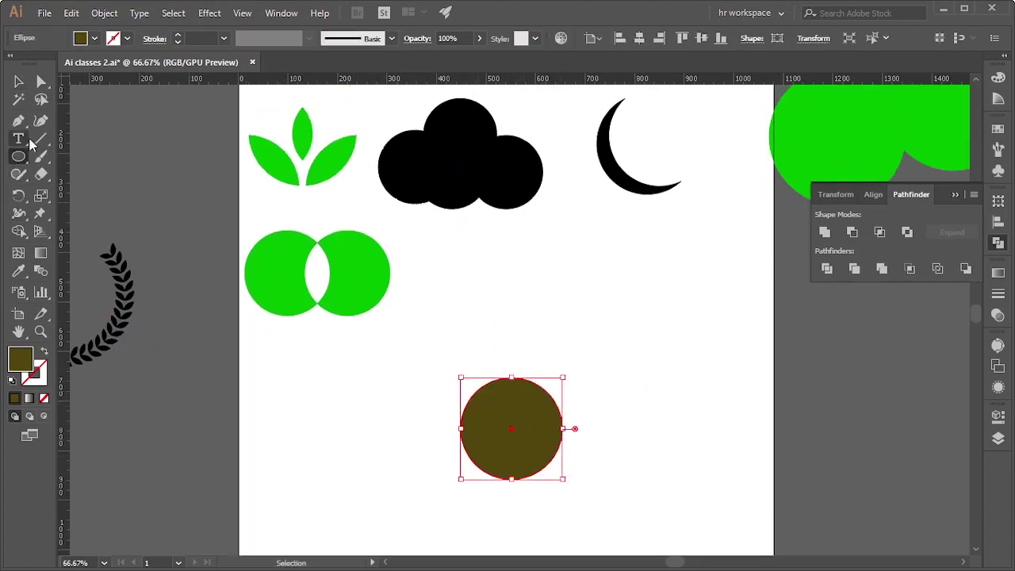
click(18, 81)
drag(547, 441, 564, 377)
mouse_move(565, 377)
mouse_down()
mouse_move(458, 406)
mouse_move(511, 365)
mouse_move(478, 493)
mouse_move(595, 448)
mouse_up()
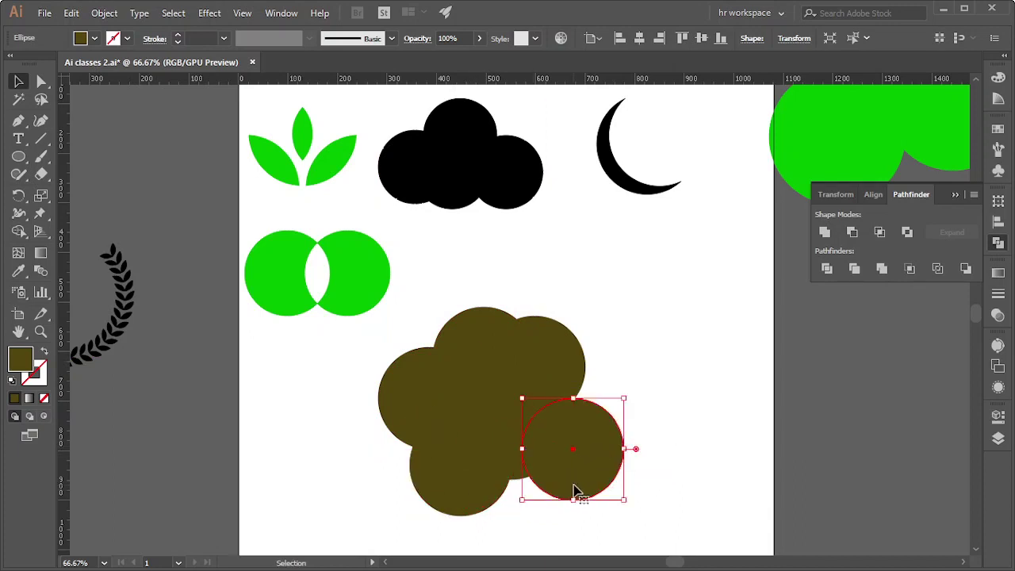
drag(577, 491, 642, 382)
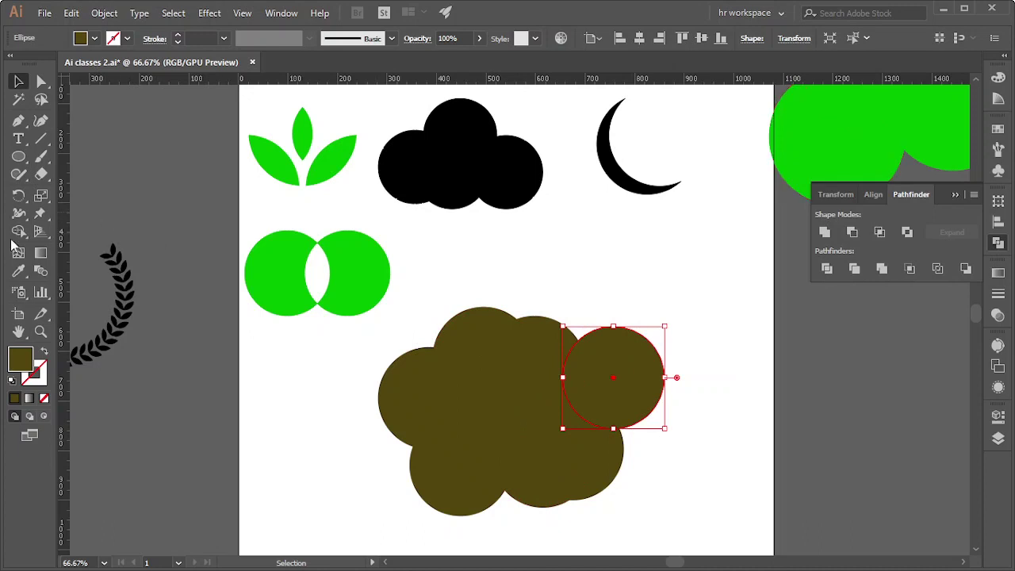
click(19, 270)
click(883, 123)
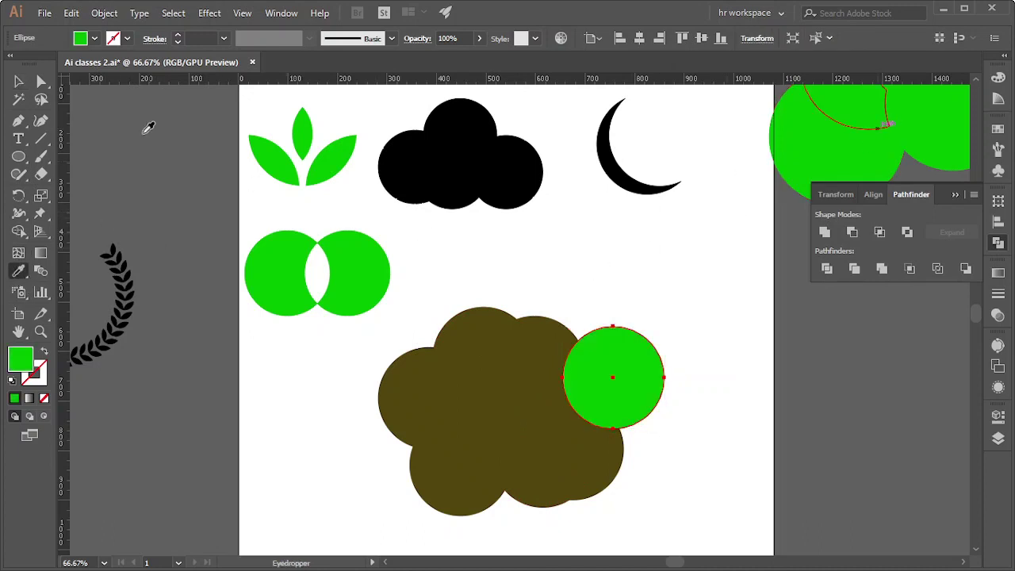
- Recolour the upper-left circle light green and the circle behind it magenta
click(19, 81)
click(511, 352)
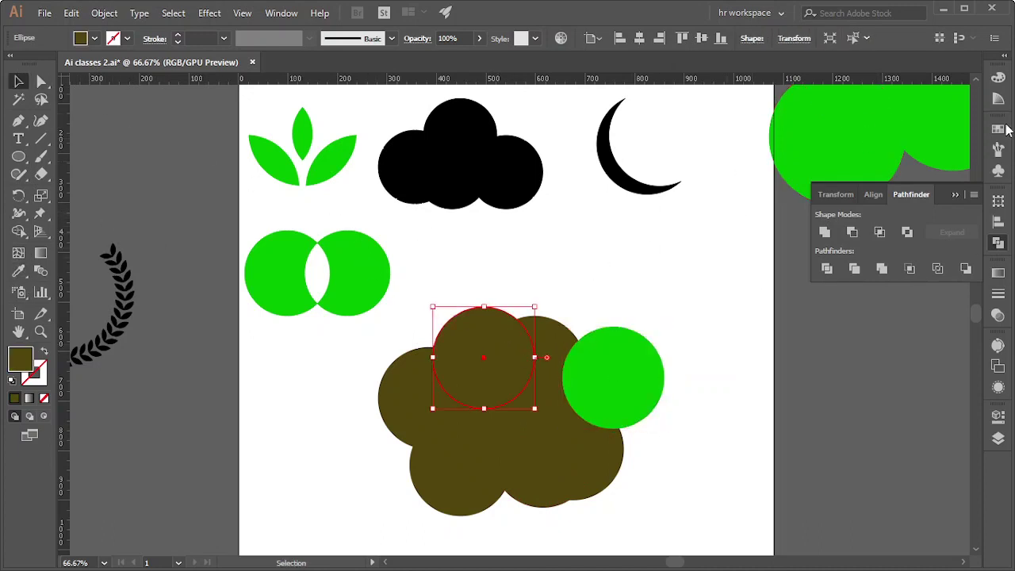
click(998, 76)
click(906, 120)
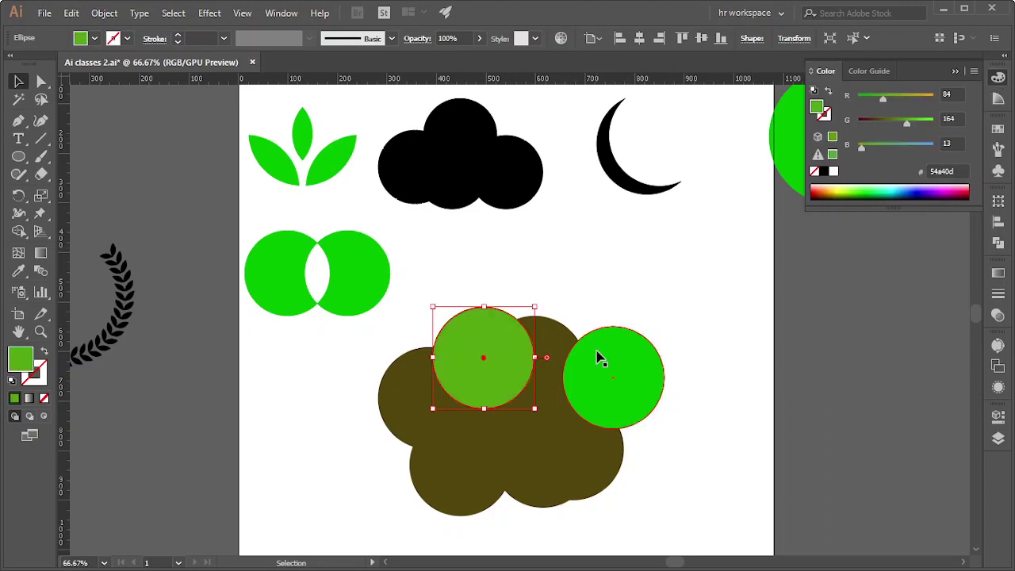
click(553, 336)
click(910, 148)
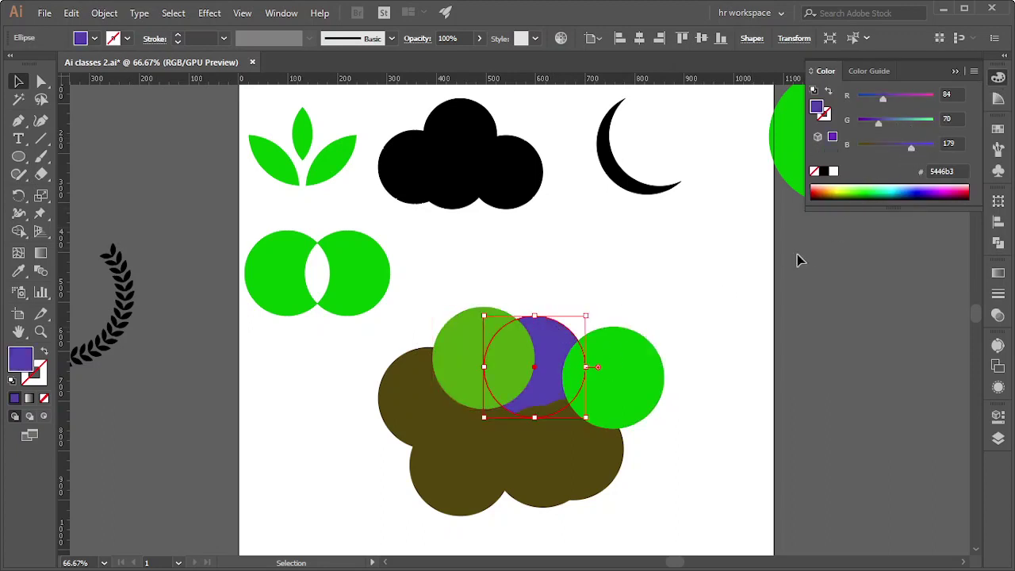
click(925, 96)
- Move a lower circle right and make it orange-red, and turn another mint
click(545, 456)
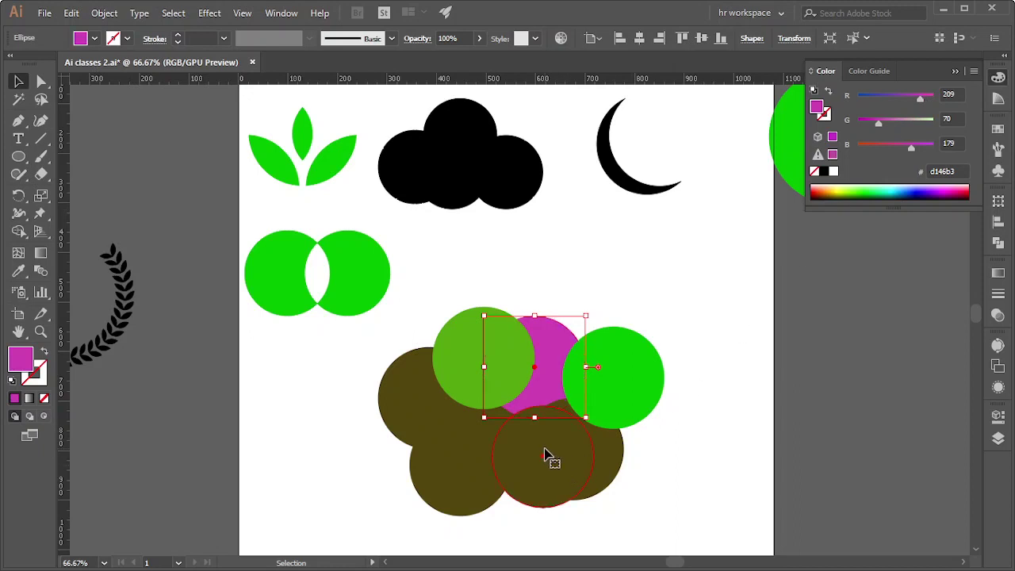
click(929, 122)
drag(577, 463, 607, 455)
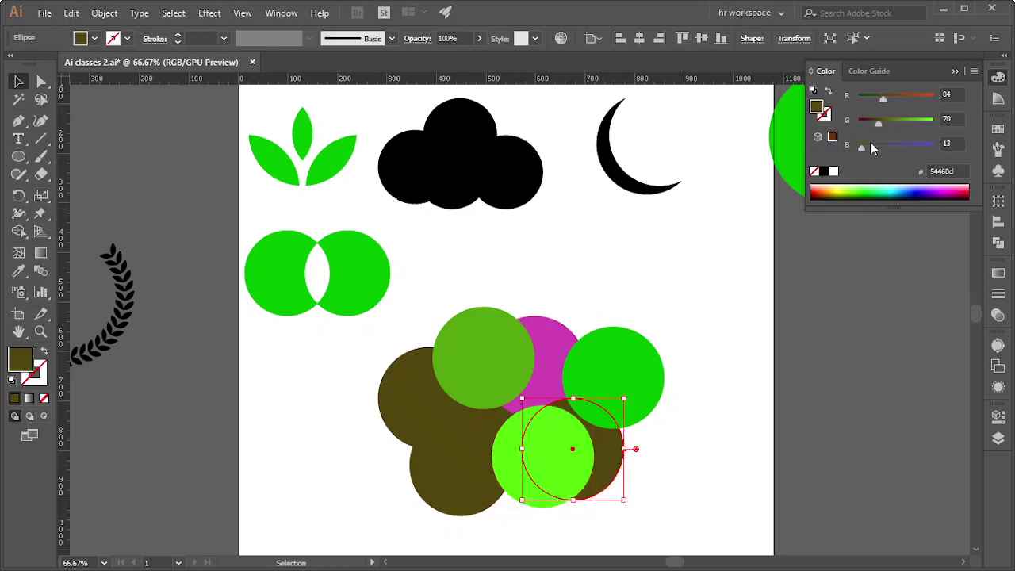
click(916, 98)
click(472, 449)
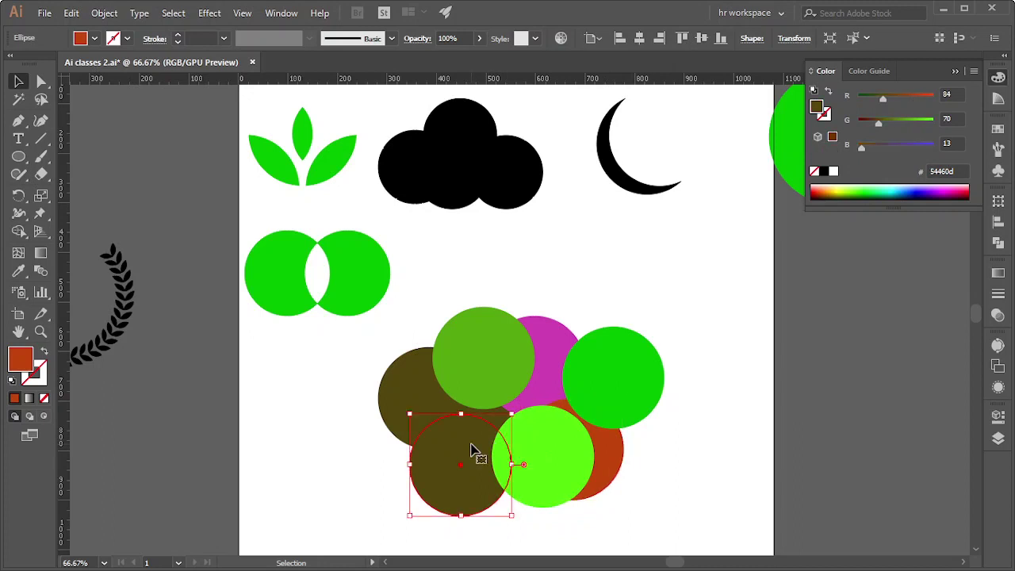
click(929, 123)
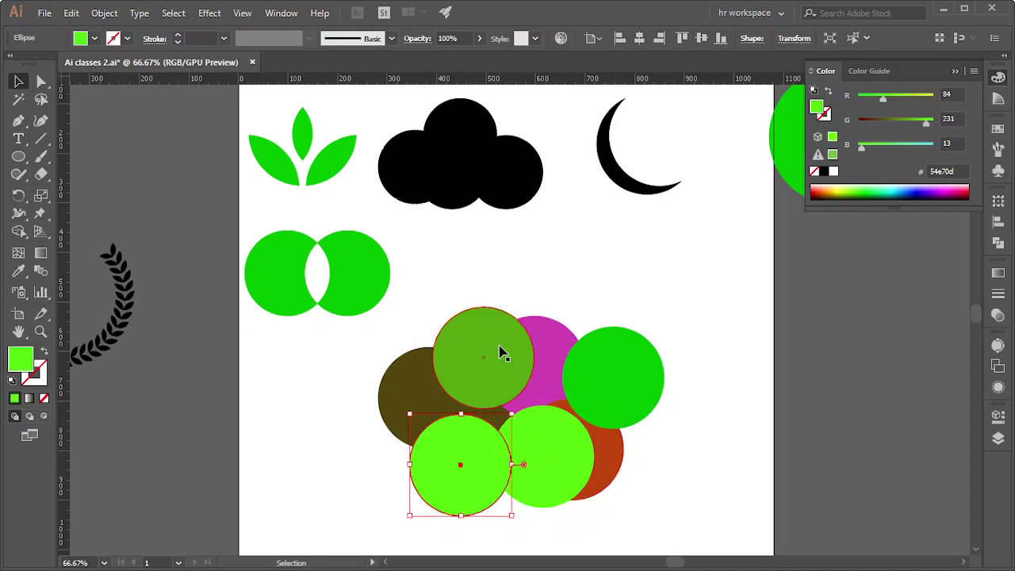
click(910, 148)
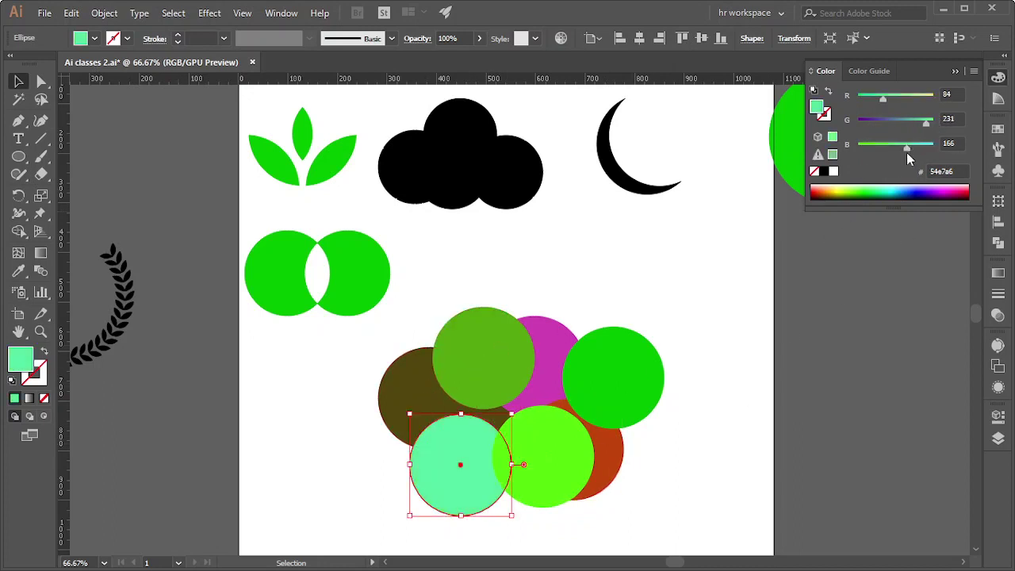
- Make the last olive circle red-orange and switch to Outline view (Ctrl+Y)
click(405, 397)
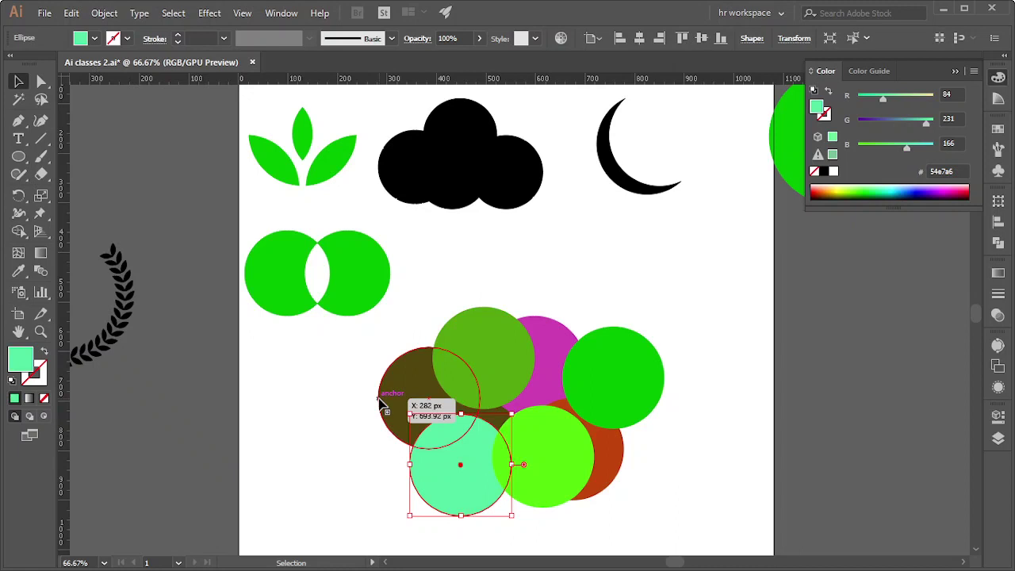
click(922, 99)
click(769, 265)
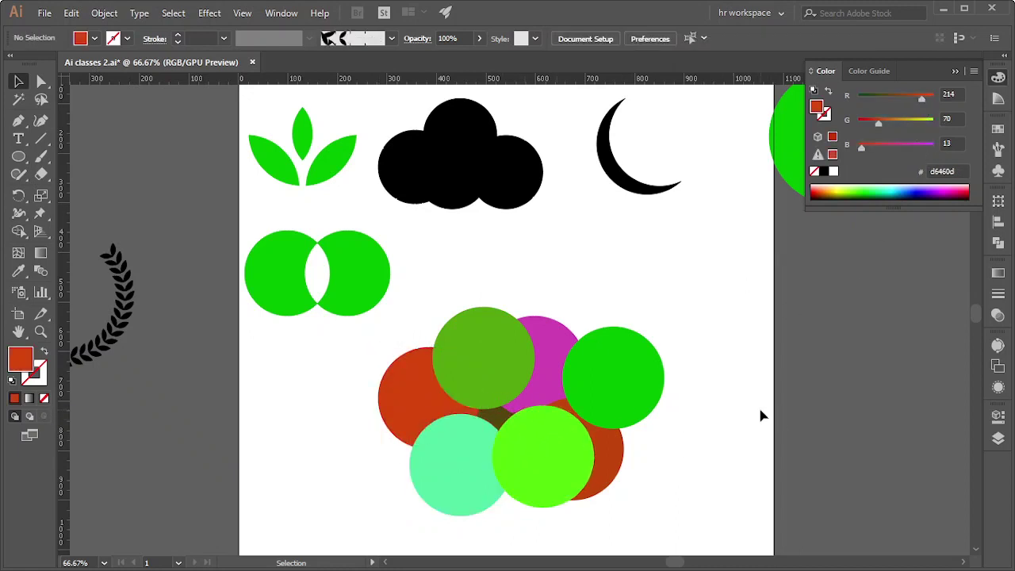
key(ctrl+y)
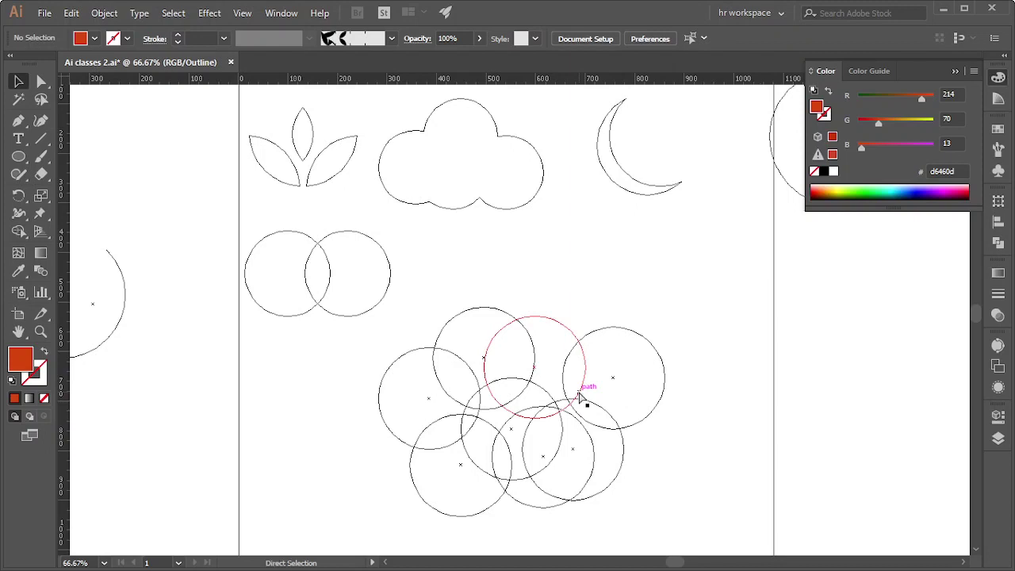
- Apply Pathfinder Trim to the circle cluster, check it in Outline view, and nudge it up-right
key(ctrl+y)
drag(343, 349, 701, 515)
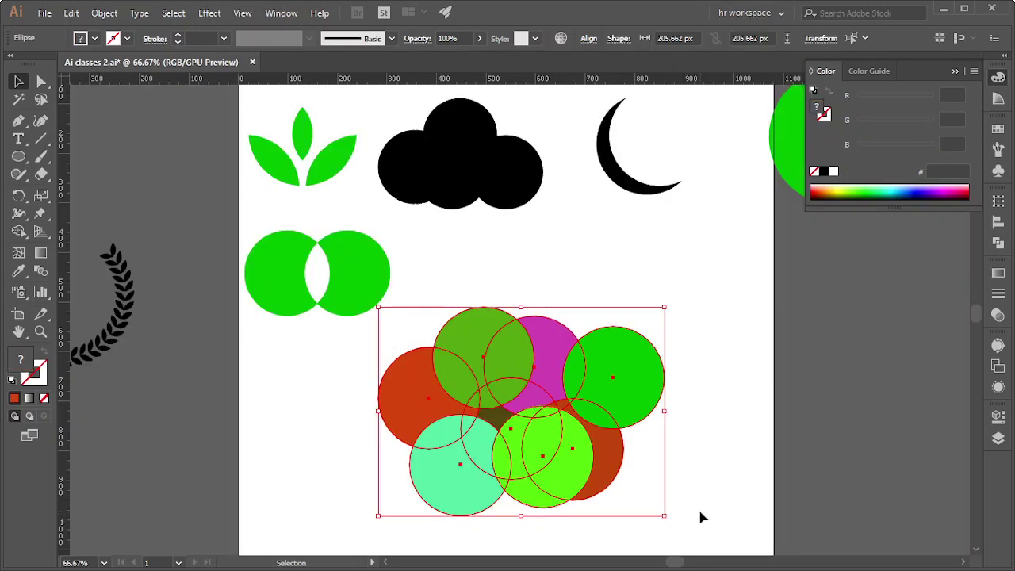
key(ctrl+y)
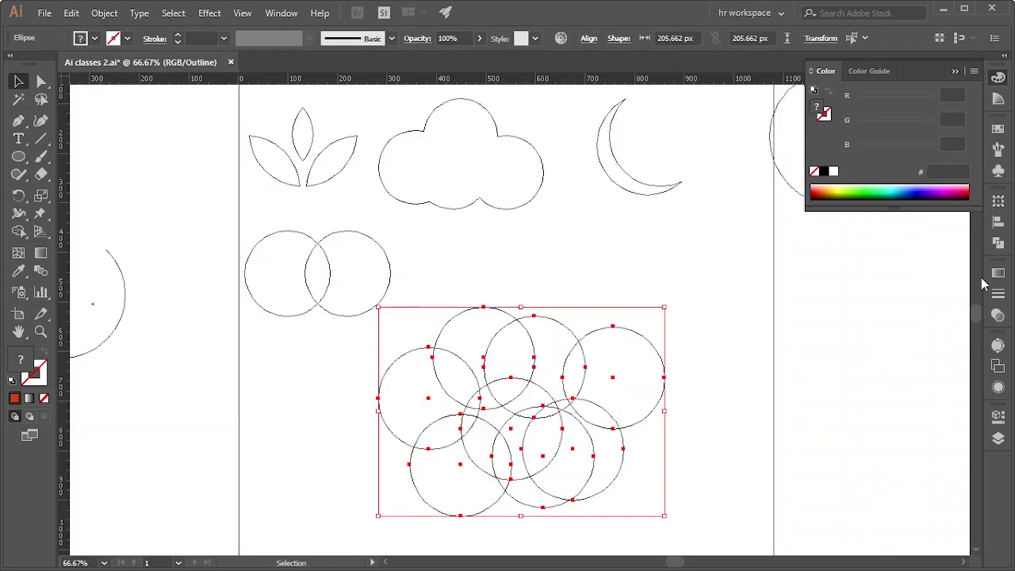
click(998, 242)
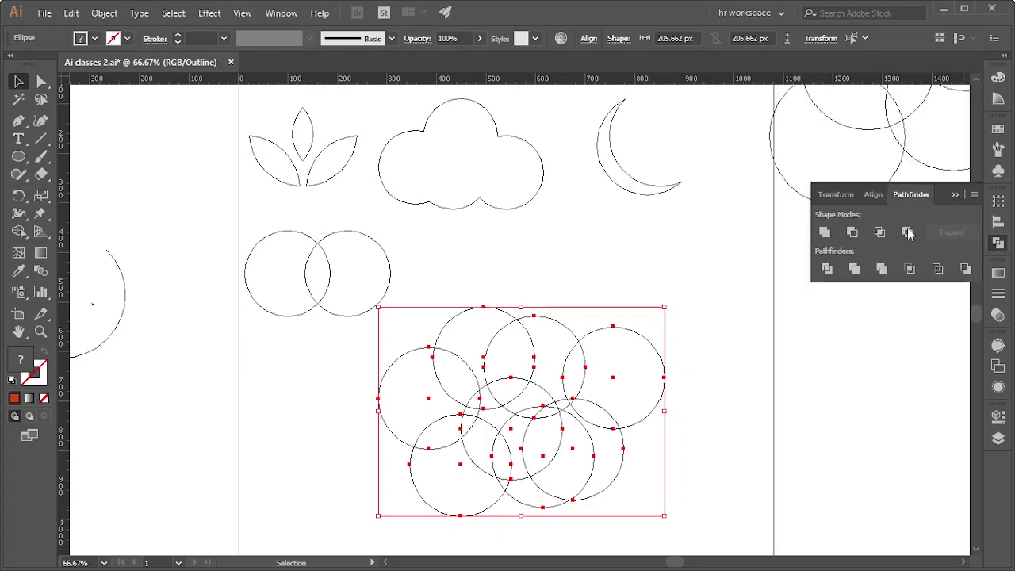
click(854, 270)
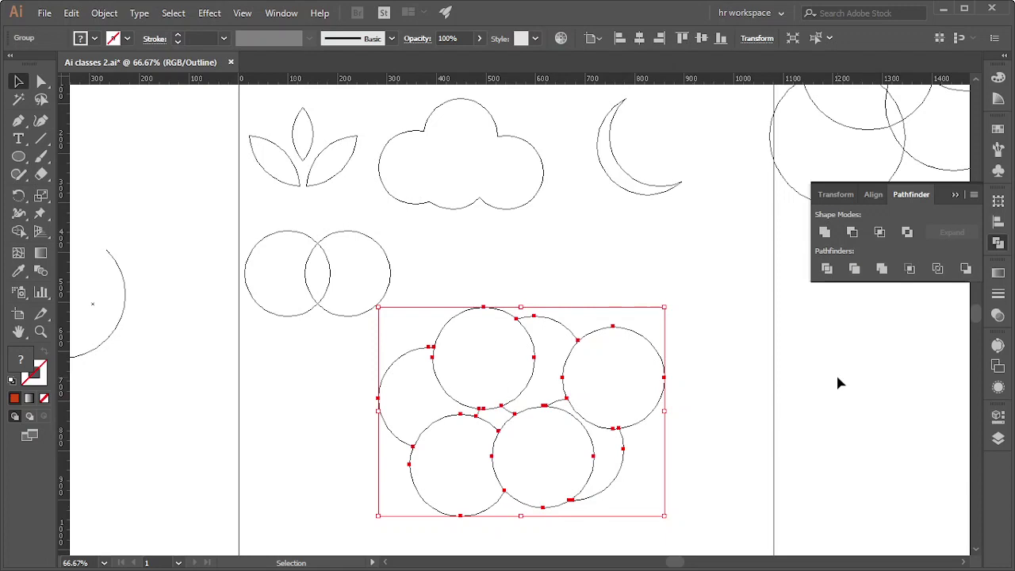
click(670, 366)
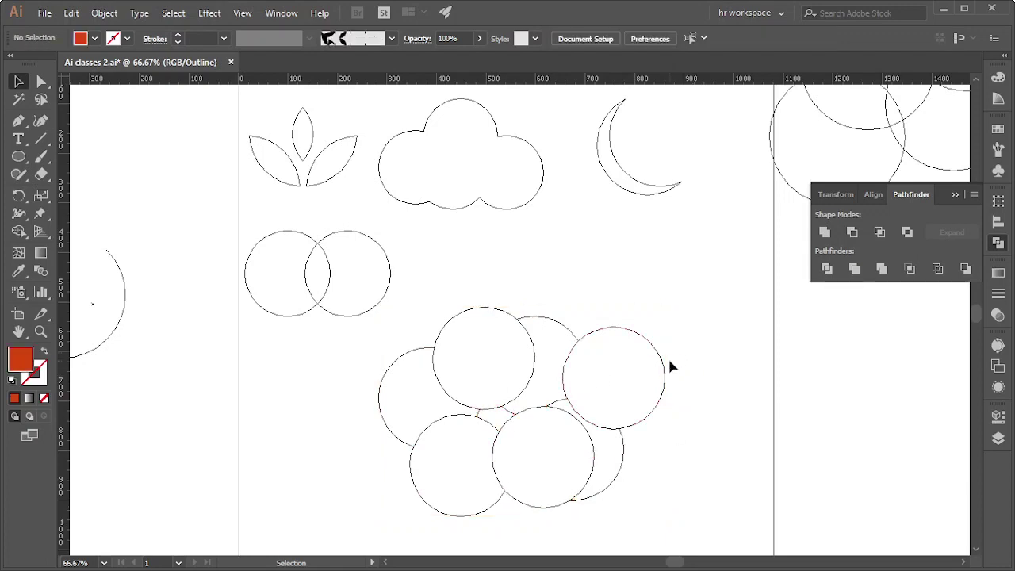
drag(478, 310, 522, 297)
- Ungroup the trimmed circles and drag the cut pieces apart to inspect them
right_click(521, 297)
click(565, 419)
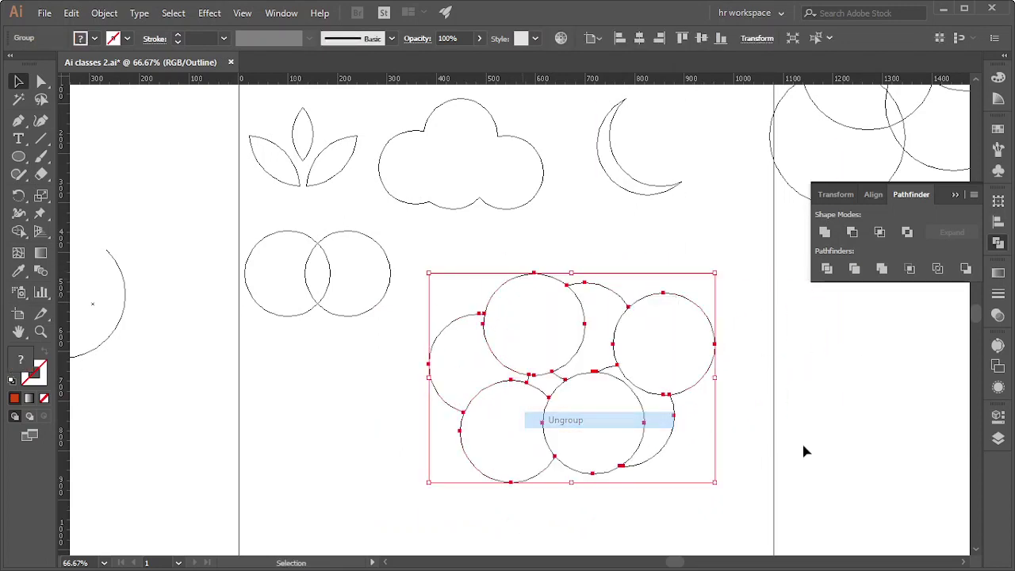
click(675, 381)
drag(585, 333, 373, 406)
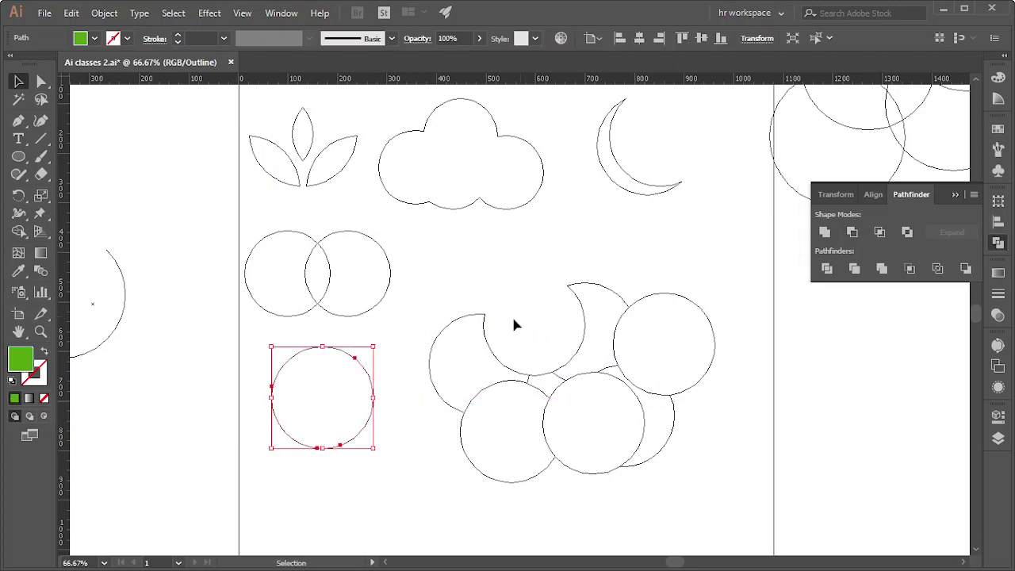
mouse_move(442, 338)
mouse_down()
mouse_move(448, 307)
mouse_move(428, 246)
mouse_up()
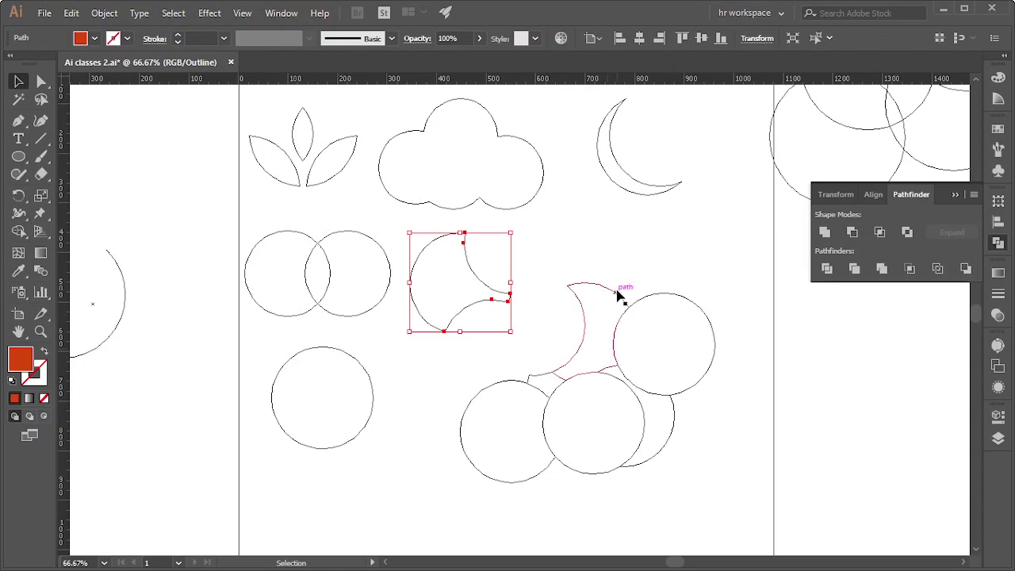
drag(619, 295, 619, 232)
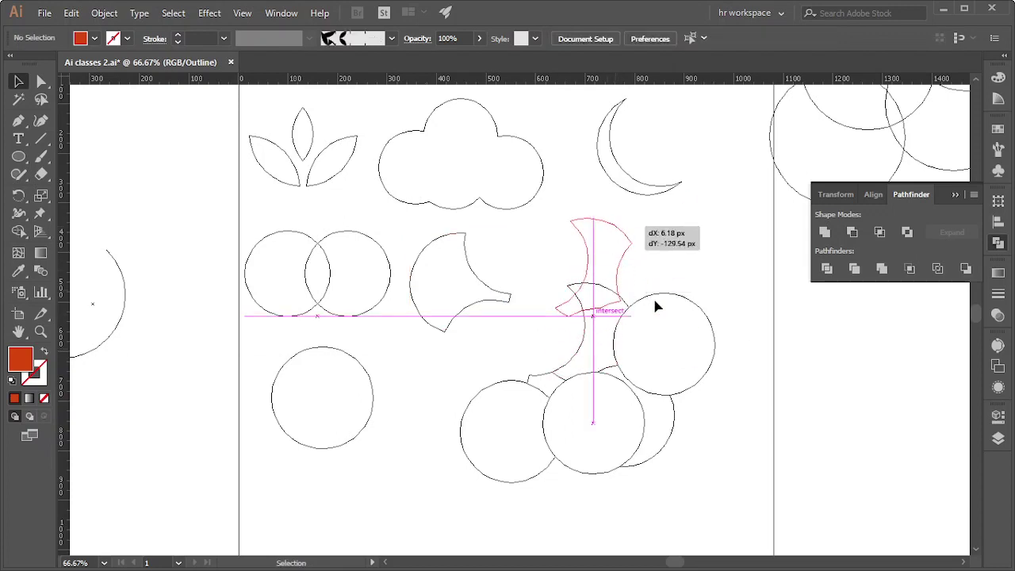
drag(670, 298, 728, 312)
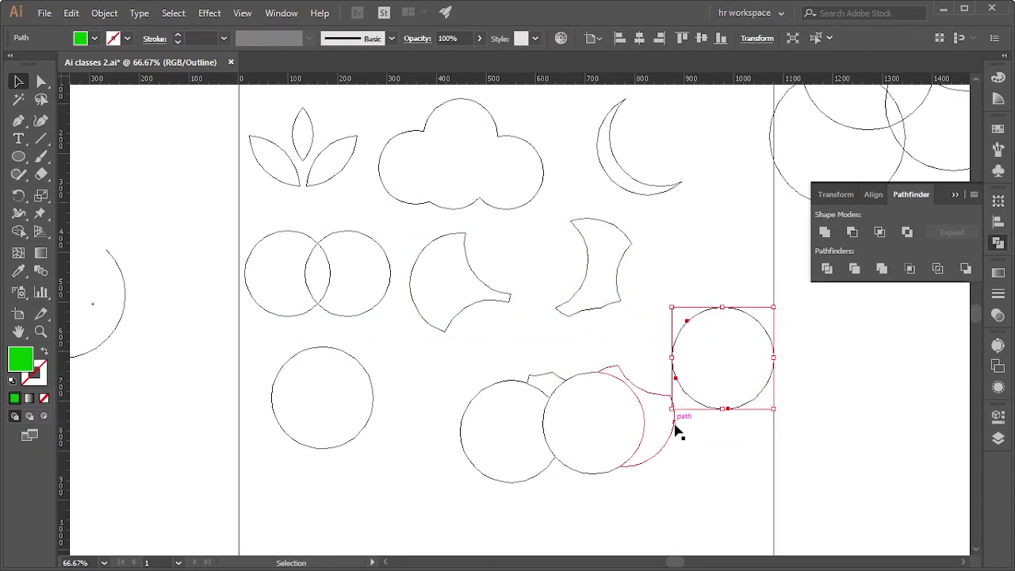
drag(677, 431, 730, 514)
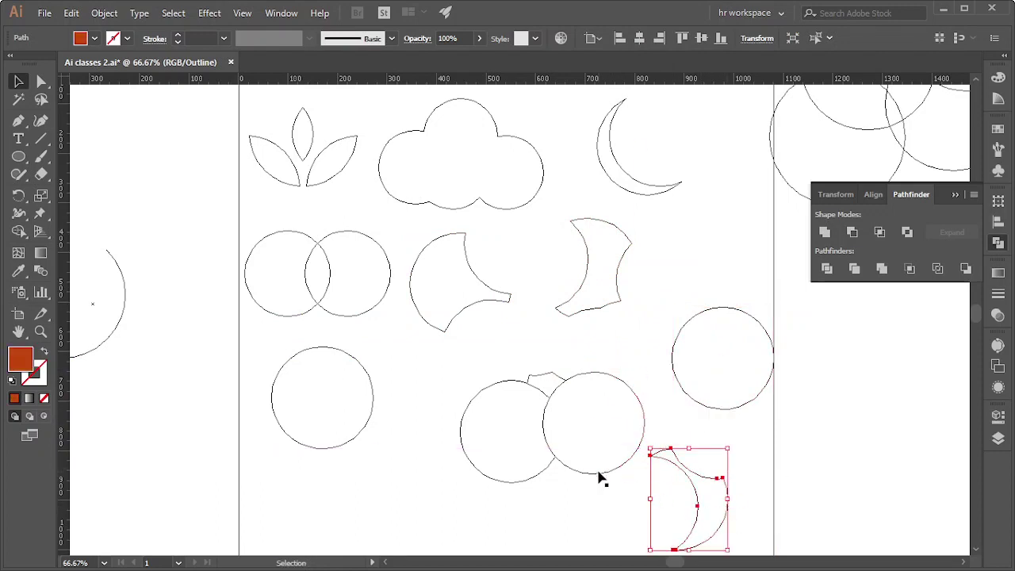
mouse_move(598, 476)
mouse_down()
mouse_move(575, 507)
mouse_move(401, 542)
mouse_up()
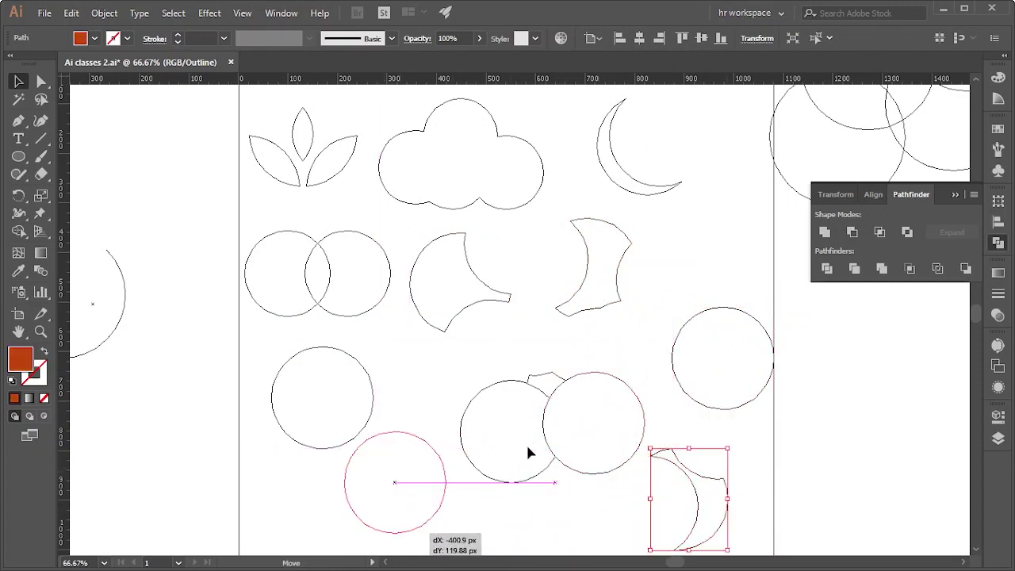
drag(530, 453, 530, 454)
drag(558, 383, 609, 355)
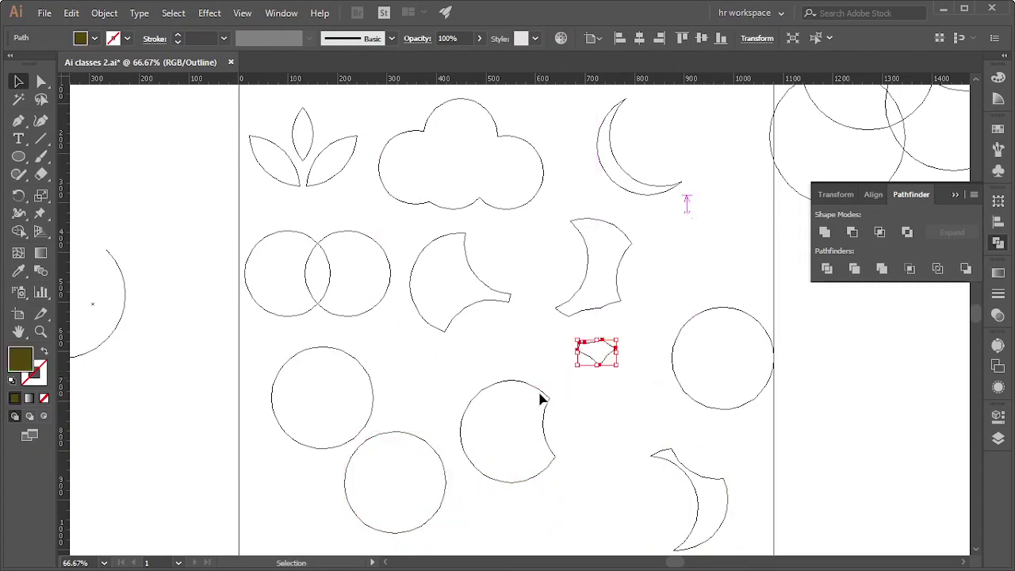
- Undo the piece moves to reassemble the cluster and return to colour preview
key(ctrl+z)
key(ctrl+z)
key(ctrl+z)
key(ctrl+z)
key(ctrl+z)
key(ctrl+z)
key(ctrl+z)
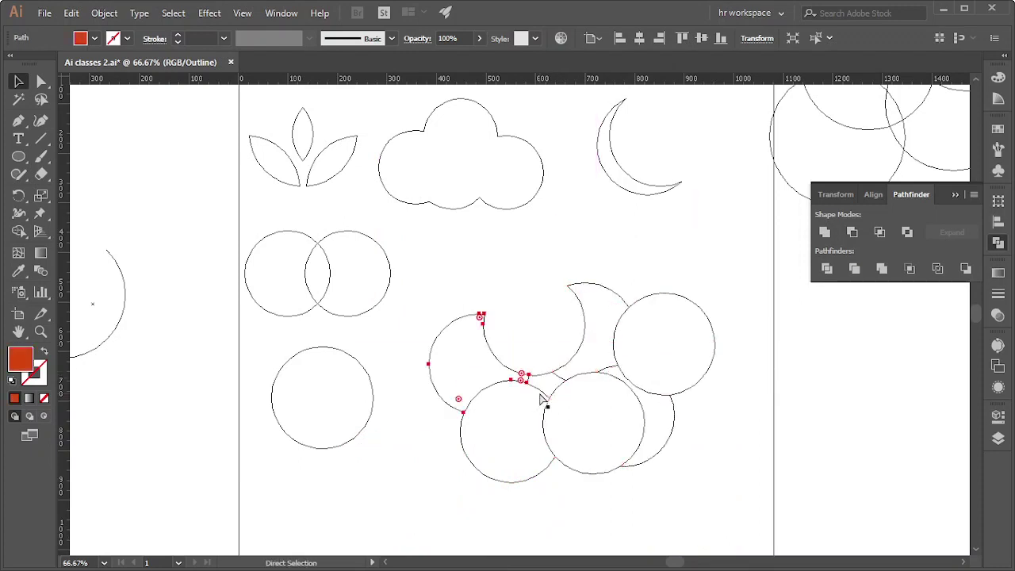
key(ctrl+z)
key(ctrl+z)
key(v)
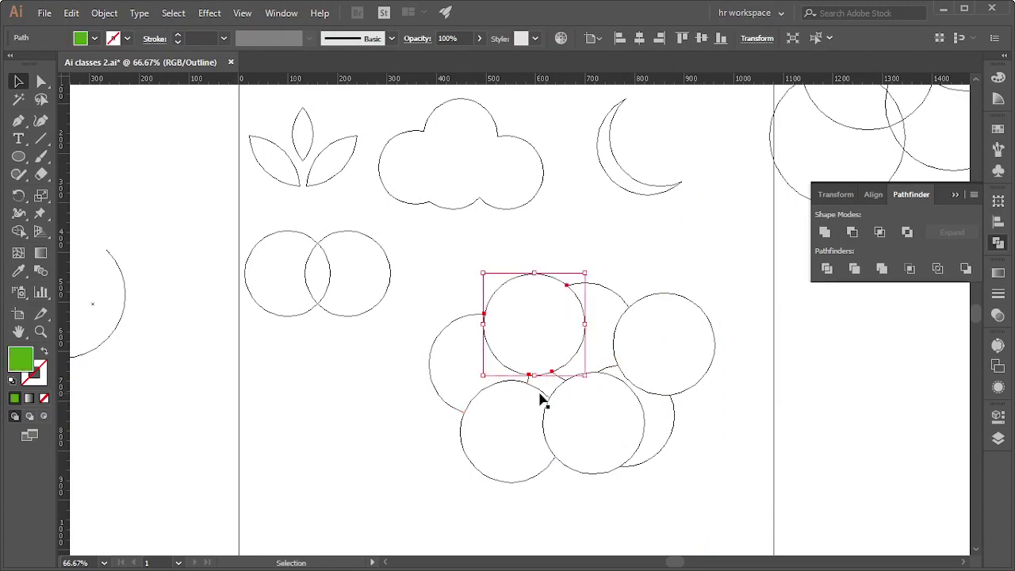
key(ctrl+y)
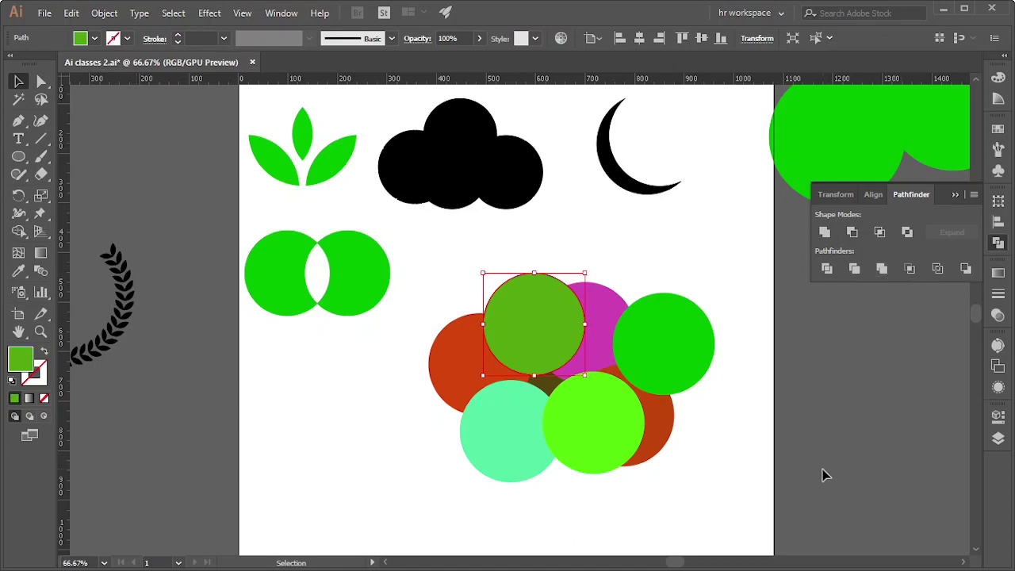
- Draw a green circle and place an overlapping copy beside it
scroll(376, 382, down, 3)
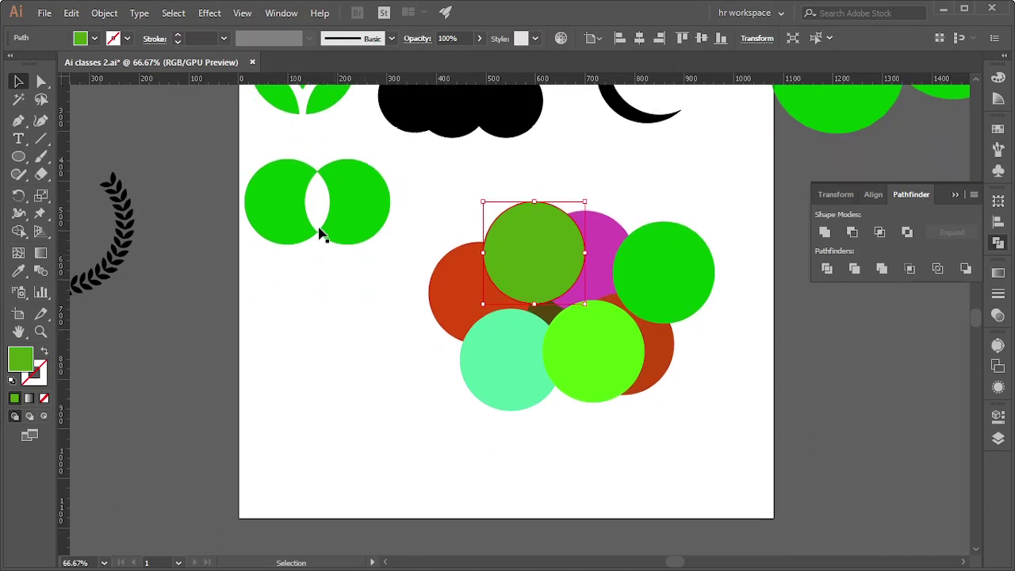
click(10, 159)
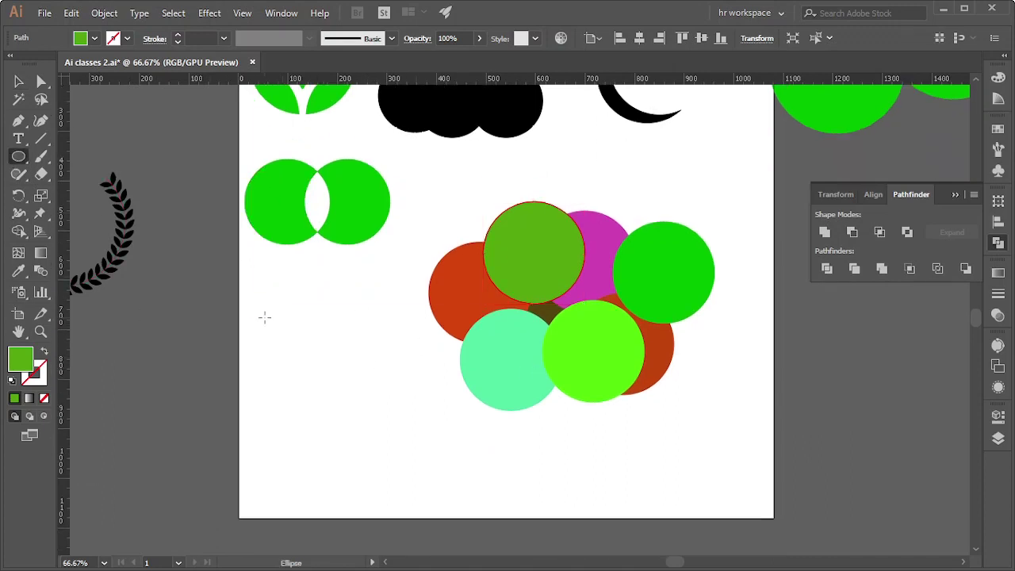
mouse_move(264, 317)
mouse_down()
mouse_move(320, 372)
mouse_move(325, 353)
mouse_up()
click(19, 82)
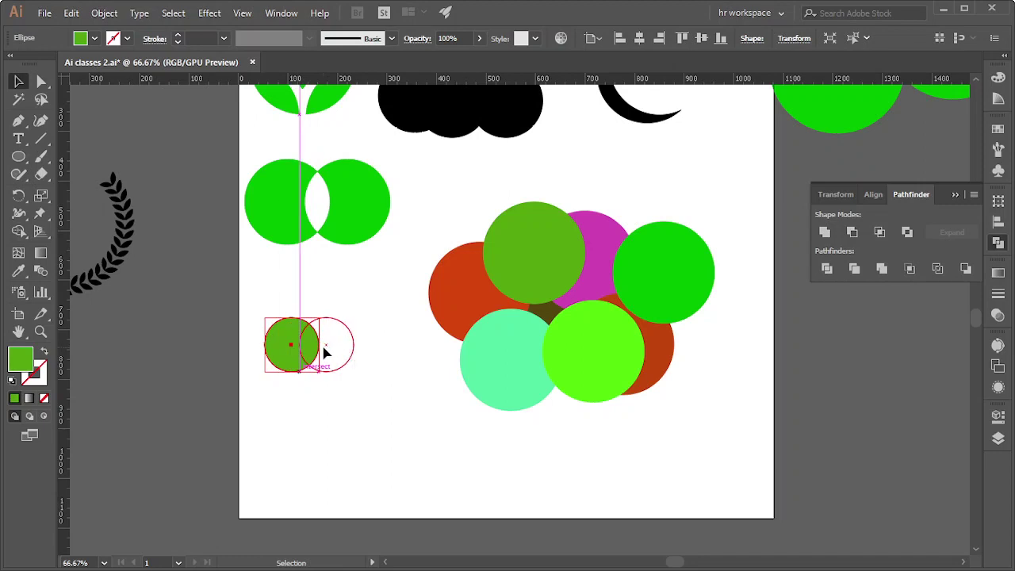
click(373, 409)
- Select both green circles and apply Pathfinder Merge
scroll(302, 357, up, 2)
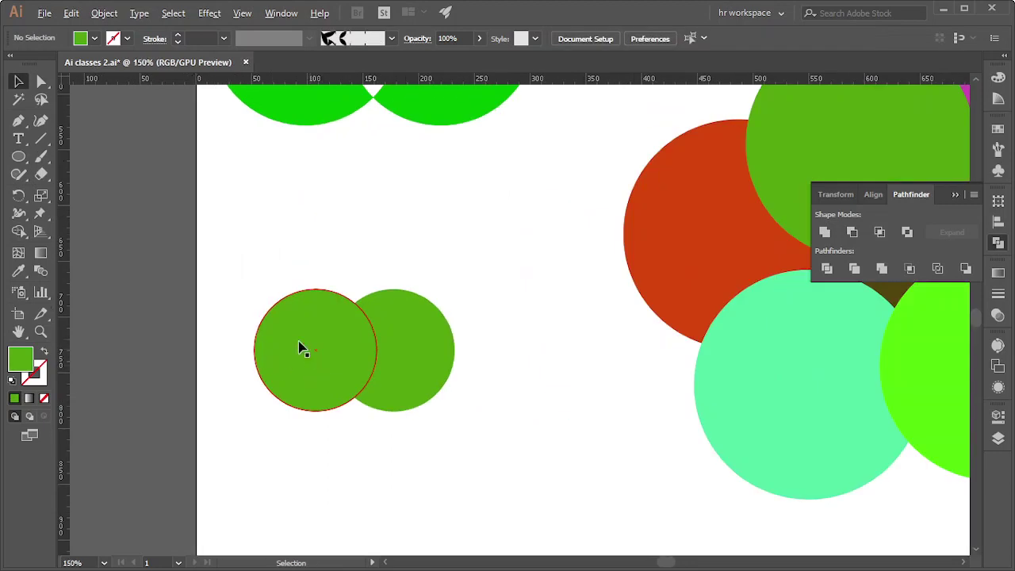
drag(271, 255, 434, 387)
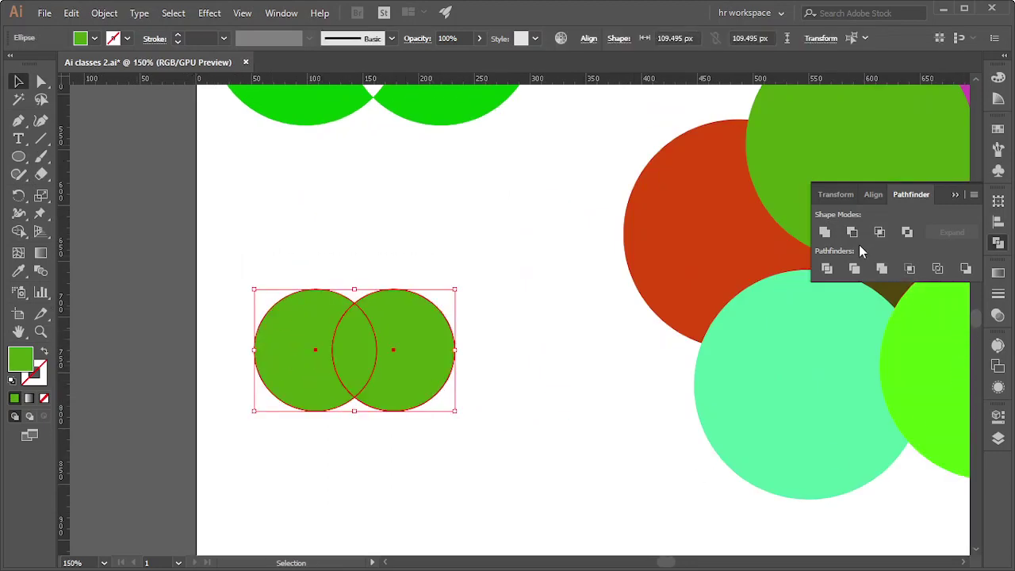
scroll(515, 270, up, 5)
scroll(508, 309, up, 3)
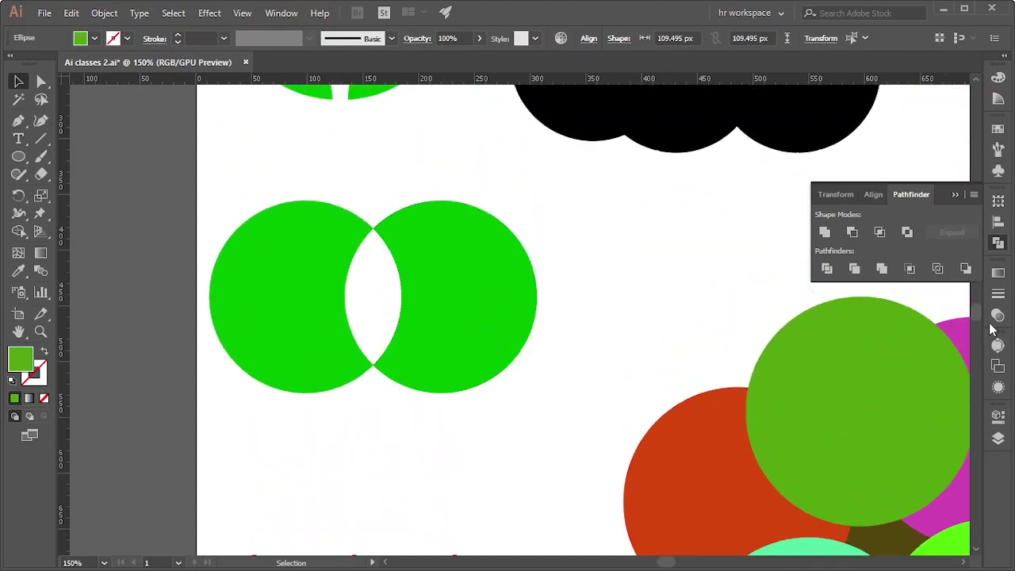
scroll(329, 407, down, 2)
scroll(626, 348, down, 2)
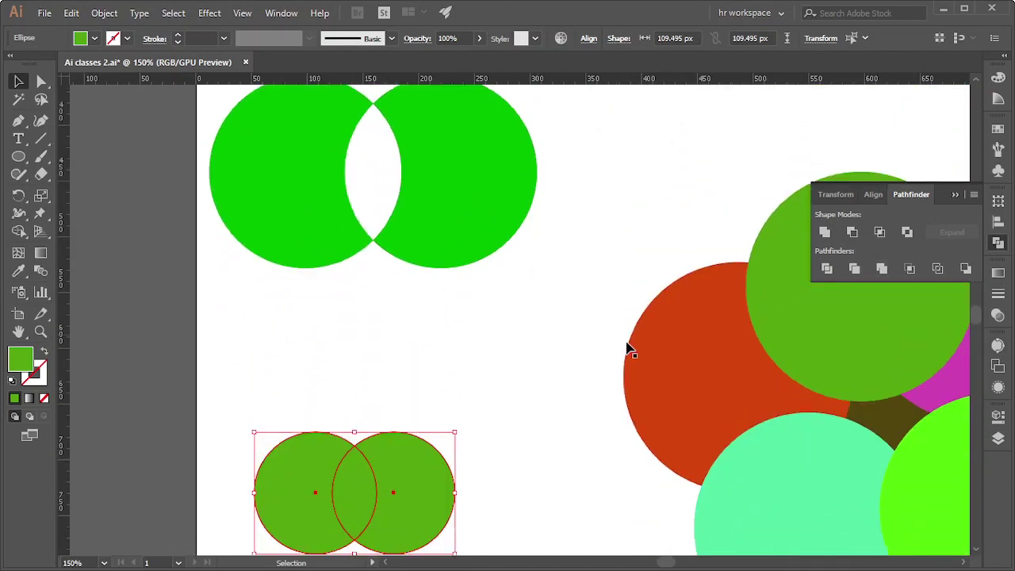
scroll(627, 349, down, 2)
click(878, 268)
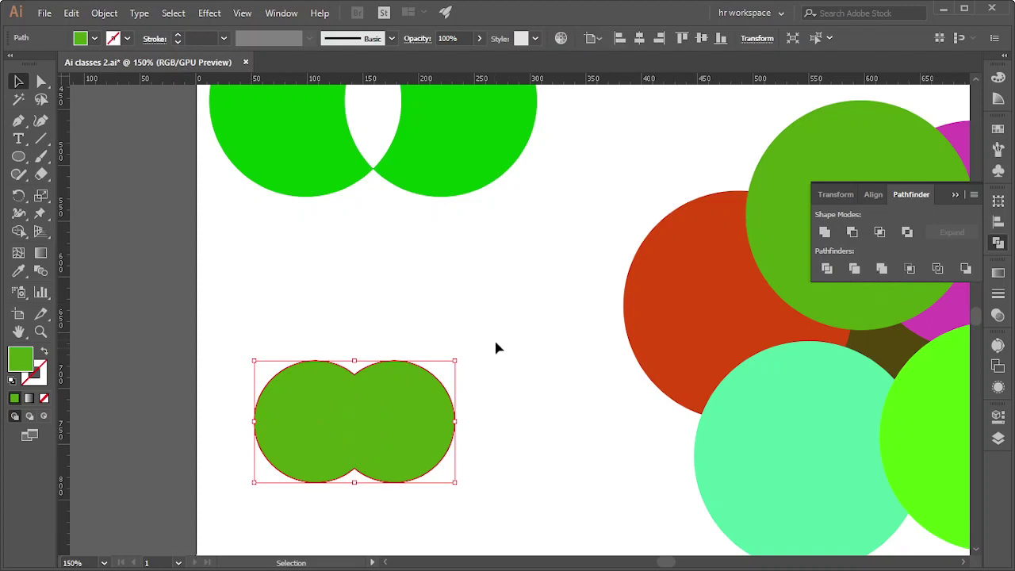
- Inspect the merged shape's anchor points in Outline view, then return to preview
key(a)
key(v)
key(ctrl+y)
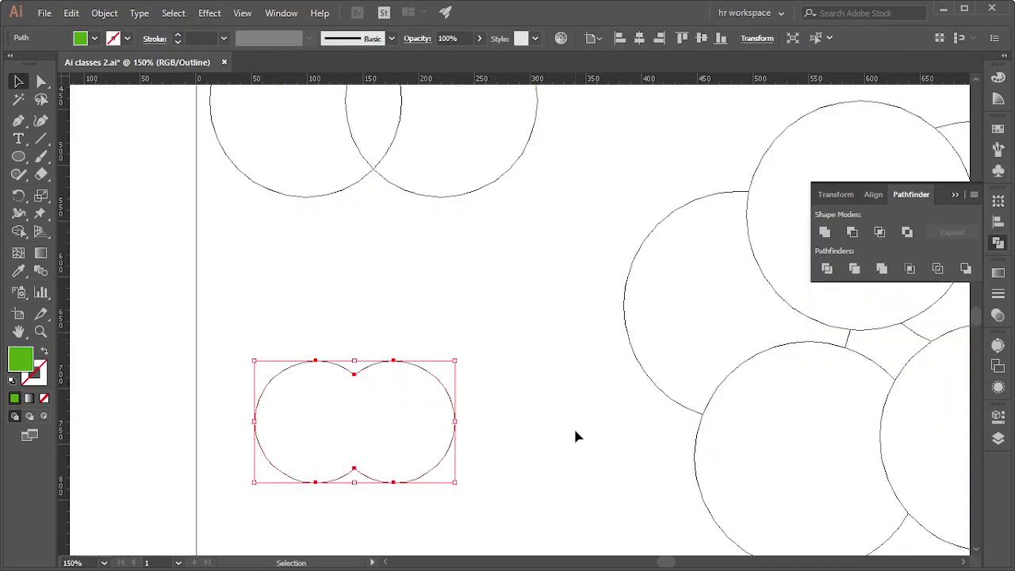
key(a)
key(ctrl+y)
key(v)
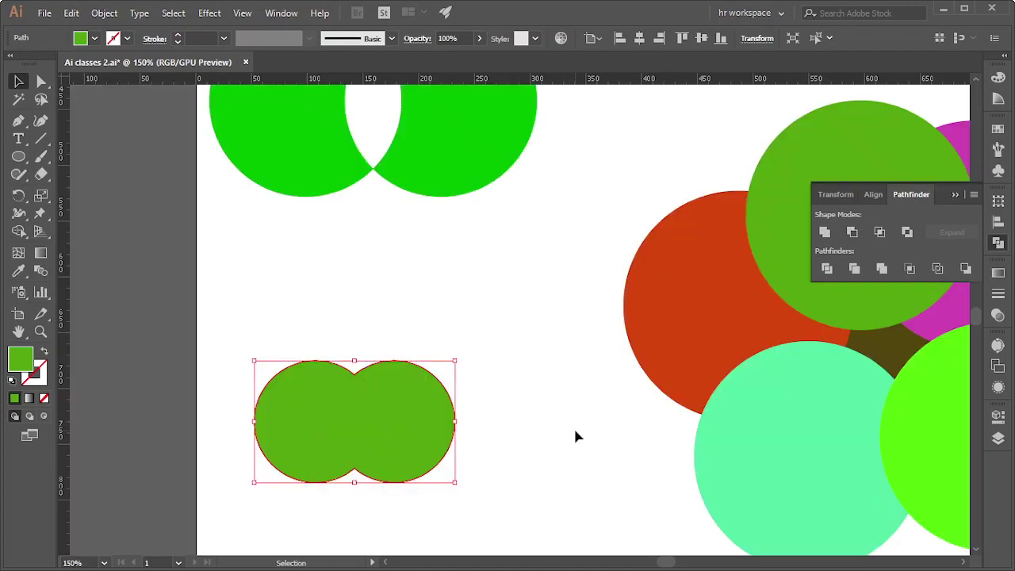
alt+scroll(409, 386, down, 2)
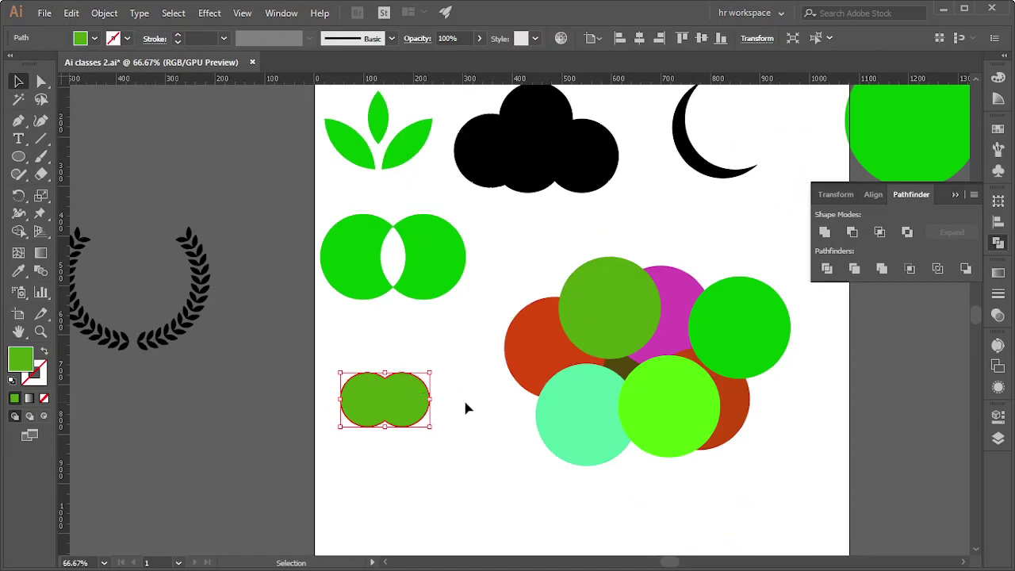
- Restore the separate circle pair and place a copy of it below
key(ctrl+z)
key(ctrl+z)
key(ctrl+z)
key(ctrl+z)
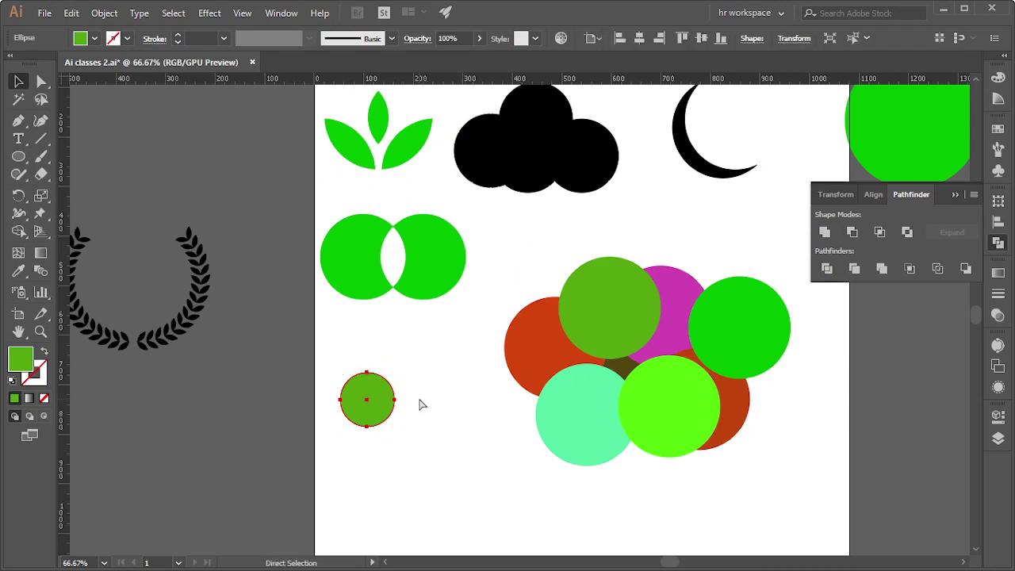
key(ctrl+shift+z)
drag(345, 362, 476, 478)
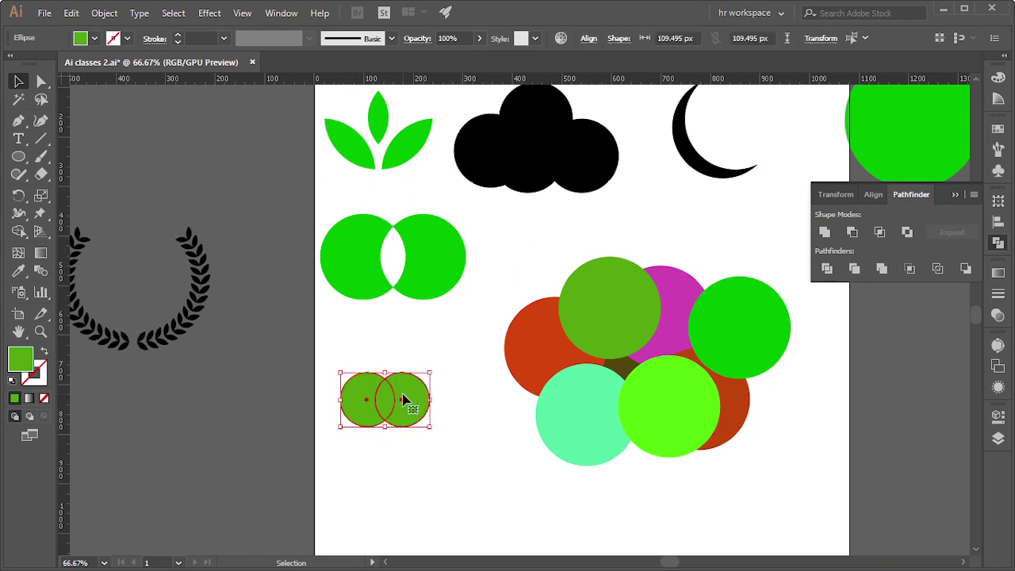
drag(403, 401, 404, 466)
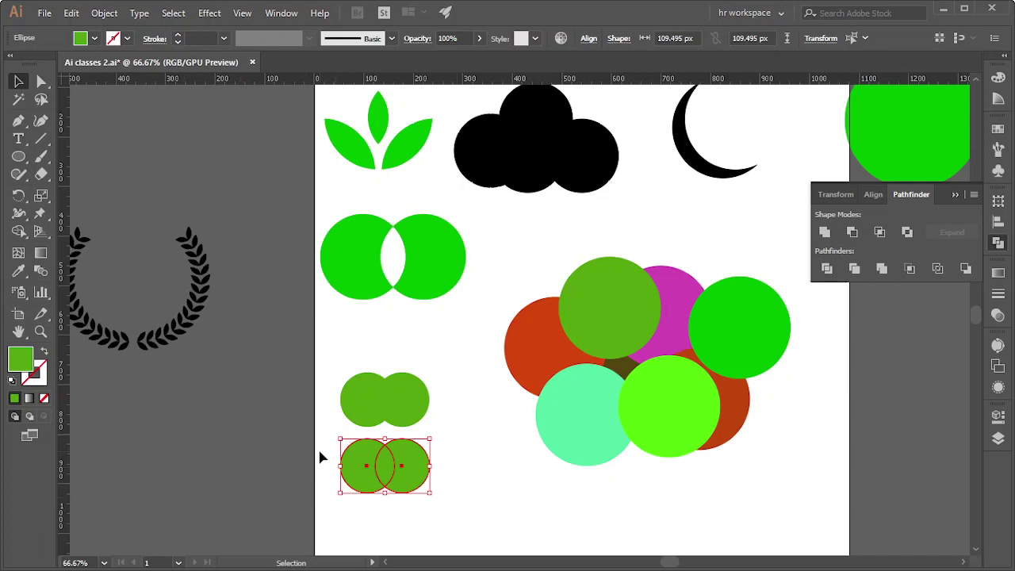
- Merge the upper pair of green circles into one capsule shape
scroll(435, 476, up, 2)
click(358, 311)
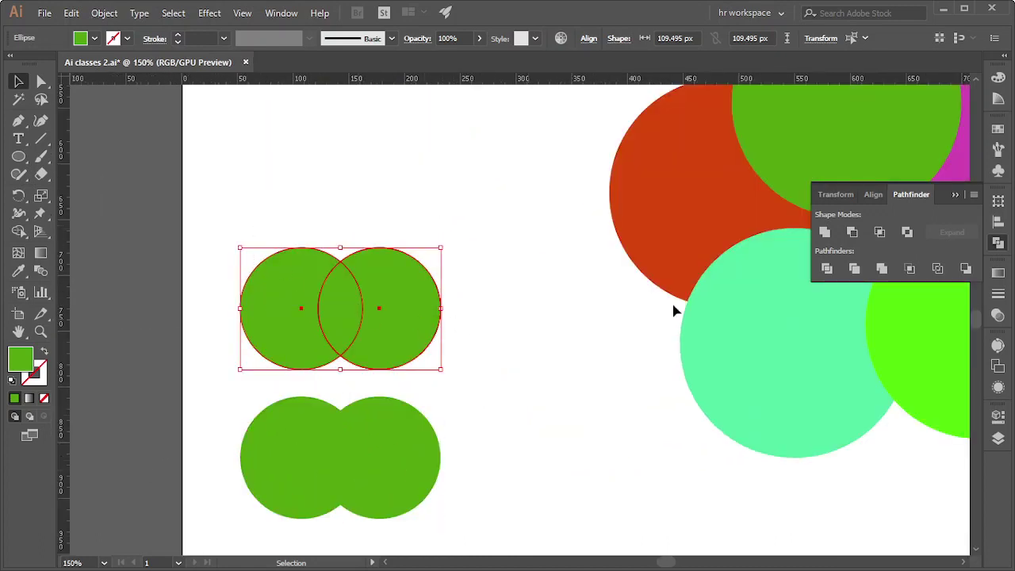
click(880, 269)
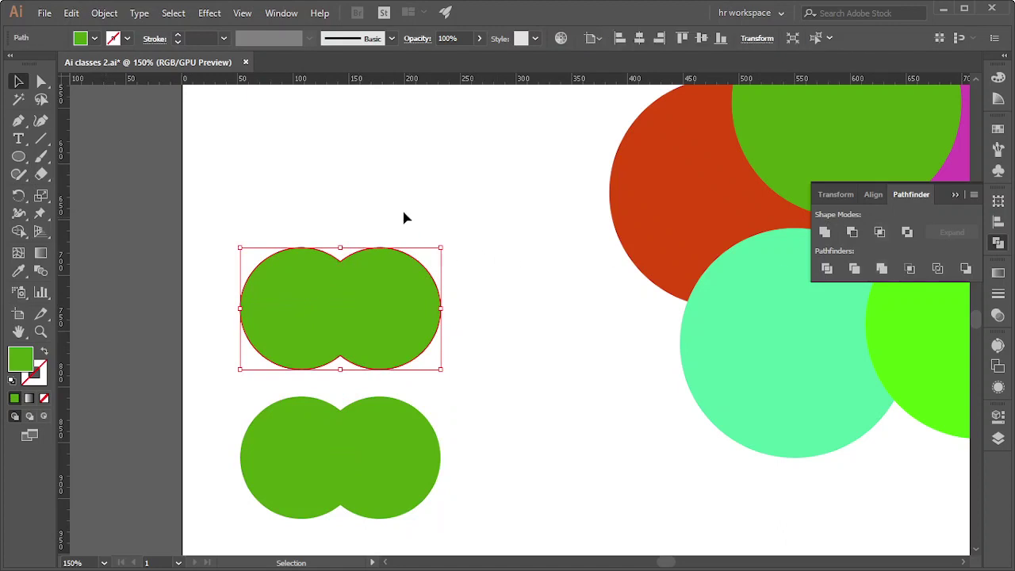
click(551, 201)
scroll(208, 428, down, 3)
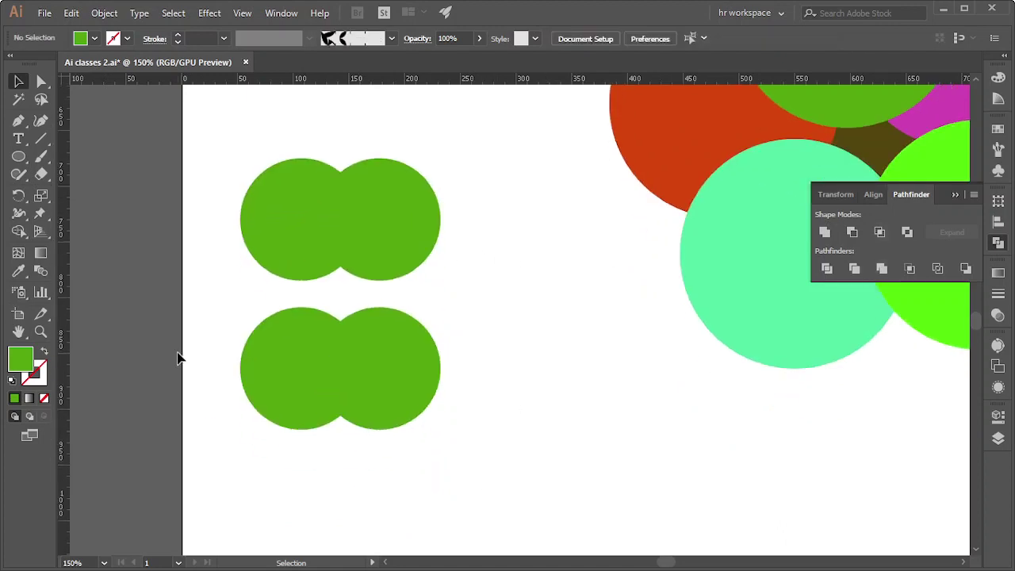
- Eyedropper the orange-red fill from the large red circle onto the lower-left circle
click(306, 370)
click(19, 271)
click(684, 175)
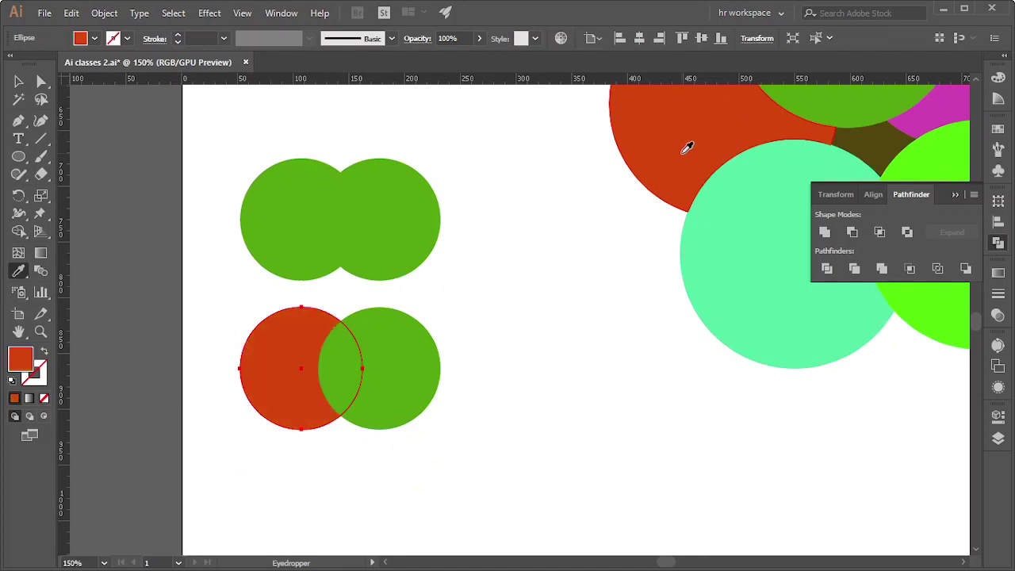
click(18, 80)
- Merge the red and green lower circles, then ungroup the result
drag(197, 325, 636, 437)
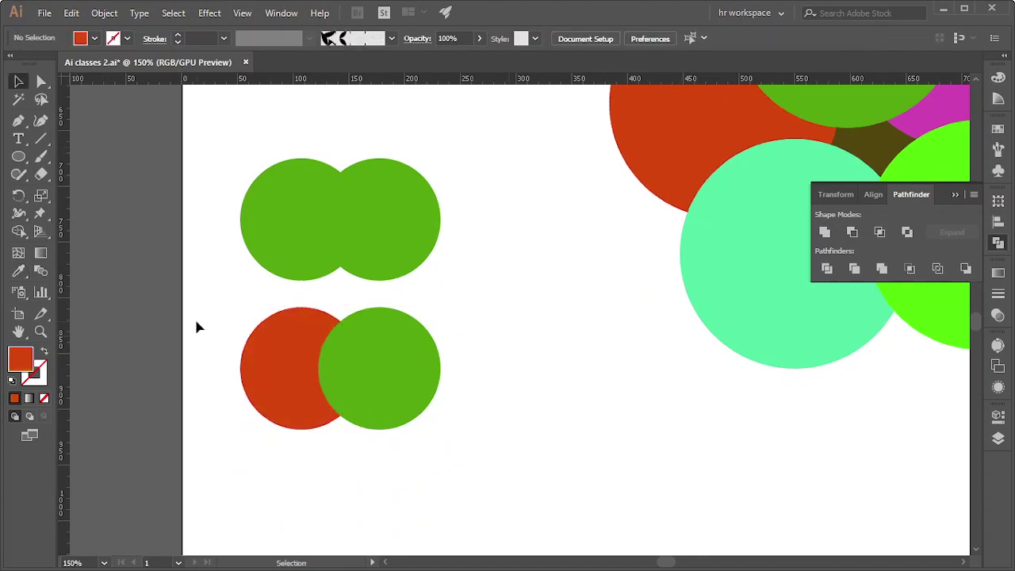
click(881, 270)
click(546, 372)
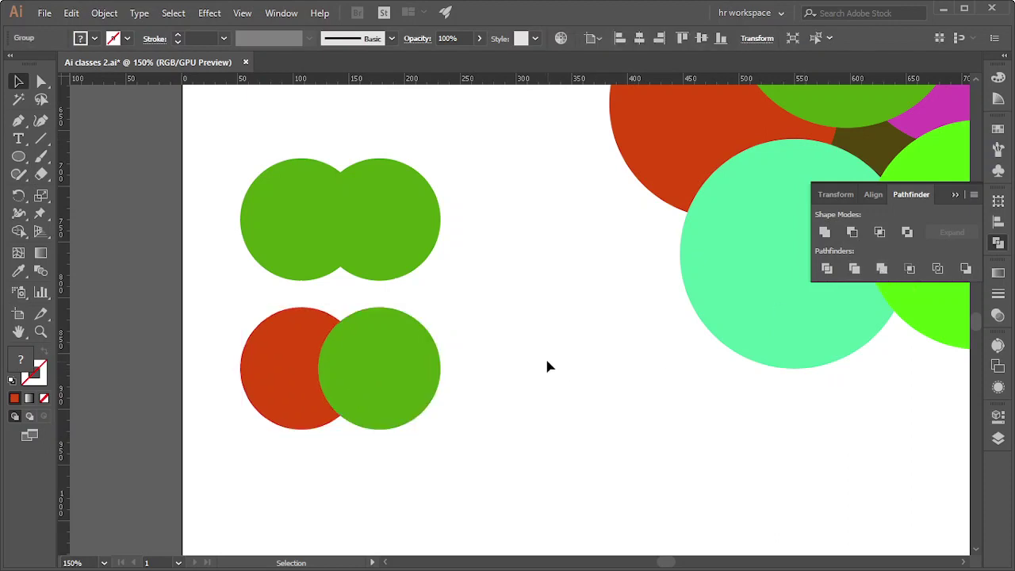
click(383, 375)
right_click(383, 372)
click(432, 255)
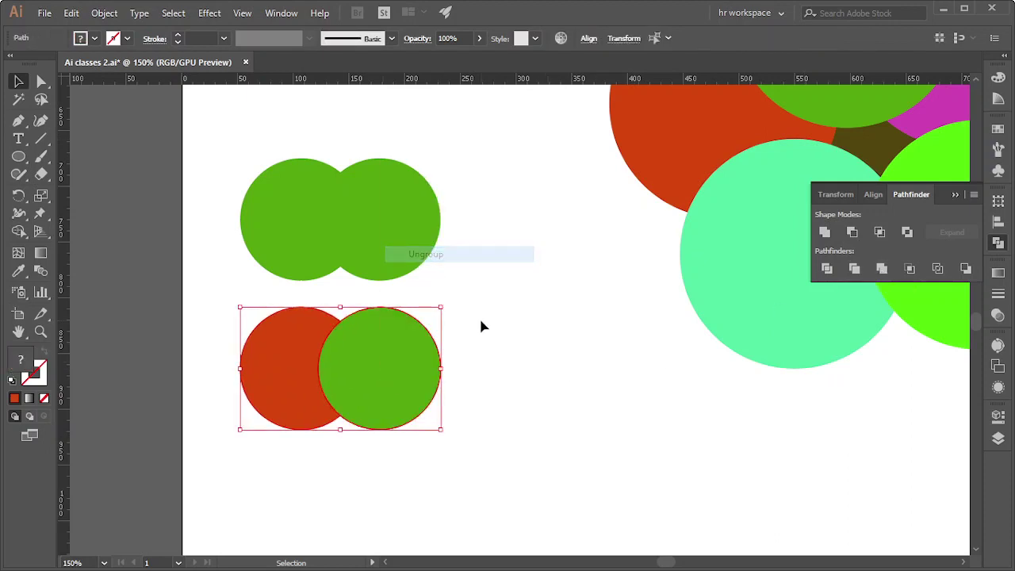
click(482, 326)
- Move the green circle aside to reveal the red crescent, then undo the move
mouse_move(376, 344)
mouse_down()
mouse_move(365, 407)
mouse_move(453, 430)
mouse_up()
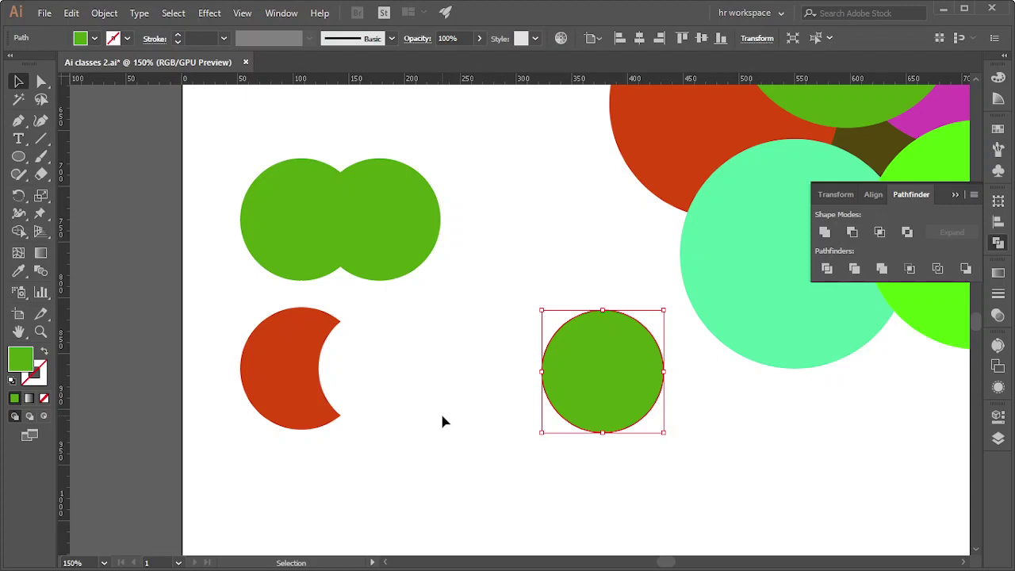
key(ctrl+z)
key(ctrl+z)
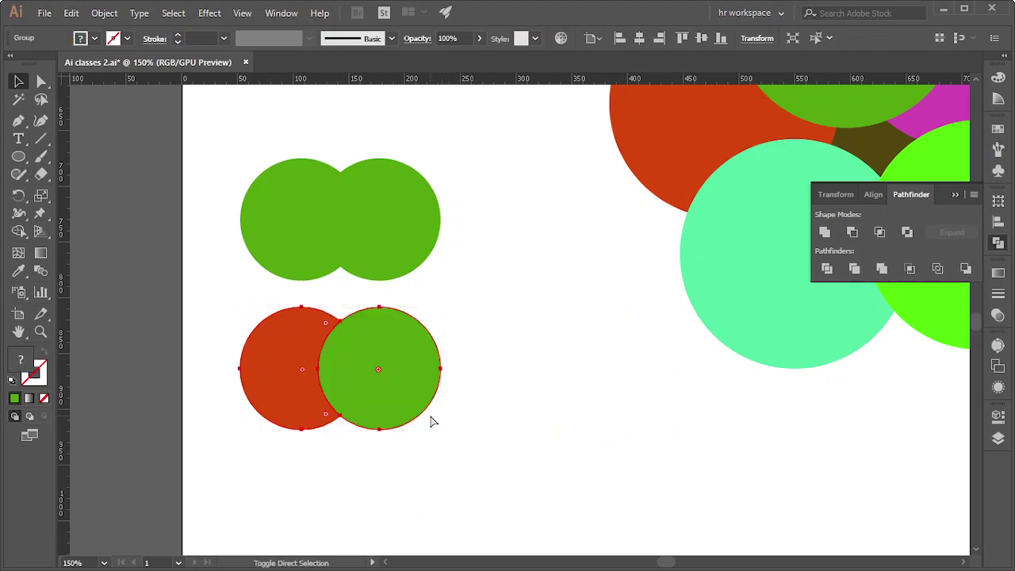
key(ctrl+shift+g)
click(523, 363)
drag(413, 354, 504, 354)
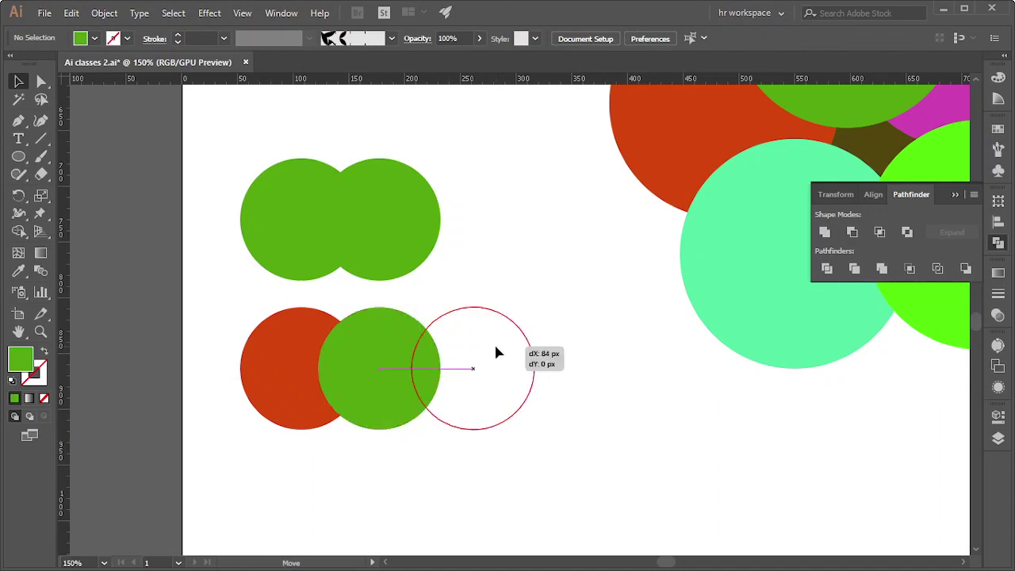
key(ctrl+z)
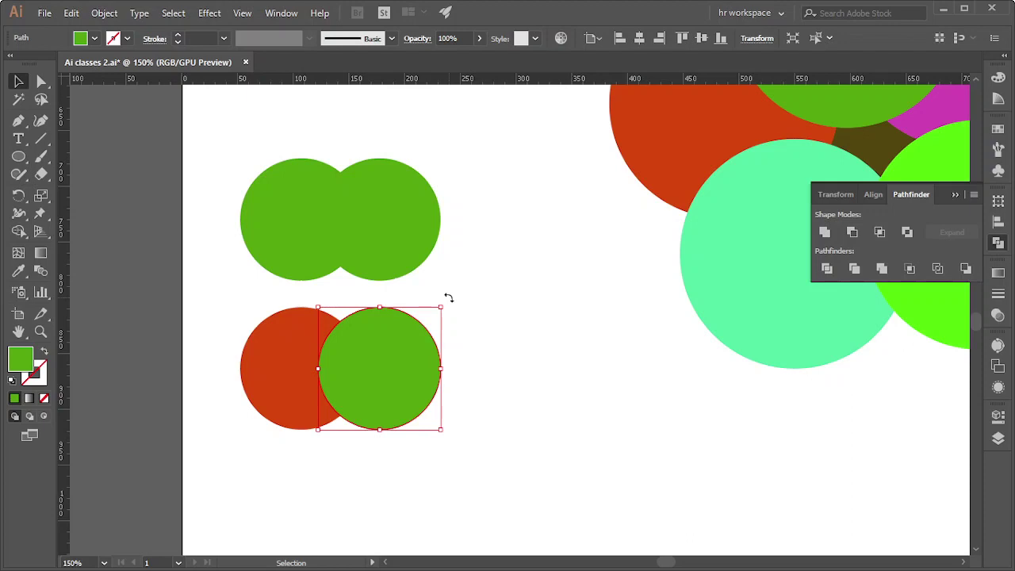
alt+scroll(434, 319, down, 3)
- Zoom out over the whole artboard, pick the Ellipse tool, and zoom back in
scroll(555, 363, up, 2)
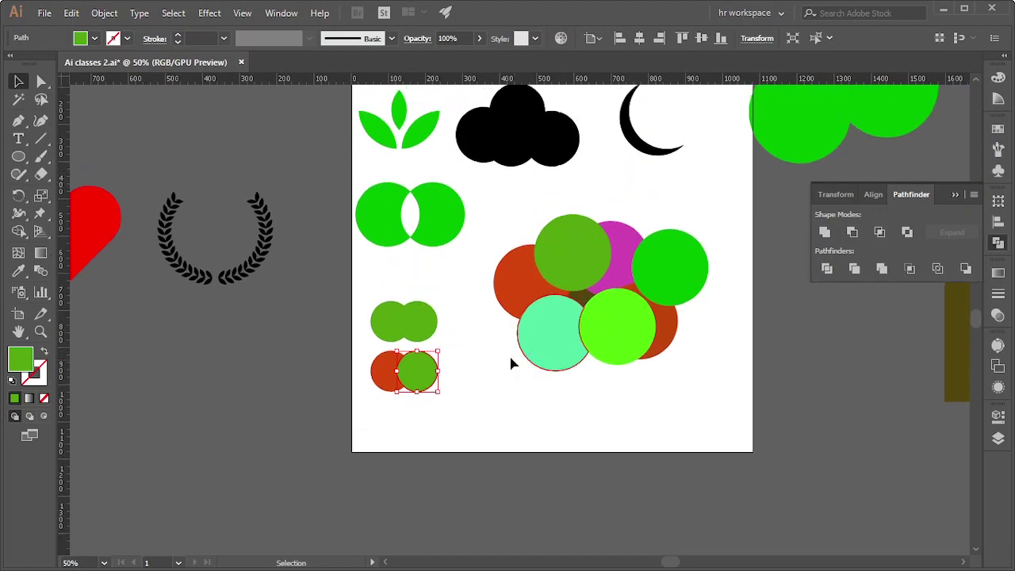
scroll(499, 388, up, 1)
scroll(539, 397, down, 1)
scroll(371, 424, up, 1)
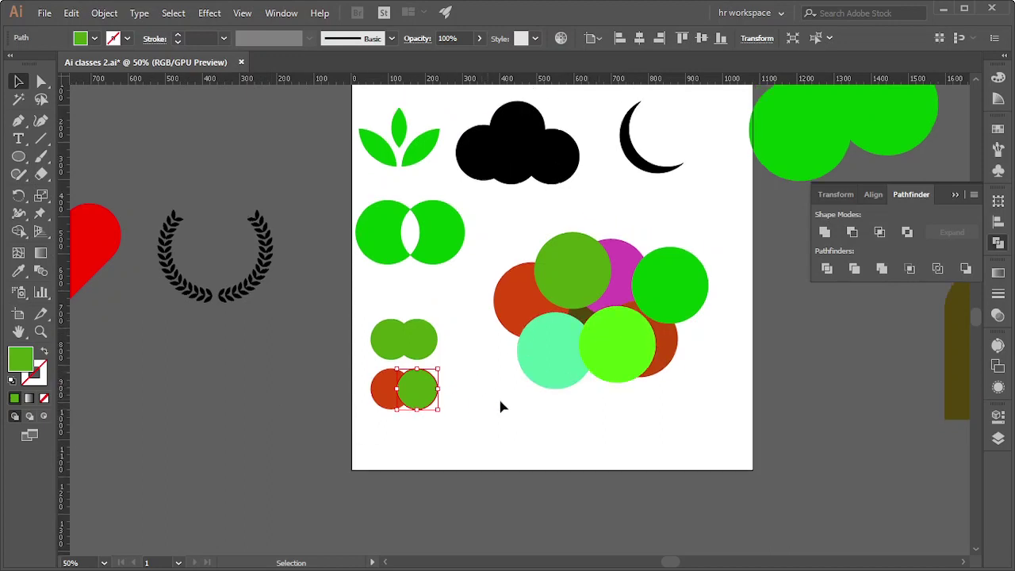
scroll(500, 407, up, 1)
scroll(476, 400, down, 2)
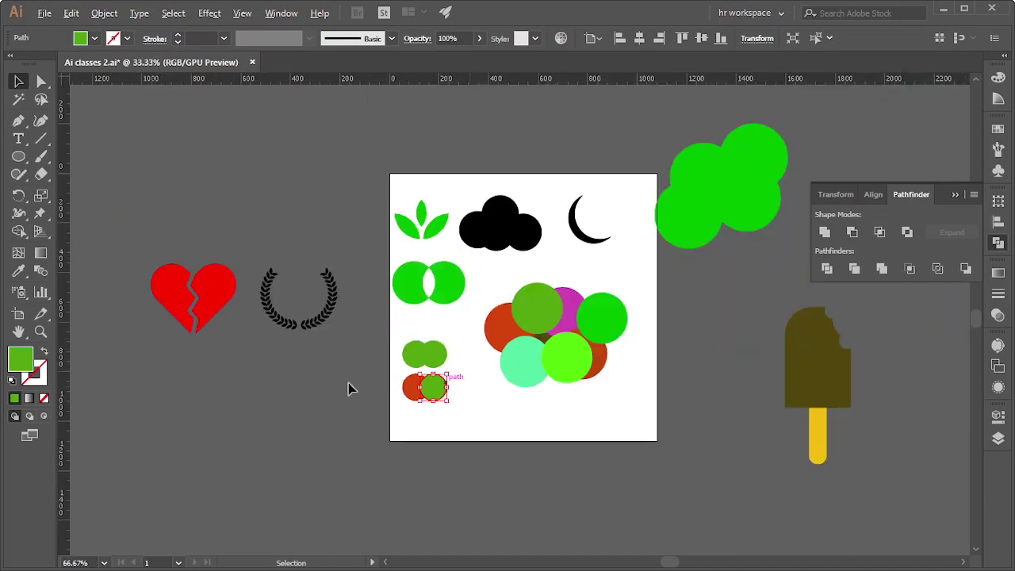
click(18, 156)
scroll(444, 357, up, 3)
scroll(508, 353, down, 5)
scroll(508, 353, down, 1)
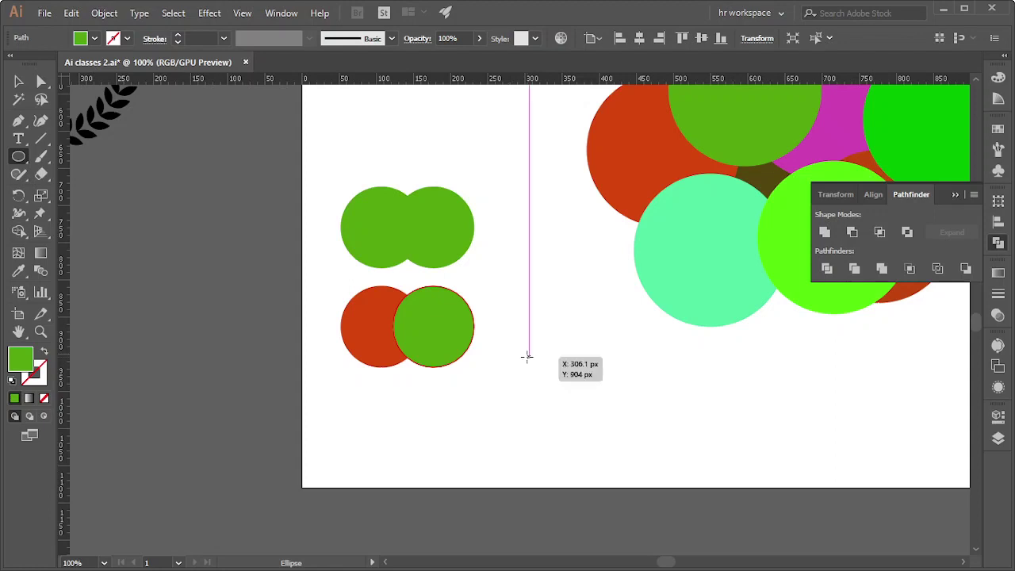
- Draw a 100 px green circle and copy it 70 px right, overlapping
drag(528, 356, 604, 430)
key(v)
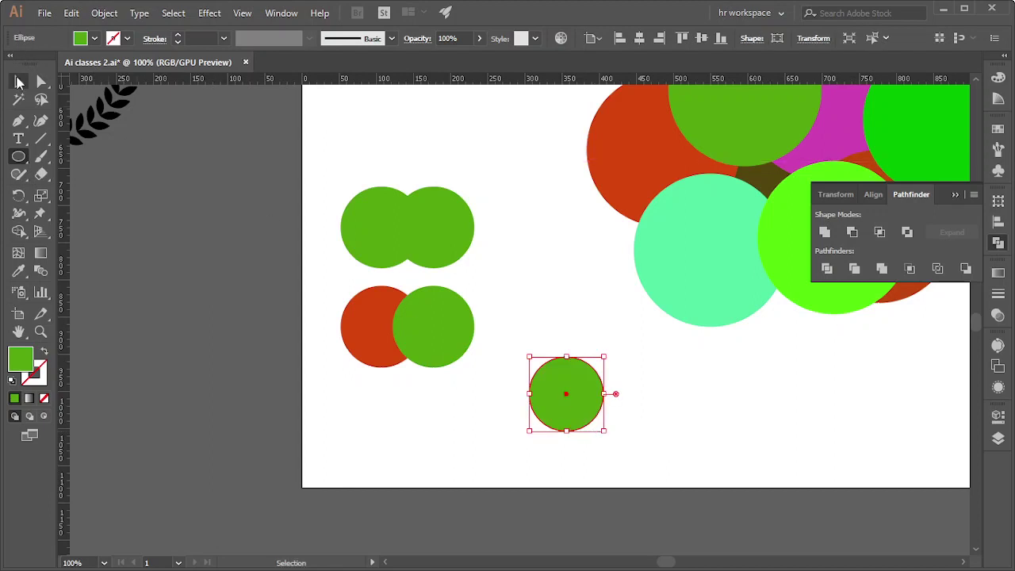
drag(568, 388, 624, 389)
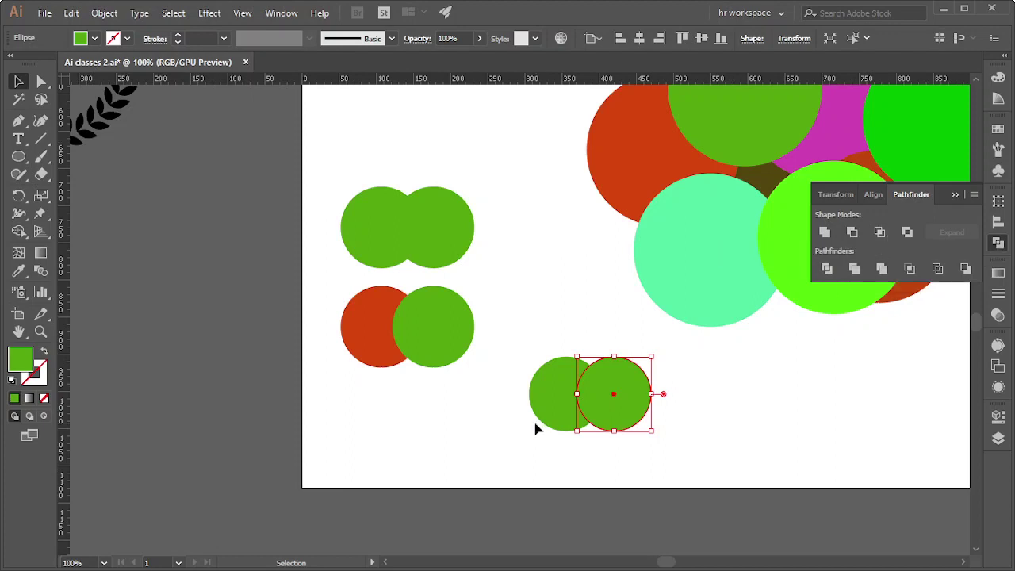
- Try Pathfinder Crop on the new pair, undo it, and select the left circle
drag(512, 394, 634, 406)
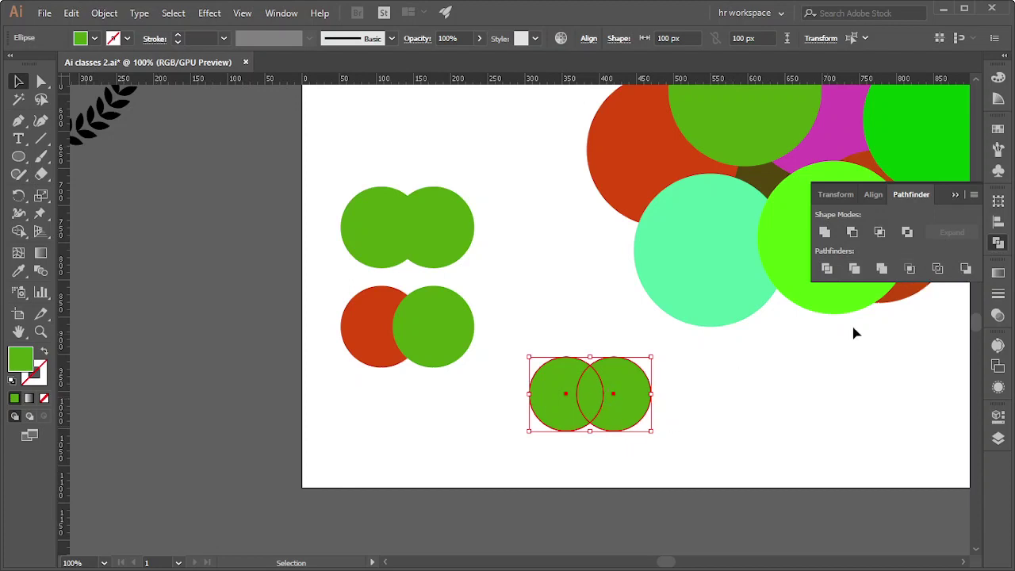
click(909, 268)
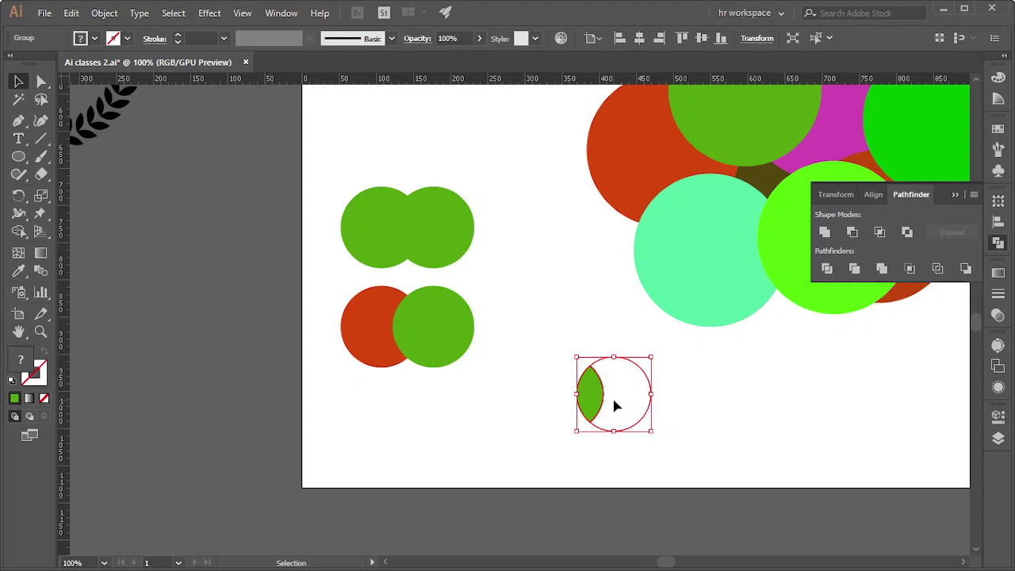
key(ctrl+z)
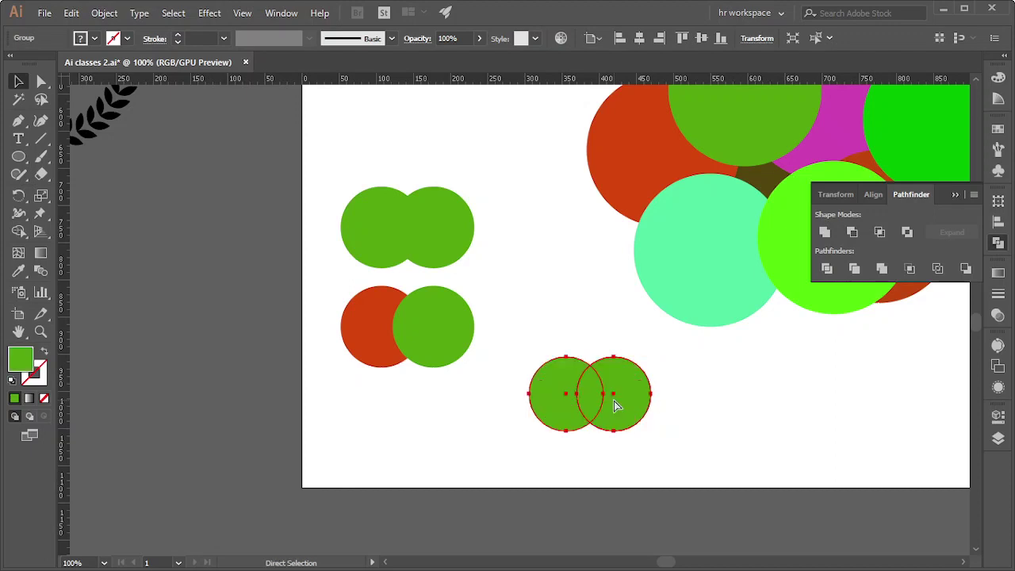
click(682, 432)
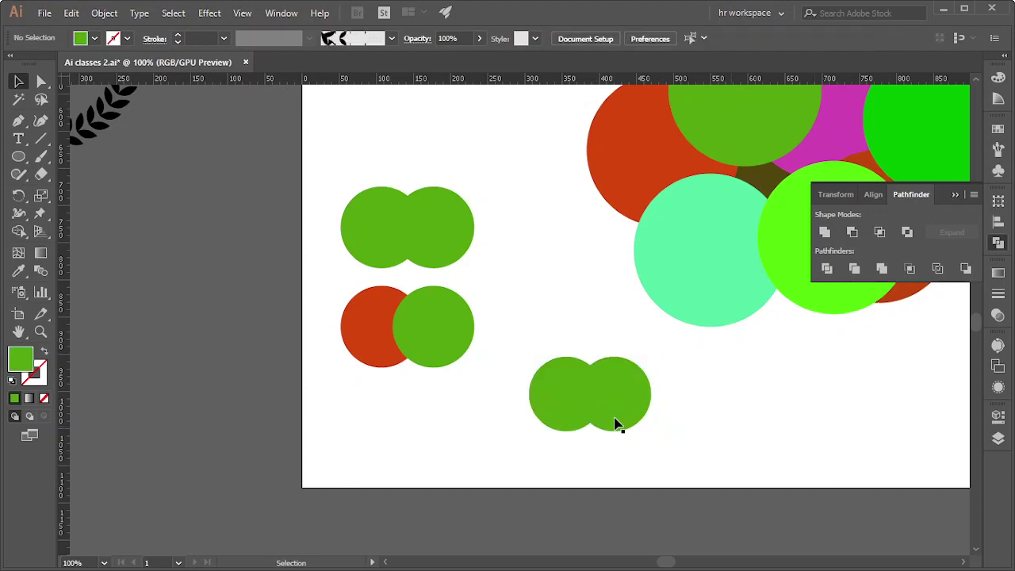
click(562, 385)
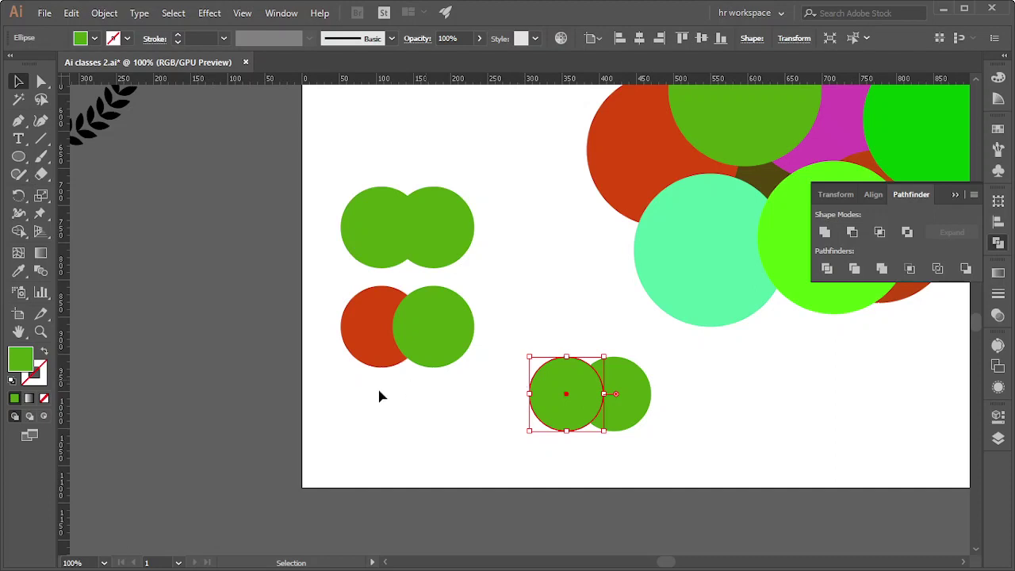
- Eyedropper the mint colour from the large mint circle onto the left circle
click(18, 271)
click(667, 246)
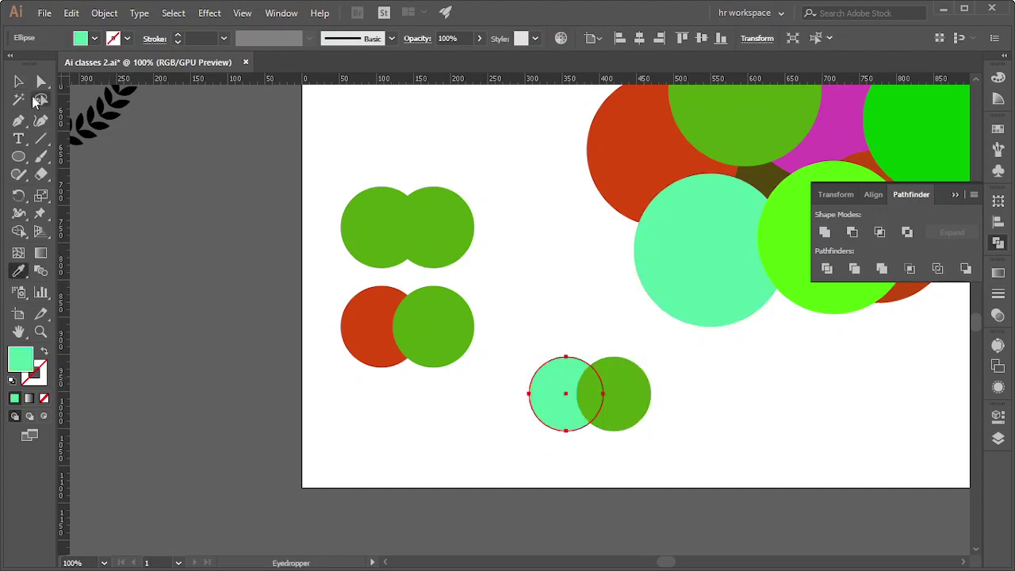
click(18, 81)
click(557, 179)
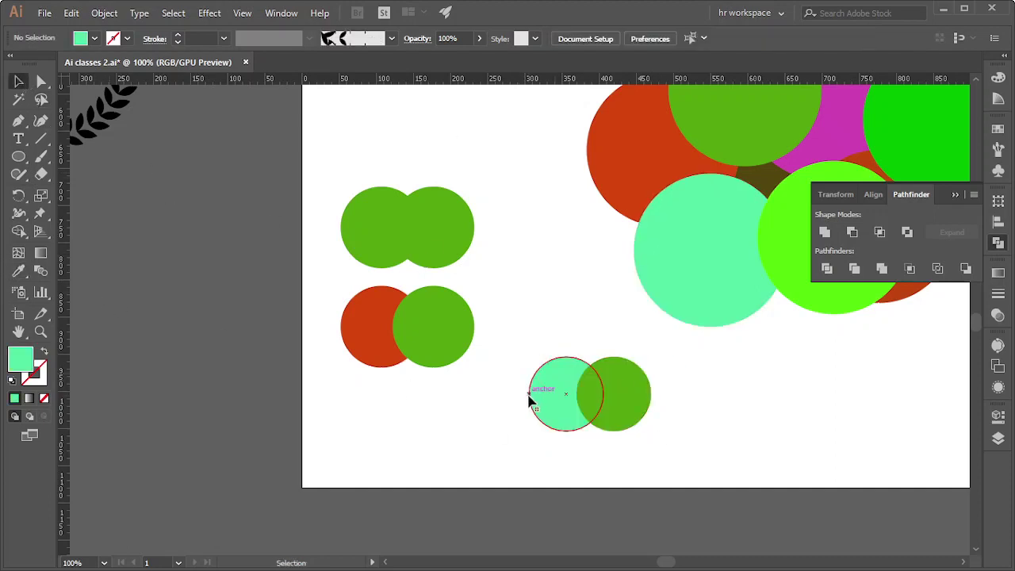
- Crop both circles to their overlapping lens and ungroup the result
drag(502, 392, 660, 432)
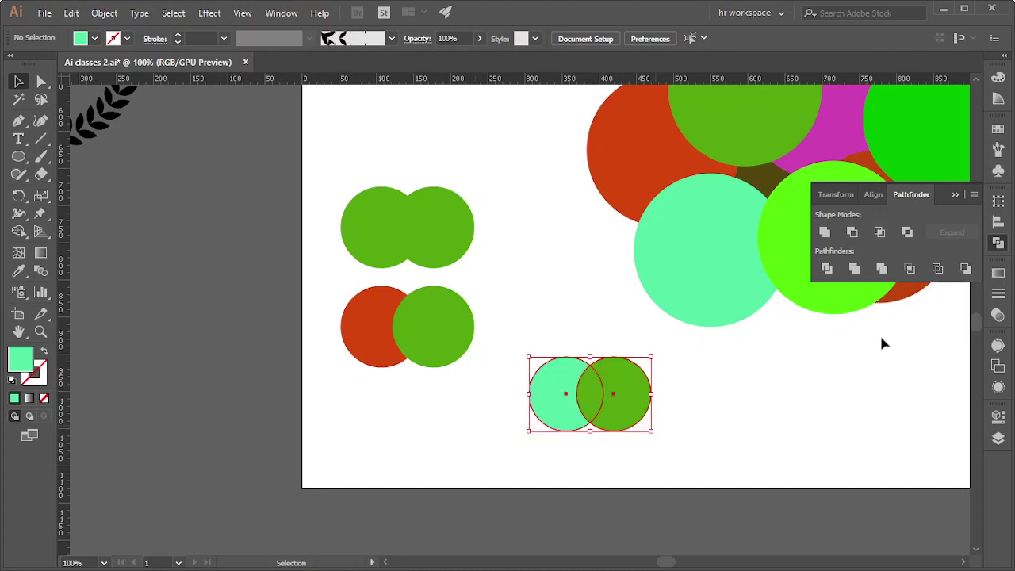
click(910, 270)
click(733, 400)
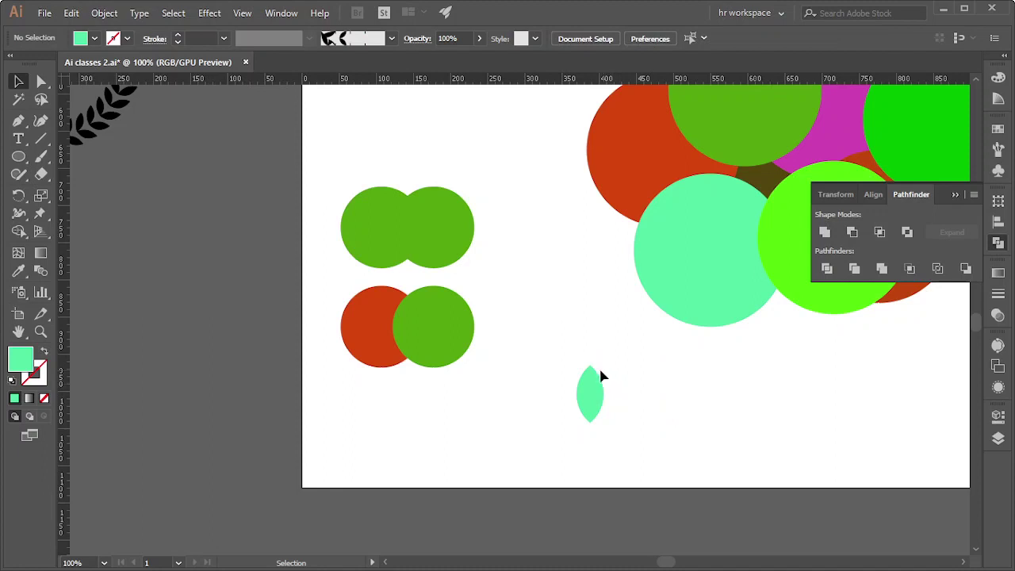
click(597, 366)
right_click(596, 366)
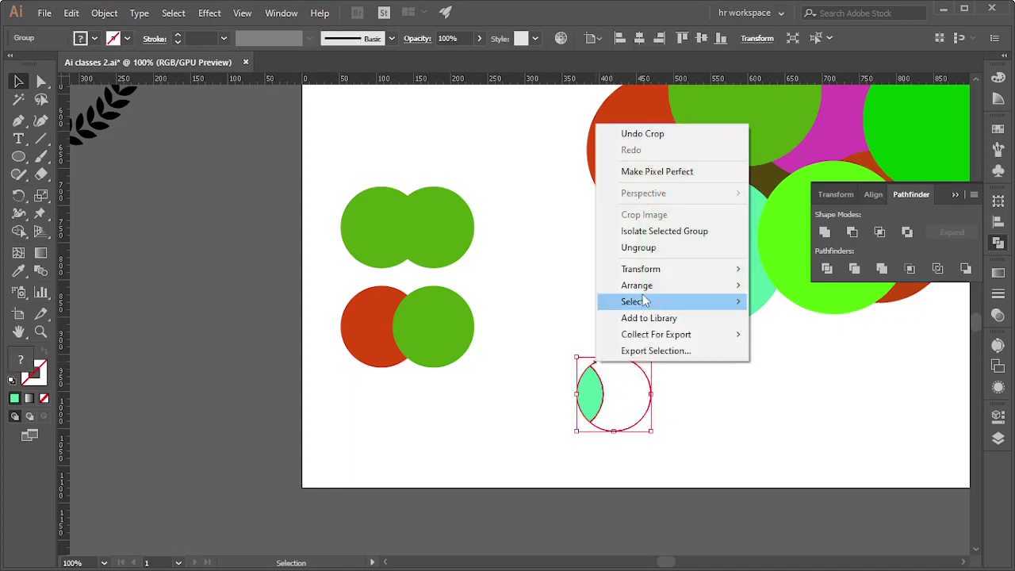
click(661, 249)
click(668, 399)
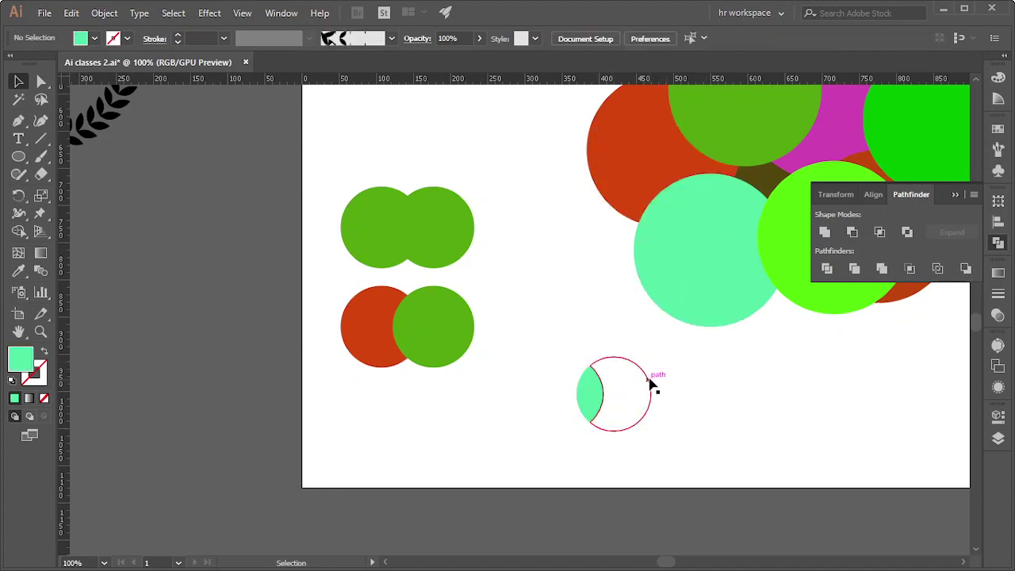
- Fill the leftover empty circle orange-red with the Eyedropper
click(651, 386)
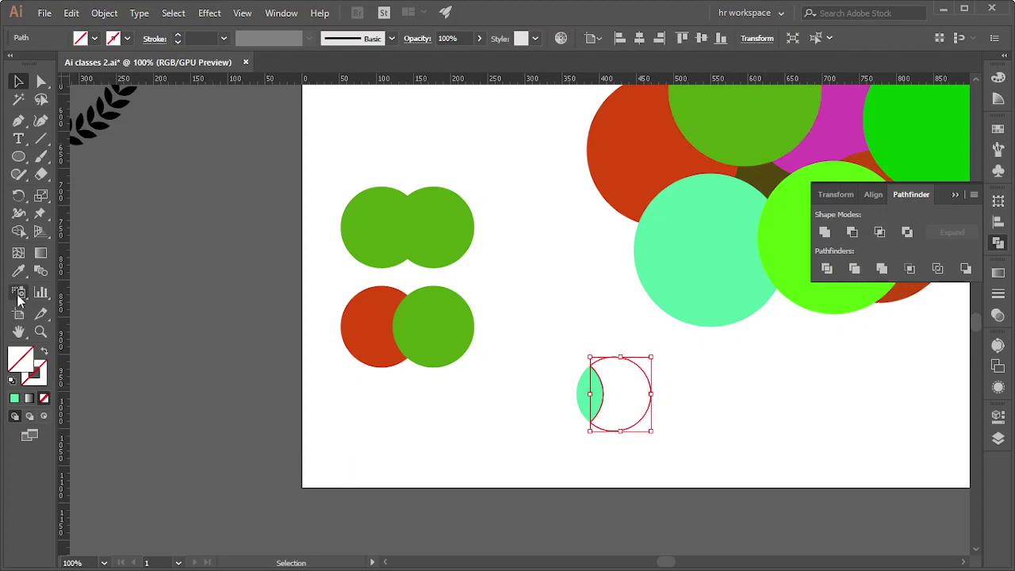
click(18, 271)
click(631, 154)
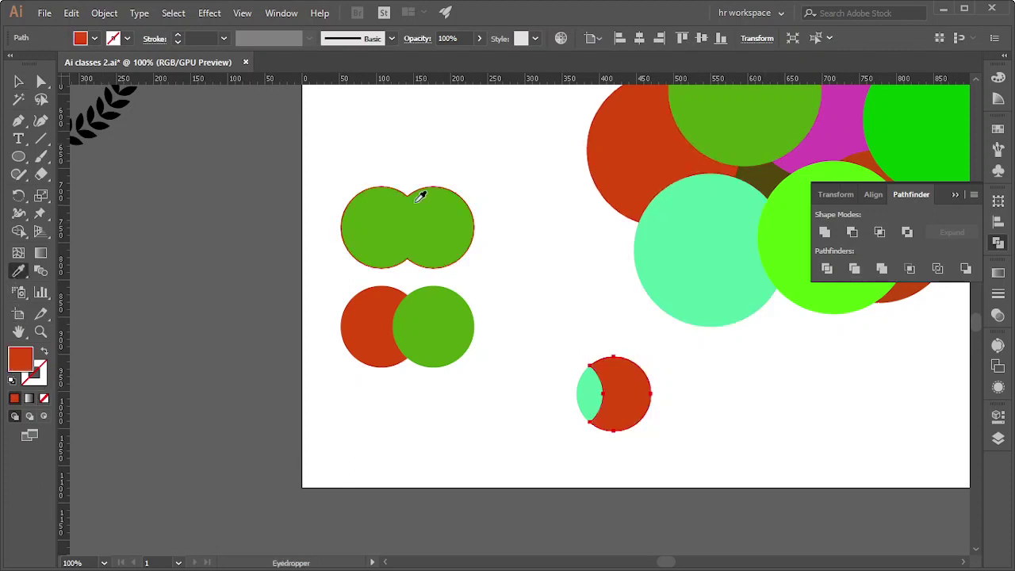
key(v)
click(369, 156)
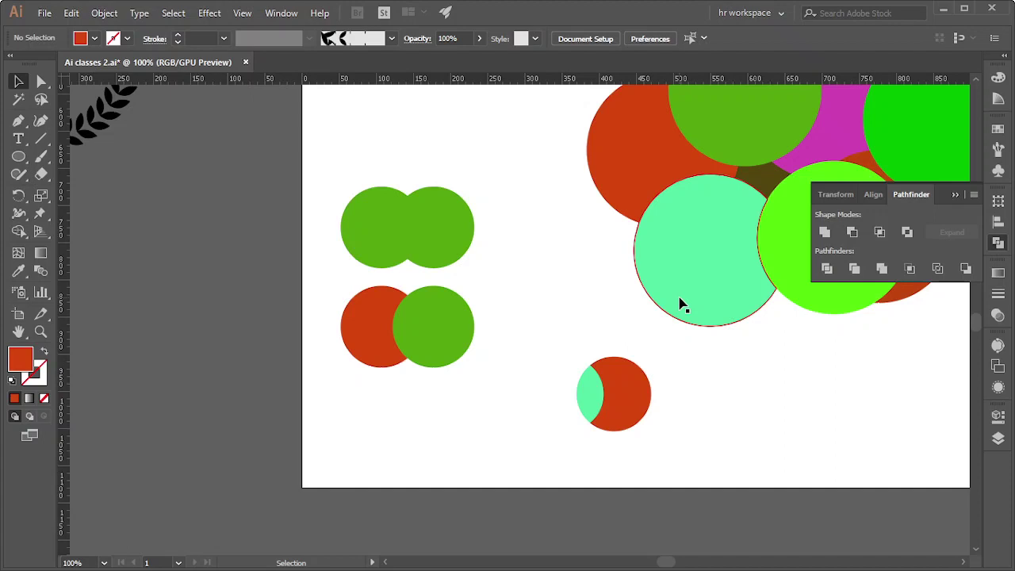
- Draw a red circle overlapping the existing one and apply Pathfinder Outline to both
click(18, 156)
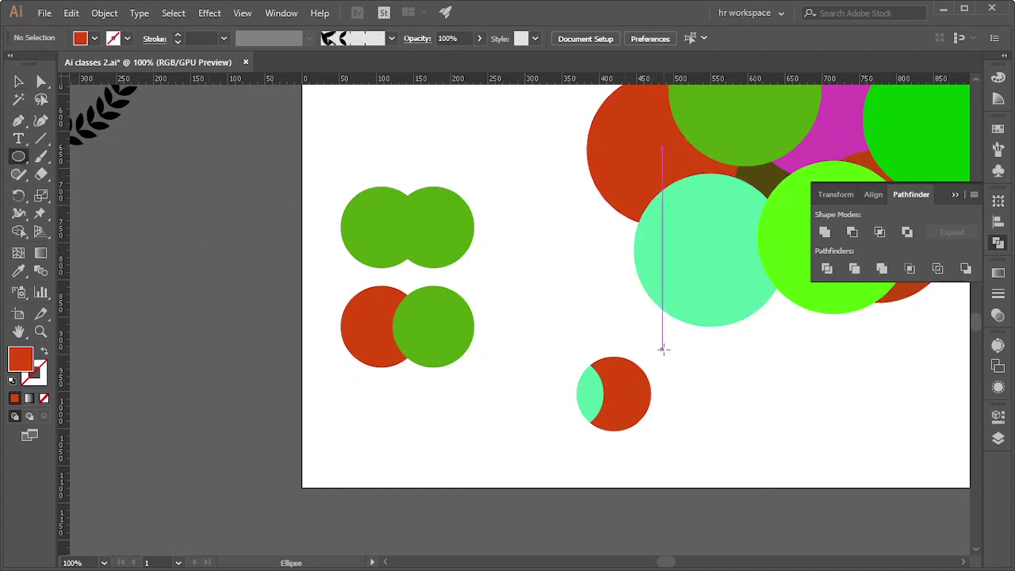
mouse_move(720, 379)
mouse_down()
mouse_move(528, 389)
mouse_move(602, 430)
mouse_move(604, 451)
mouse_move(608, 426)
mouse_move(631, 423)
mouse_up()
click(18, 83)
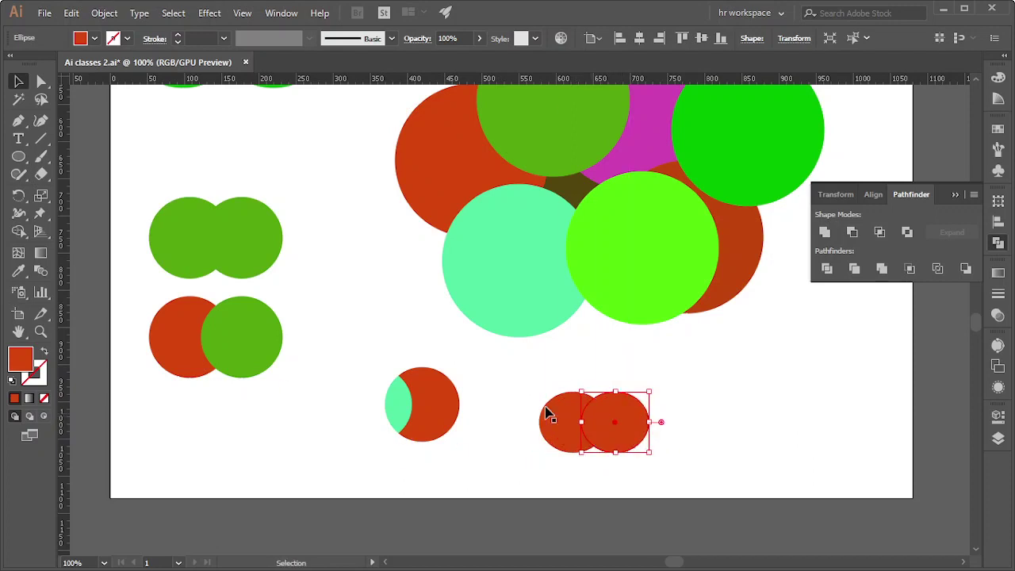
drag(550, 385, 603, 432)
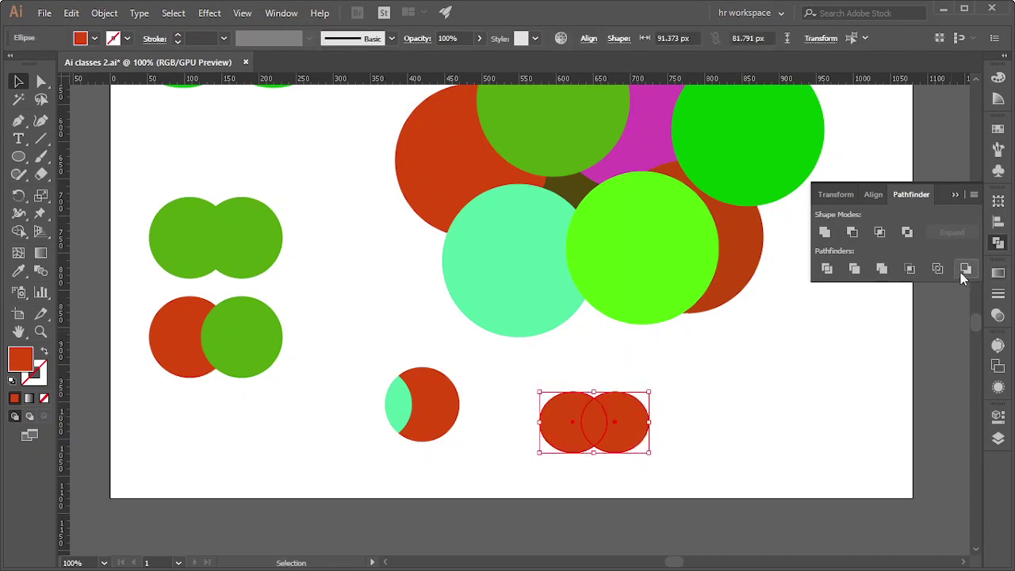
click(961, 270)
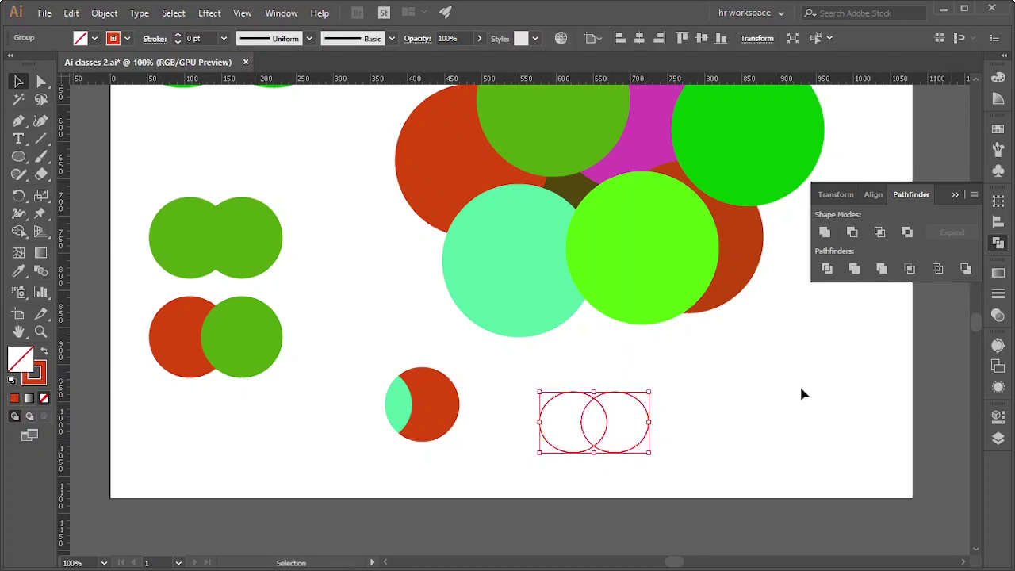
click(754, 391)
- Zoom in, move the outlined circle group up and right, then zoom back out
scroll(591, 442, up, 3)
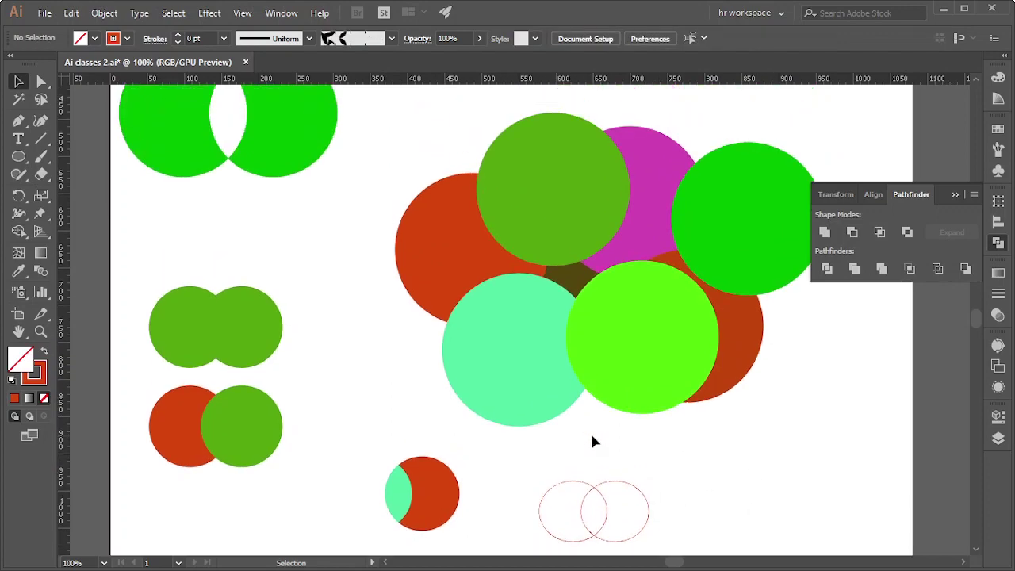
scroll(592, 439, down, 3)
scroll(634, 420, down, 1)
scroll(579, 388, up, 3)
scroll(540, 339, up, 3)
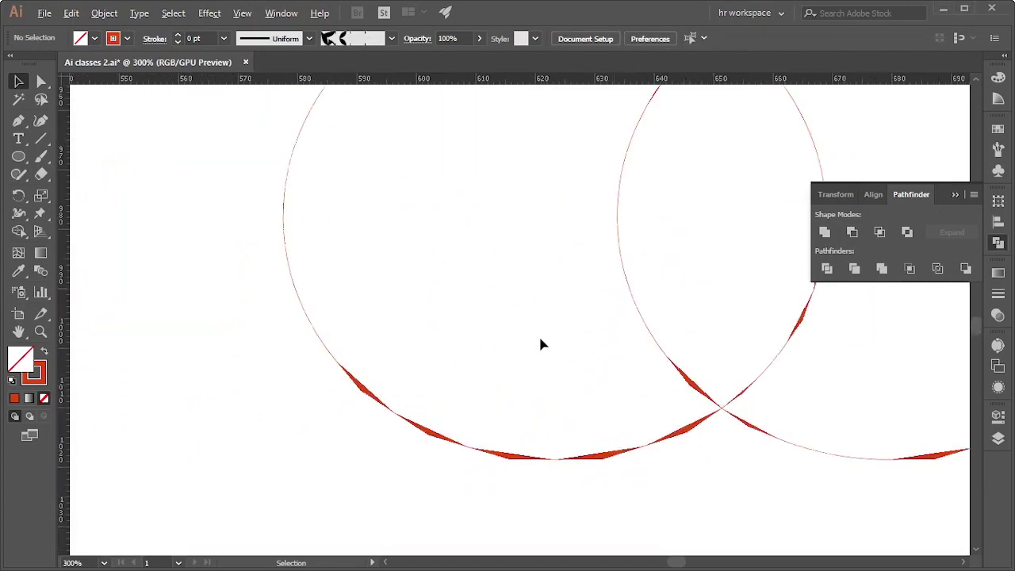
scroll(582, 401, up, 3)
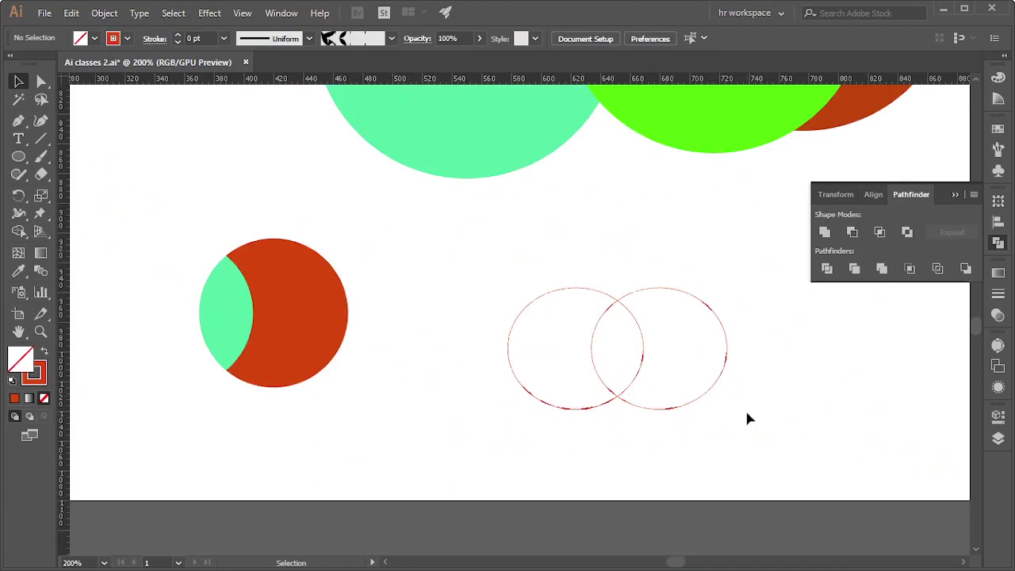
scroll(711, 385, up, 2)
scroll(563, 409, up, 1)
scroll(502, 305, up, 2)
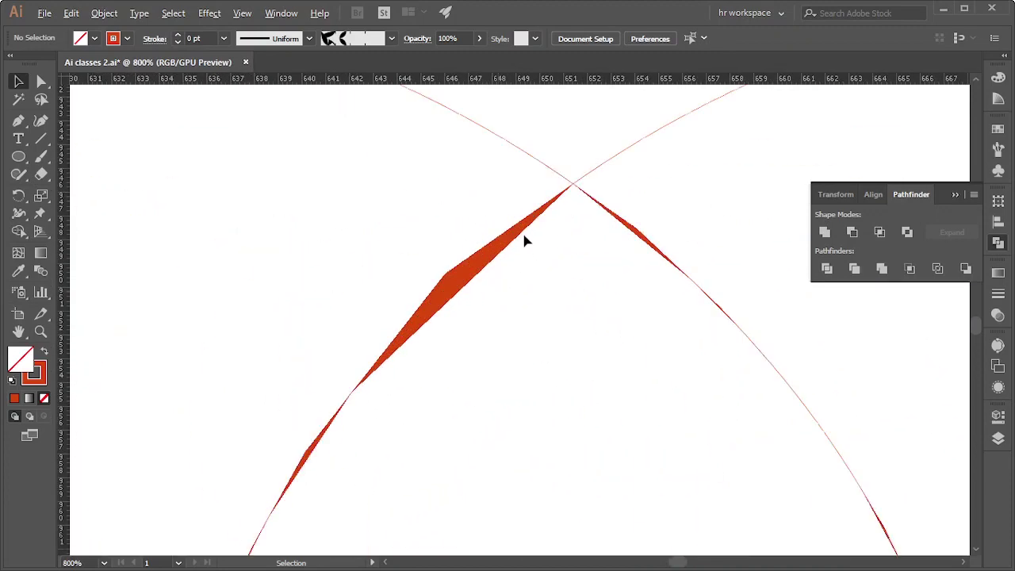
drag(600, 197, 605, 225)
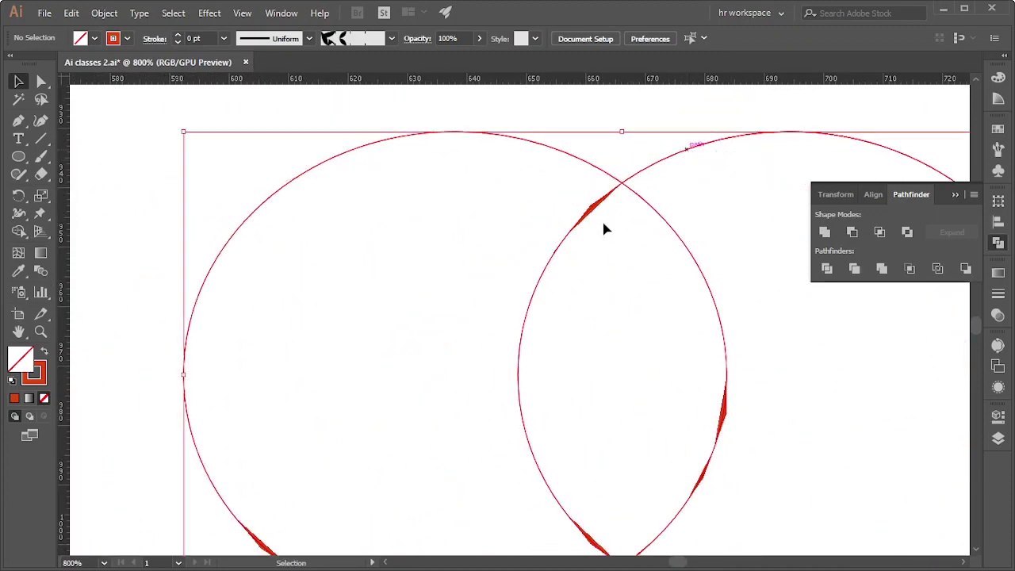
key(ctrl+minus)
key(ctrl+minus)
key(ctrl+minus)
- Ungroup the outlined circles and drag the crescent, arc and lens pieces apart
right_click(430, 261)
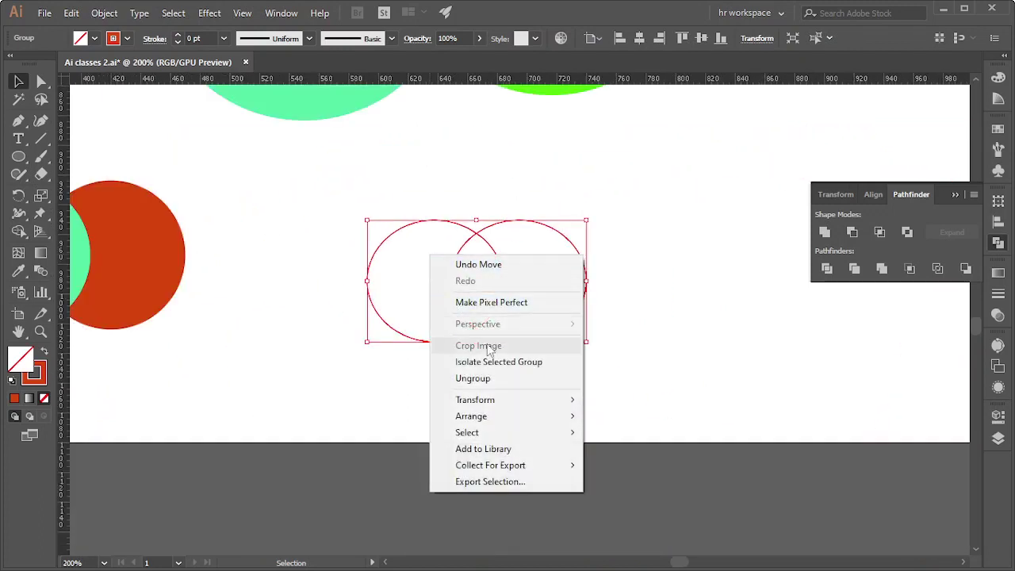
click(476, 379)
click(686, 328)
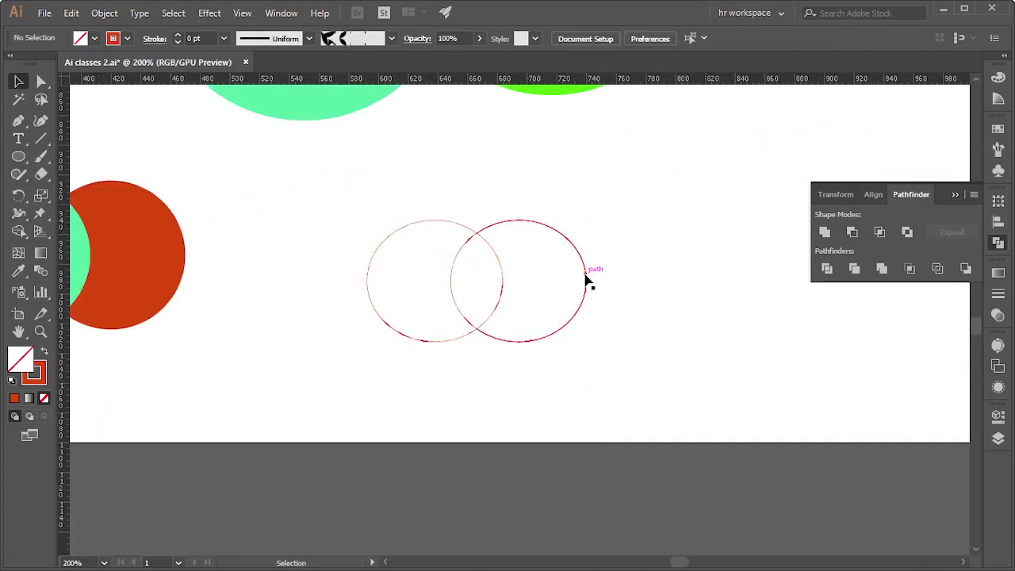
drag(587, 279, 703, 316)
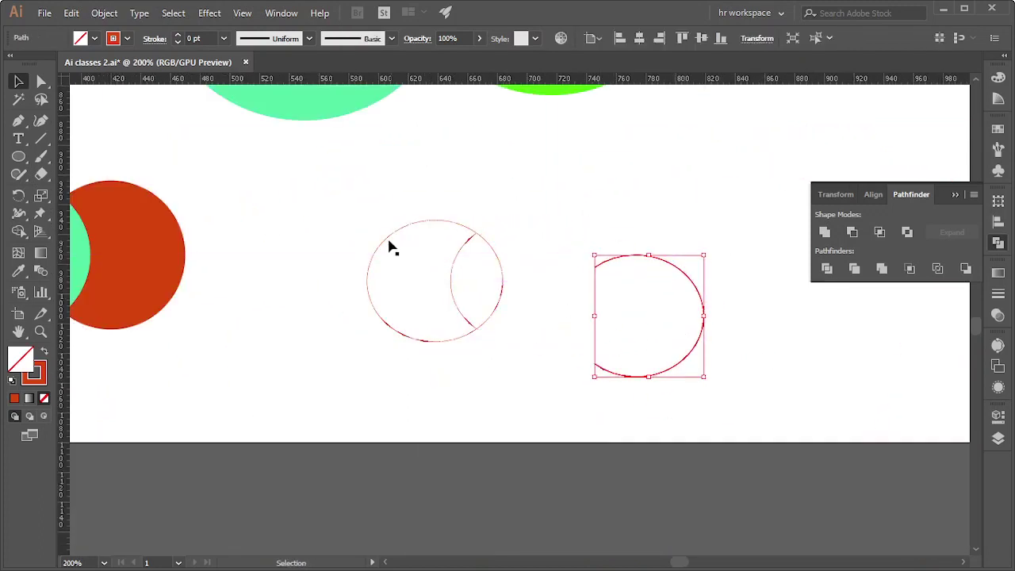
drag(389, 245, 334, 244)
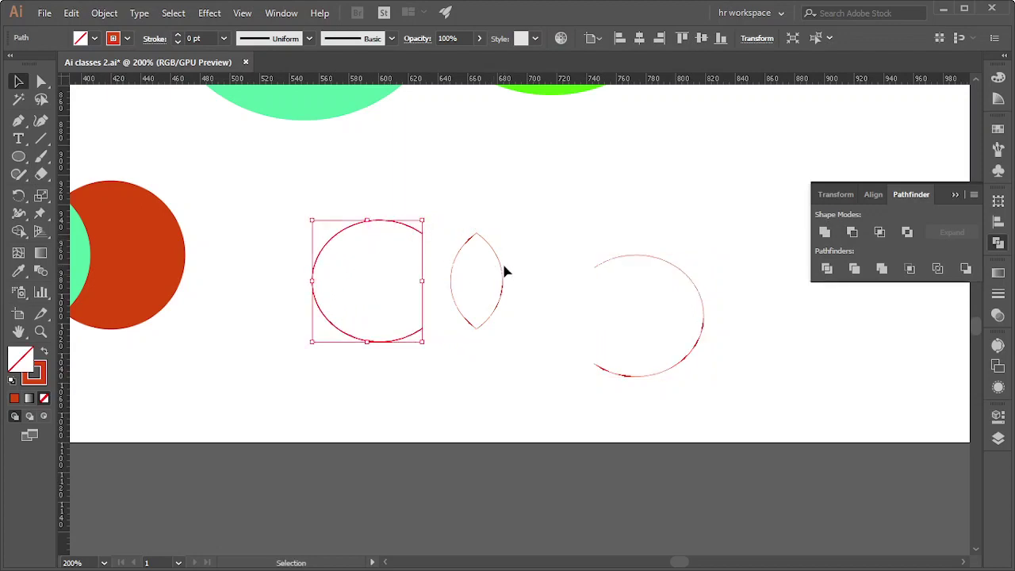
drag(503, 274, 557, 239)
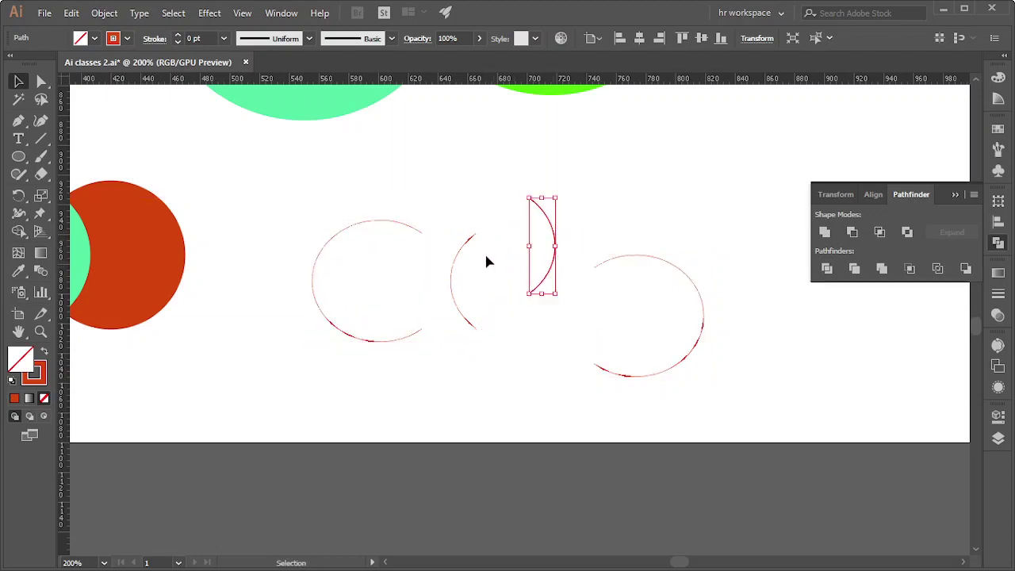
drag(465, 249, 460, 204)
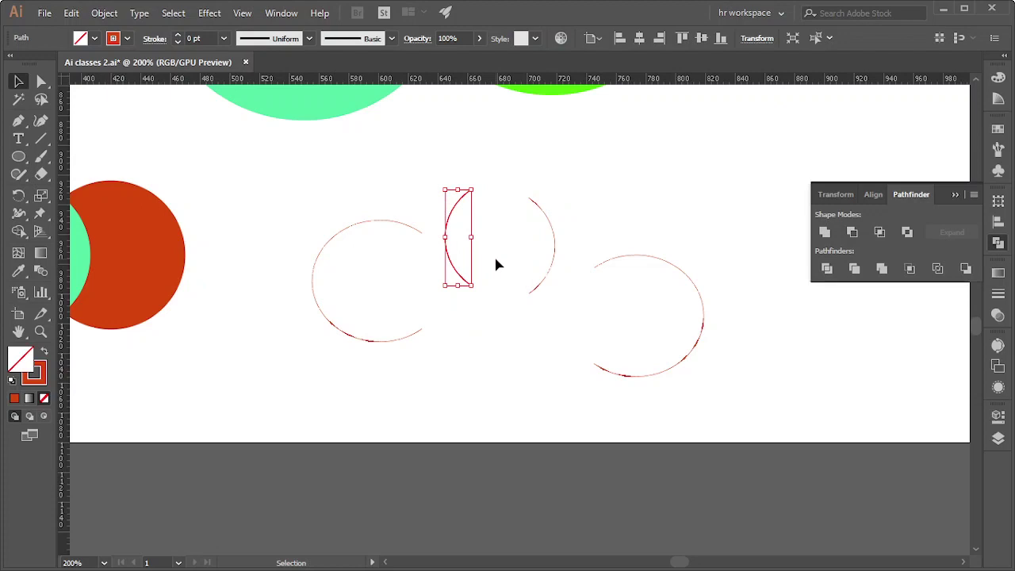
- Undo the piece moves so the outlined circles overlap again, and deselect
key(a)
key(ctrl+z)
key(ctrl+z)
key(ctrl+z)
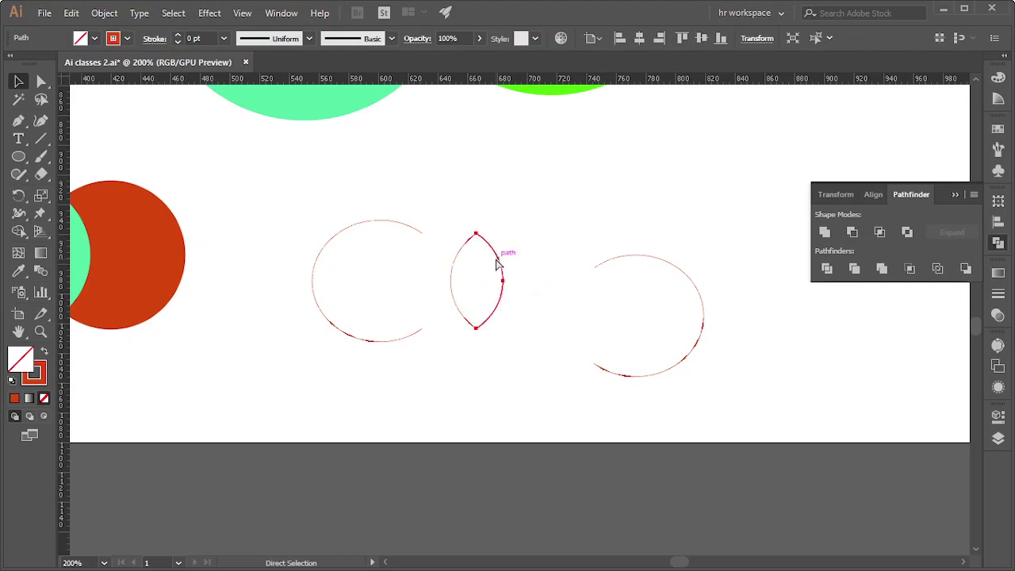
key(ctrl+z)
key(ctrl+z)
key(v)
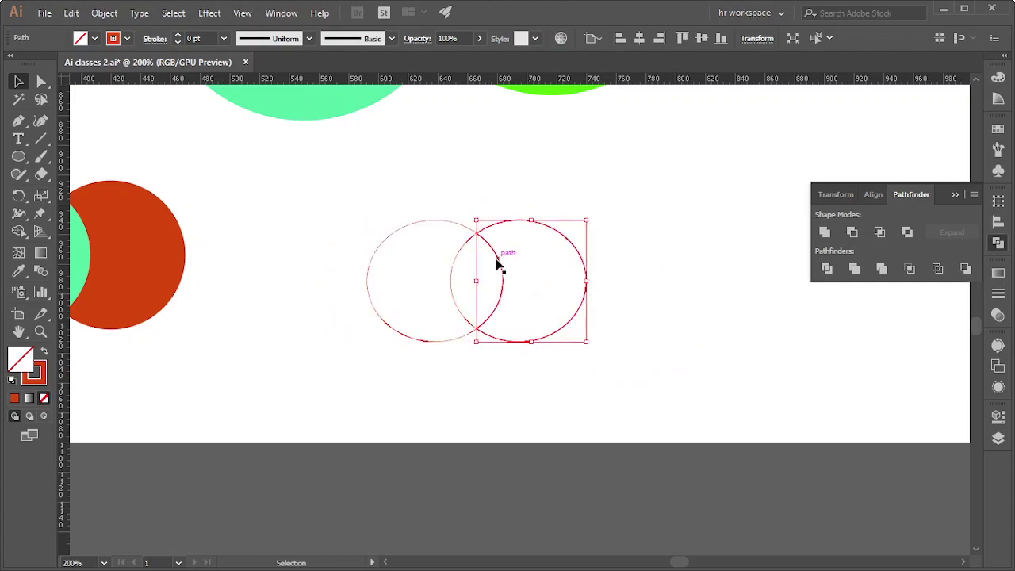
click(574, 269)
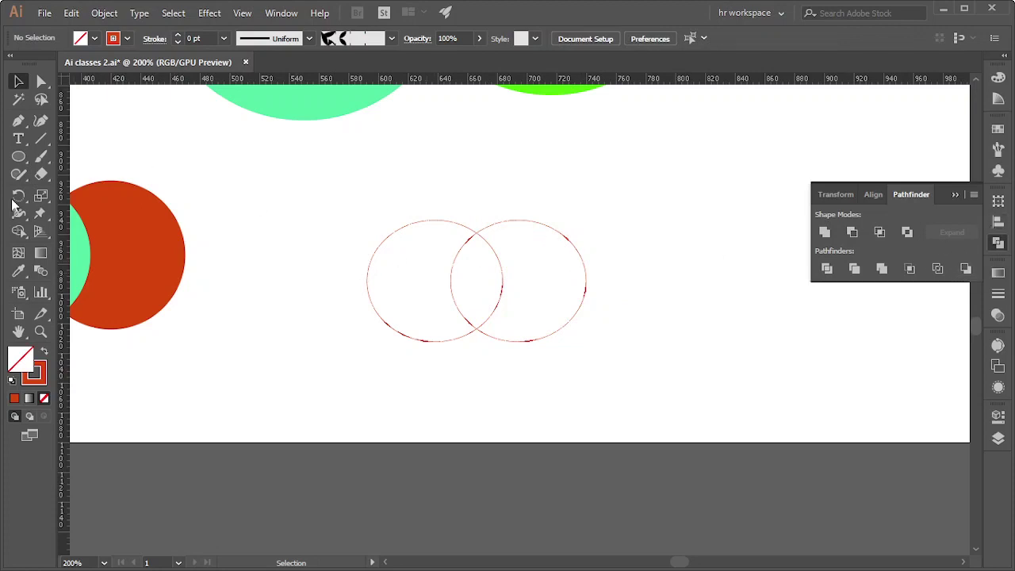
- Draw a red-filled, unstroked circle in empty space and duplicate it offset down-right
click(18, 156)
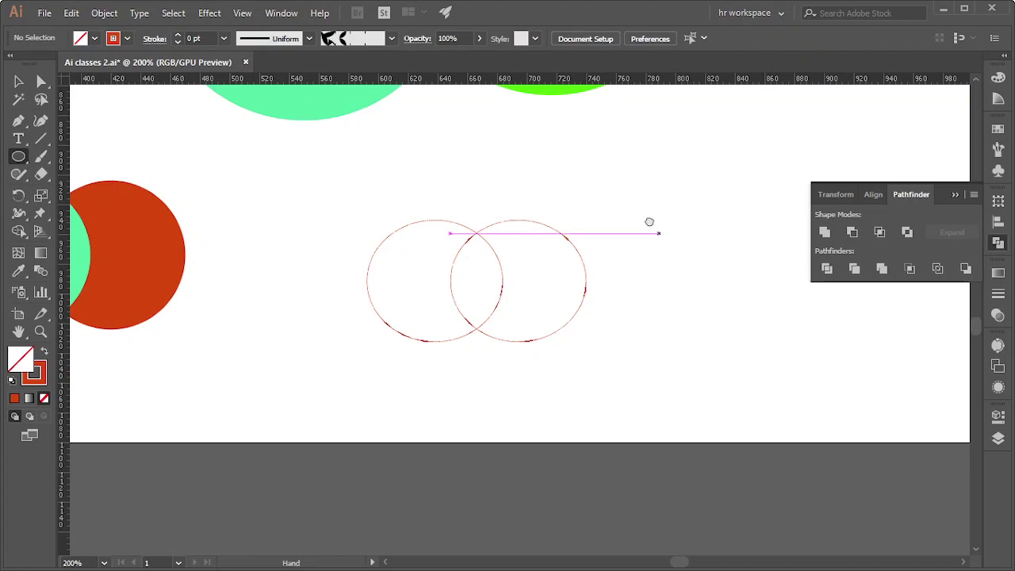
drag(648, 222, 354, 265)
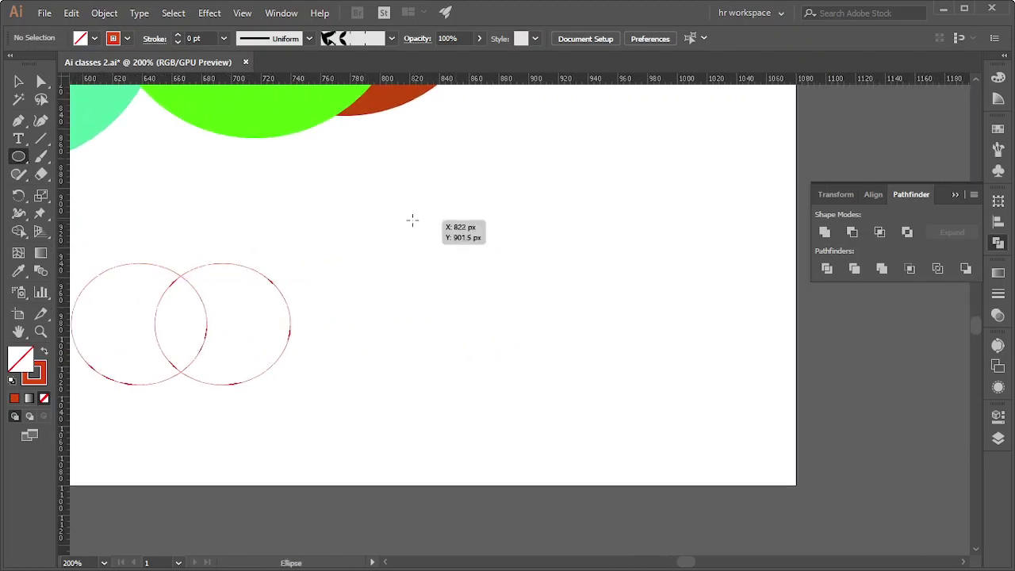
drag(412, 220, 523, 346)
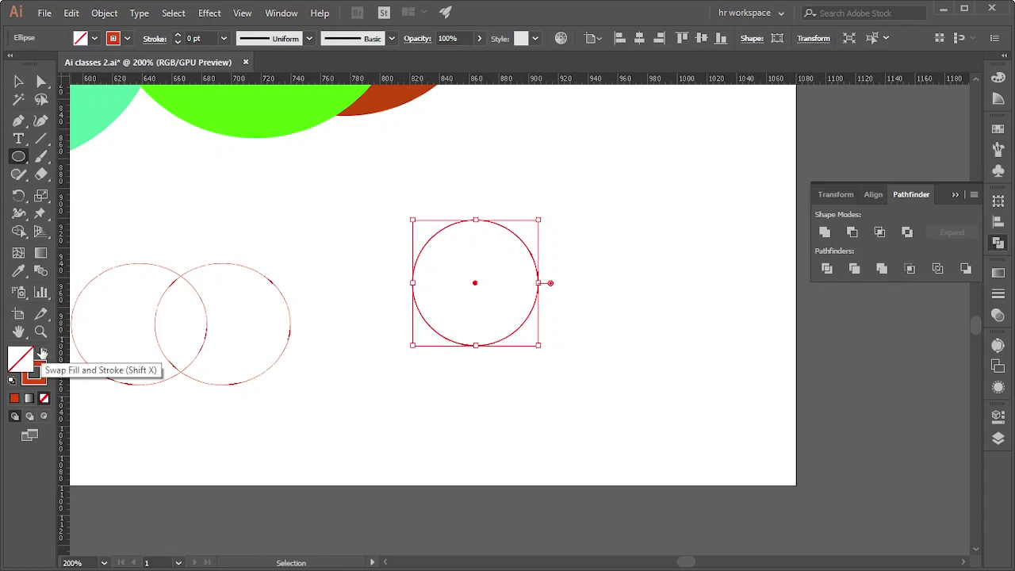
click(45, 350)
click(19, 80)
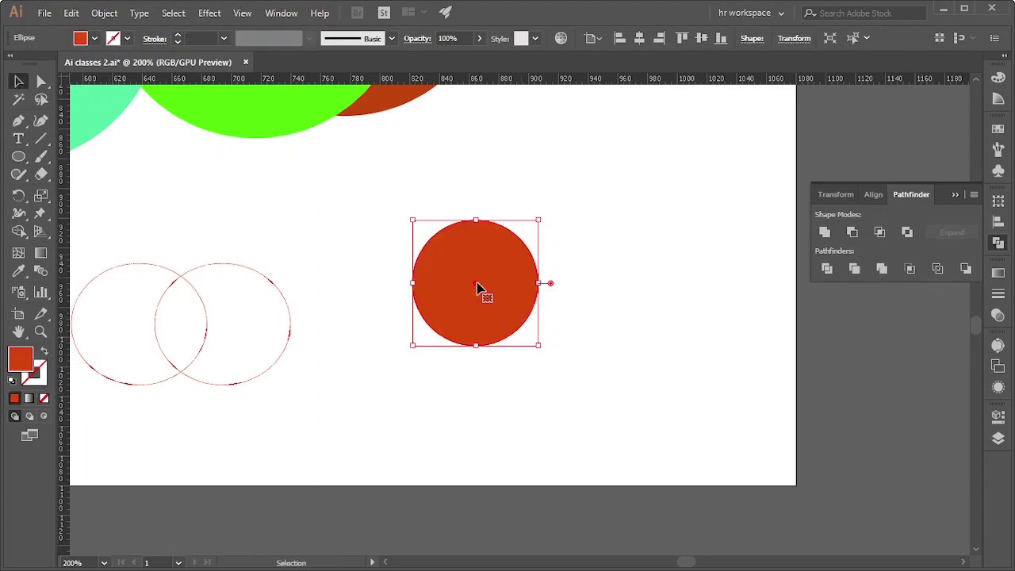
drag(479, 285, 543, 302)
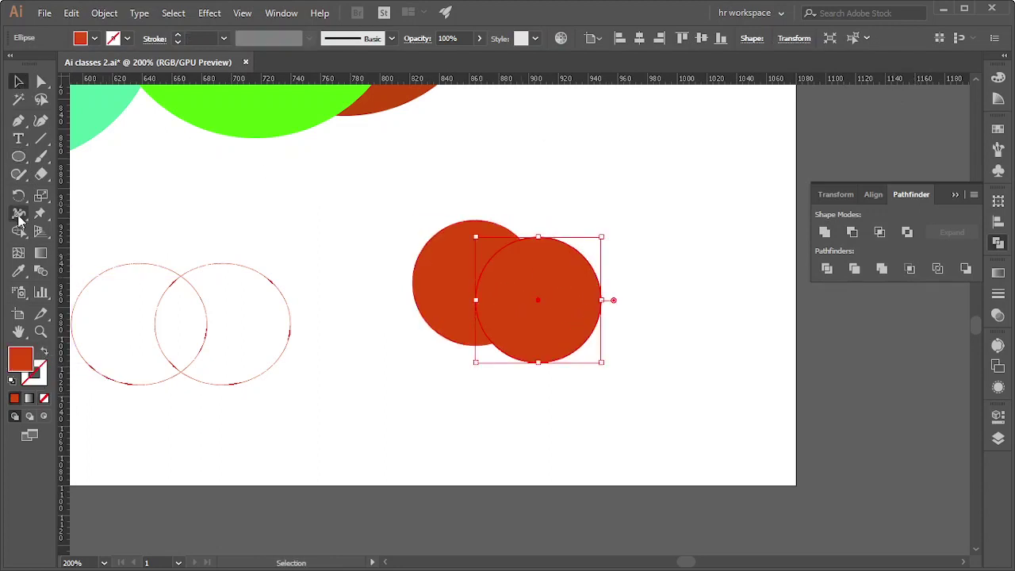
- Make the duplicate bright green and apply Minus Back to both circles
click(18, 270)
click(265, 120)
click(19, 80)
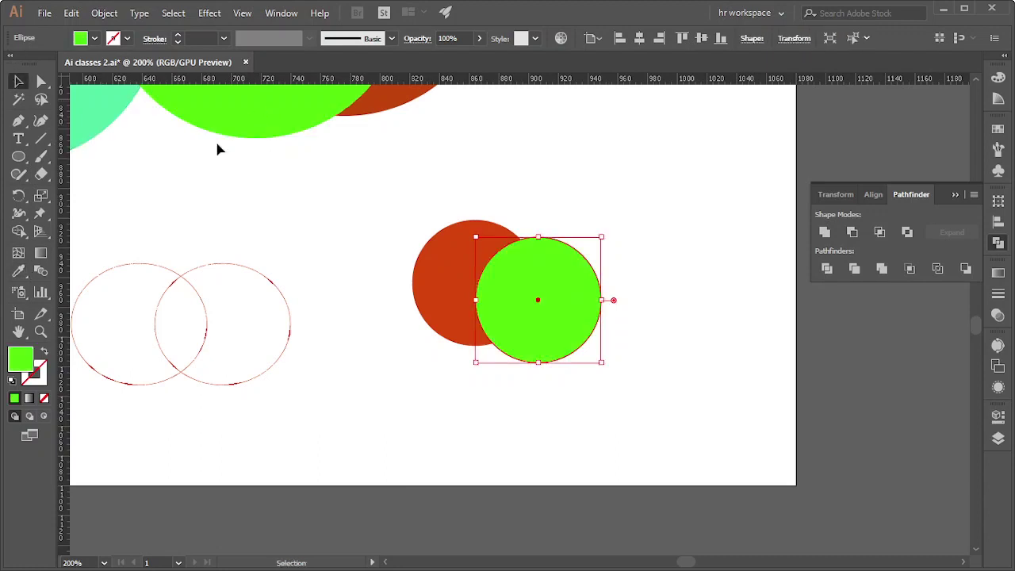
drag(454, 202, 565, 317)
click(965, 269)
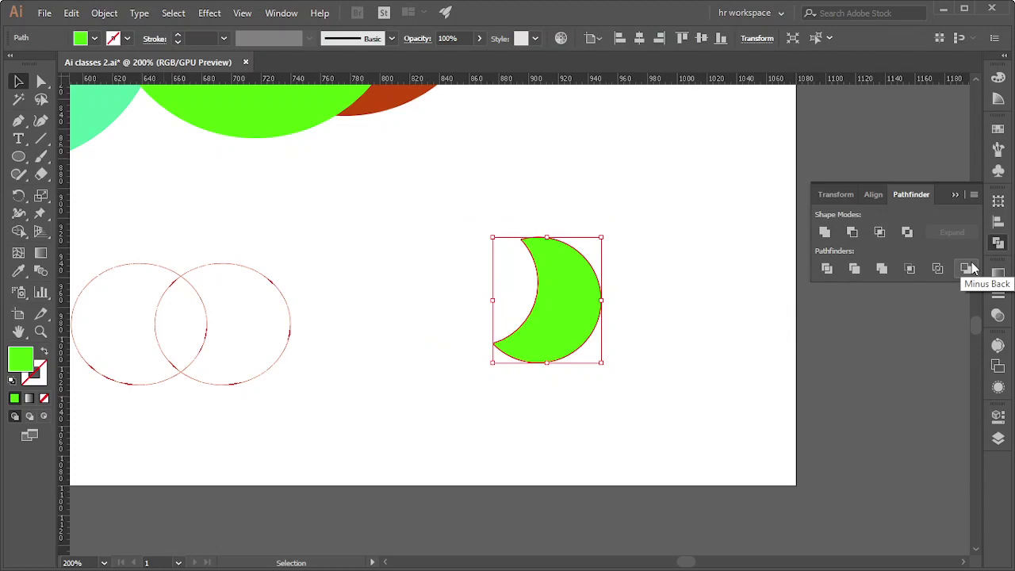
- Undo the cut and the green fill, leaving two overlapping red circles
key(ctrl+z)
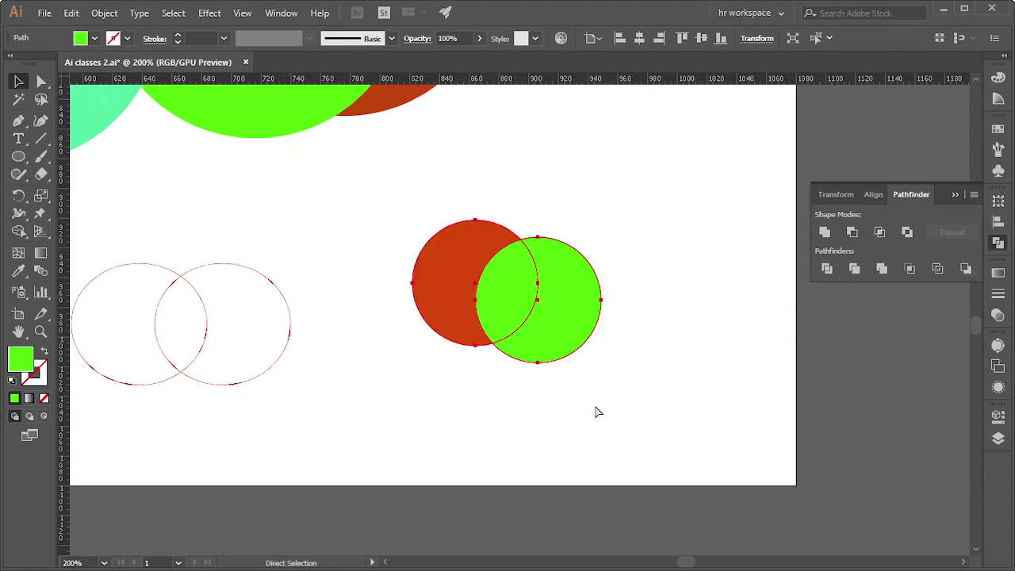
key(ctrl+z)
key(v)
click(629, 243)
- Eyedrop the green and teal colours onto two of the red circles
scroll(543, 379, up, 2)
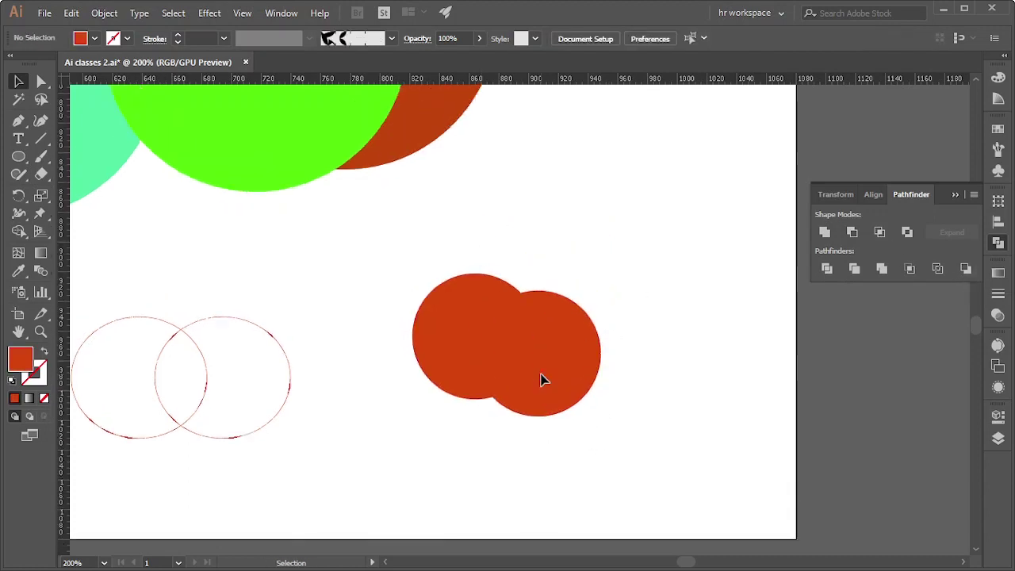
scroll(542, 380, up, 2)
drag(553, 408, 545, 334)
mouse_move(552, 370)
mouse_down()
mouse_move(577, 295)
mouse_move(467, 341)
mouse_up()
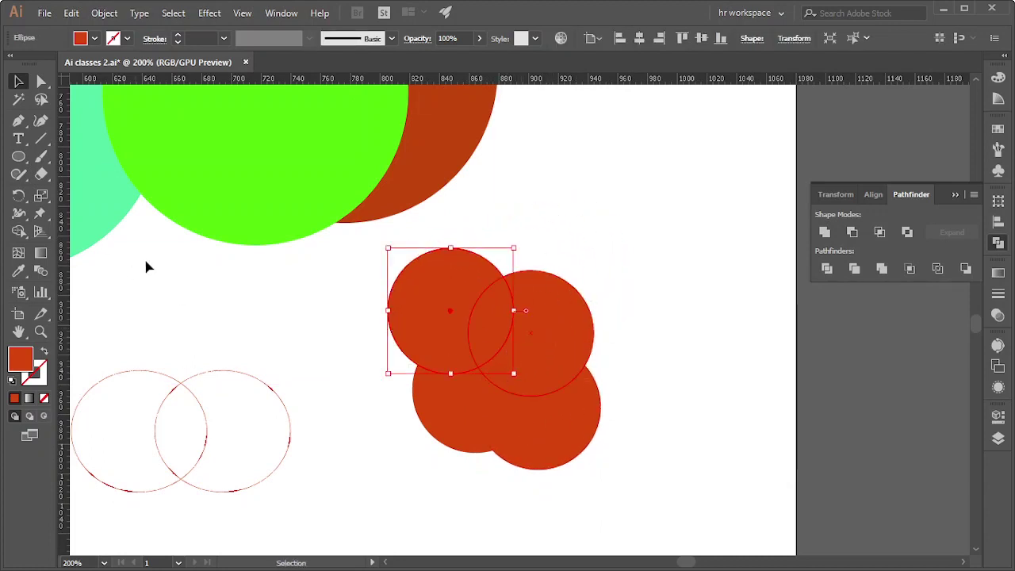
click(18, 271)
click(109, 159)
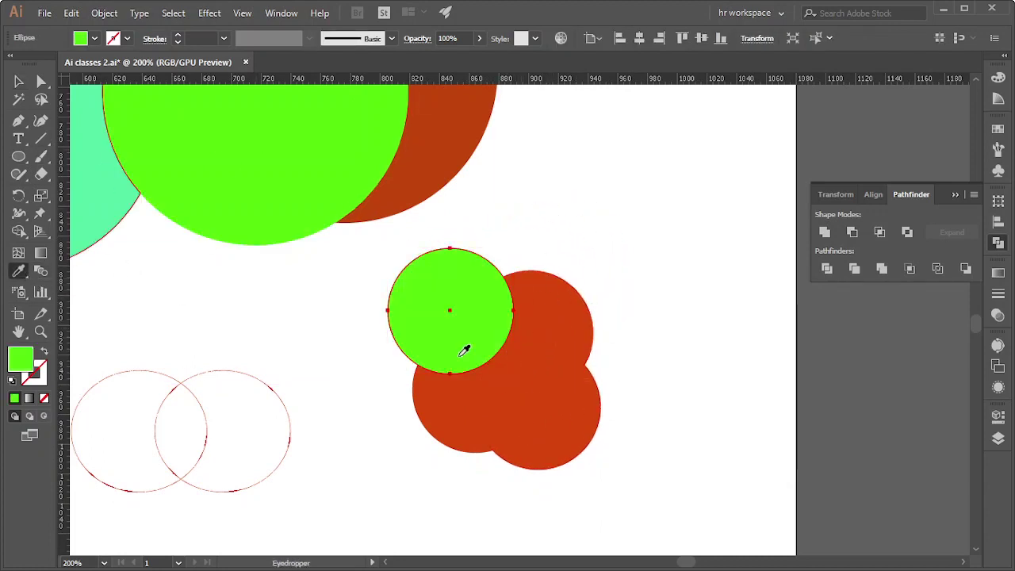
ctrl+click(567, 317)
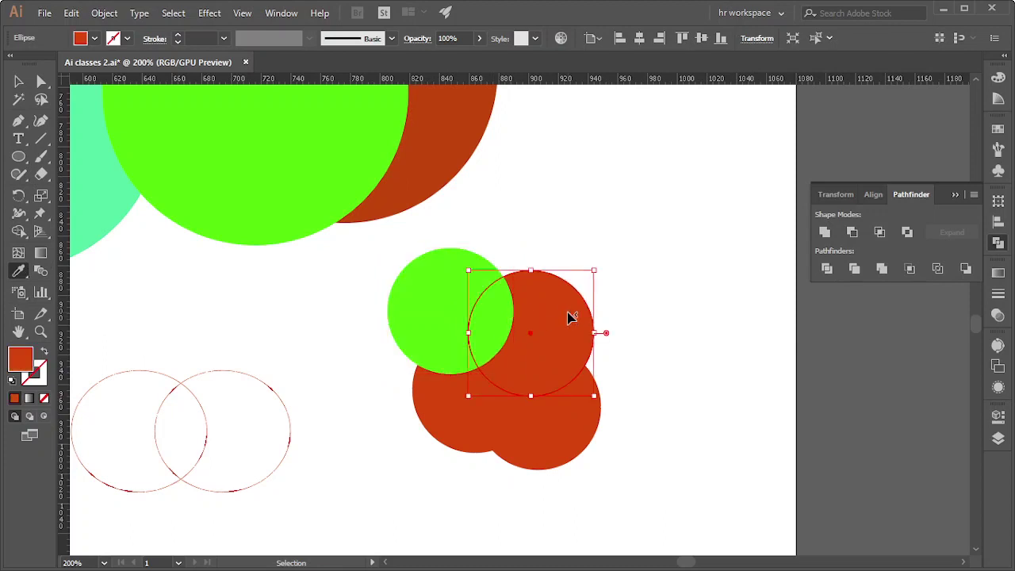
click(112, 176)
- Set the lower circle's fill to orange-yellow with the Color panel G slider
ctrl+click(566, 438)
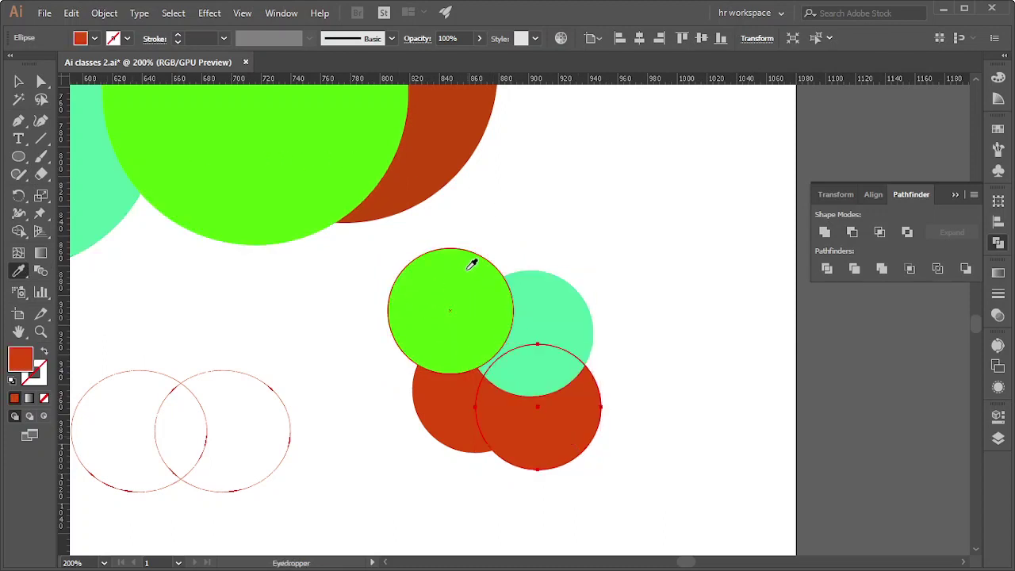
scroll(634, 239, right, 2)
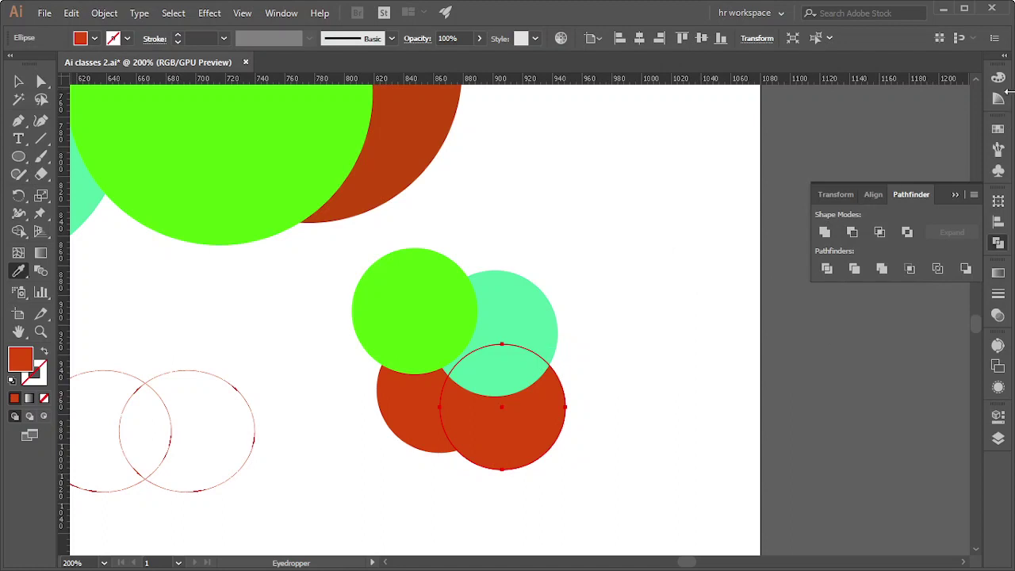
click(998, 77)
drag(885, 124, 905, 124)
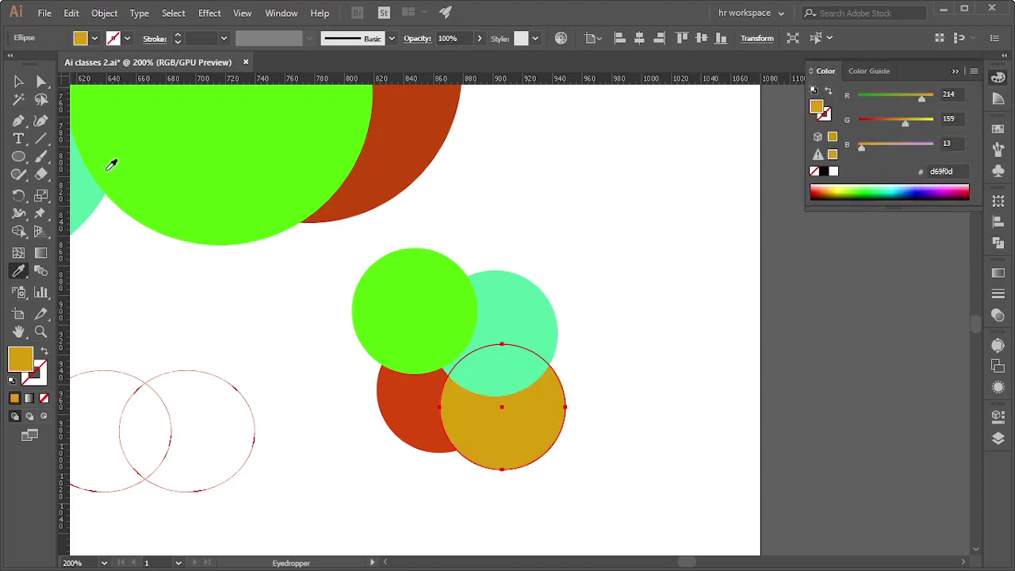
click(19, 80)
click(616, 265)
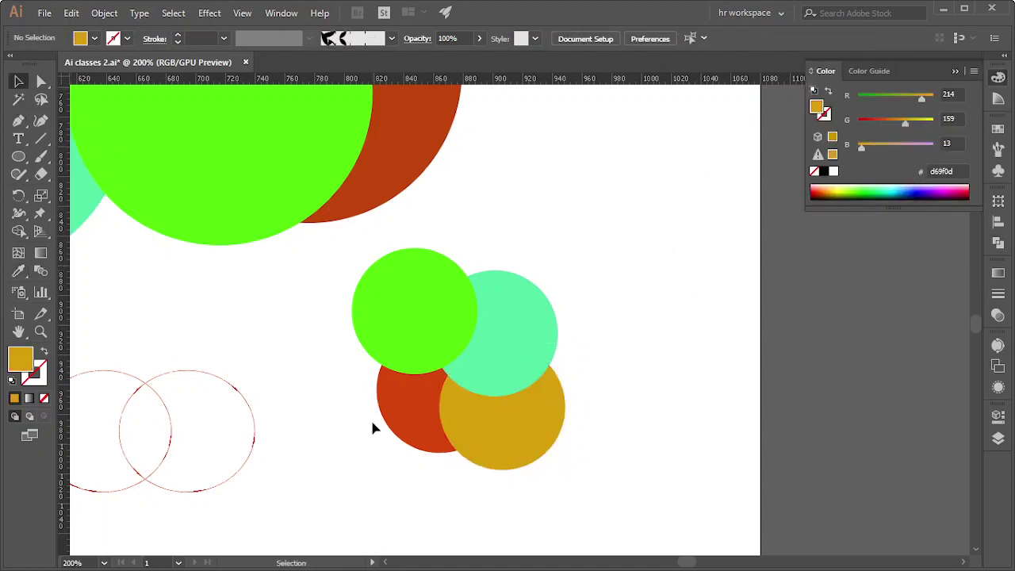
- Nudge the orange-yellow circle up-left, select all four circles, and apply a Pathfinder cut
scroll(517, 394, down, 2)
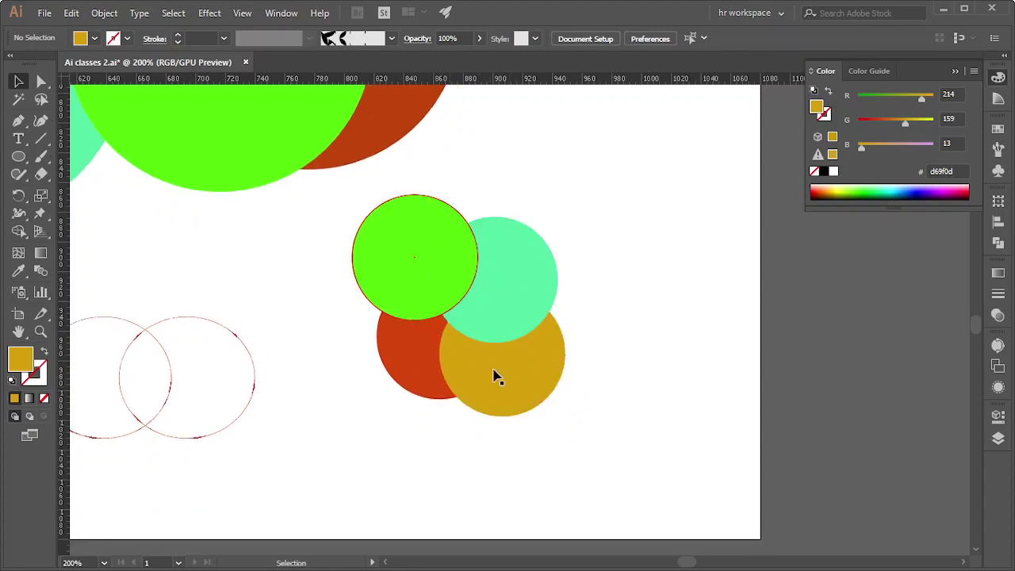
drag(517, 391, 494, 381)
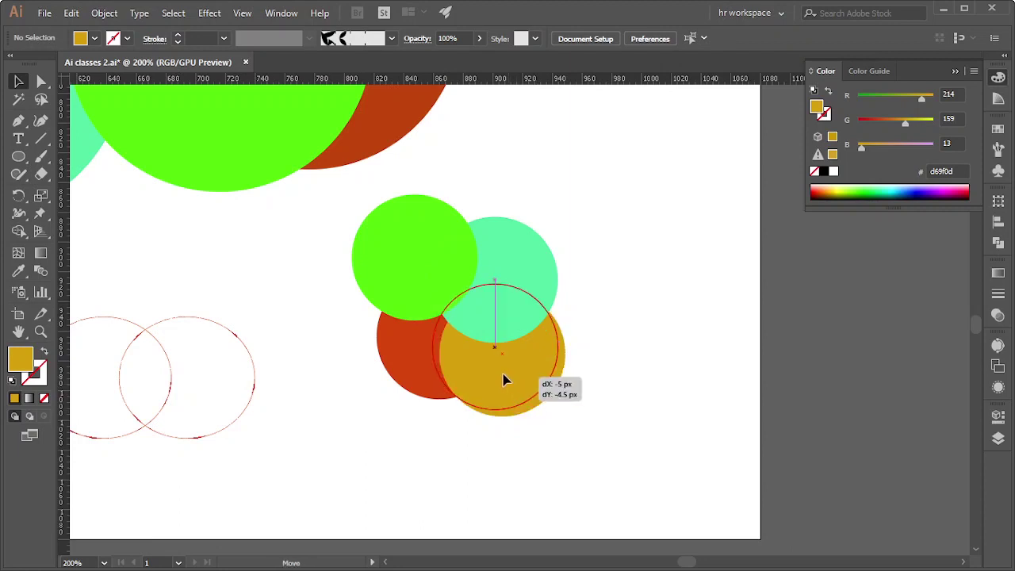
click(633, 277)
drag(335, 270, 523, 418)
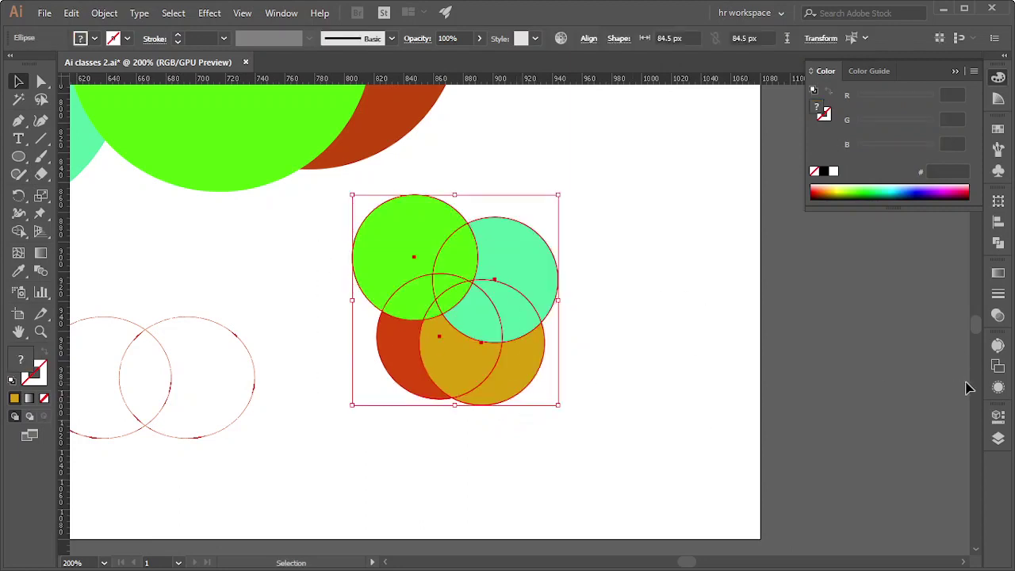
click(998, 222)
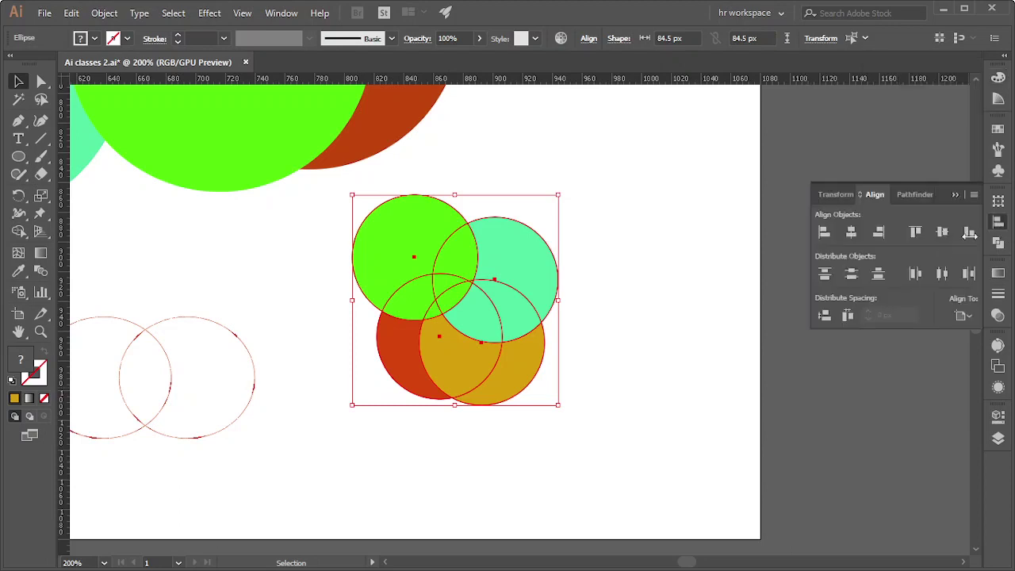
click(998, 242)
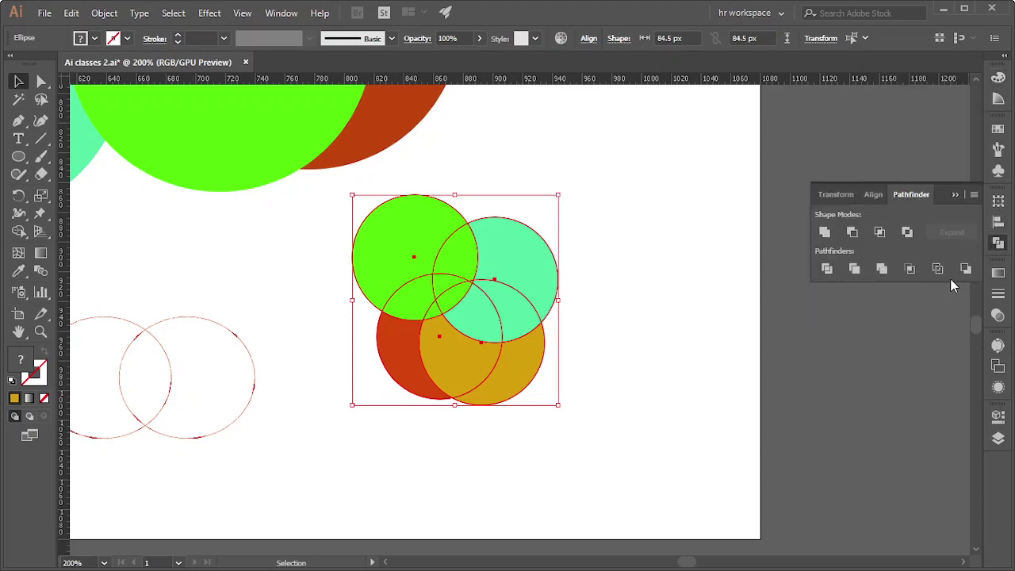
click(965, 269)
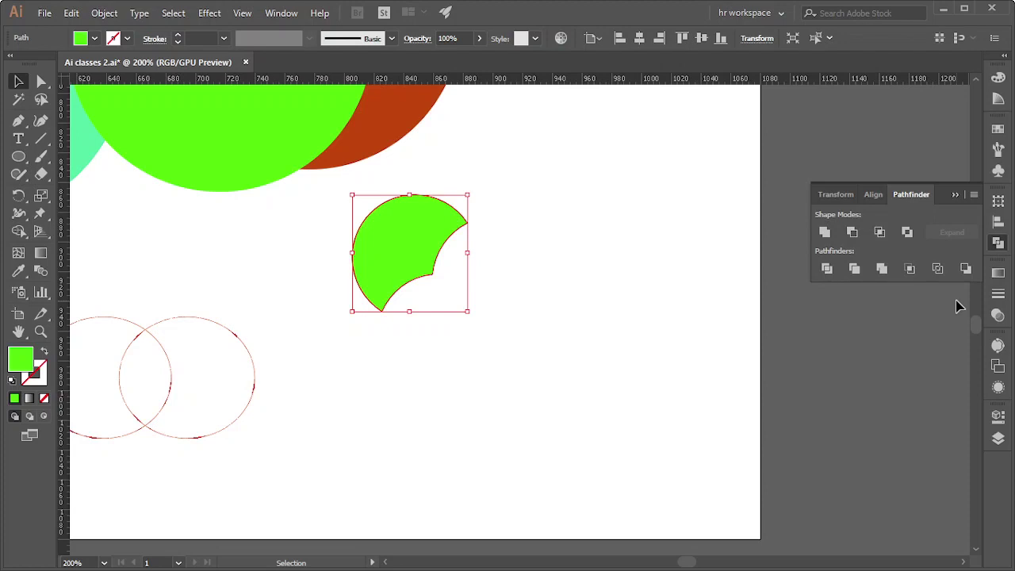
- Zoom out and pan around to survey the whole artboard
key(ctrl+minus)
key(ctrl+minus)
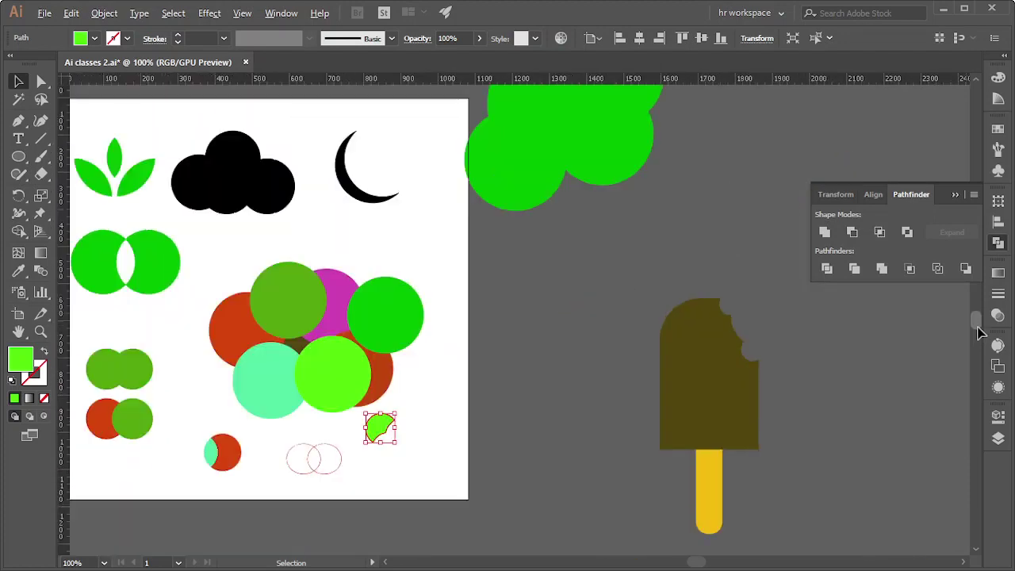
scroll(683, 208, down, 1)
scroll(687, 210, down, 1)
scroll(584, 254, up, 2)
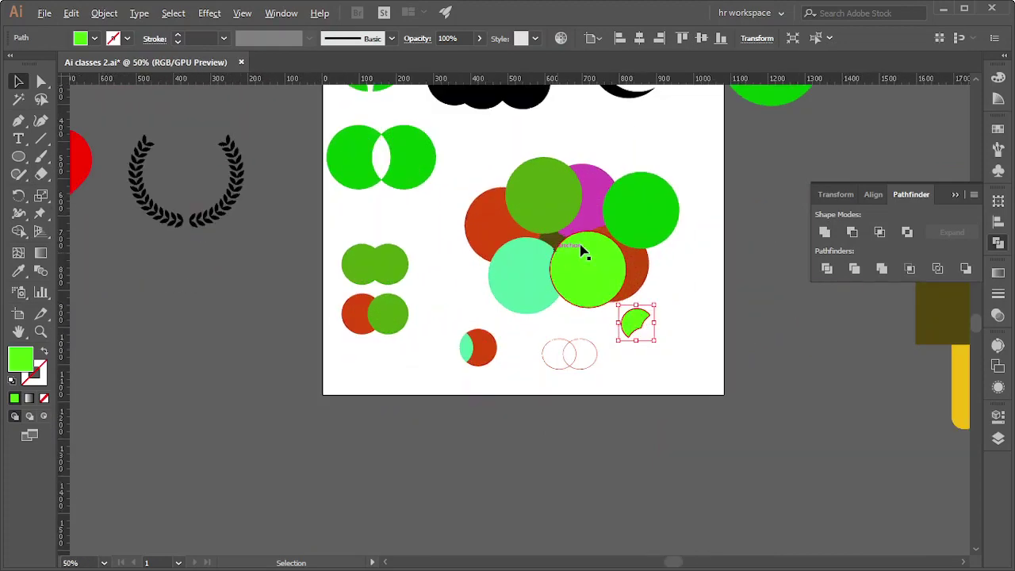
scroll(757, 336, up, 1)
scroll(657, 320, down, 1)
scroll(656, 319, up, 1)
scroll(634, 306, up, 2)
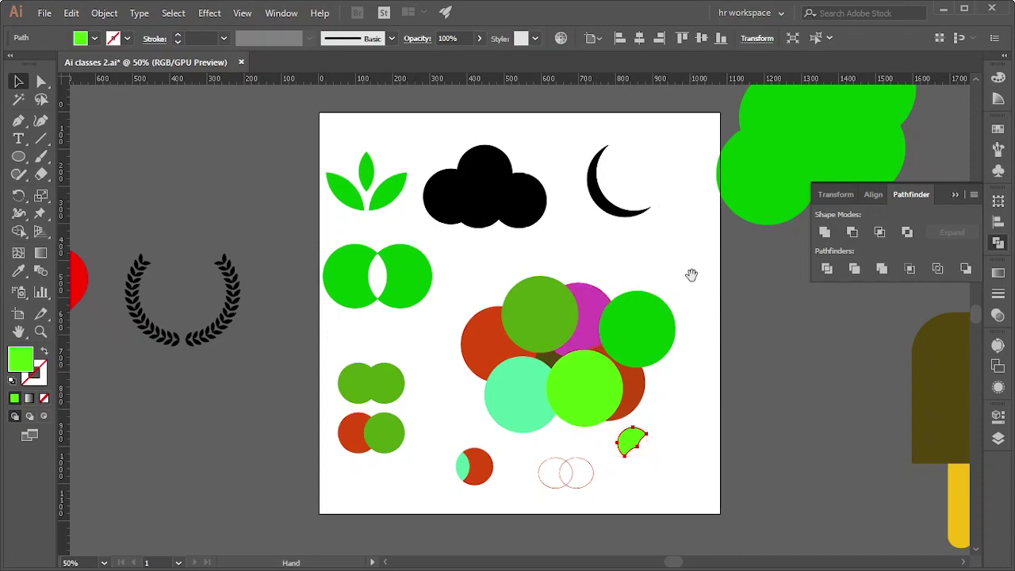
mouse_move(691, 274)
mouse_down()
mouse_move(429, 274)
mouse_move(373, 291)
mouse_move(578, 297)
mouse_up()
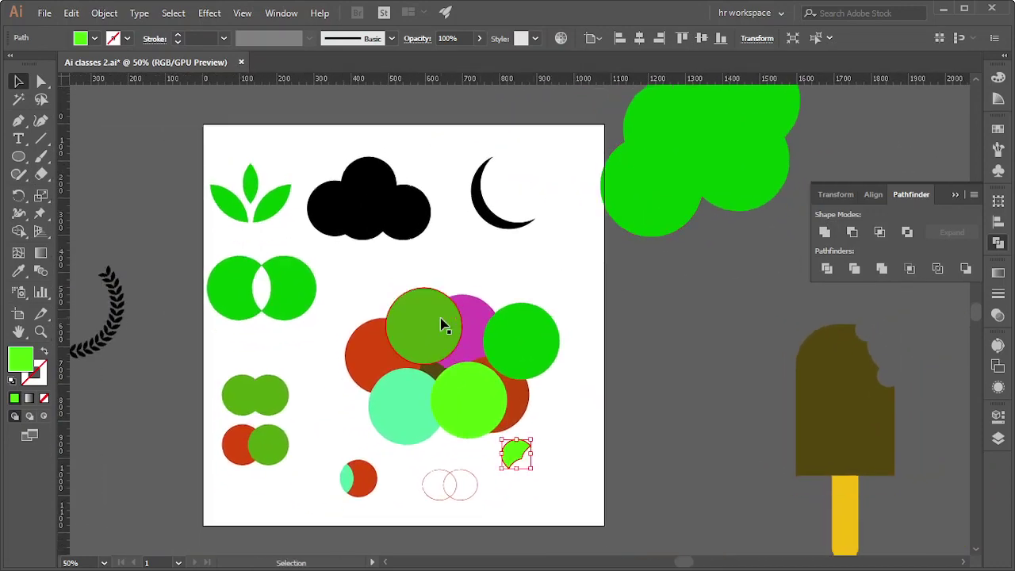
scroll(317, 237, down, 3)
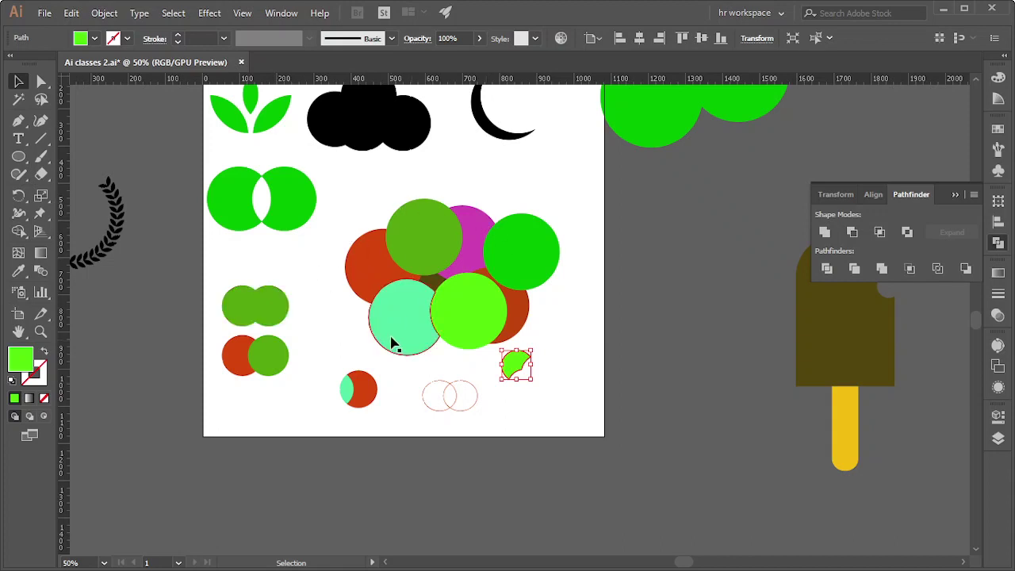
scroll(248, 345, up, 3)
- Select the lower circle experiments and drag them off the artboard to the left
drag(221, 344, 569, 438)
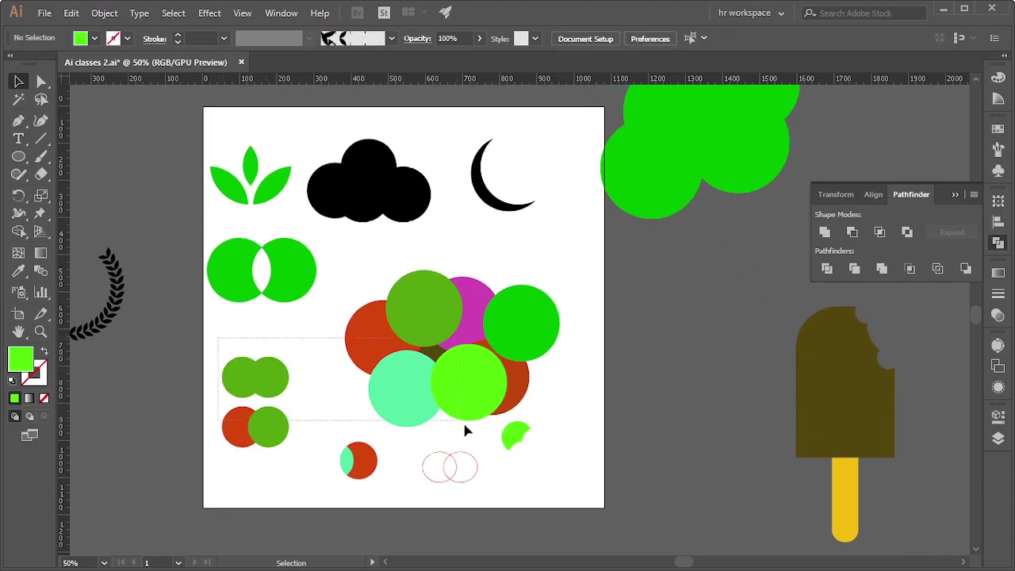
scroll(568, 439, down, 2)
drag(473, 420, 286, 453)
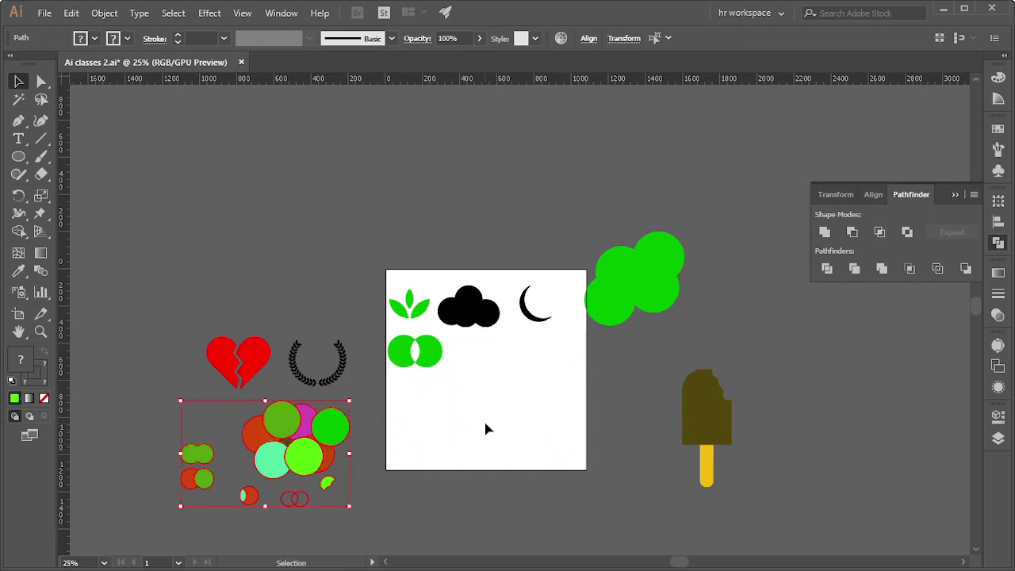
- Draw a green circle in the freed space and add copies to form a four-circle cluster
scroll(522, 372, up, 1)
scroll(522, 372, up, 1)
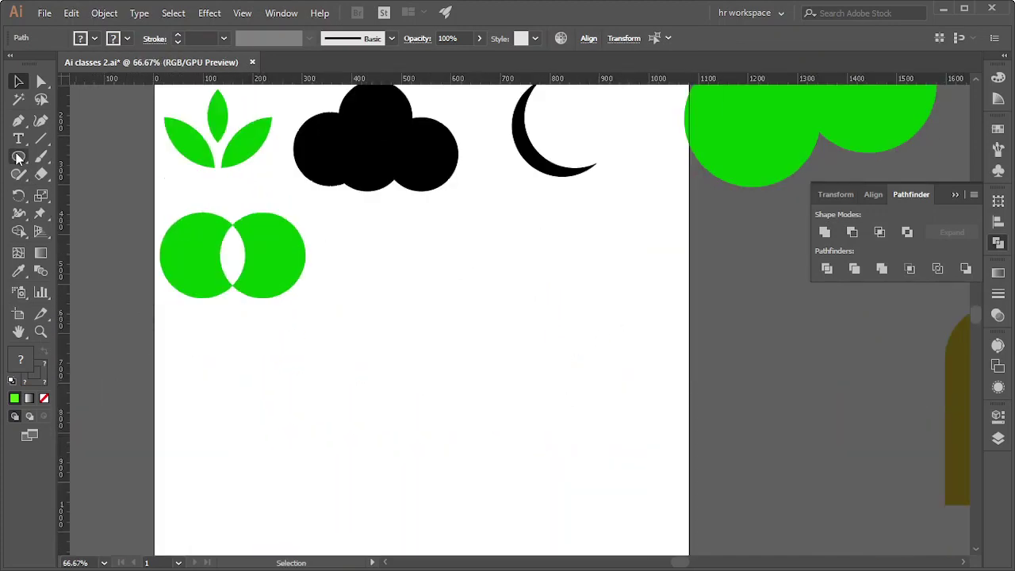
click(18, 156)
mouse_move(350, 330)
mouse_down()
mouse_move(412, 390)
mouse_move(425, 341)
mouse_move(440, 407)
mouse_move(383, 394)
mouse_up()
click(19, 82)
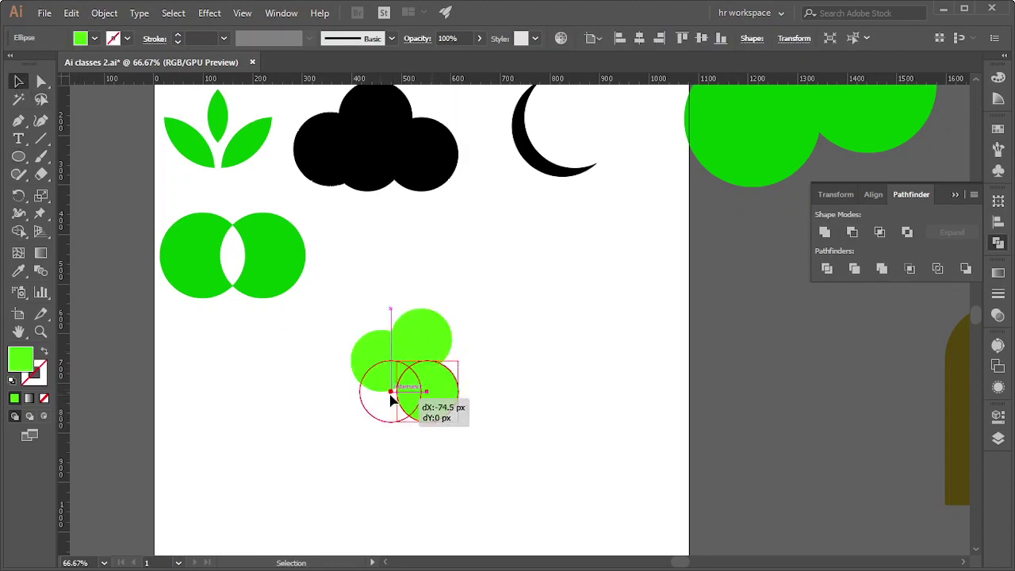
click(531, 323)
- Inspect the black cloud's anchor points in Outline view, then return to Preview
click(400, 172)
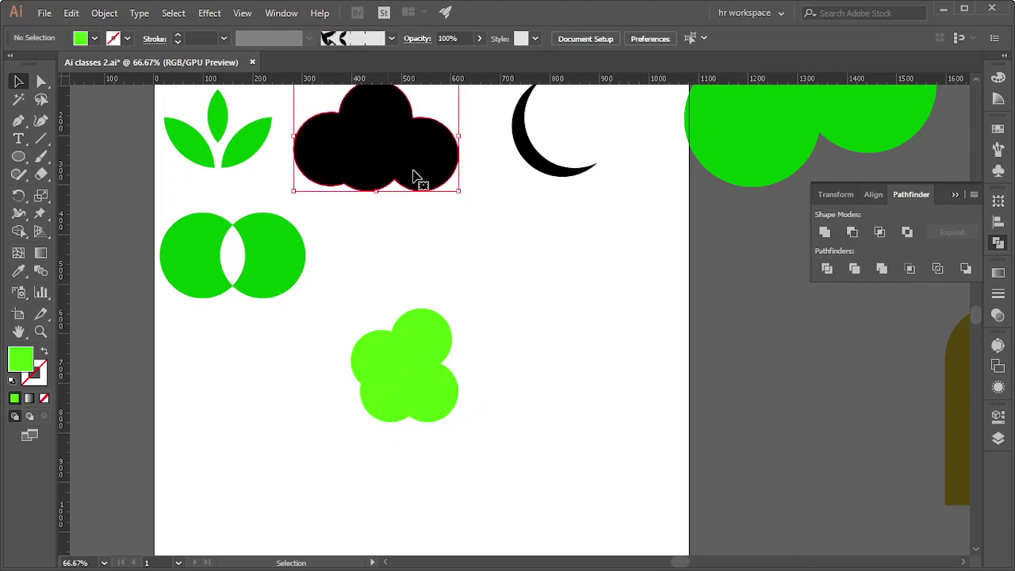
key(ctrl+y)
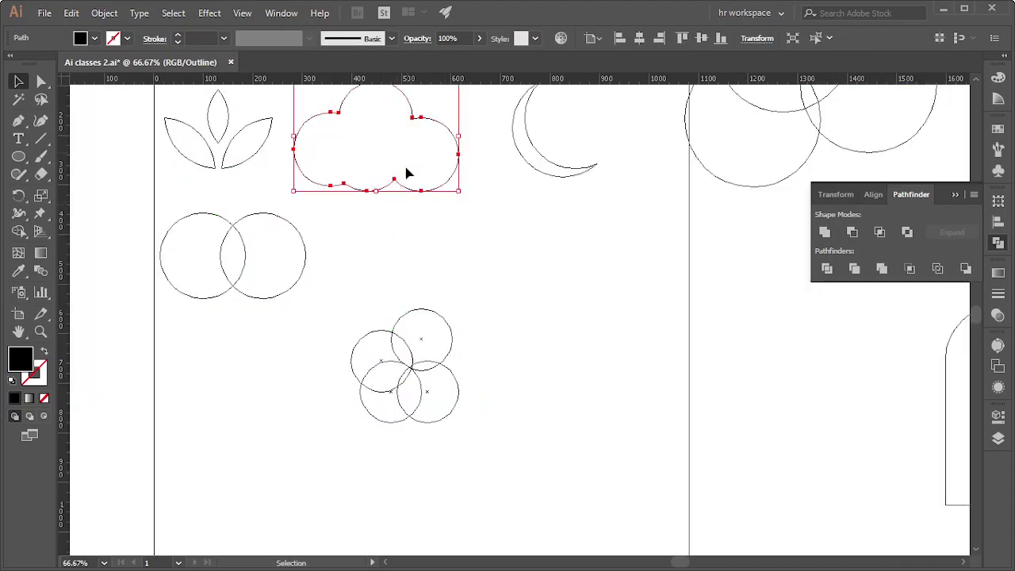
scroll(487, 234, up, 3)
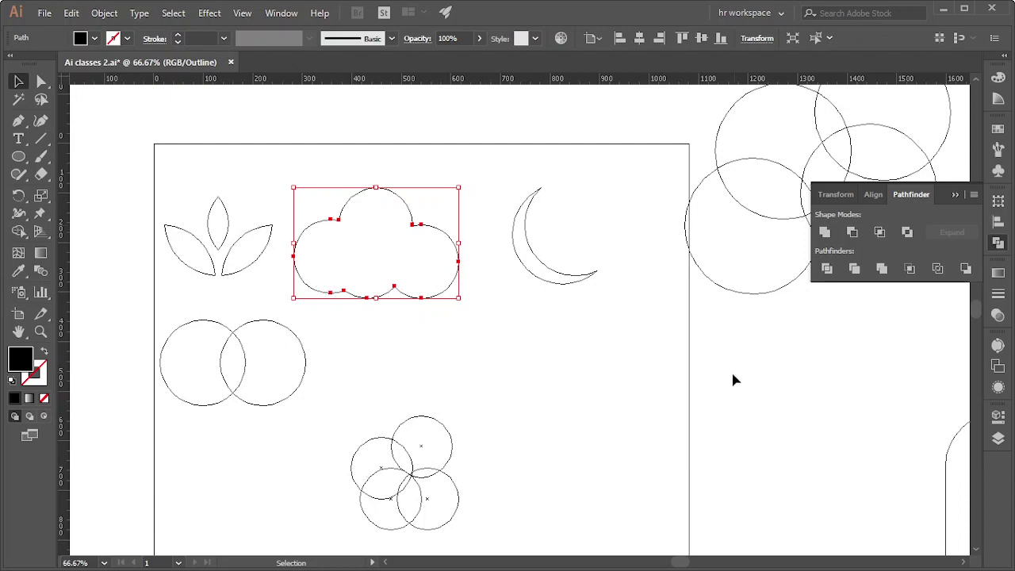
key(a)
key(ctrl+y)
key(v)
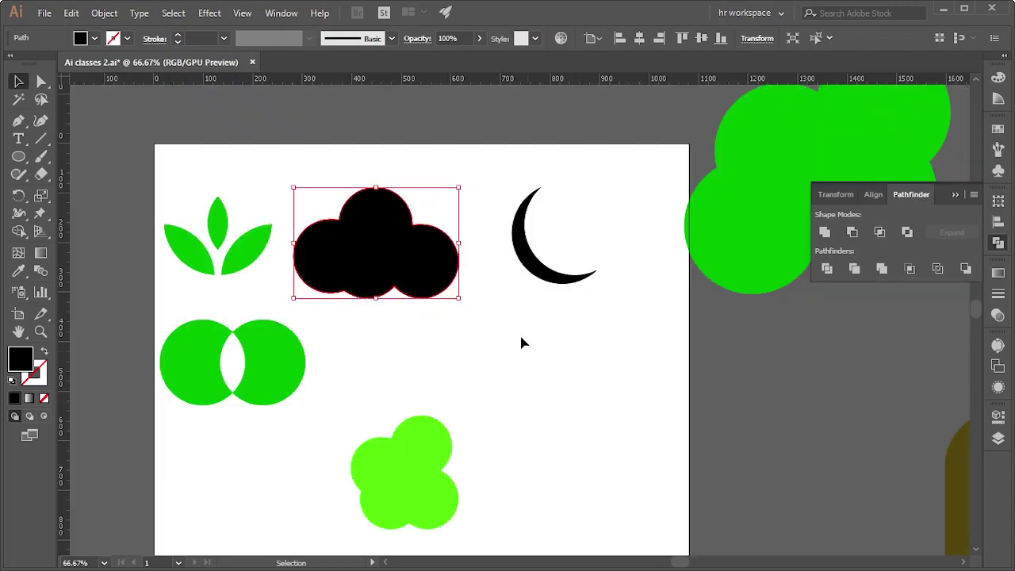
scroll(518, 330, down, 2)
- Unite the four green circles with Pathfinder and check the merged flower in Outline and Preview
drag(398, 390, 412, 405)
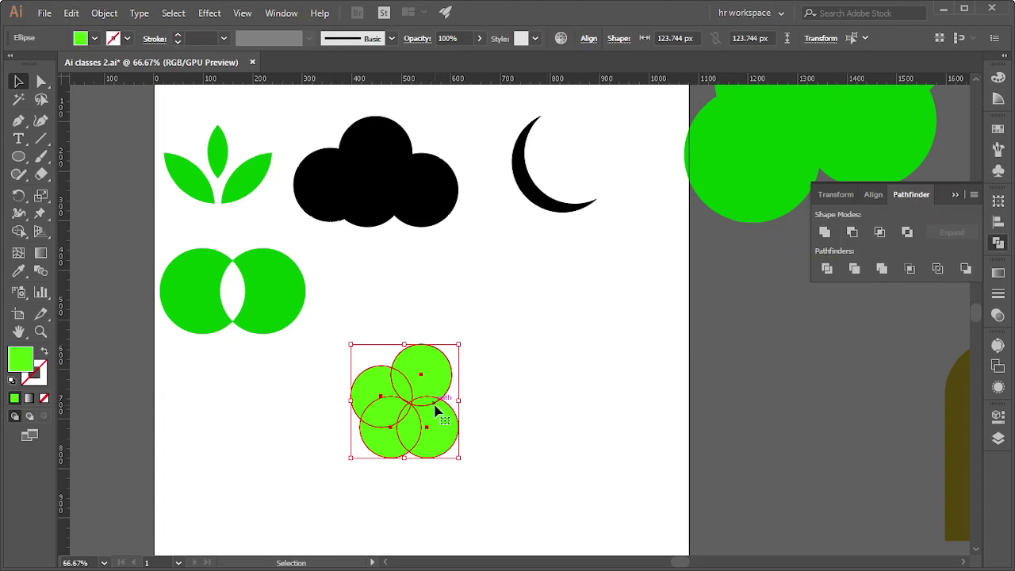
key(ctrl+y)
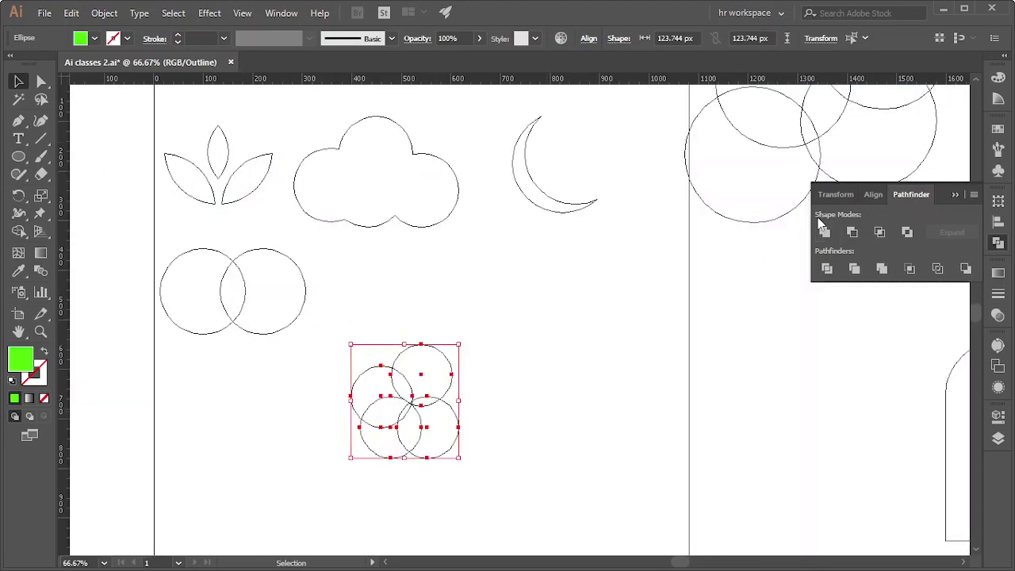
alt+click(825, 231)
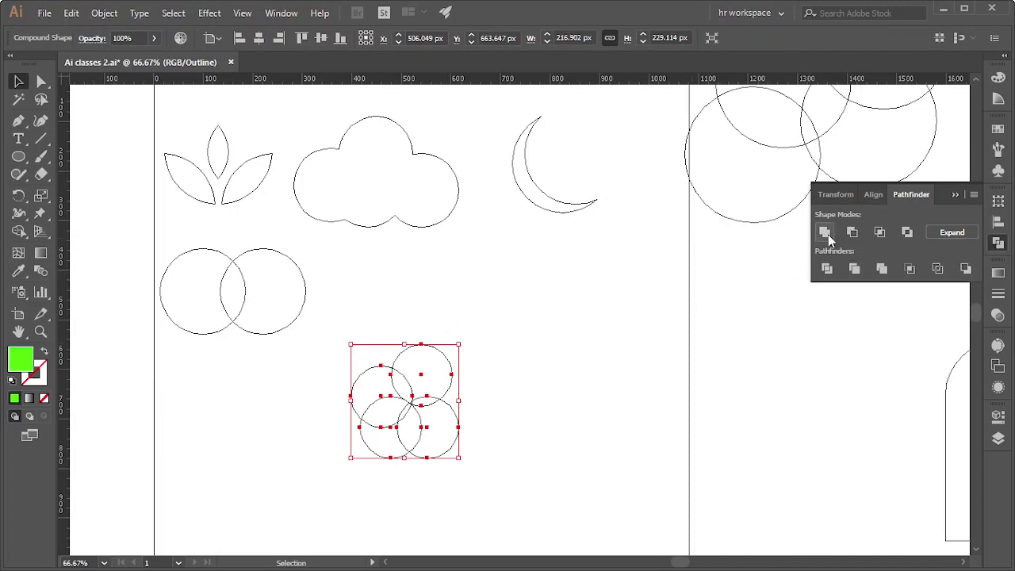
click(493, 294)
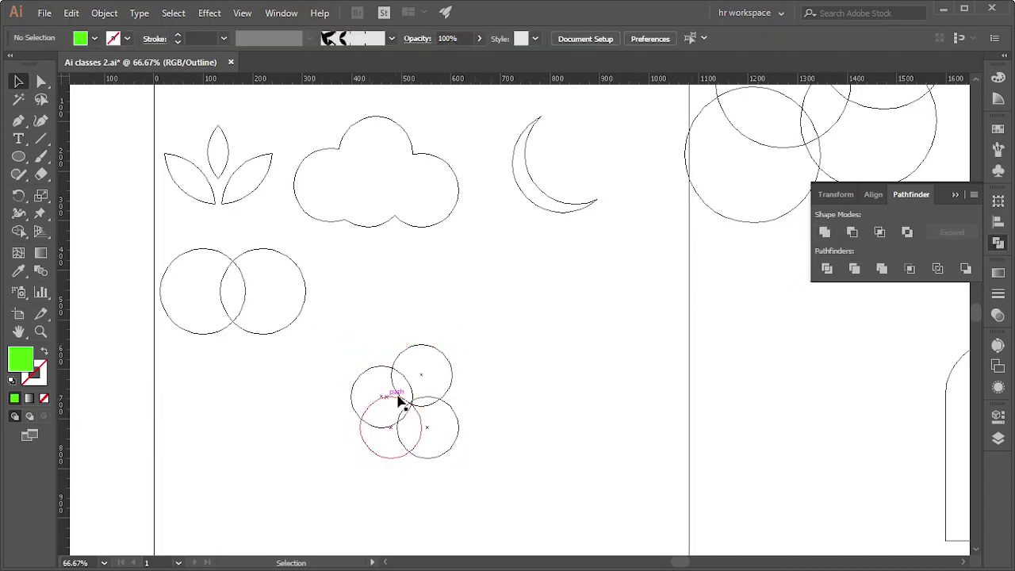
key(ctrl+y)
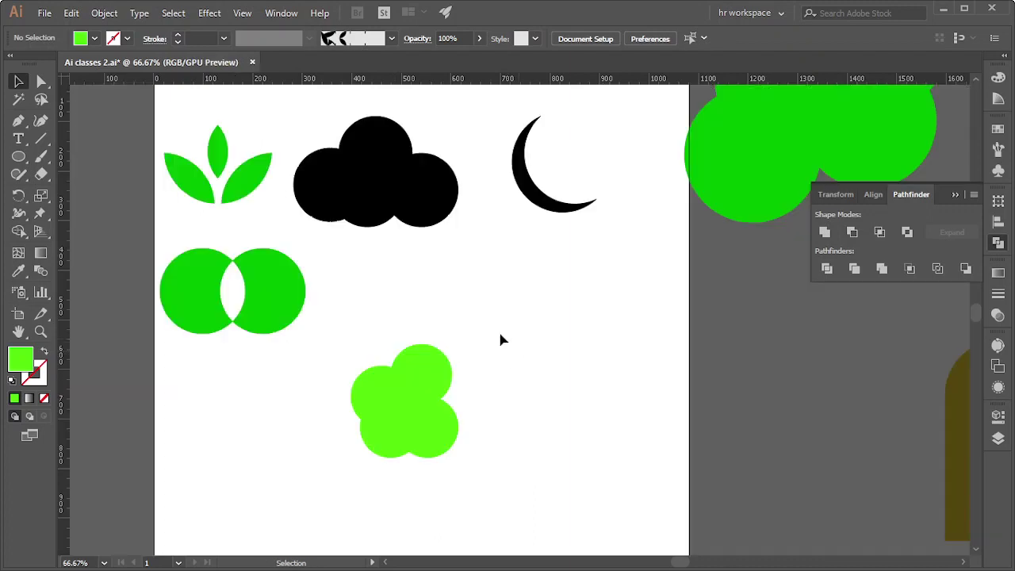
click(381, 384)
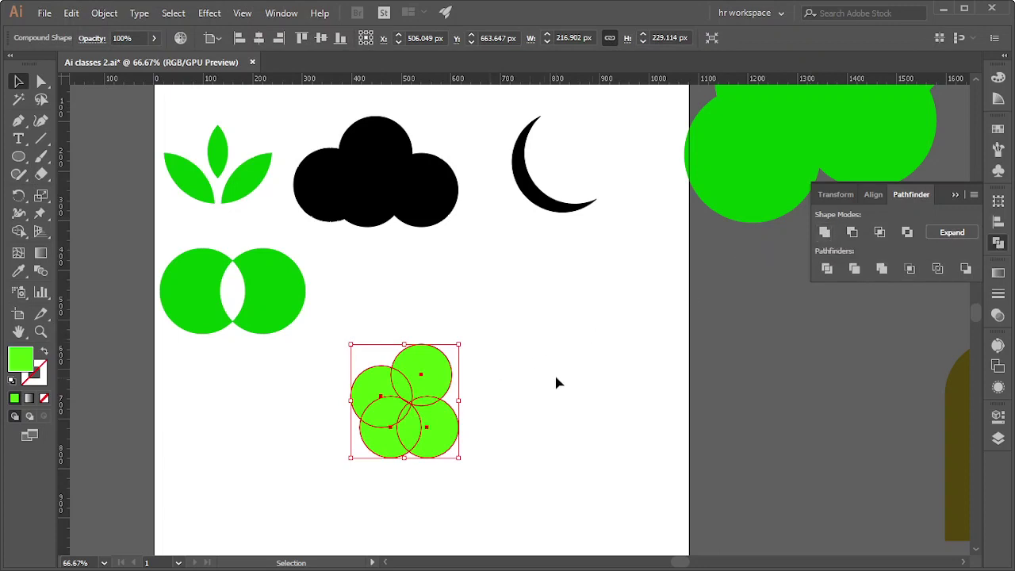
- Select and nudge the flower shape, opening and dismissing its context menu
click(508, 361)
click(424, 373)
drag(534, 347, 535, 347)
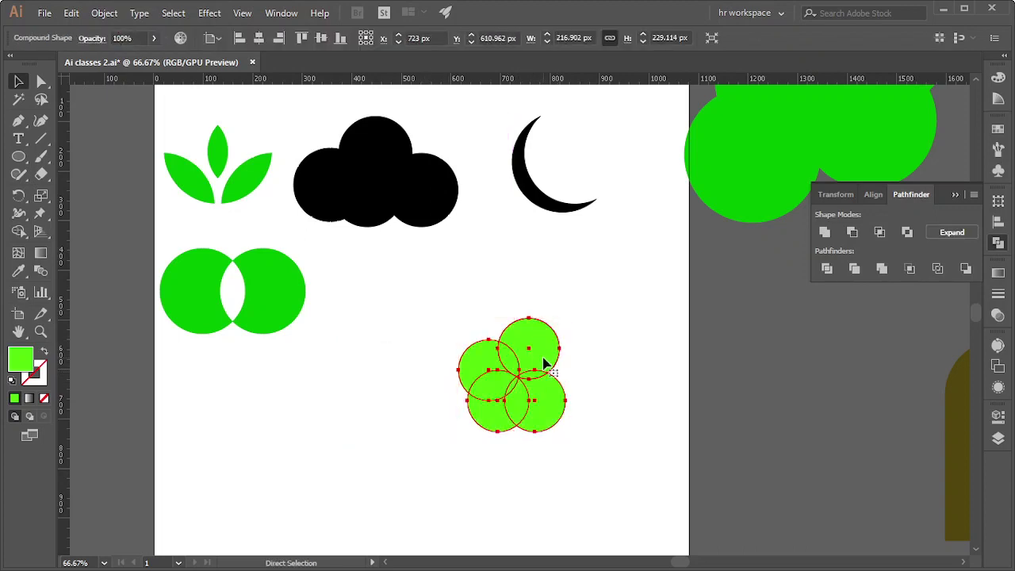
right_click(544, 362)
click(473, 290)
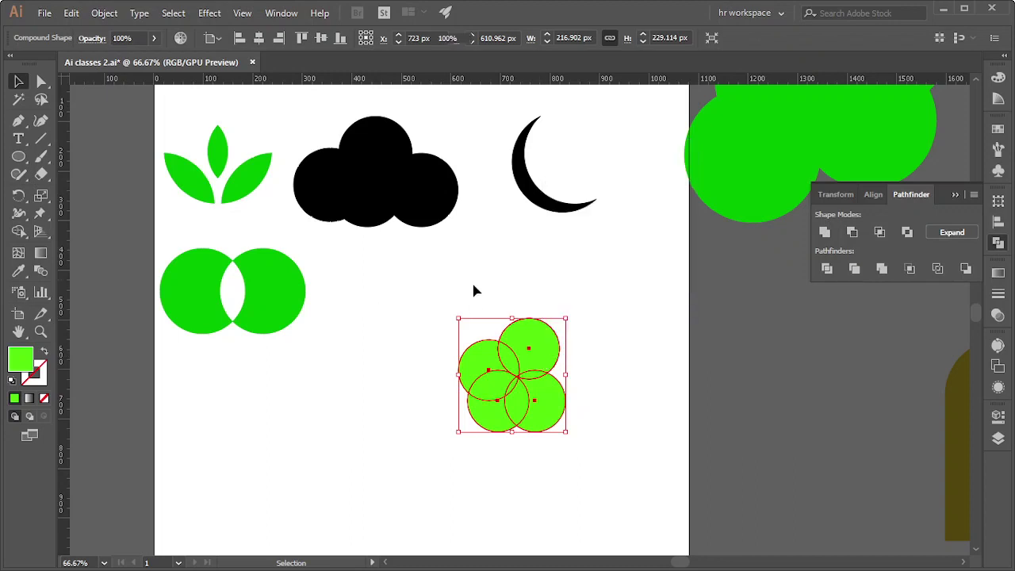
click(528, 358)
- Enter the flower to select its top circle, then undo back to separate circles
double_click(544, 352)
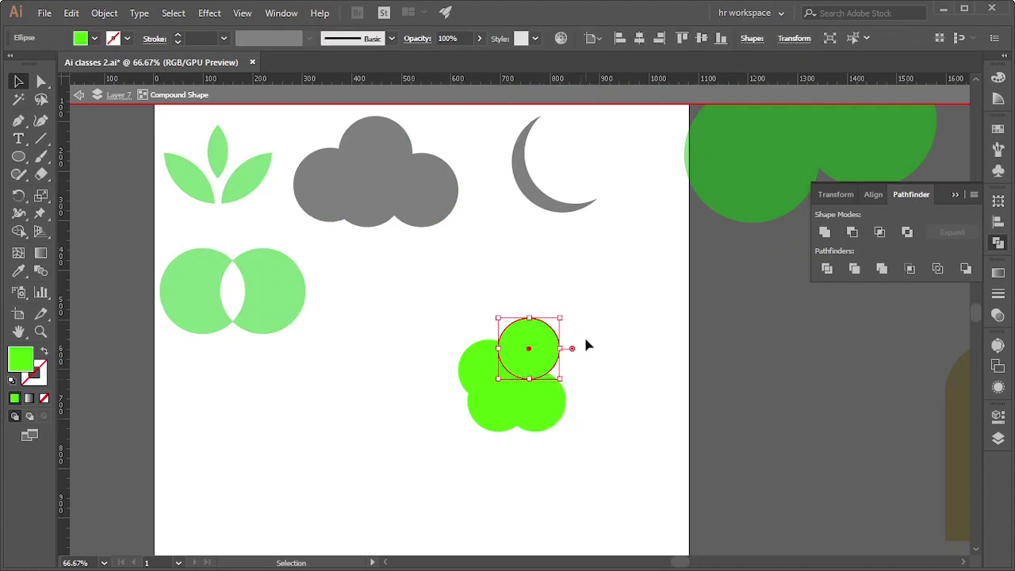
click(528, 350)
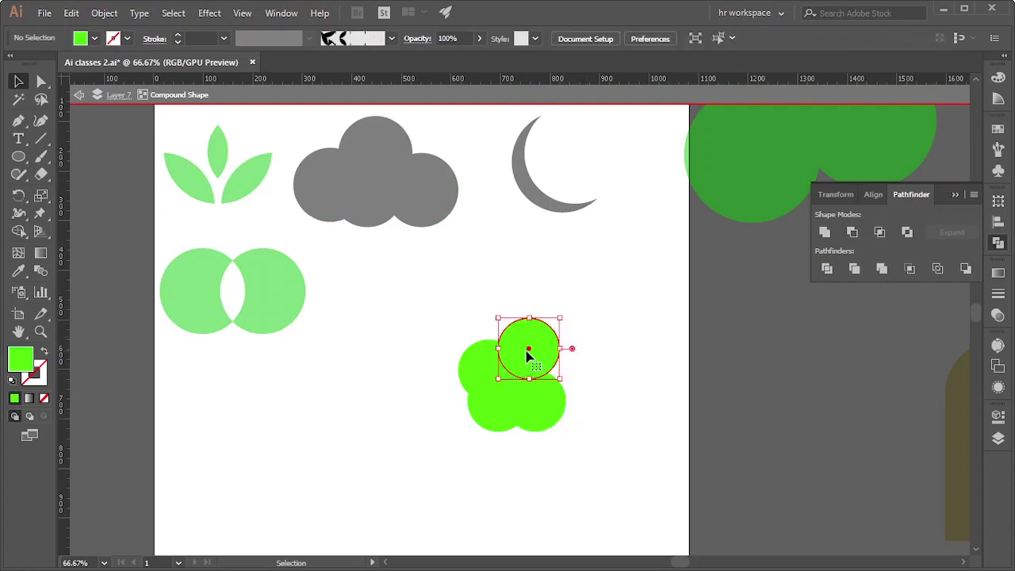
click(997, 100)
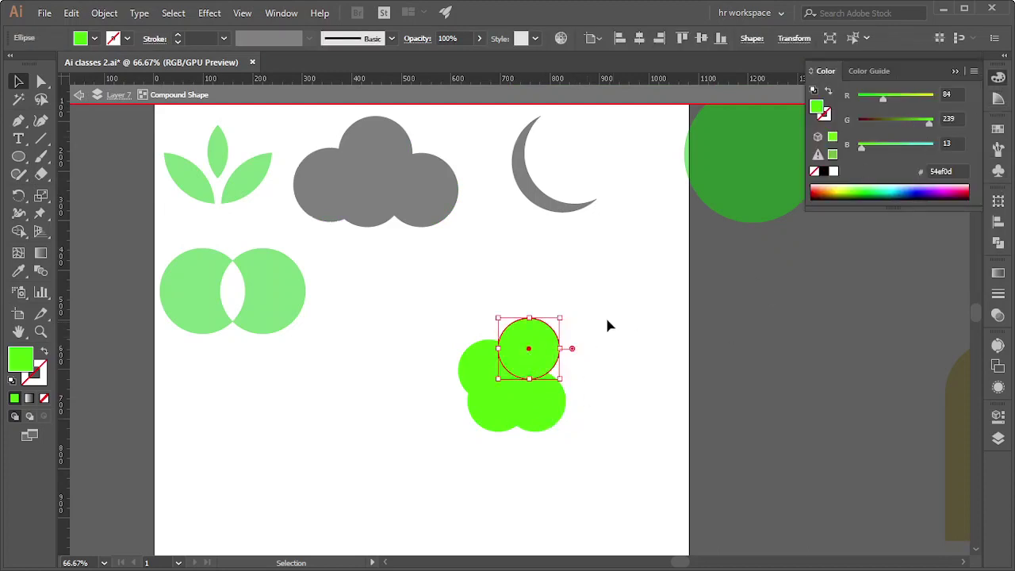
key(ctrl+z)
key(ctrl+z)
key(ctrl+z)
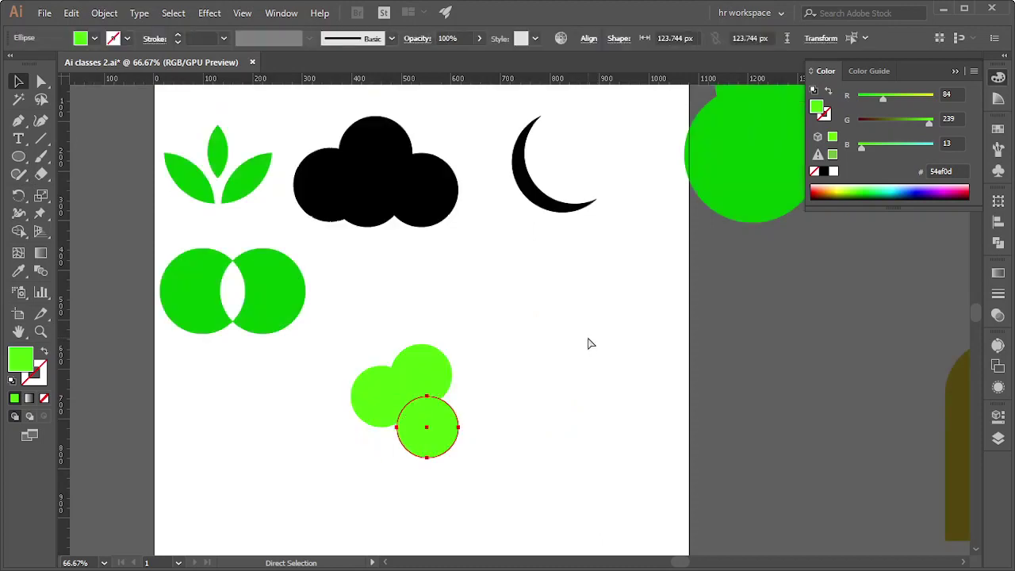
key(ctrl+z)
key(v)
key(ctrl+z)
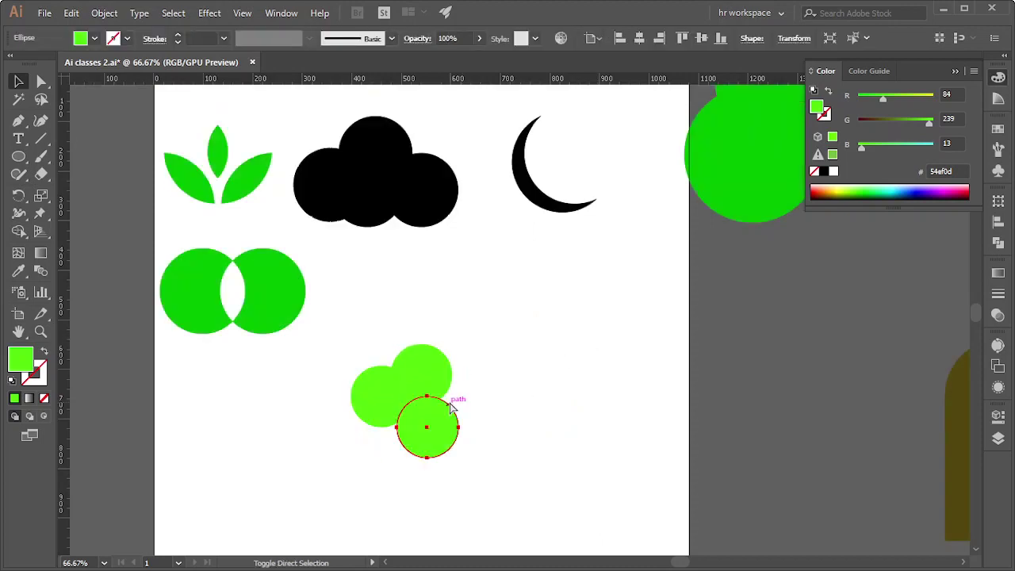
key(ctrl+z)
- Fill the circles yellow-green, dark olive and mint green, then select all four
key(ctrl+z)
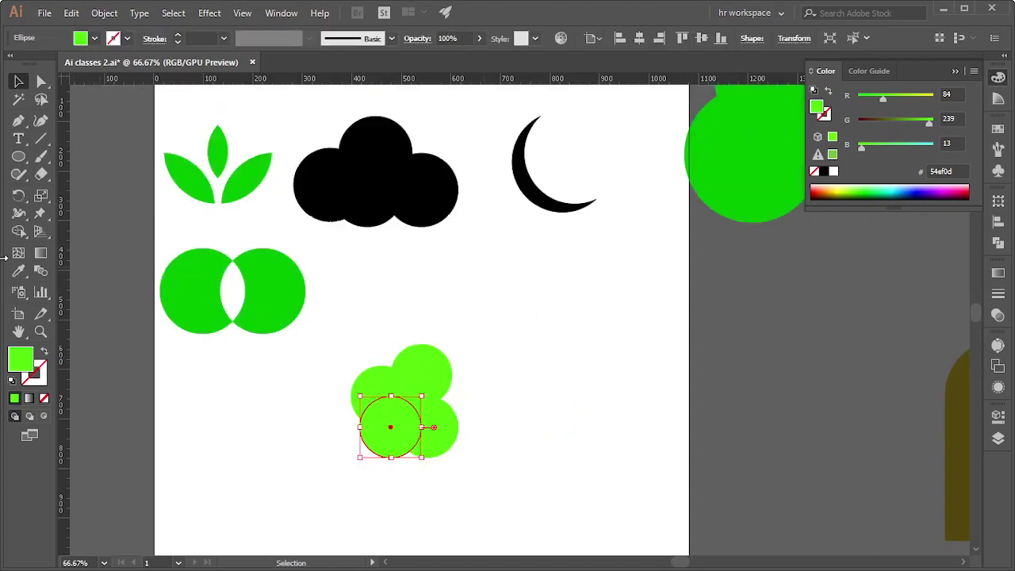
key(ctrl+z)
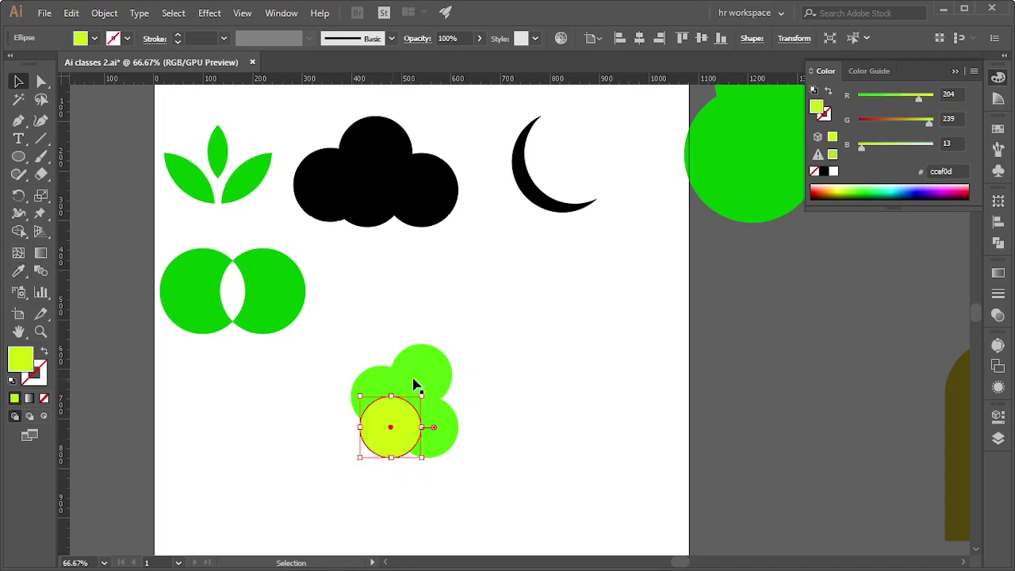
key(ctrl+z)
key(ctrl+z)
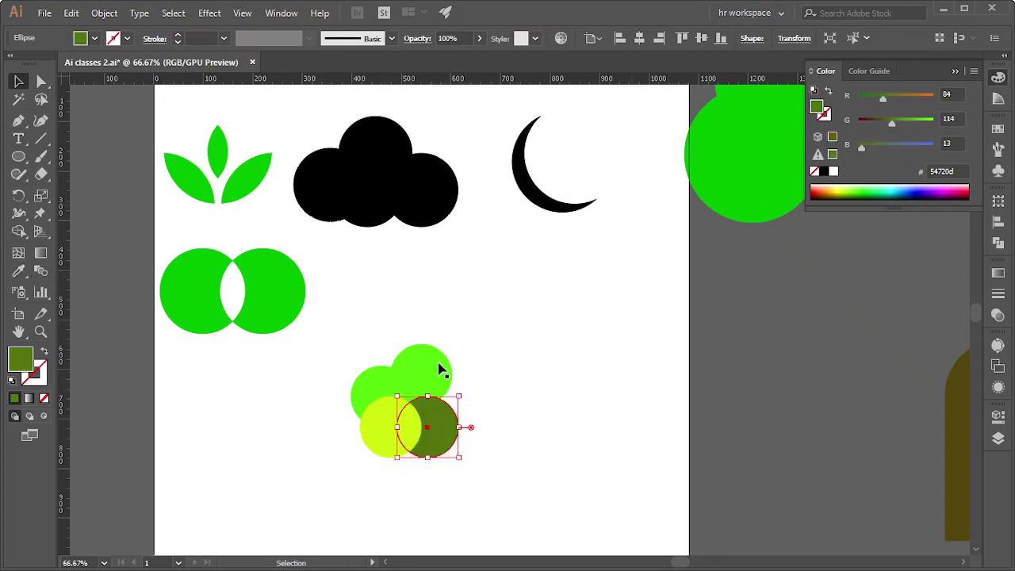
click(439, 368)
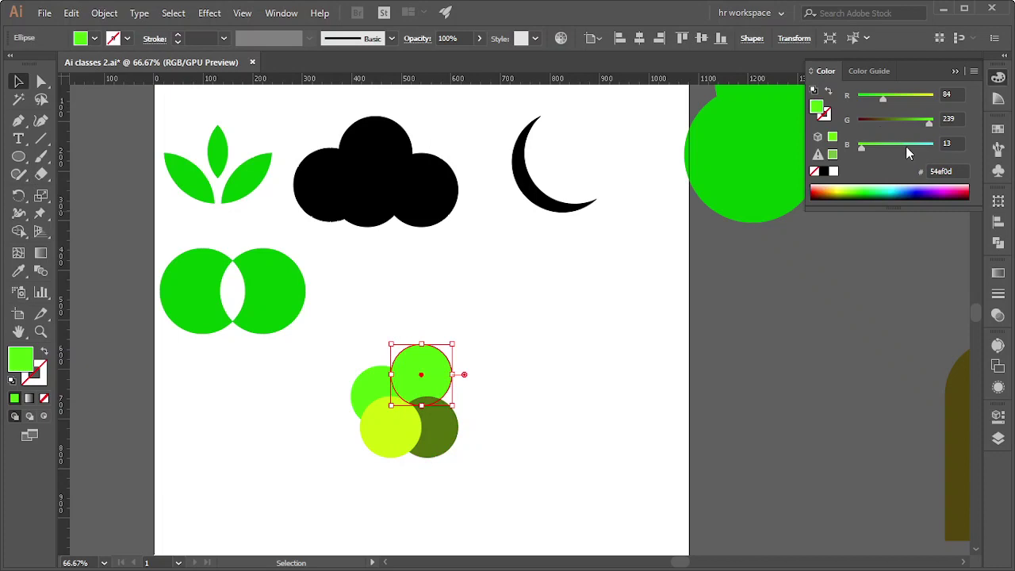
drag(905, 146, 917, 147)
click(360, 356)
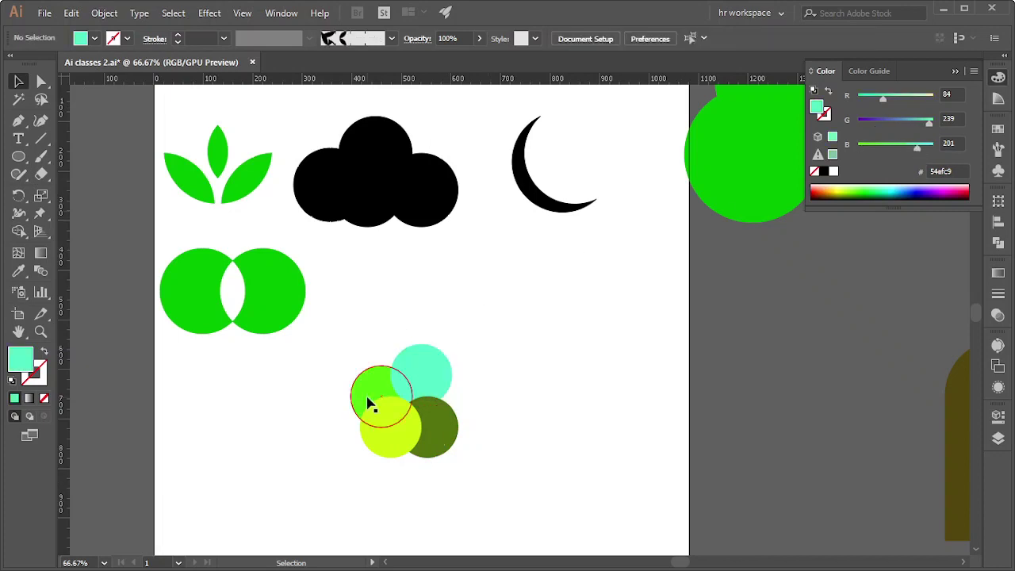
drag(463, 445, 345, 343)
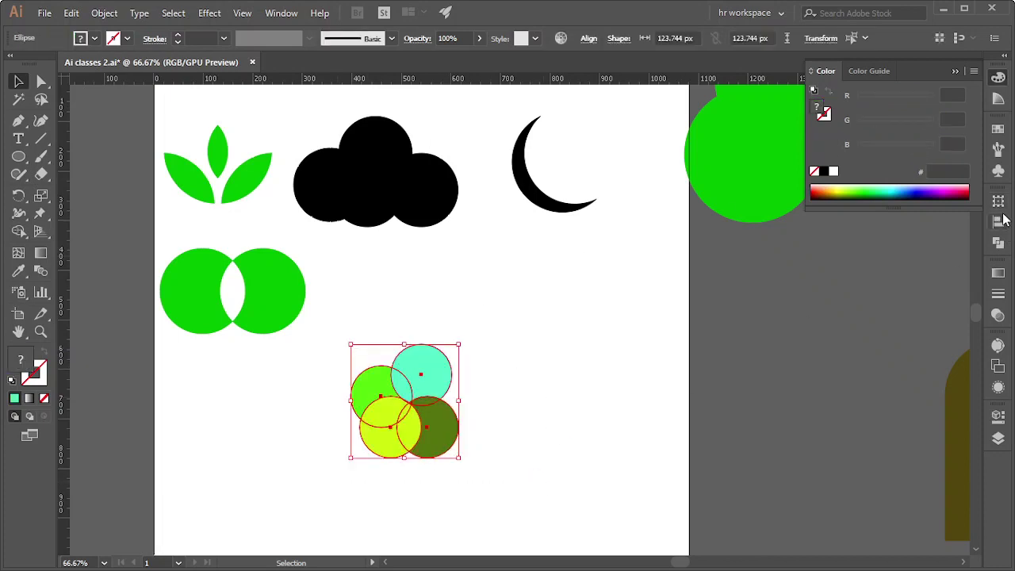
click(998, 243)
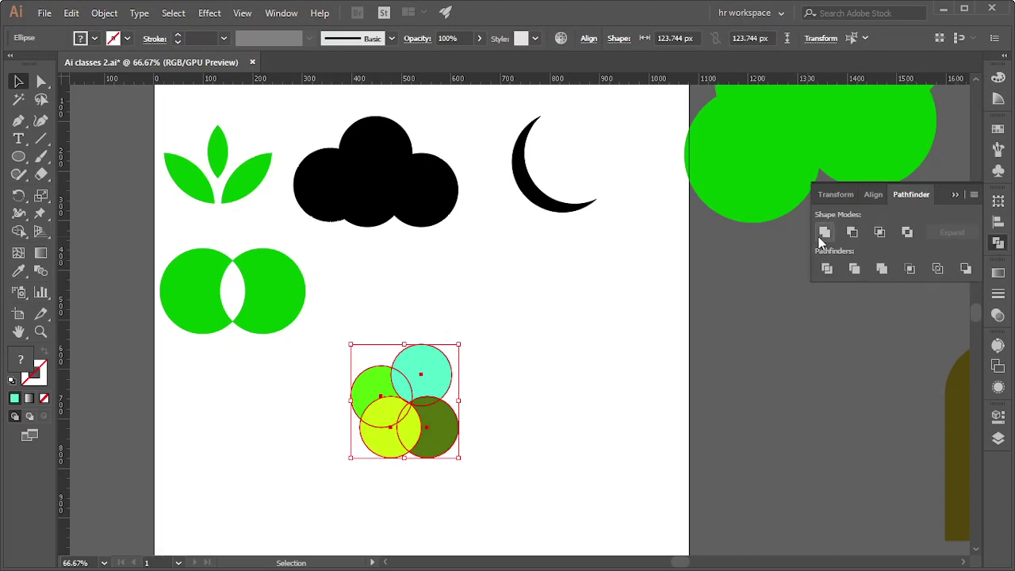
- Unite the four circles into one shape and check it in Outline view and at other zooms
click(824, 231)
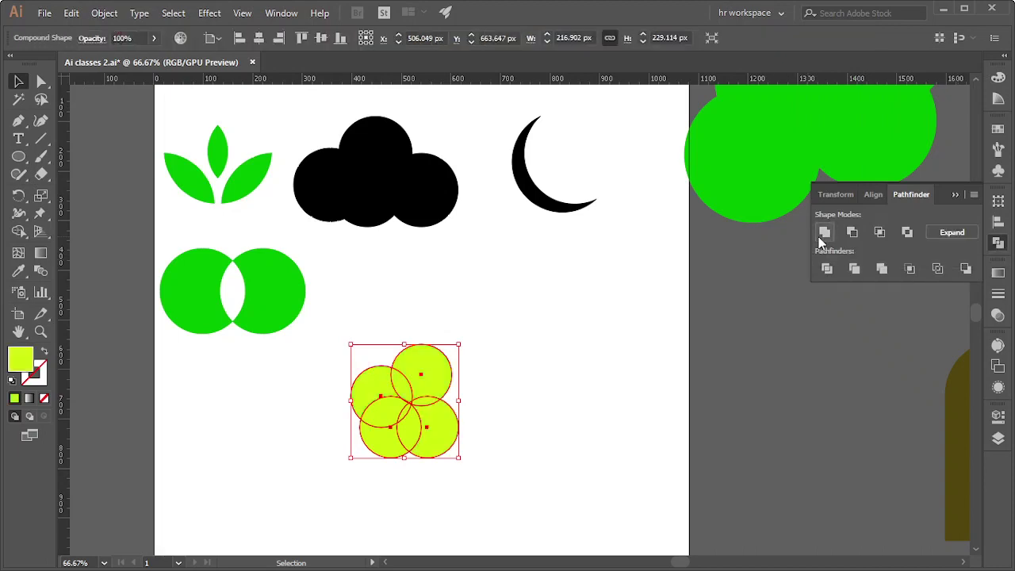
click(553, 324)
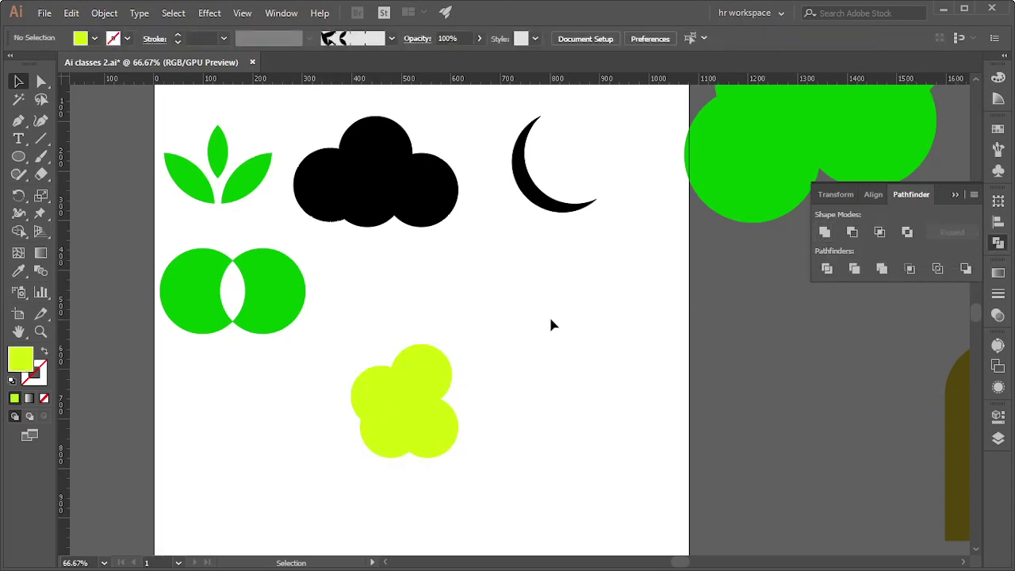
key(ctrl+y)
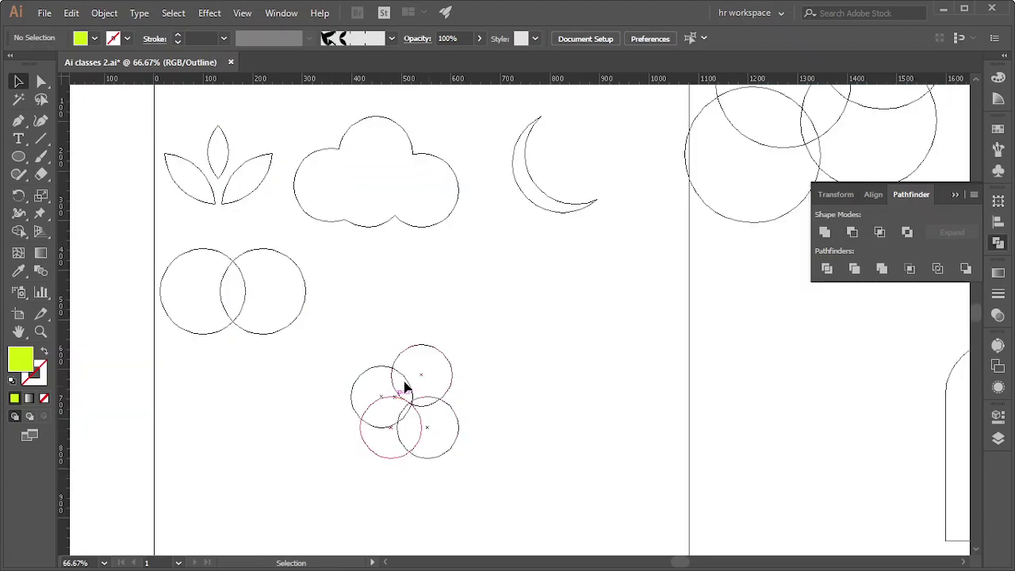
key(a)
key(ctrl+y)
key(v)
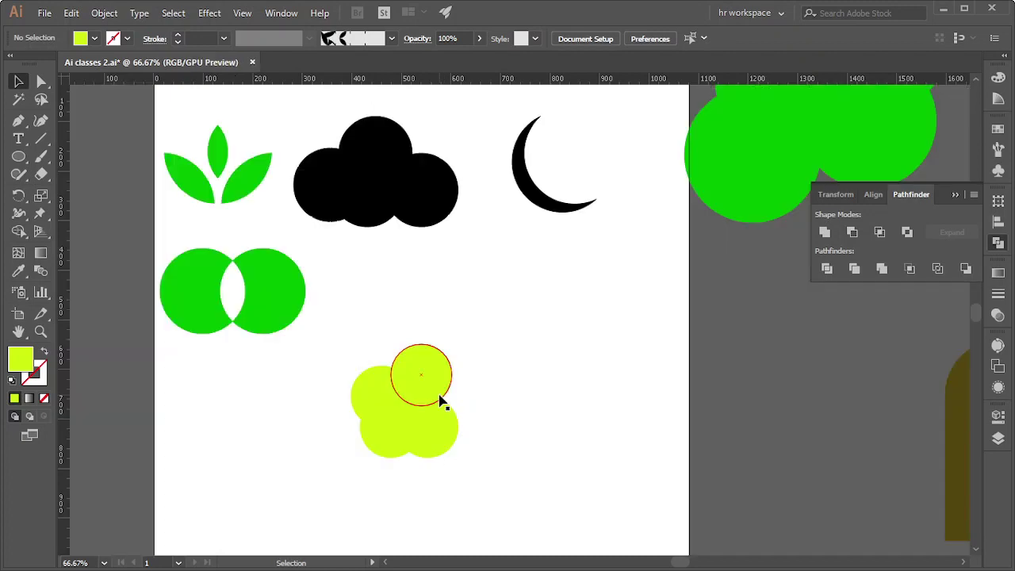
key(ctrl+plus)
key(ctrl+plus)
key(ctrl+plus)
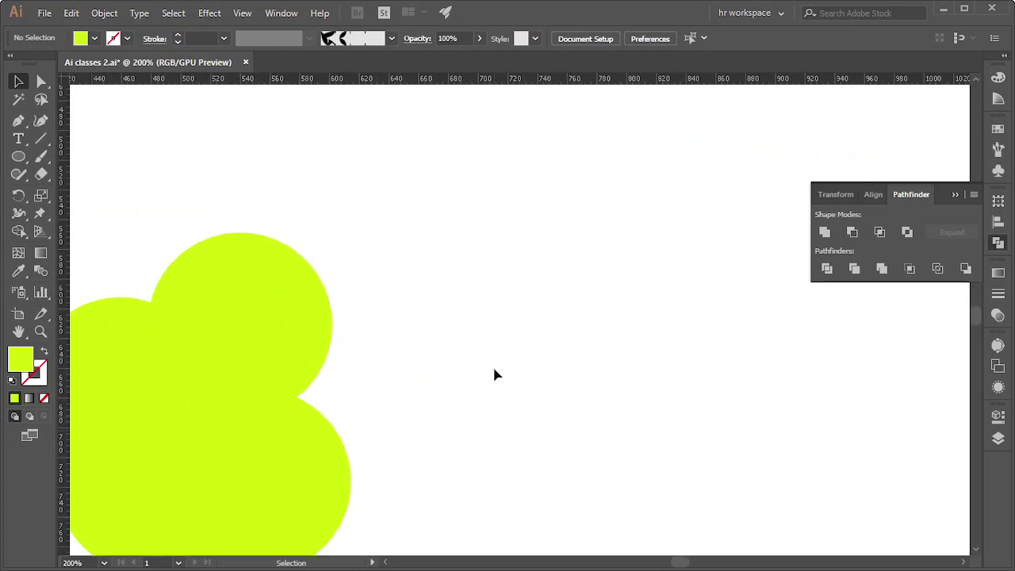
key(ctrl+minus)
scroll(354, 388, down, 3)
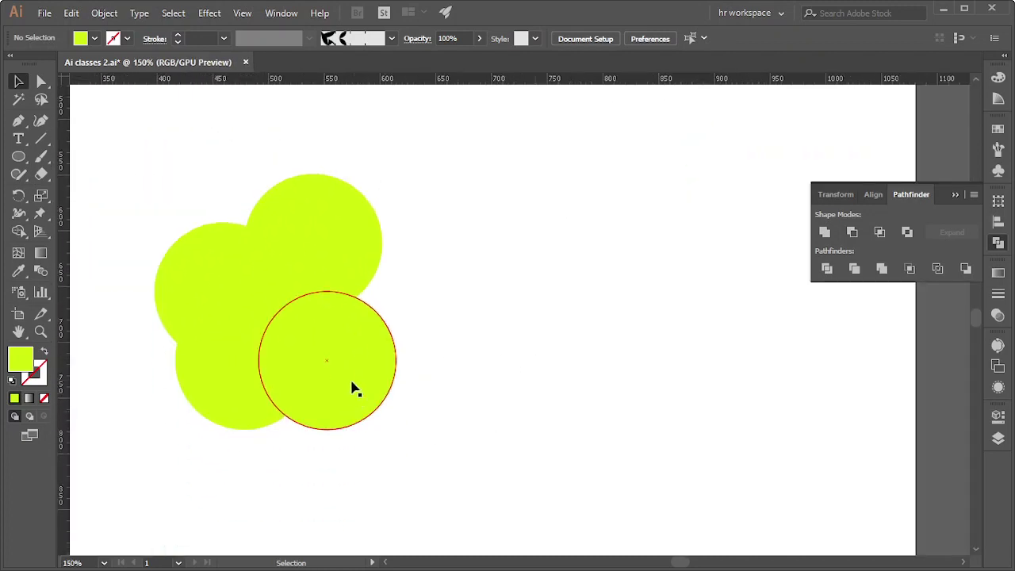
- Enter the flower and reposition one circle up-left, then slightly right
double_click(329, 356)
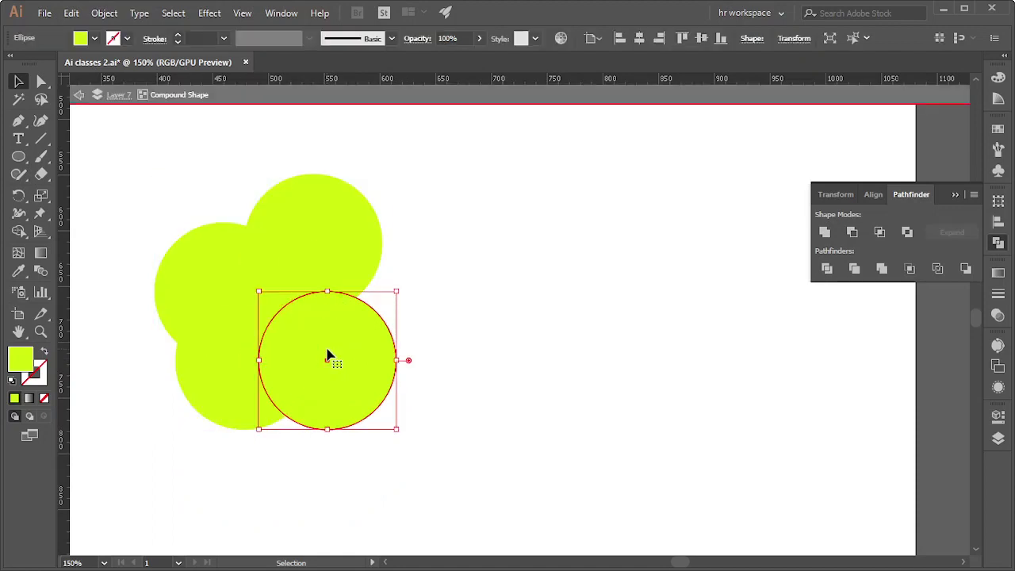
drag(344, 373, 349, 352)
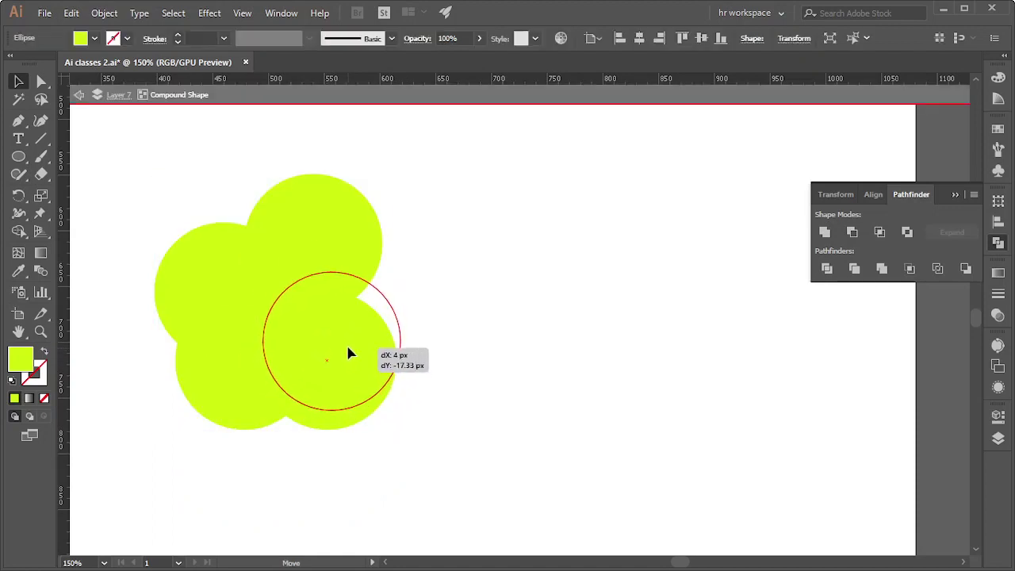
click(509, 310)
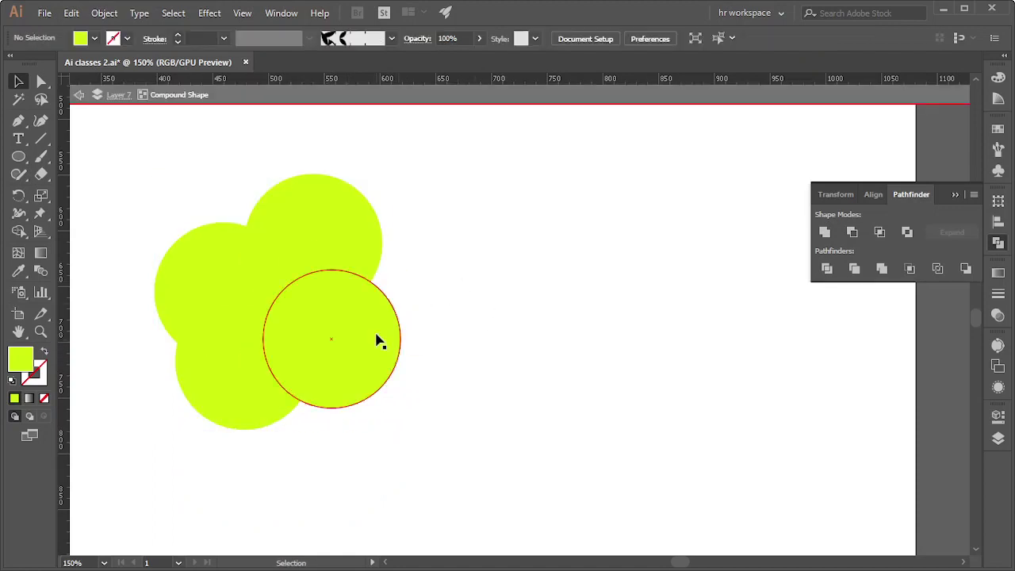
drag(378, 339, 302, 311)
click(514, 307)
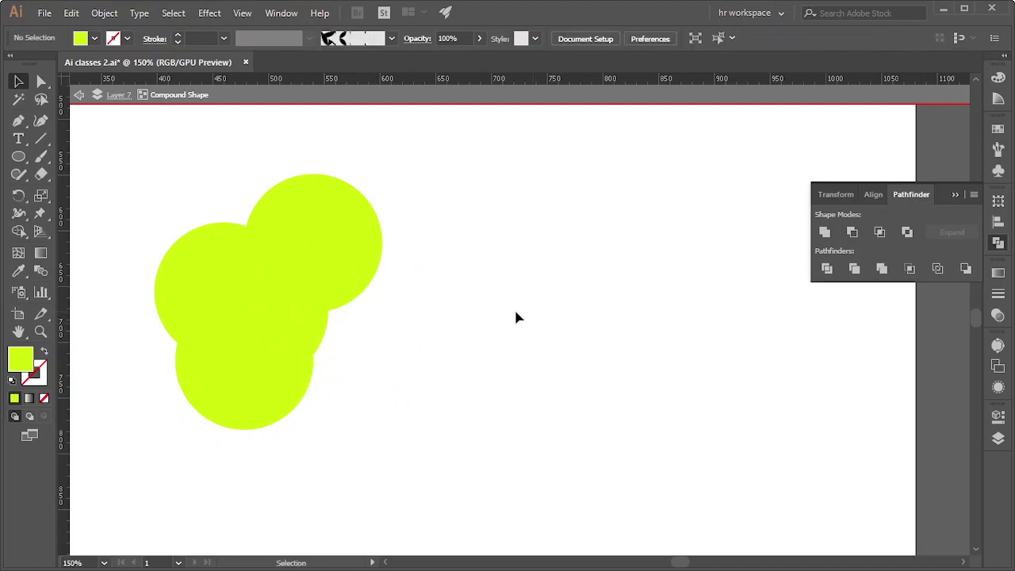
key(ctrl+z)
key(ctrl+shift+z)
click(302, 307)
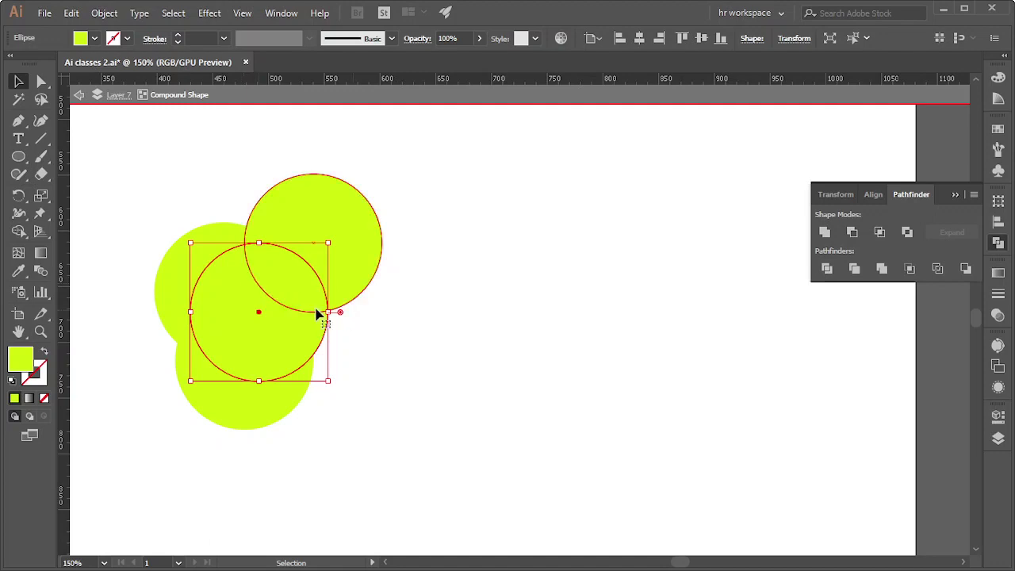
drag(311, 315, 359, 318)
click(521, 319)
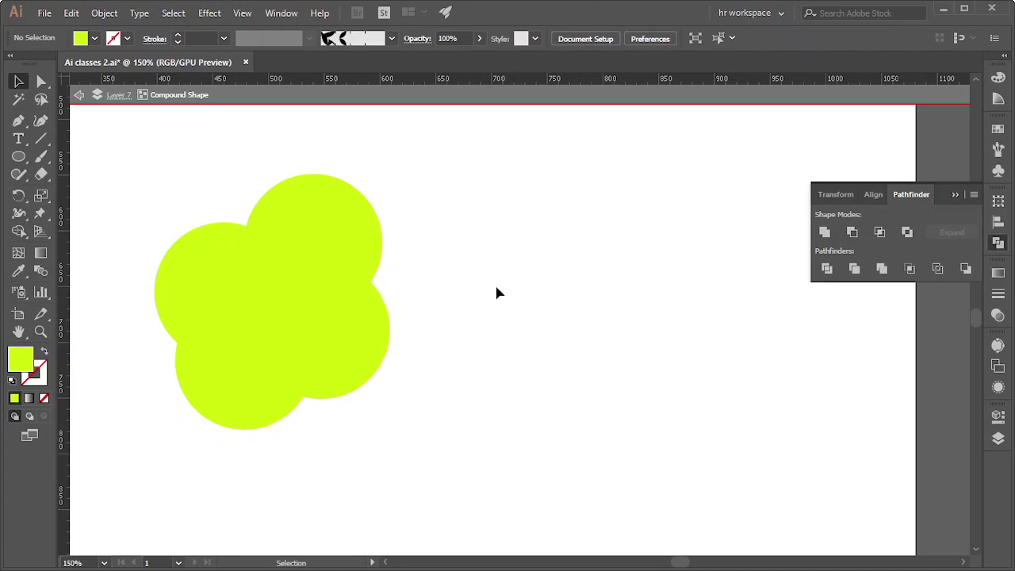
scroll(592, 253, down, 3)
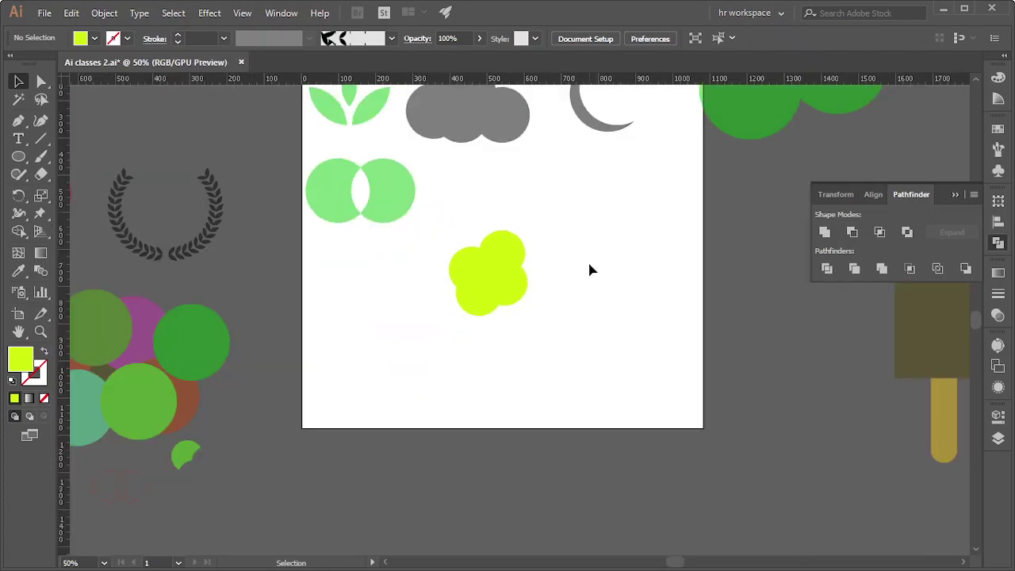
- Draw a tall rectangle for the popsicle body
click(18, 156)
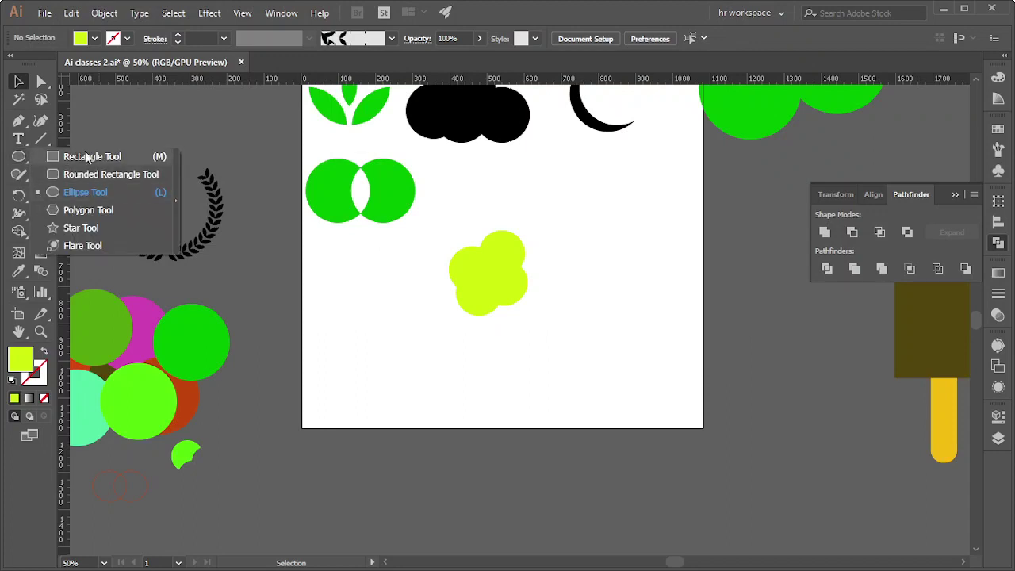
click(86, 157)
scroll(595, 299, up, 2)
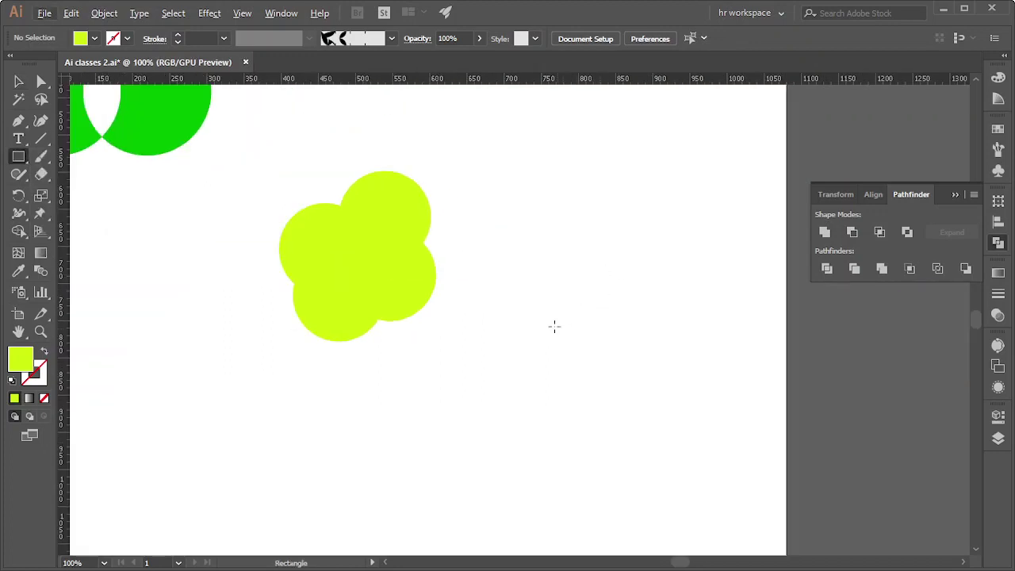
scroll(554, 326, down, 3)
drag(532, 192, 629, 354)
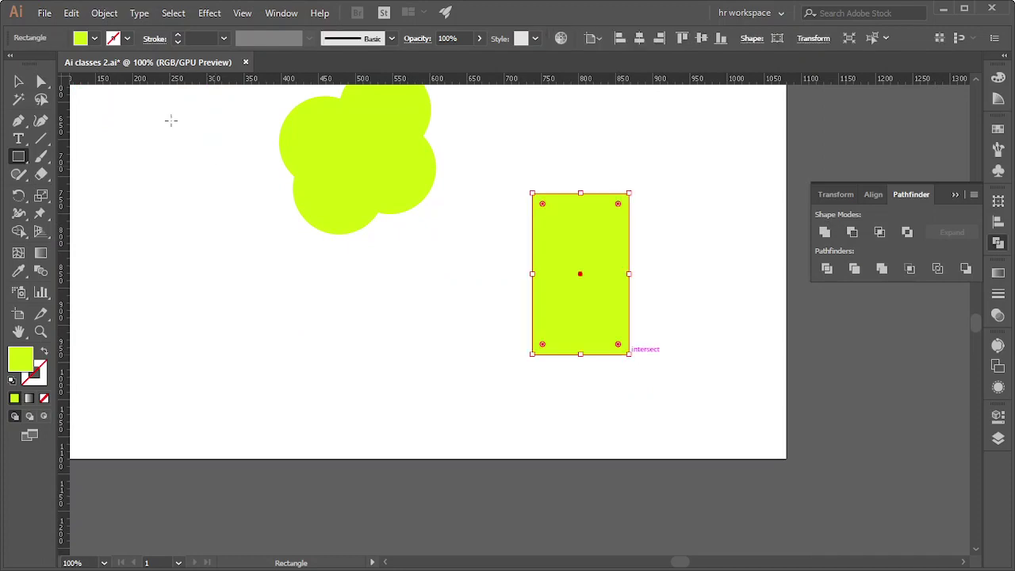
- Round the rectangle's top corners into an arch by dragging a live corner
click(41, 81)
scroll(555, 222, up, 1)
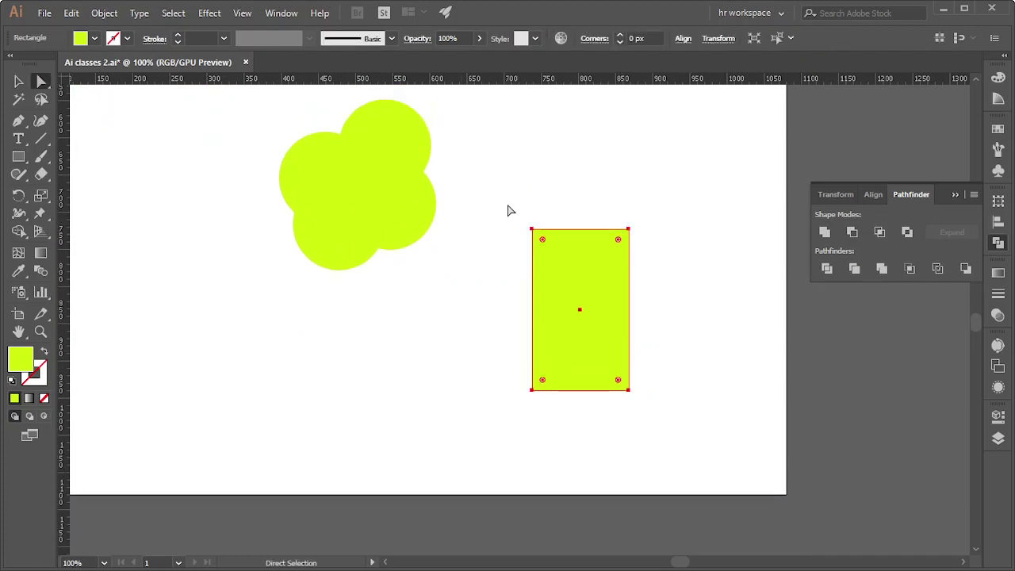
click(628, 229)
drag(618, 238, 587, 297)
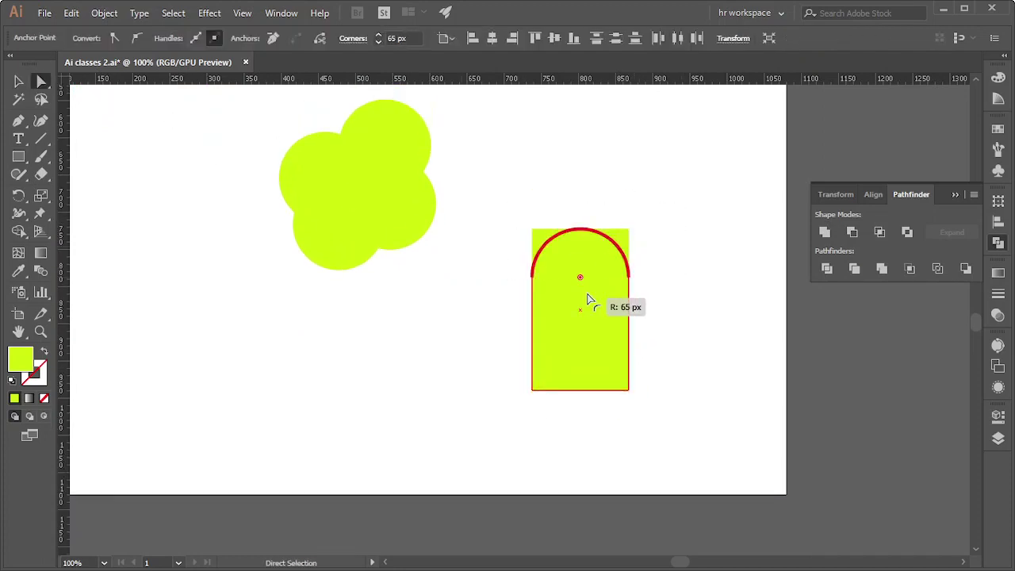
click(19, 81)
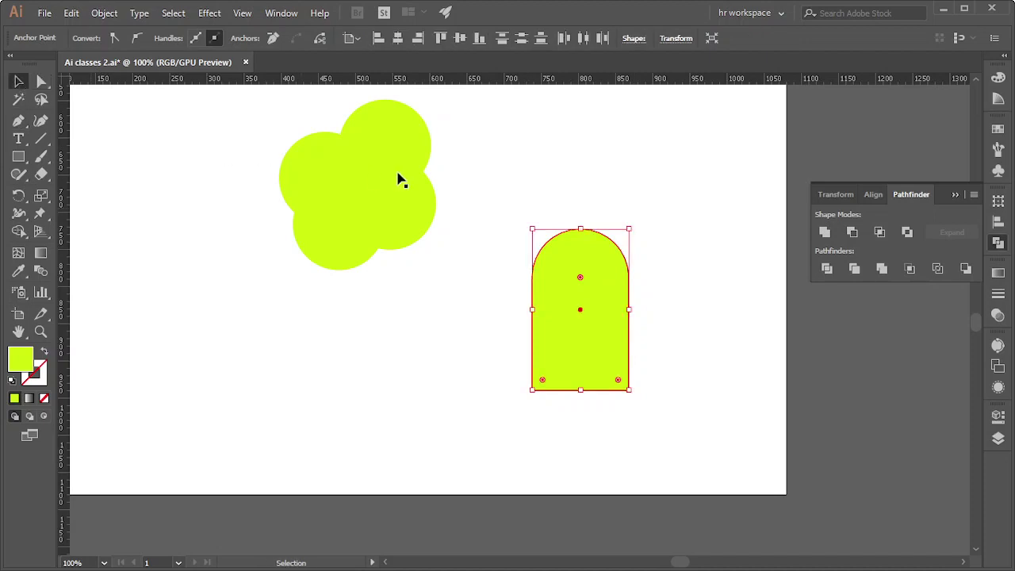
key(ctrl+shift+a)
- Draw three ellipses overlapping the popsicle's top-right edge
drag(19, 157, 69, 192)
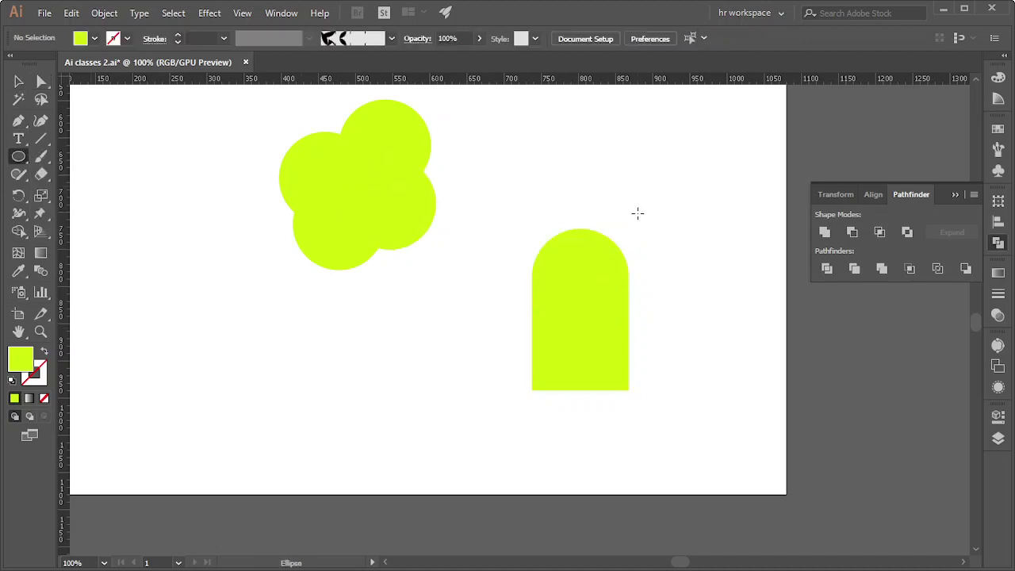
drag(637, 212, 590, 262)
mouse_move(660, 253)
mouse_down()
mouse_move(611, 286)
mouse_move(617, 297)
mouse_up()
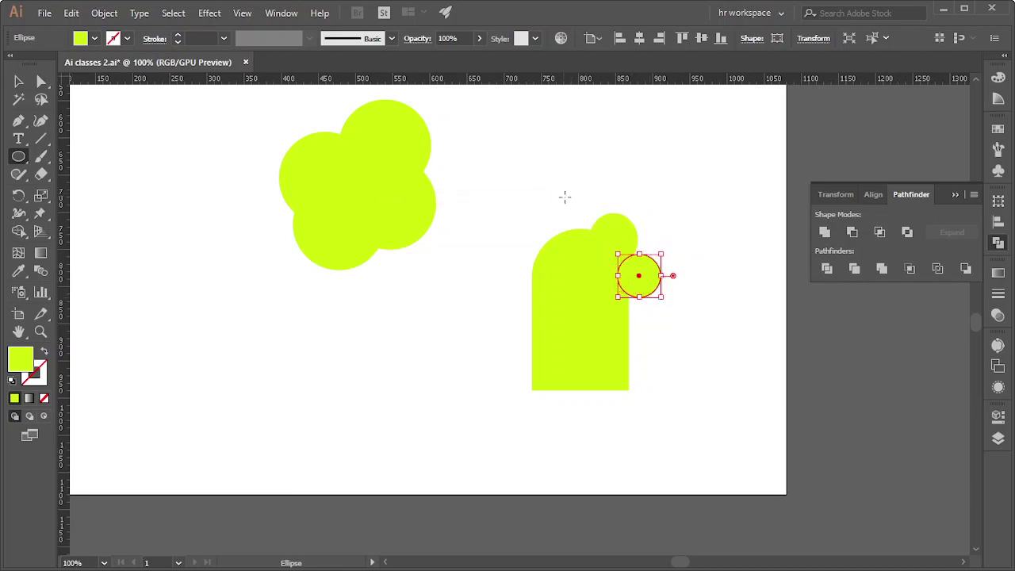
drag(563, 196, 599, 240)
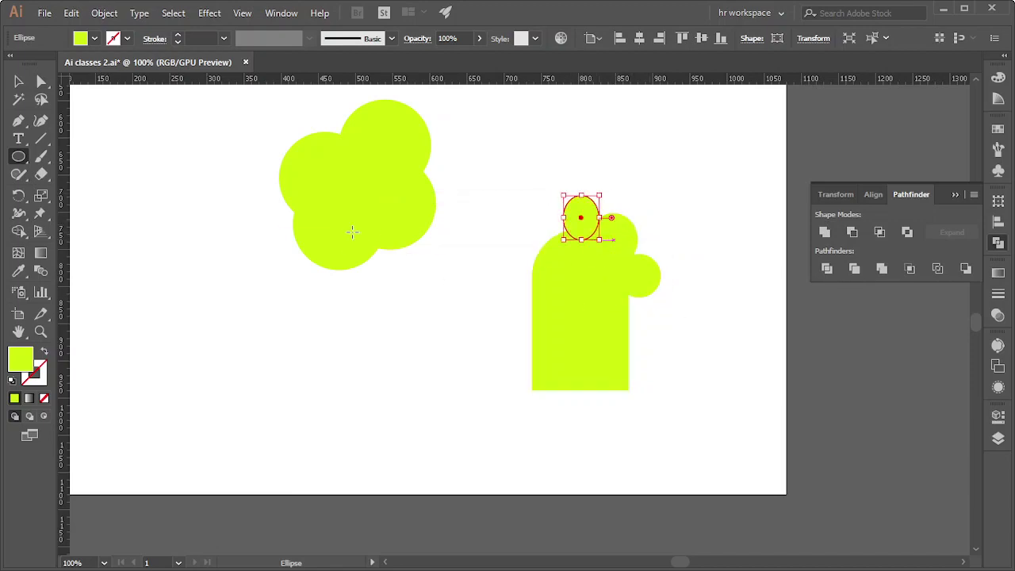
- Select the three circles and make them white
click(18, 81)
shift+click(627, 248)
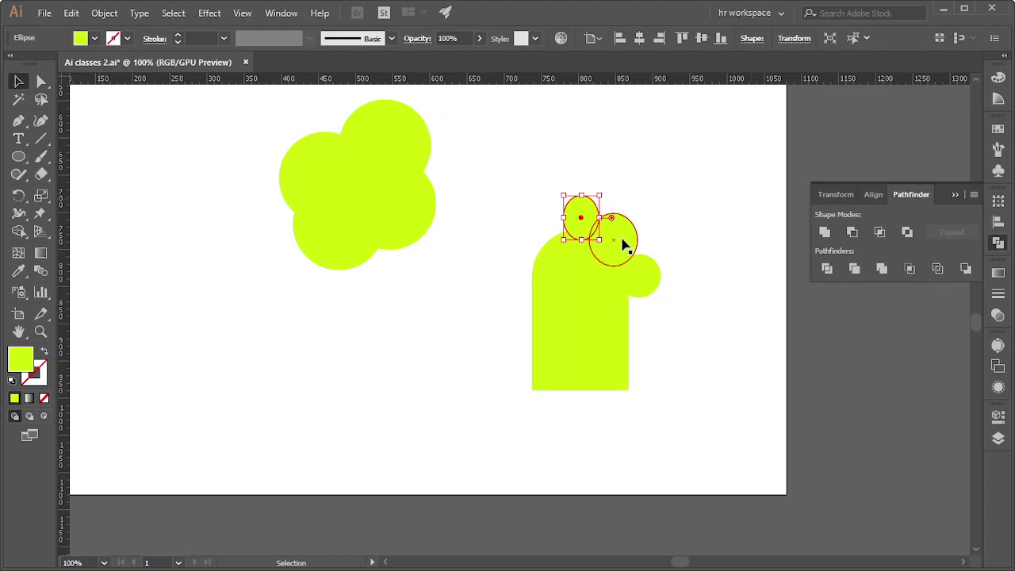
shift+click(655, 271)
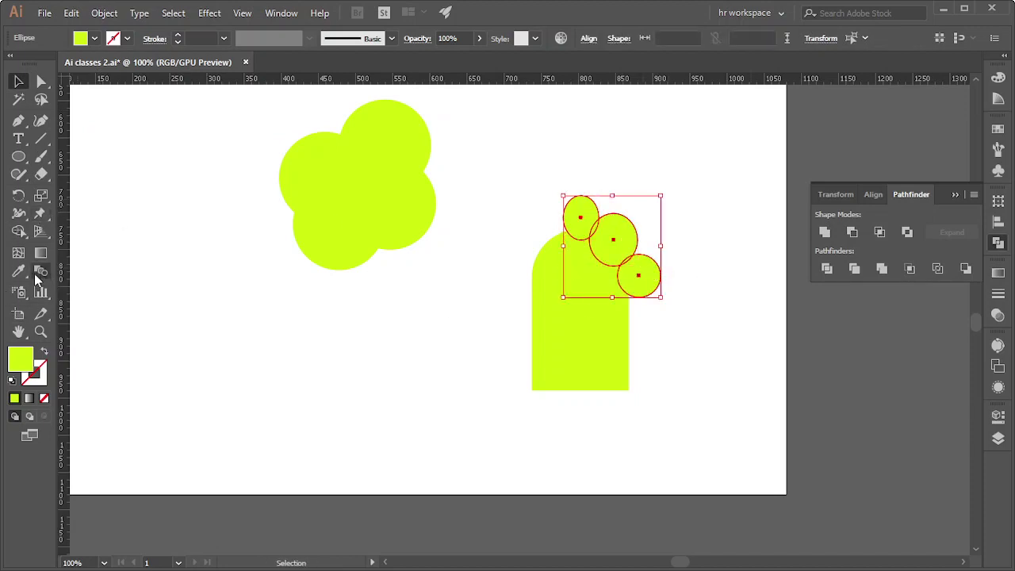
click(18, 271)
click(18, 81)
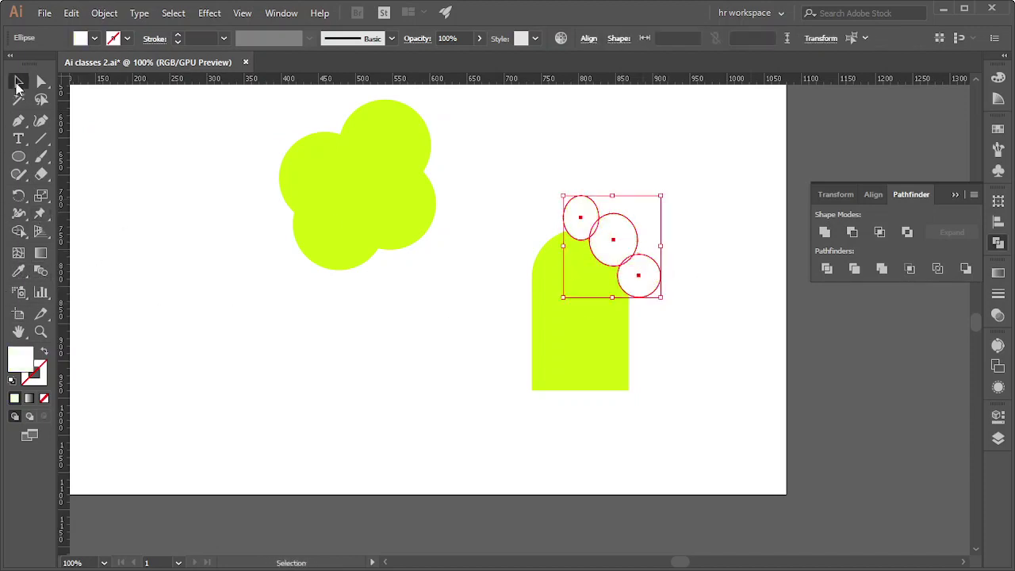
click(607, 391)
scroll(707, 320, up, 2)
scroll(586, 395, up, 3)
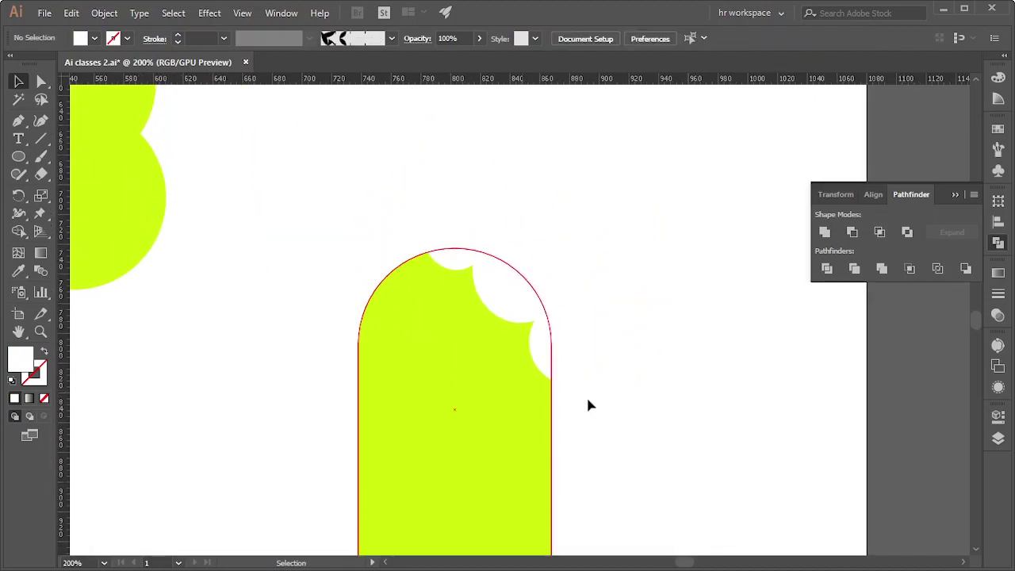
scroll(555, 357, down, 2)
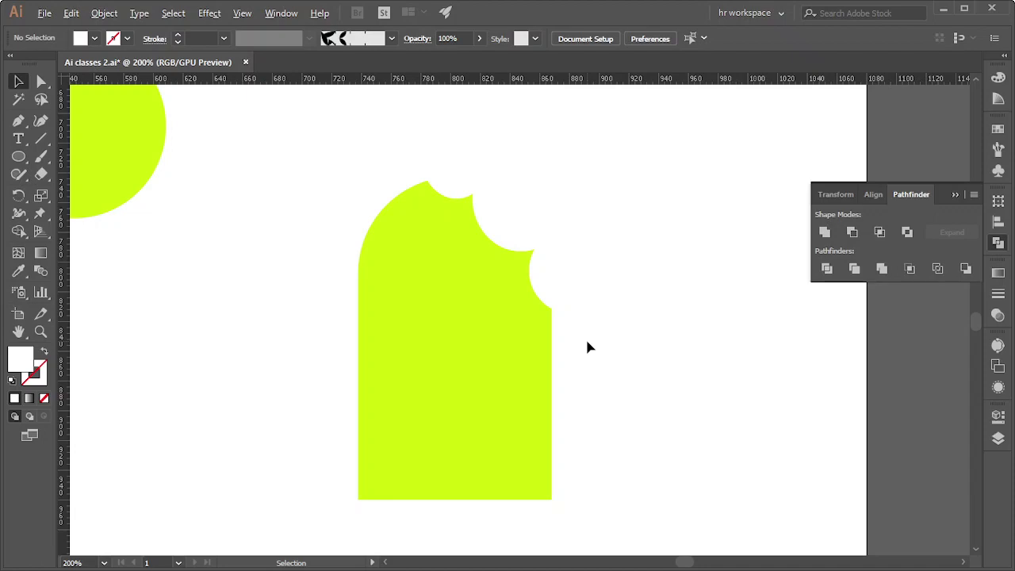
scroll(585, 337, down, 2)
scroll(581, 323, down, 5)
scroll(667, 304, up, 2)
scroll(666, 309, up, 3)
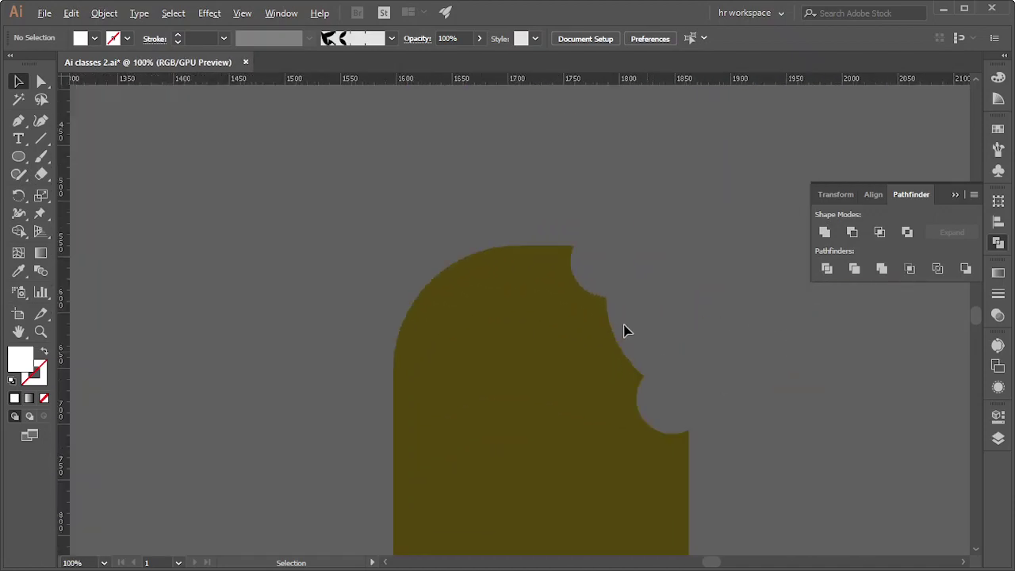
scroll(708, 321, down, 4)
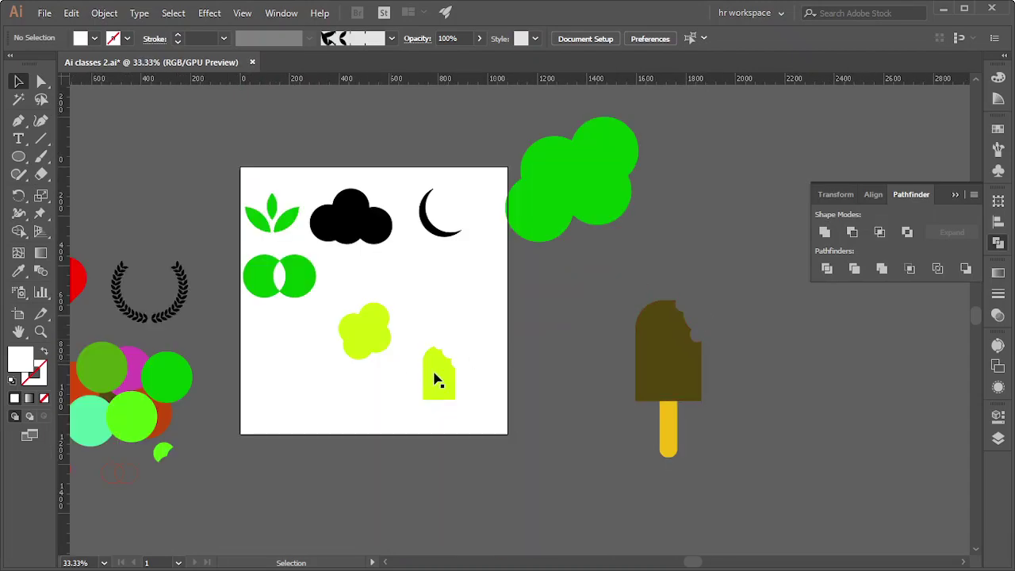
scroll(434, 379, up, 4)
- Select the popsicle and circles, try Unite and undo it, then apply Minus Front
drag(508, 386, 535, 424)
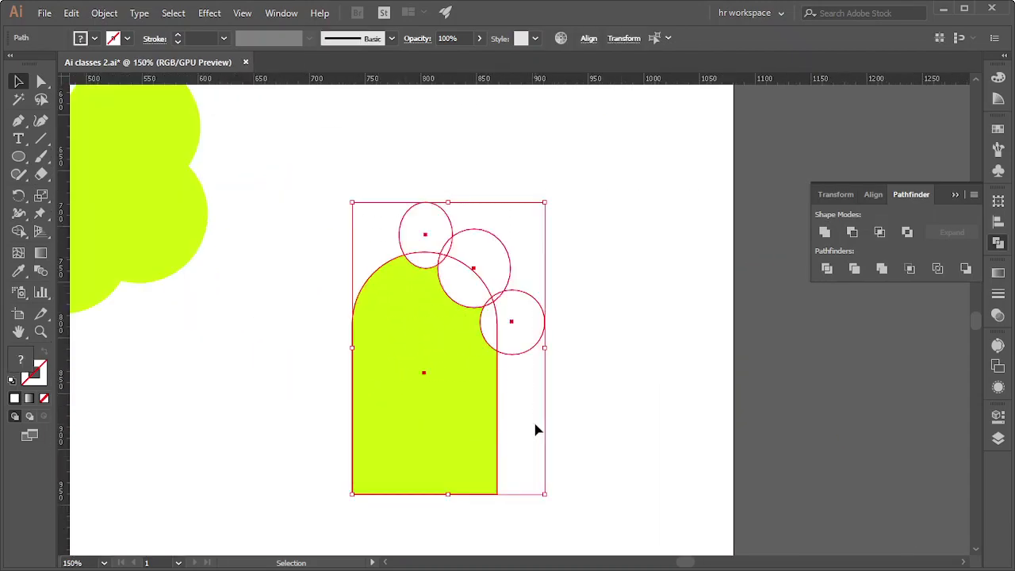
alt+click(824, 240)
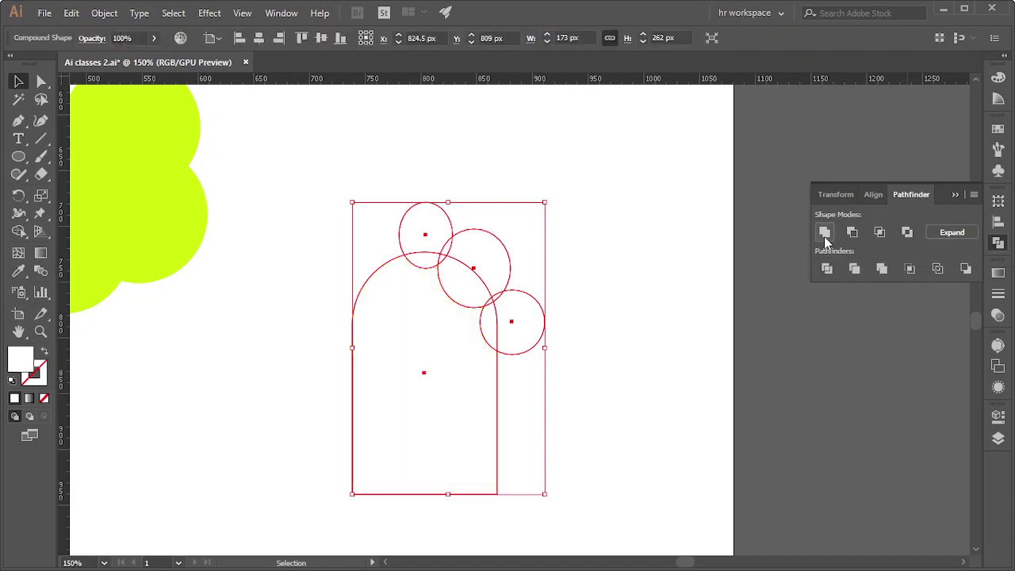
key(ctrl+z)
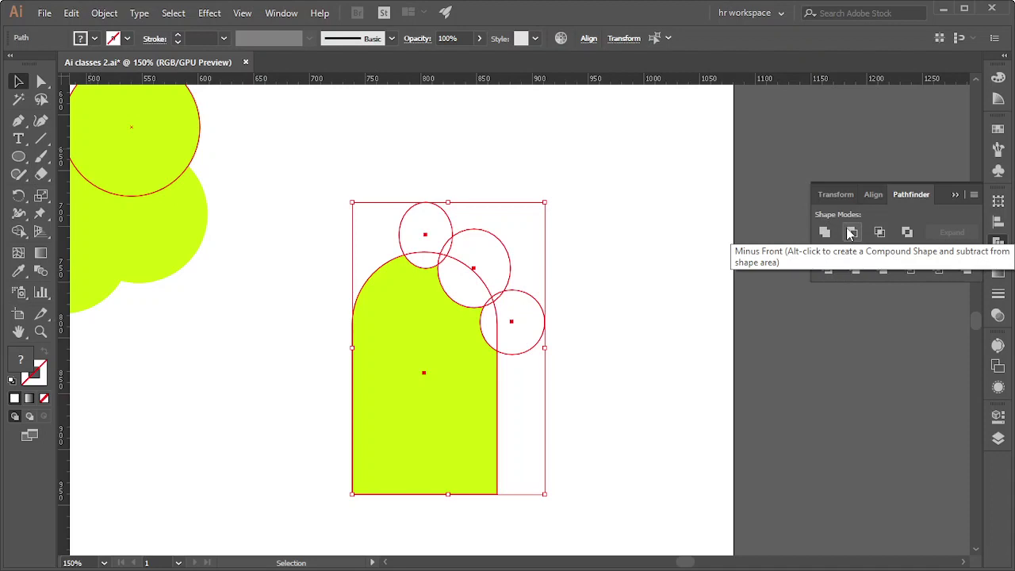
alt+click(849, 232)
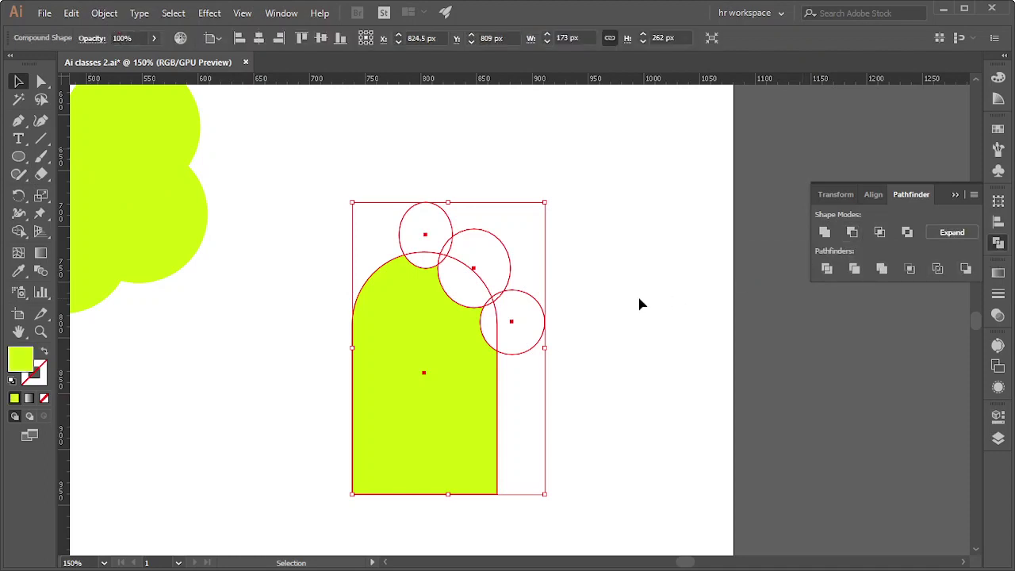
click(581, 249)
alt+scroll(443, 345, down, 1)
- Move the bitten popsicle off the artboard to the right
alt+scroll(448, 354, down, 2)
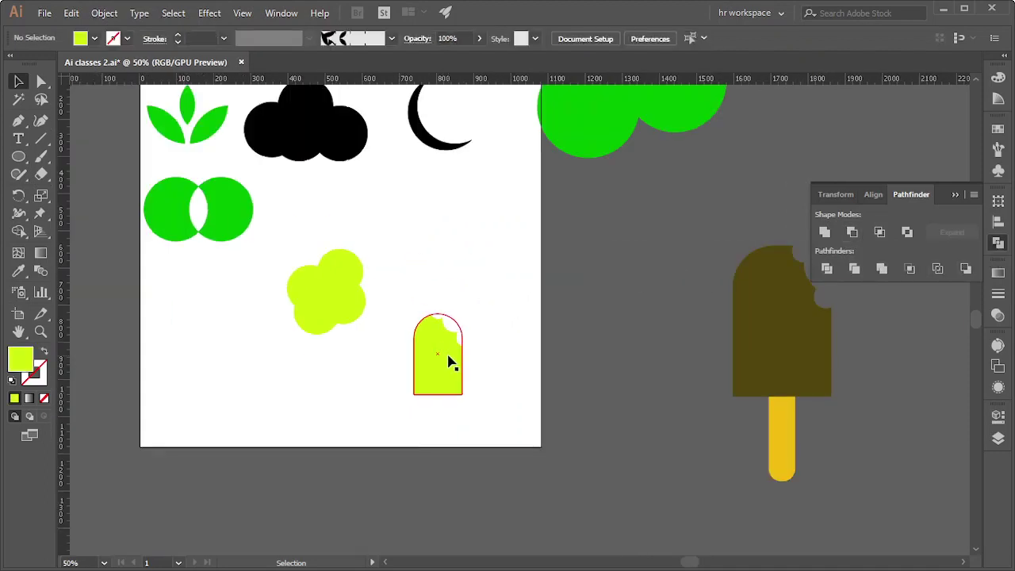
drag(448, 359, 633, 361)
click(652, 344)
alt+scroll(654, 341, up, 2)
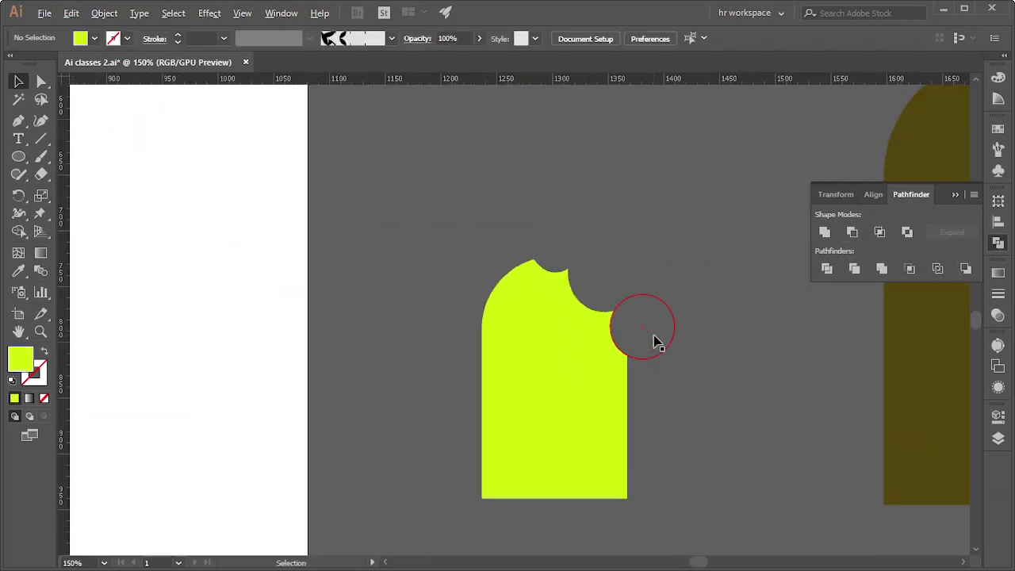
alt+scroll(612, 226, up, 2)
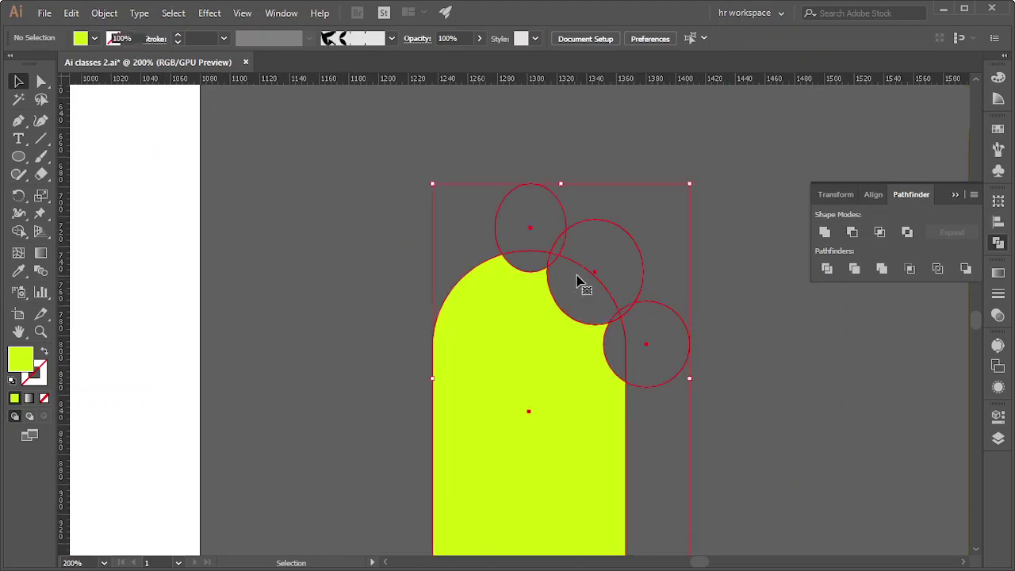
- Inside the compound shape, nudge the middle bite circle down and left
double_click(578, 283)
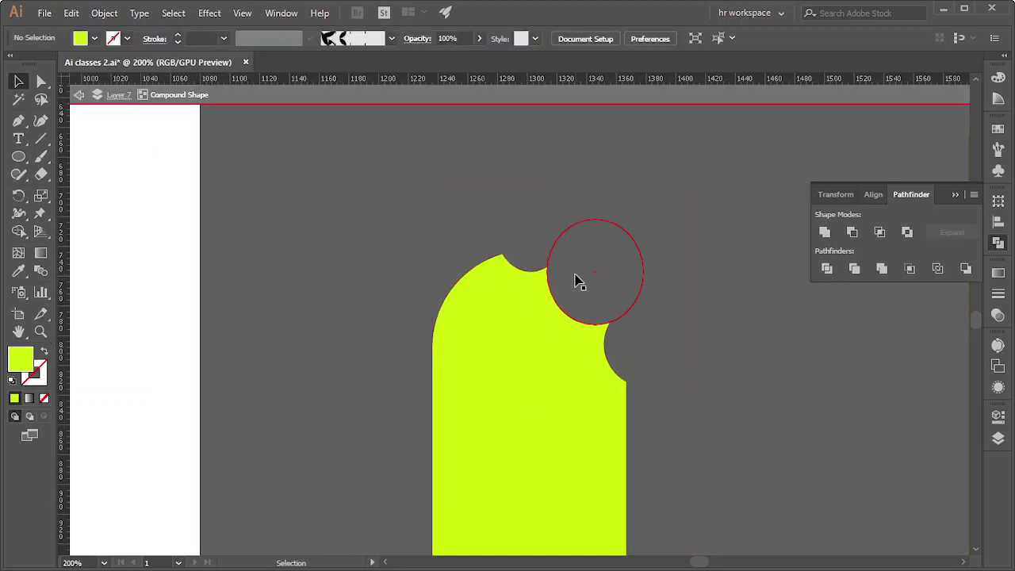
click(576, 279)
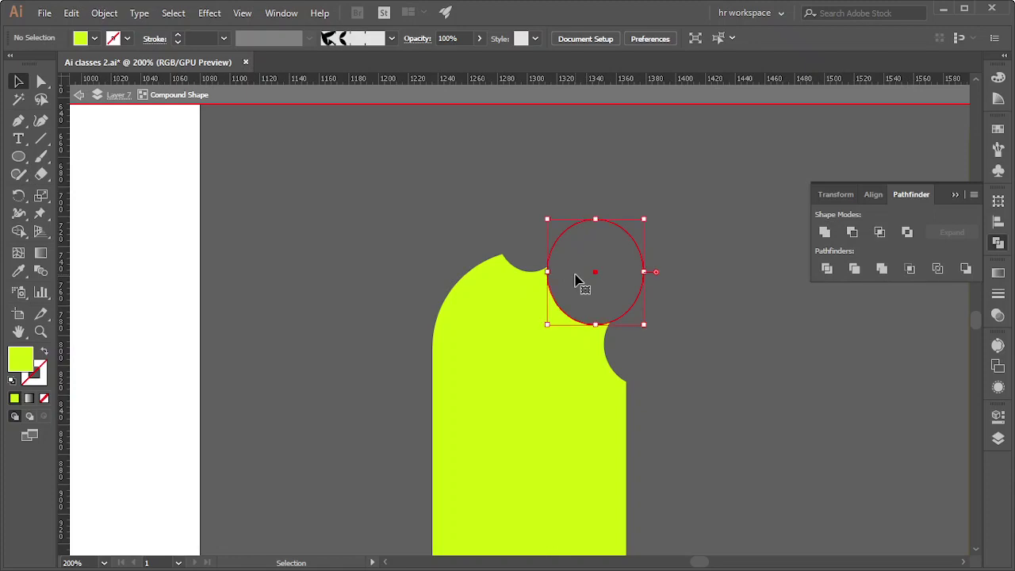
key(Down)
key(Down)
key(Down)
key(Left)
key(Left)
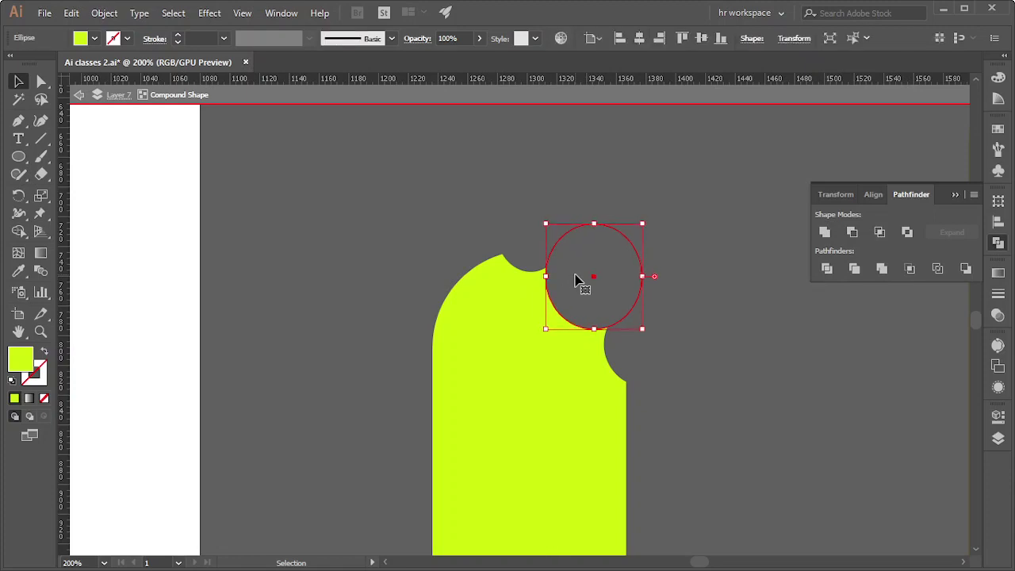
key(Left)
key(Left)
key(Left)
key(Down)
key(Down)
key(Down)
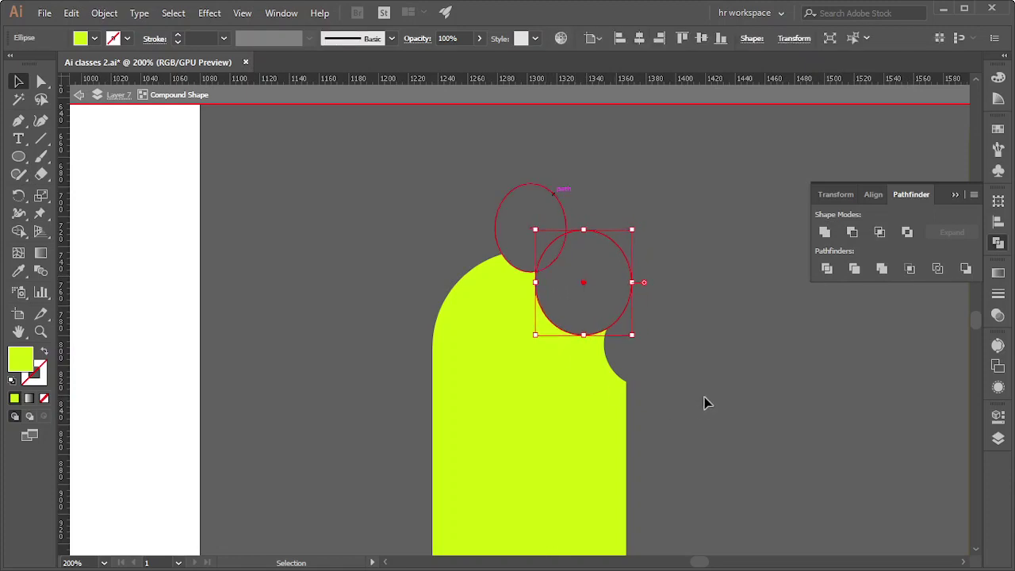
click(705, 405)
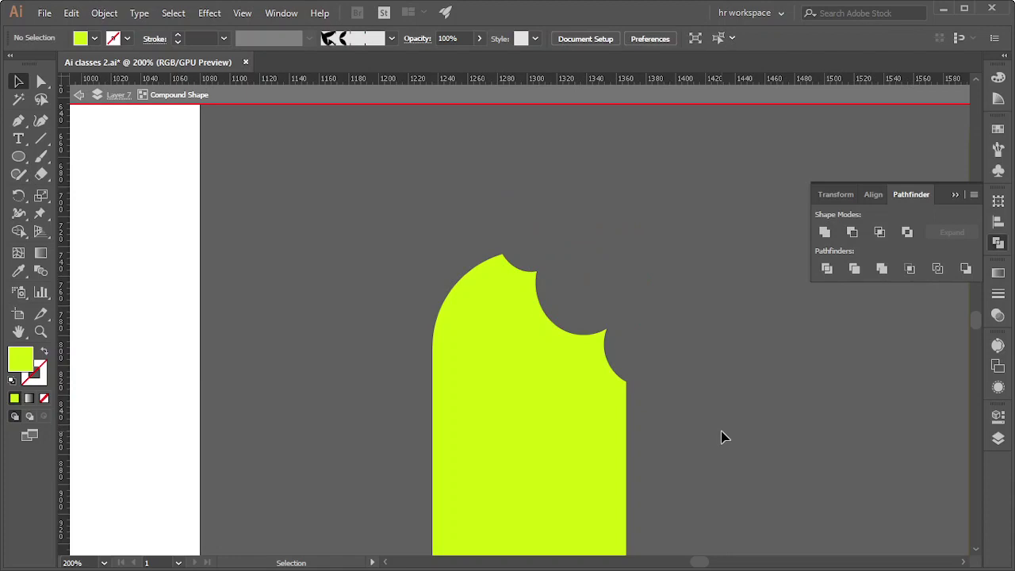
scroll(721, 437, down, 2)
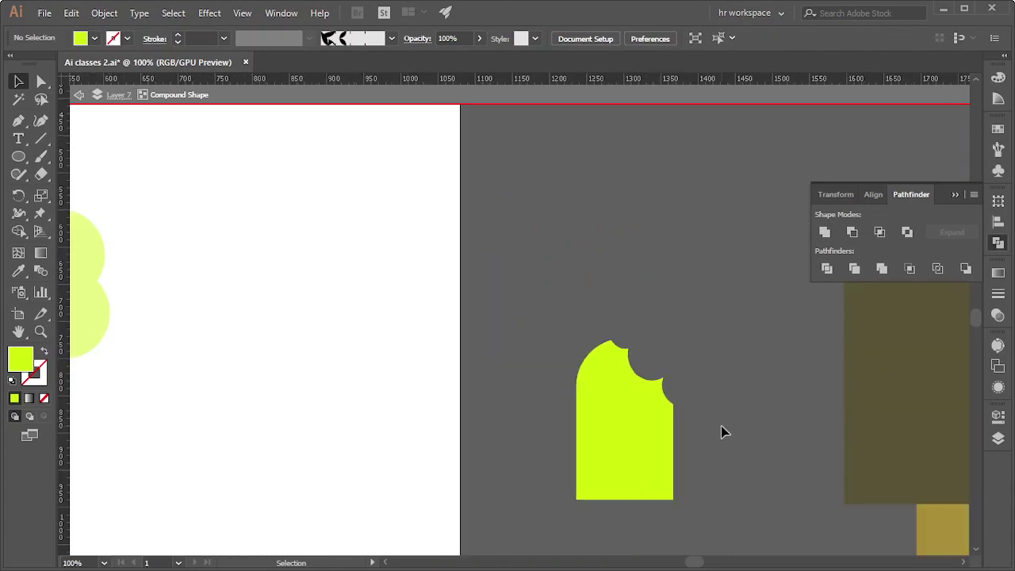
key(ctrl+z)
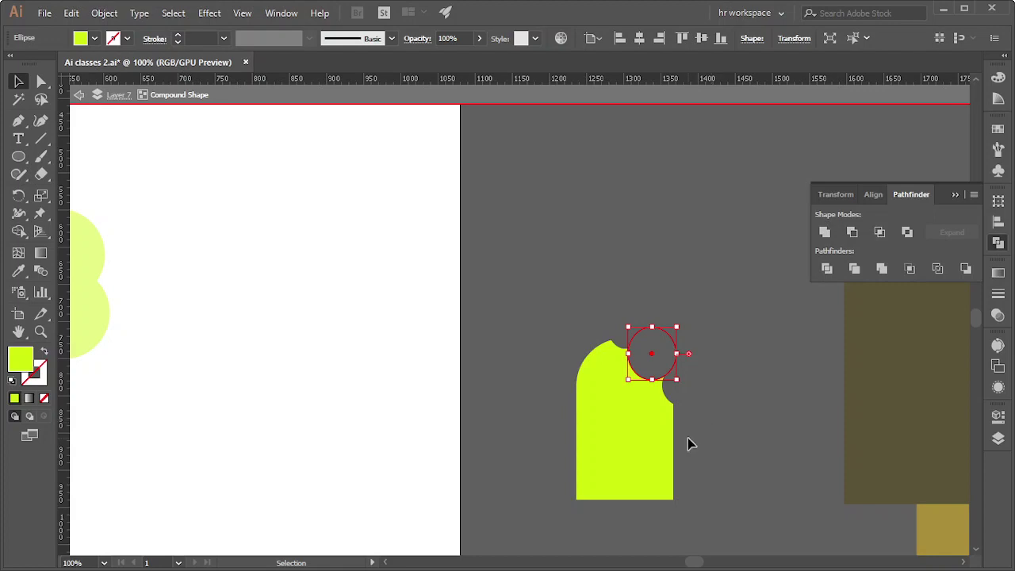
- Exit the compound shape and nudge the yellow flower's top circle slightly left
scroll(687, 438, down, 1)
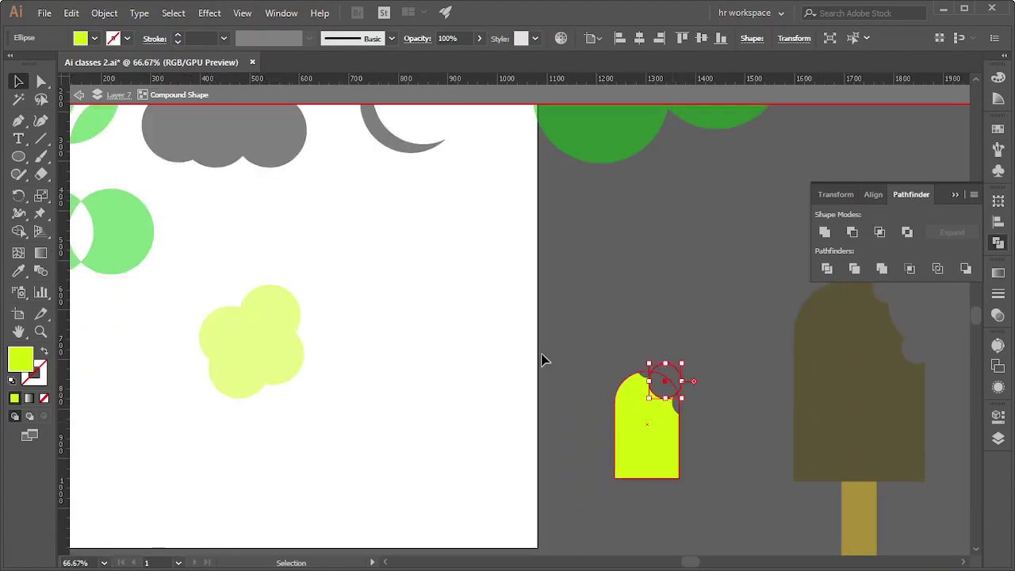
click(546, 284)
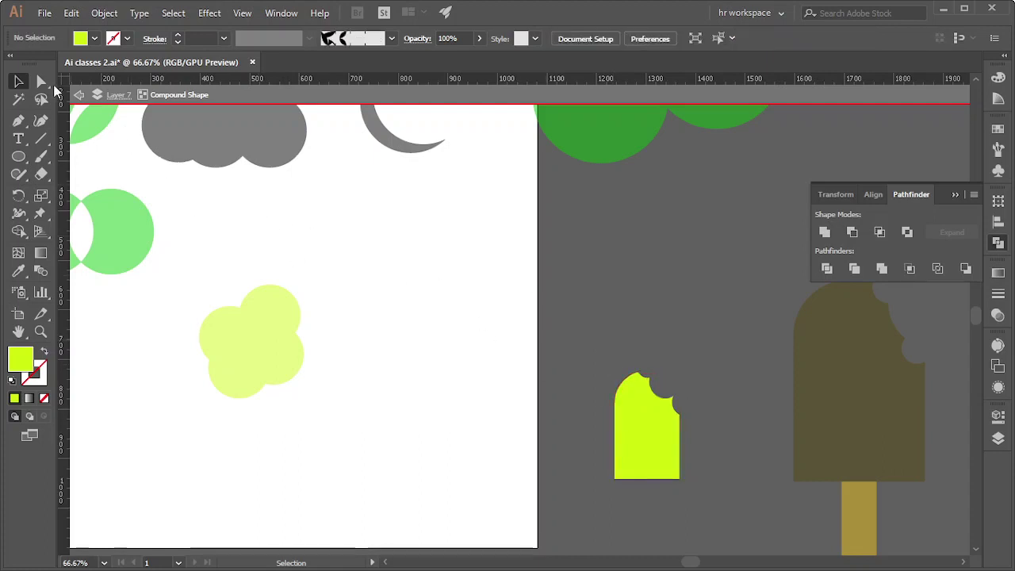
double_click(501, 364)
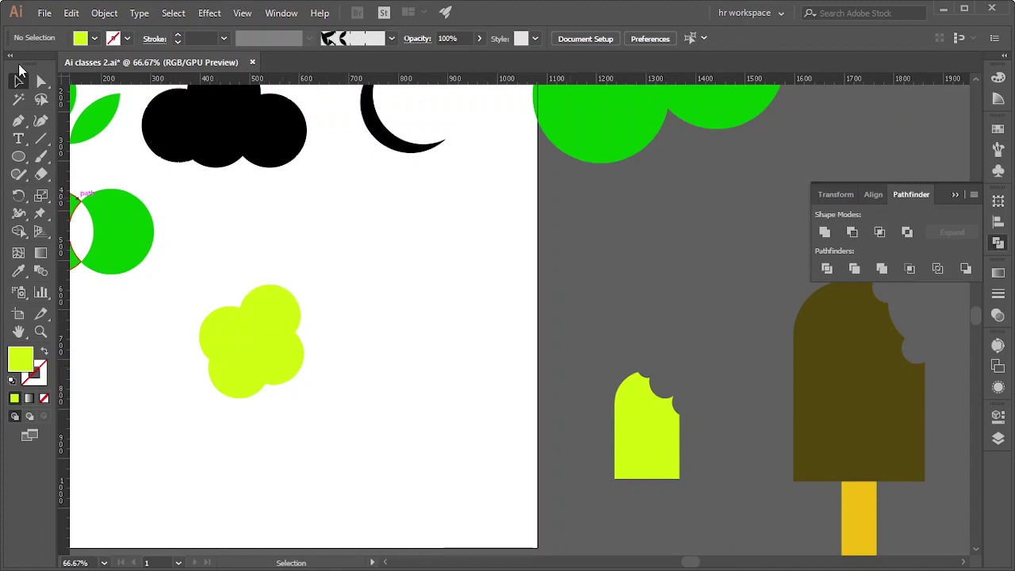
key(a)
click(300, 322)
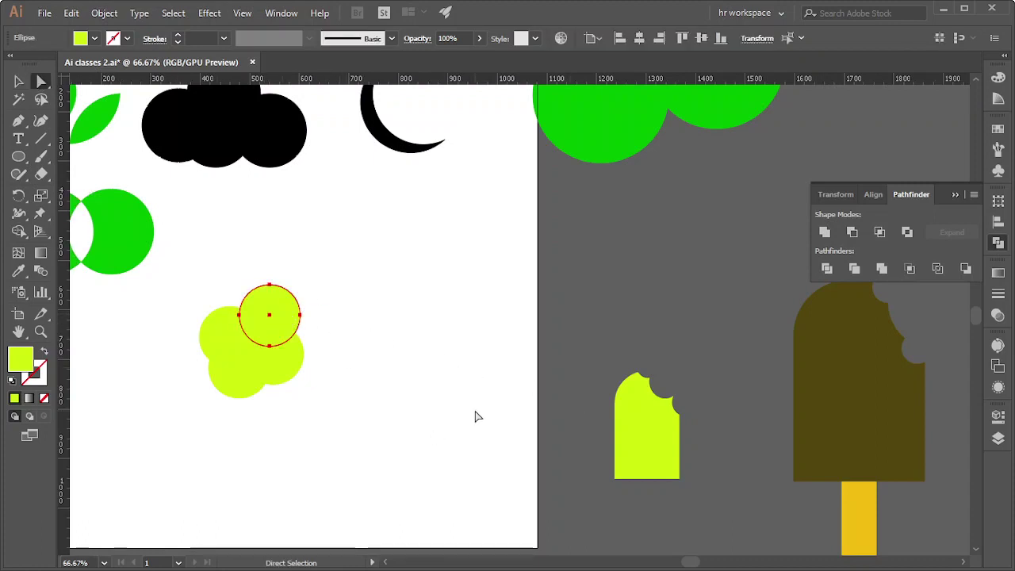
key(Left)
key(Left)
key(Left)
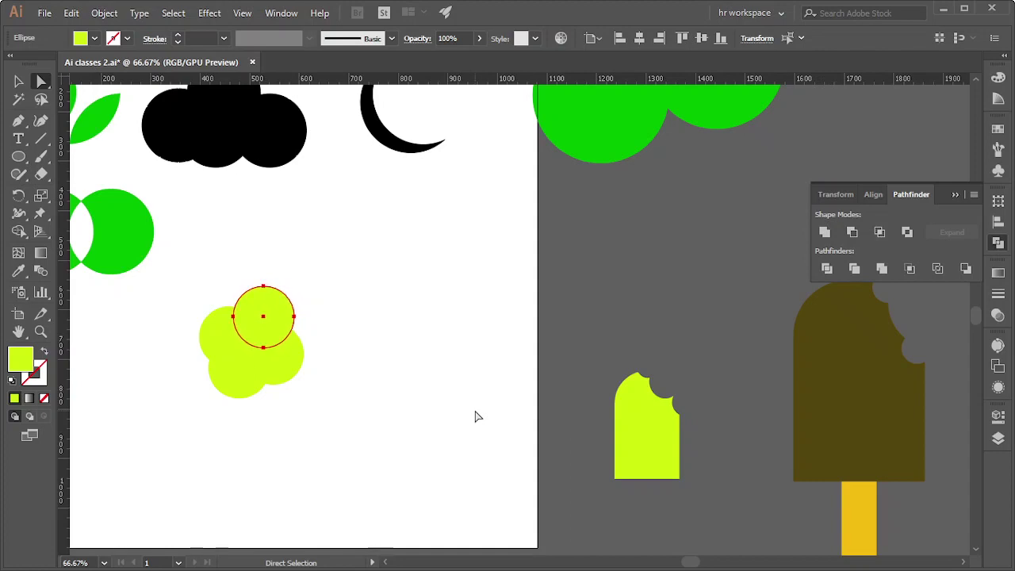
key(Down)
key(Down)
key(Down)
click(19, 81)
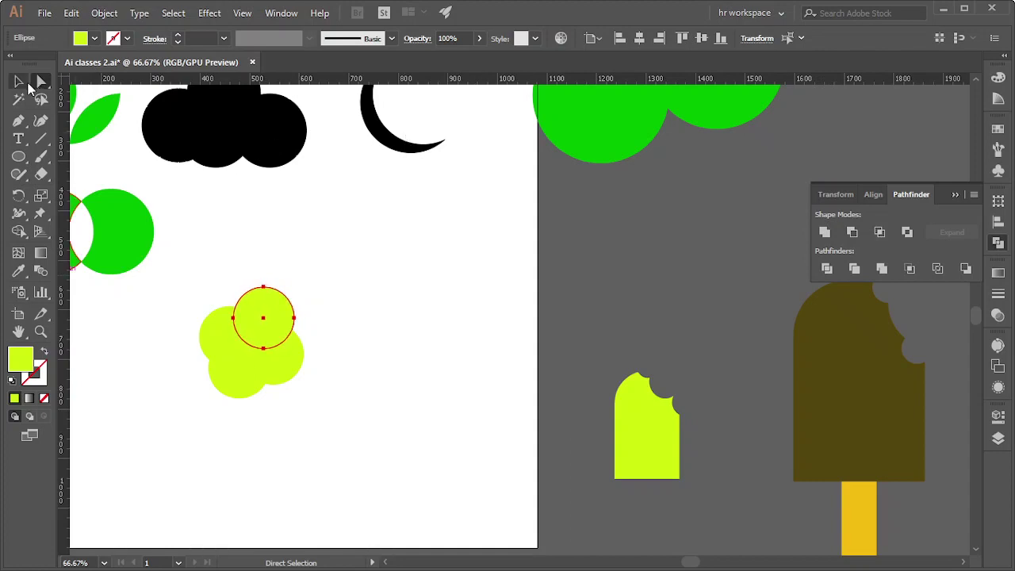
click(382, 199)
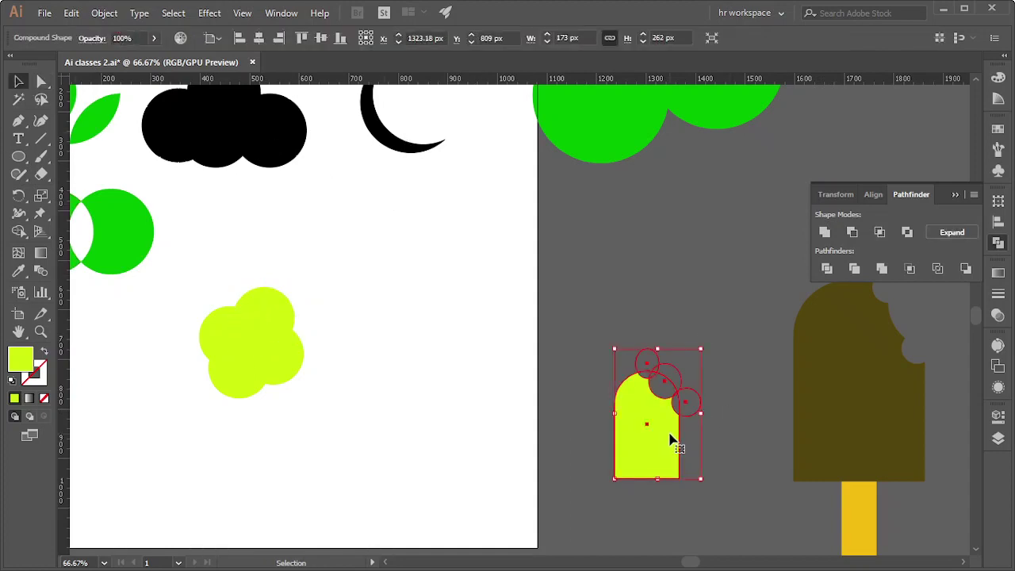
- Move the bitten popsicle onto the artboard beside the flower
drag(671, 437, 433, 394)
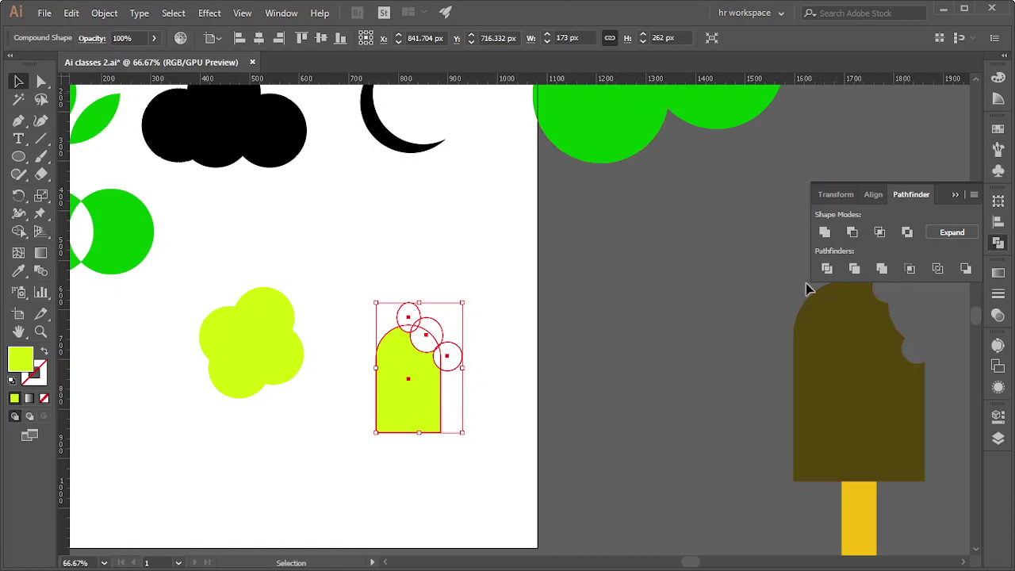
click(700, 286)
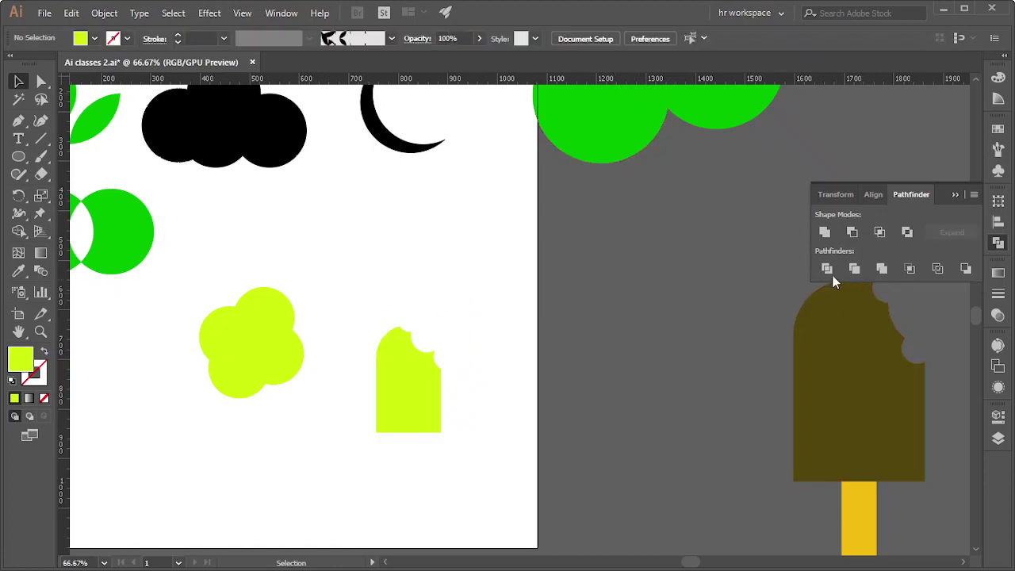
click(381, 381)
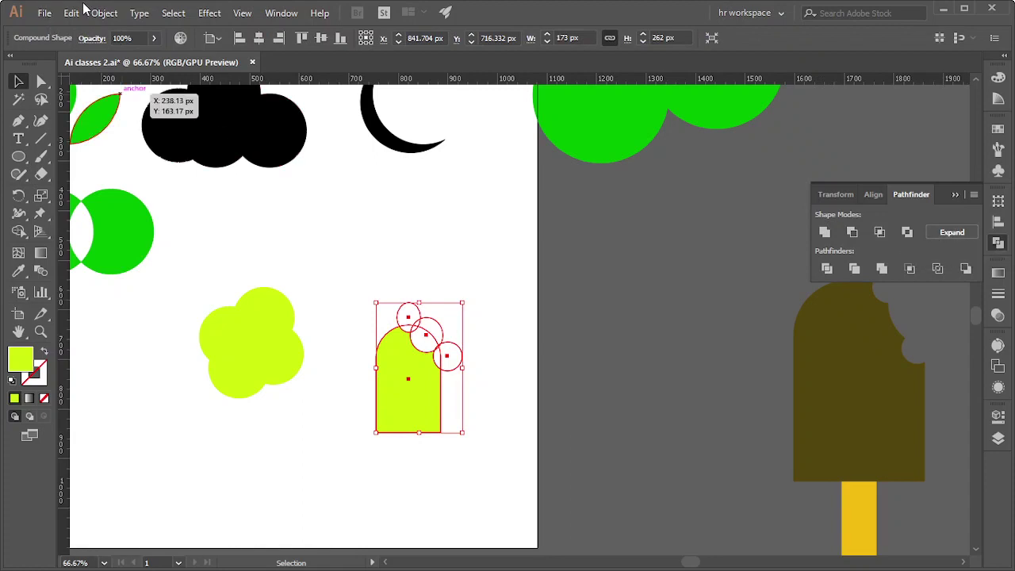
- Expand the popsicle and the four-circle flower with Pathfinder Expand, checking in Outline view
click(953, 232)
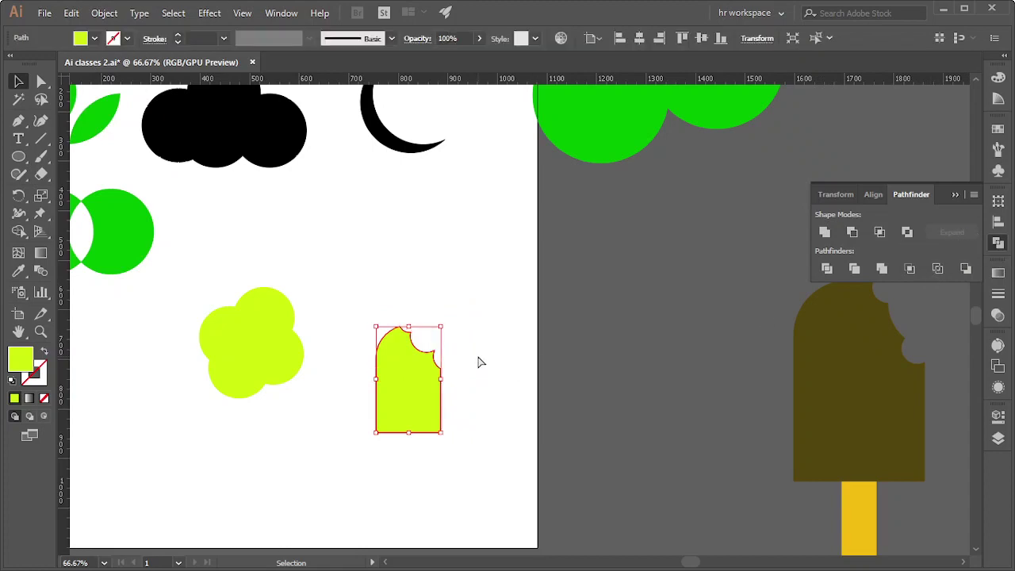
click(240, 366)
key(ctrl+y)
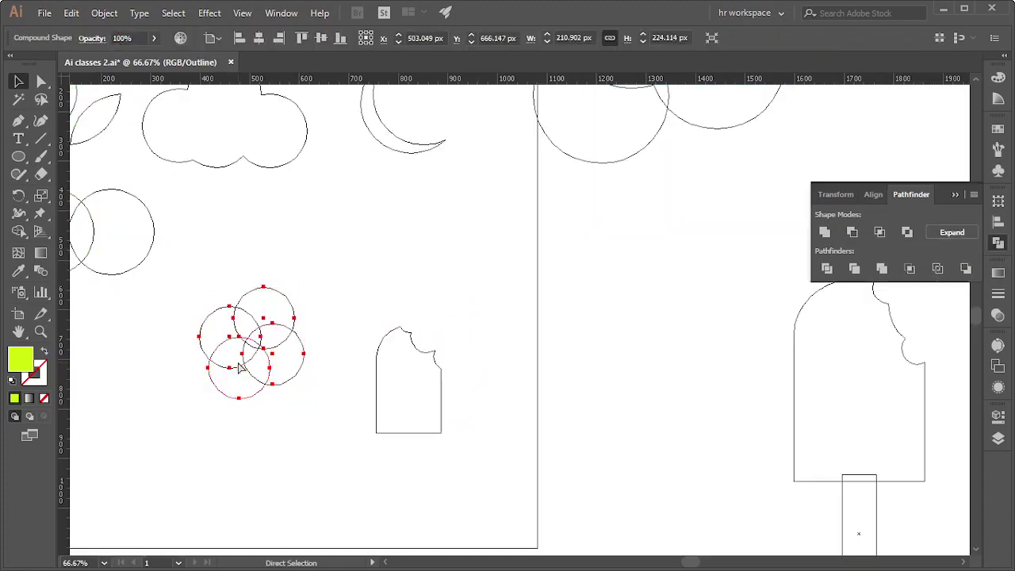
click(427, 306)
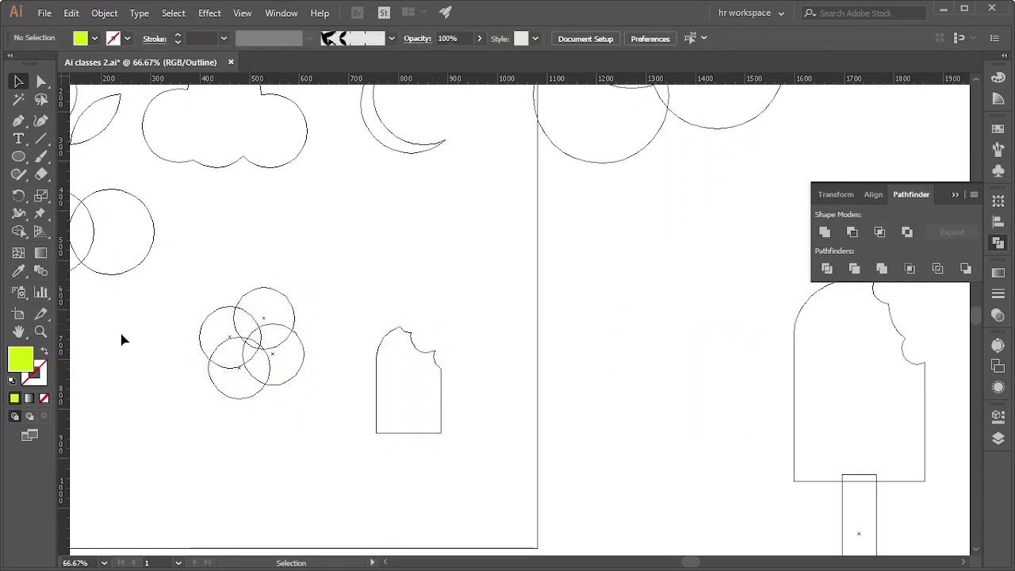
click(269, 351)
click(954, 233)
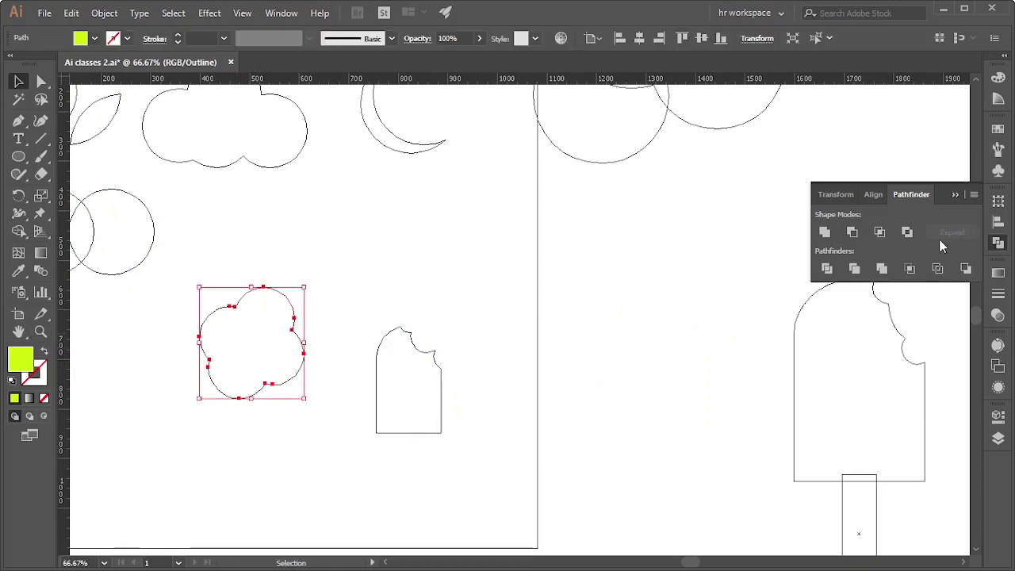
scroll(373, 325, up, 1)
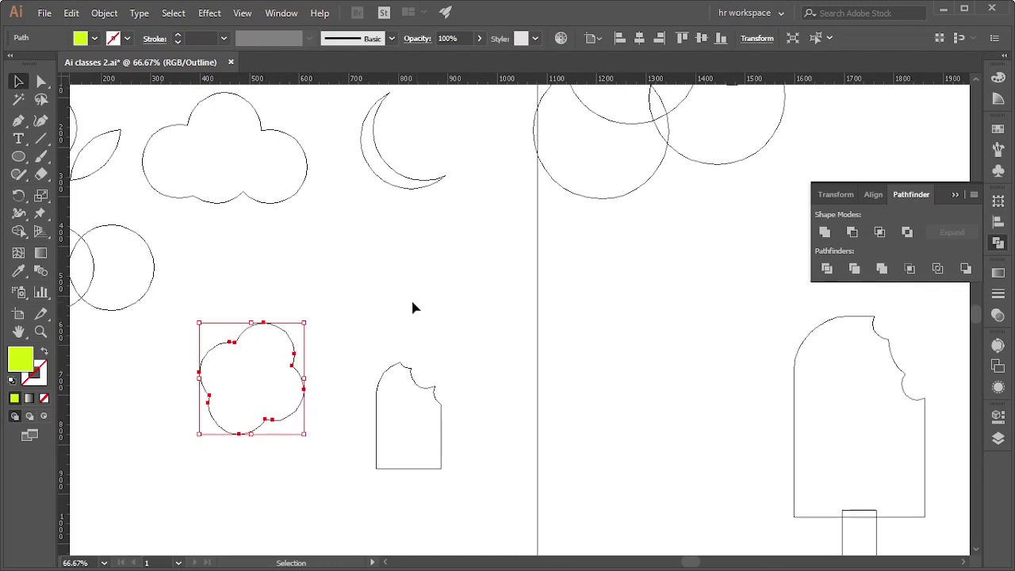
key(a)
key(ctrl+y)
key(v)
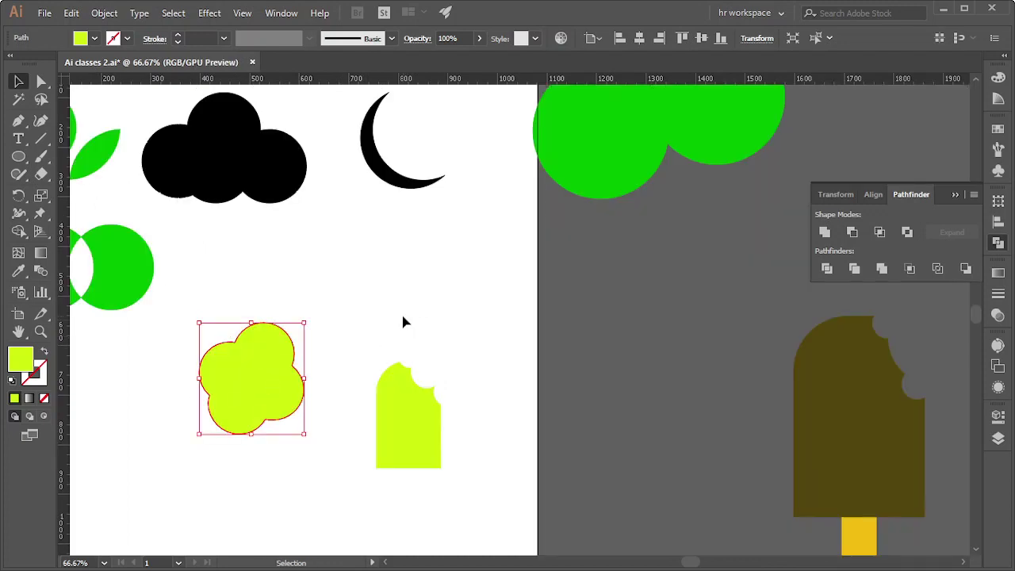
click(403, 322)
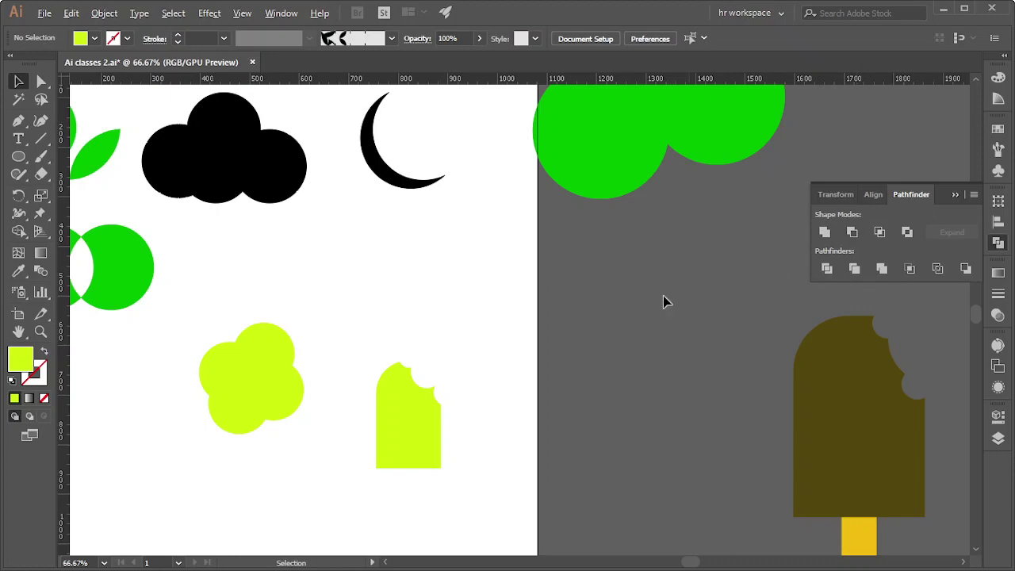
- Move the two yellow shapes below the artboard
scroll(634, 300, down, 2)
scroll(615, 369, down, 2)
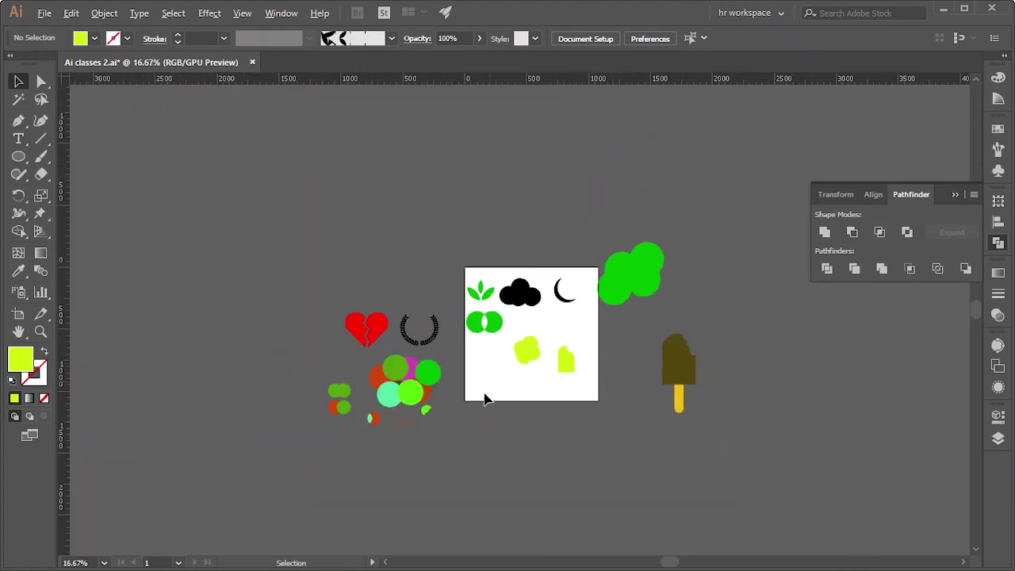
scroll(289, 396, up, 5)
scroll(359, 394, down, 1)
scroll(568, 342, down, 2)
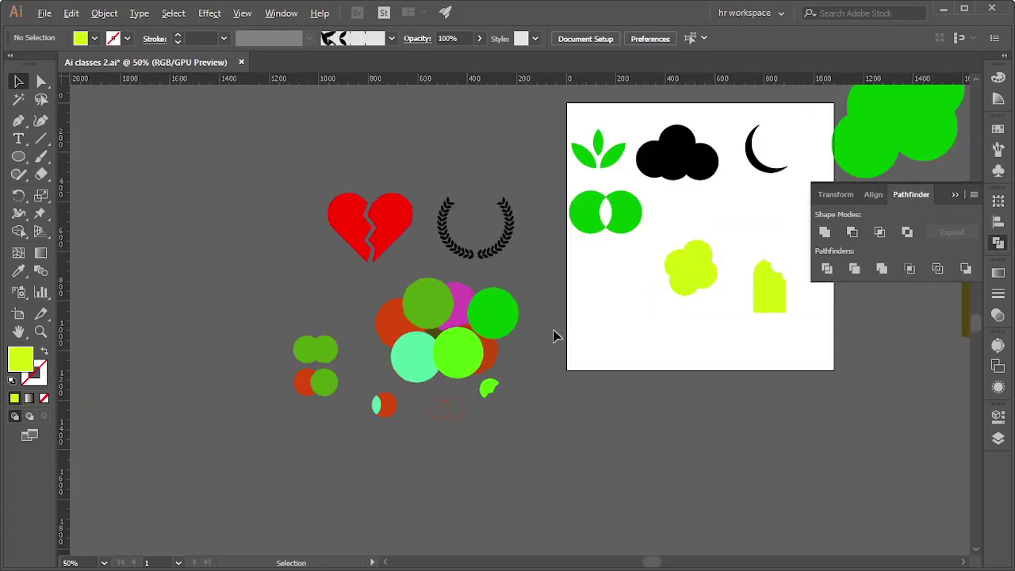
drag(555, 335, 431, 325)
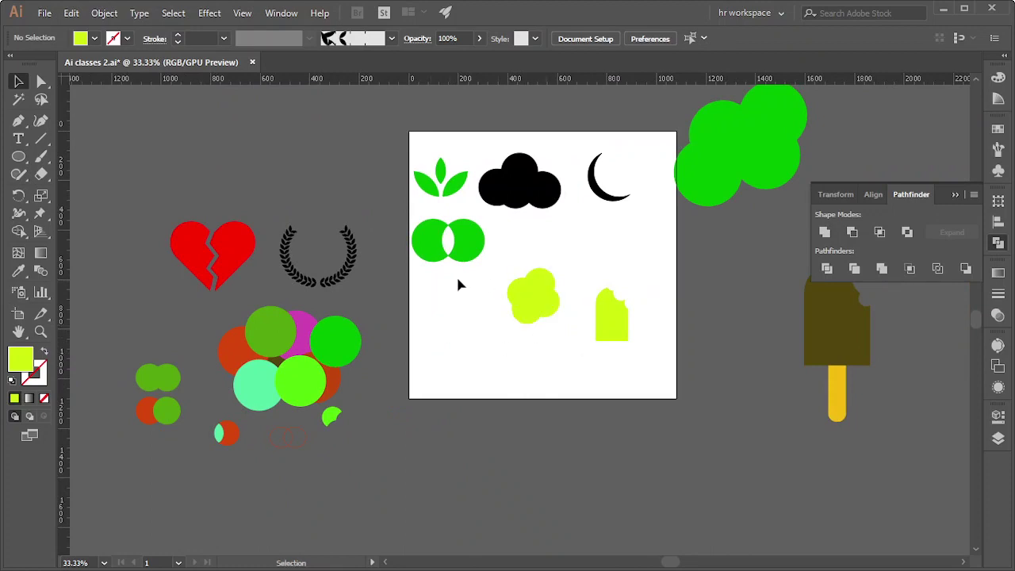
drag(457, 279, 708, 368)
drag(612, 324, 700, 444)
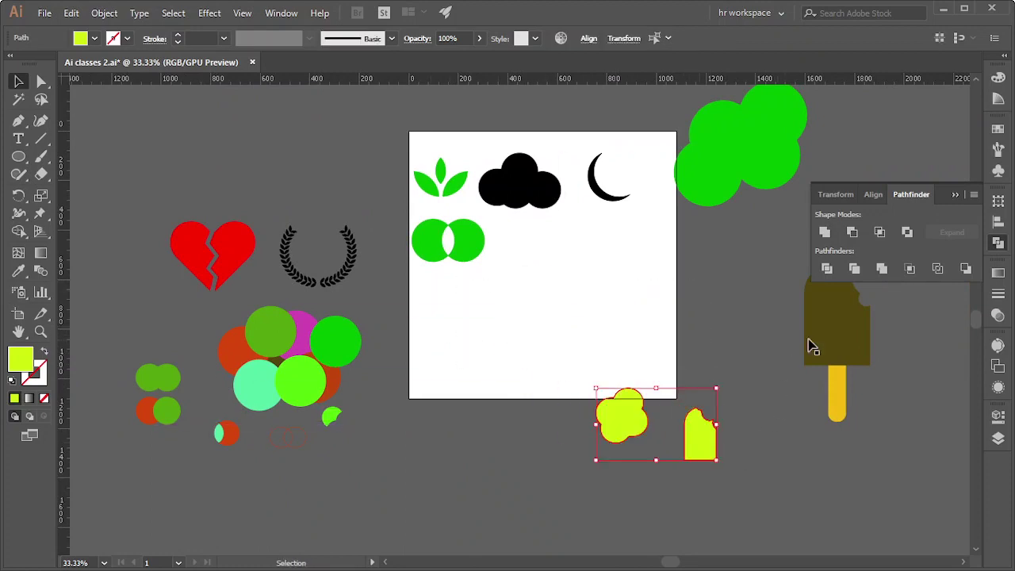
- Place the brown popsicle group and the overlapping-circle group onto the artboard
click(815, 345)
drag(812, 337, 591, 306)
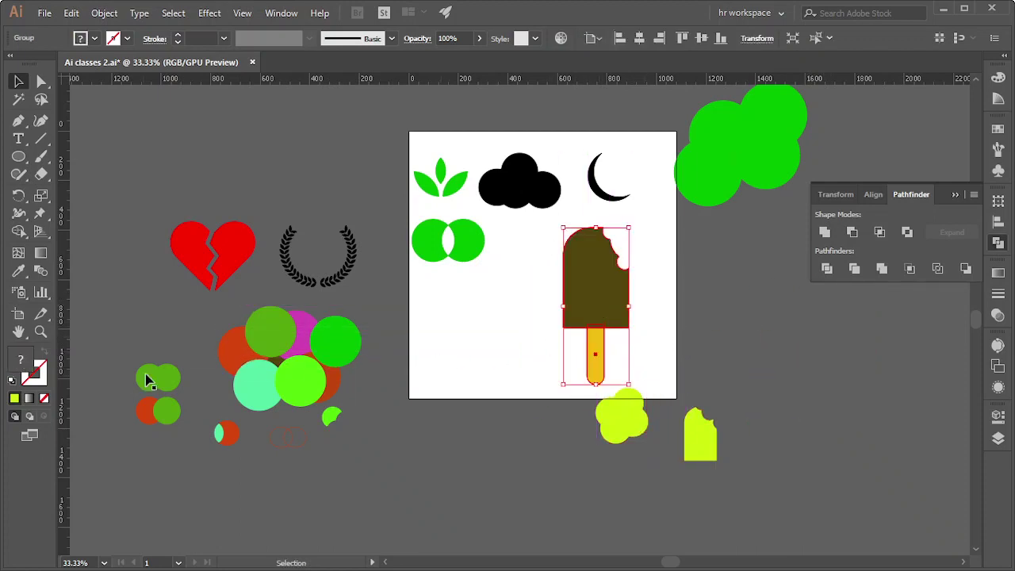
drag(128, 327, 266, 413)
mouse_move(322, 433)
mouse_down()
mouse_move(317, 420)
mouse_move(497, 360)
mouse_move(486, 347)
mouse_up()
click(455, 485)
scroll(626, 351, up, 1)
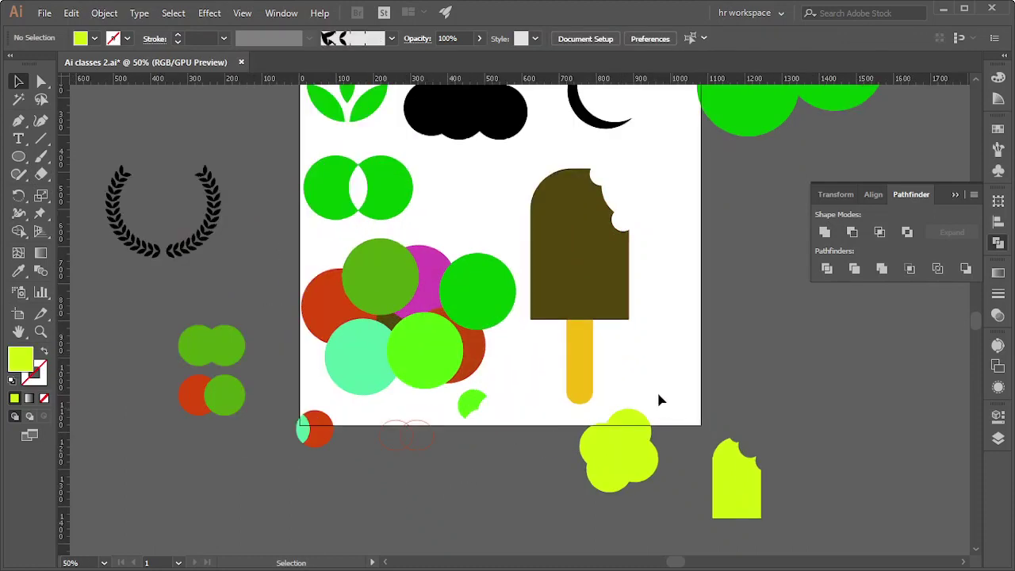
scroll(657, 389, up, 2)
mouse_move(754, 399)
mouse_down()
mouse_move(658, 389)
mouse_move(682, 377)
mouse_up()
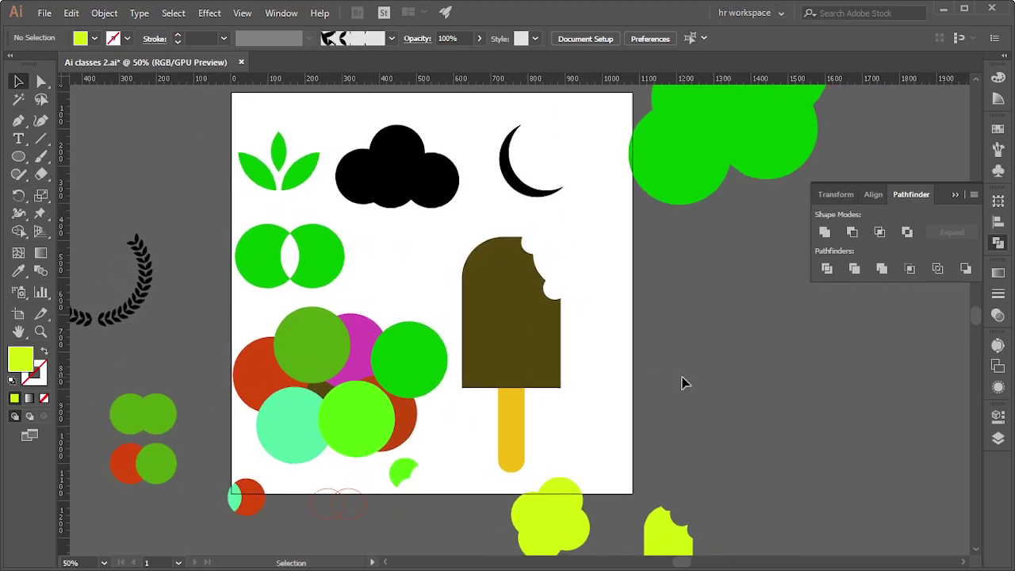